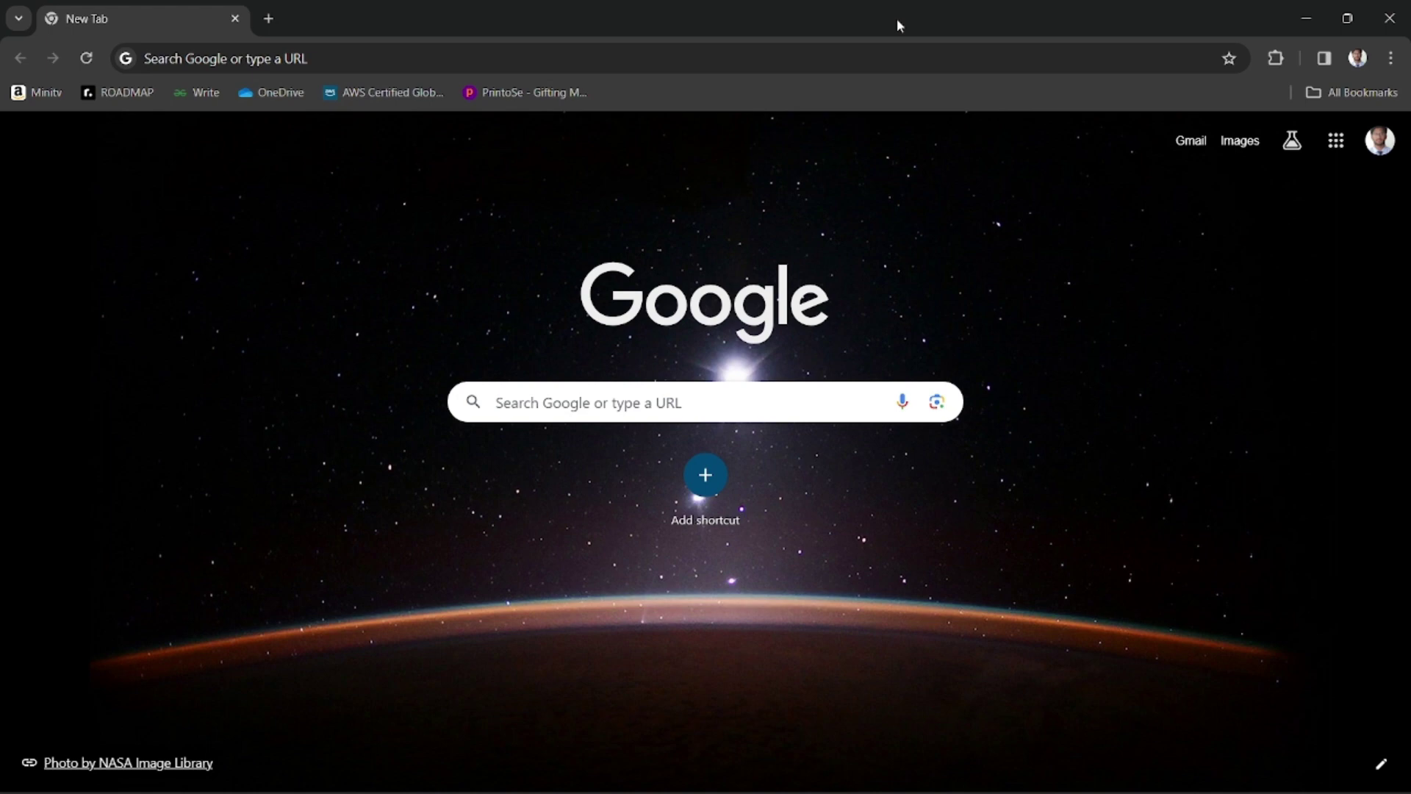
Open the AWS Pricing Calculator website at calculator.aws.
click(622, 59)
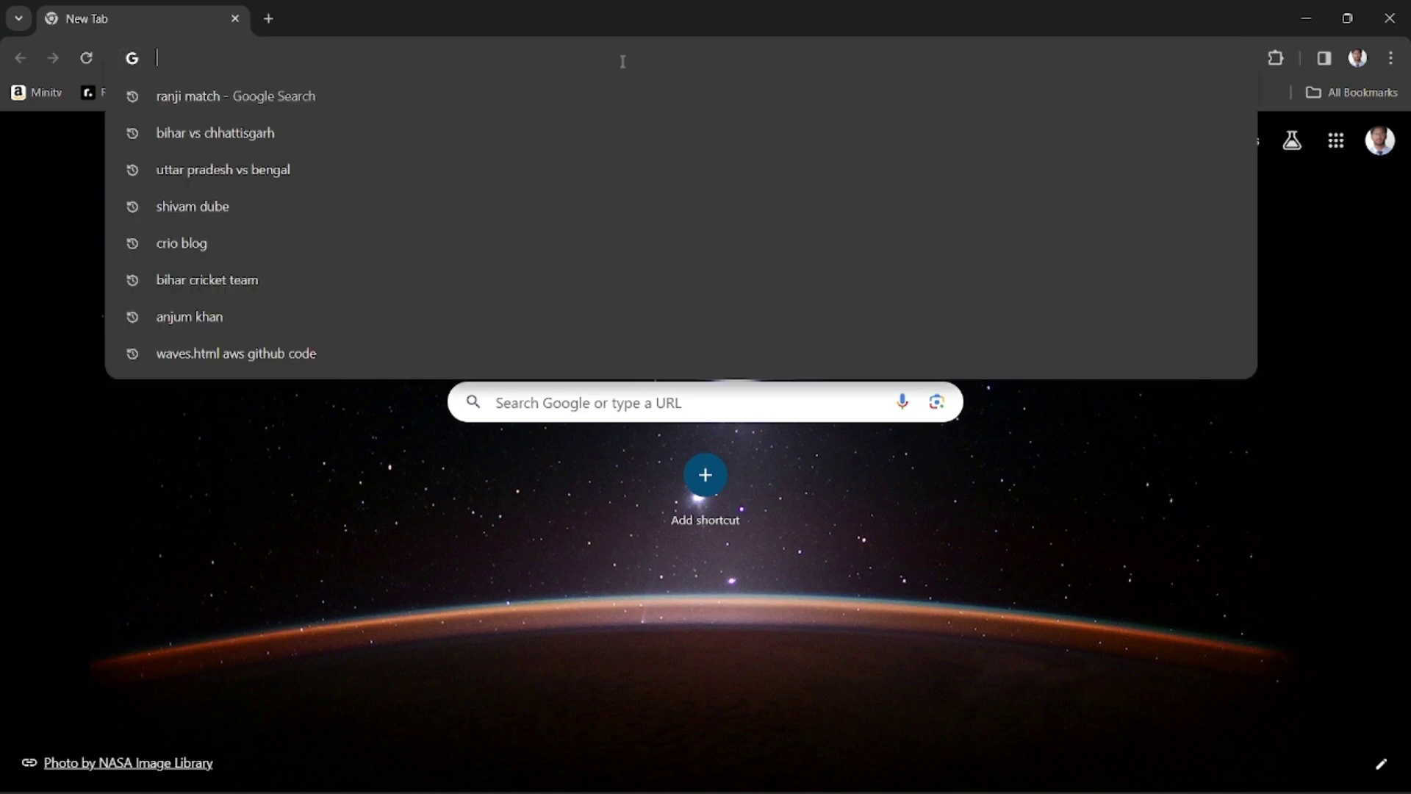
text(ca)
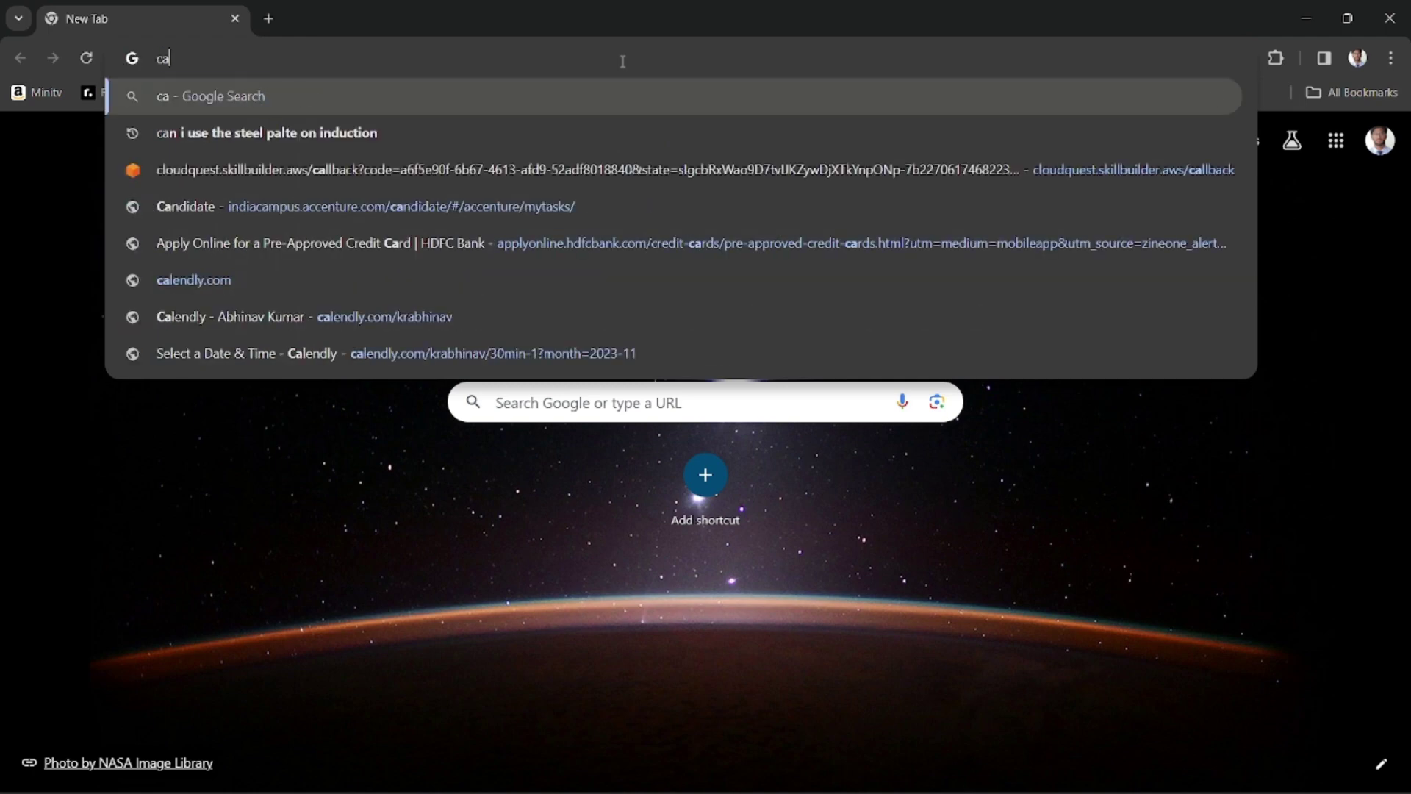
text(l)
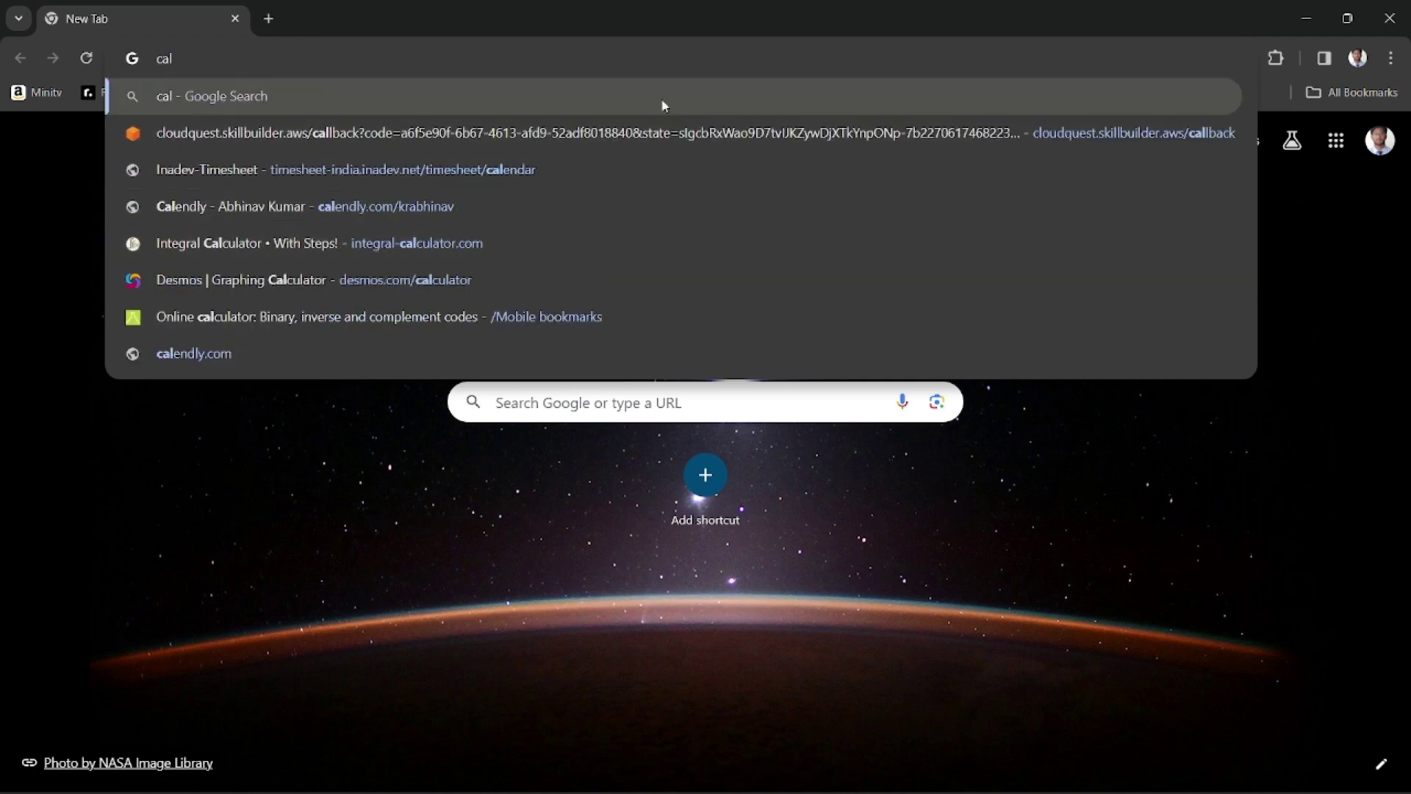
key(BackSpace)
key(BackSpace)
key(BackSpace)
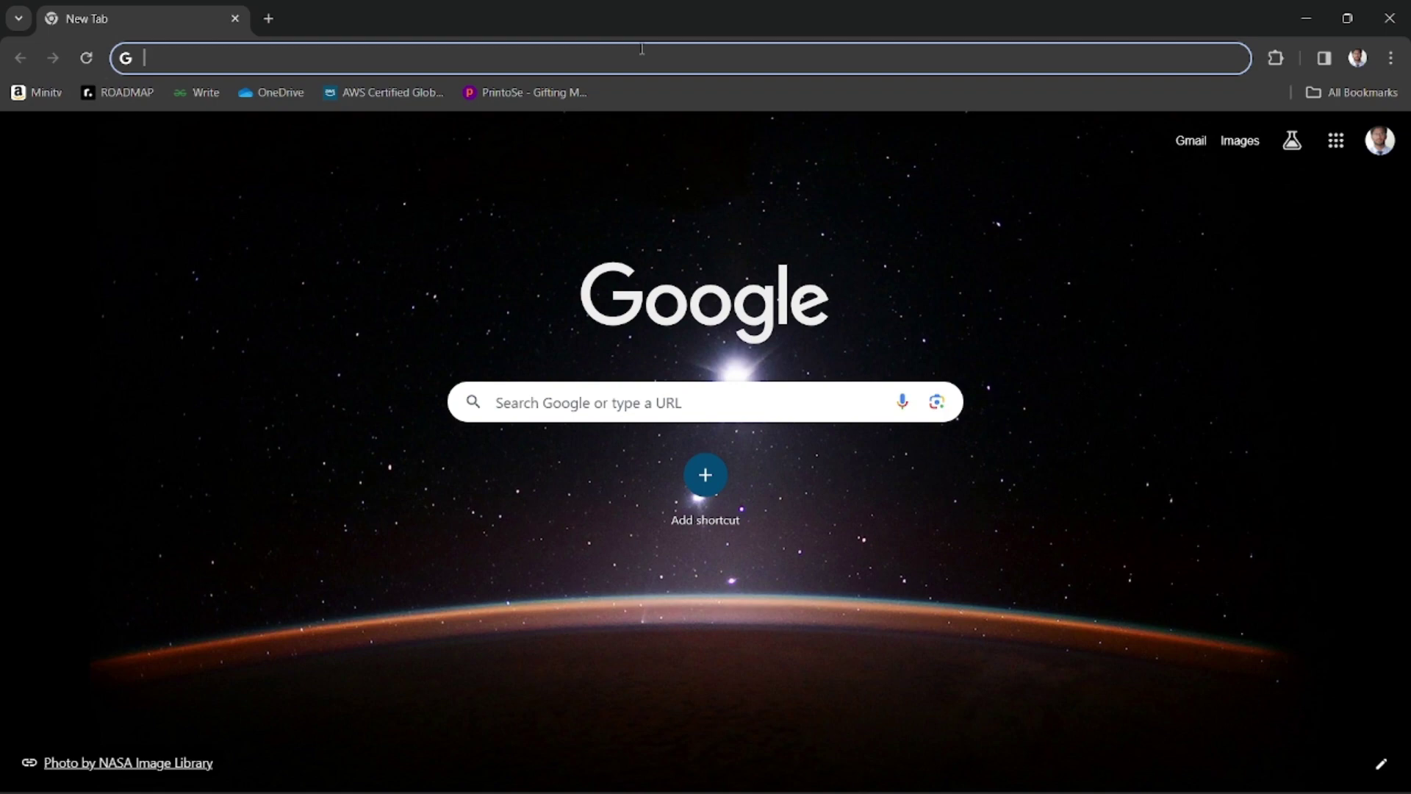
text(calu)
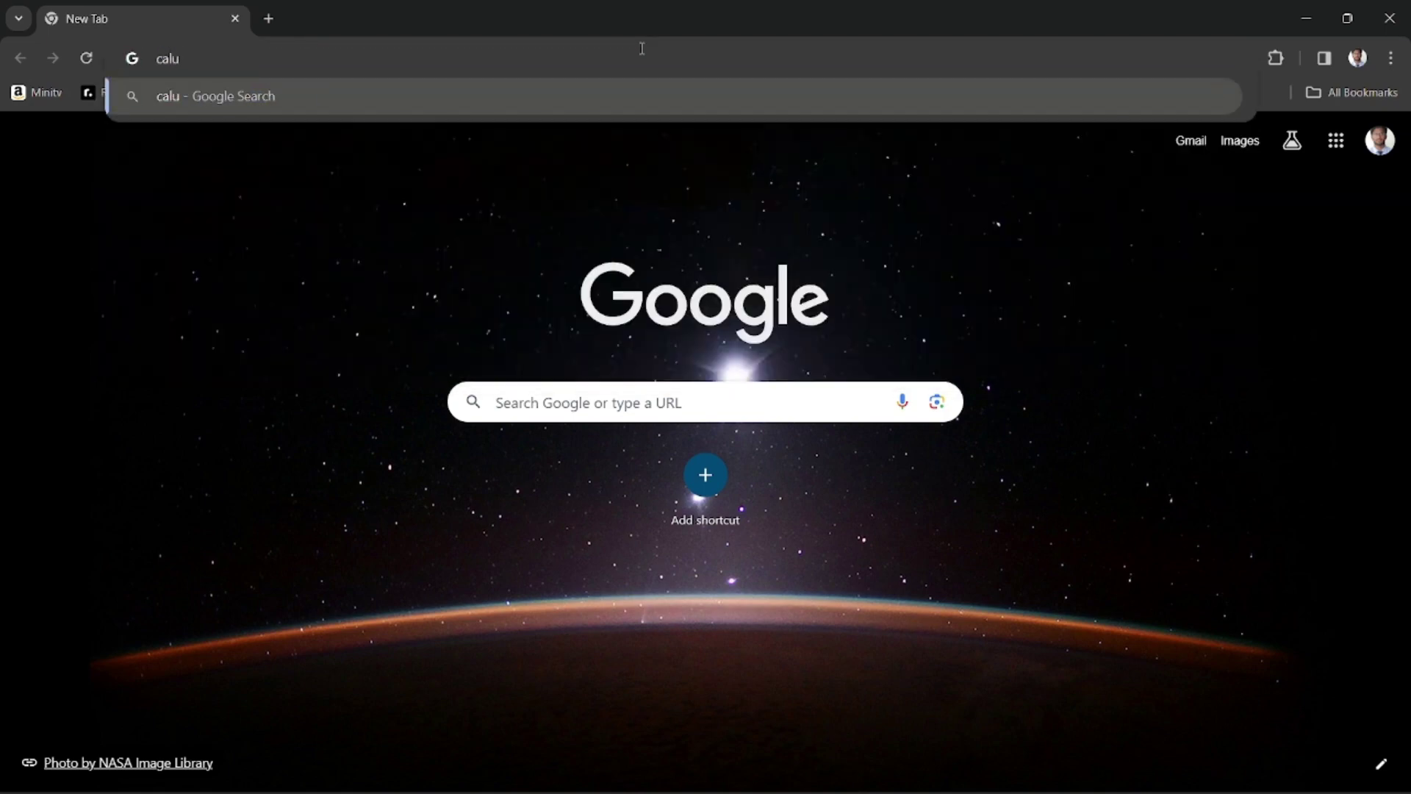
key(BackSpace)
text(cula)
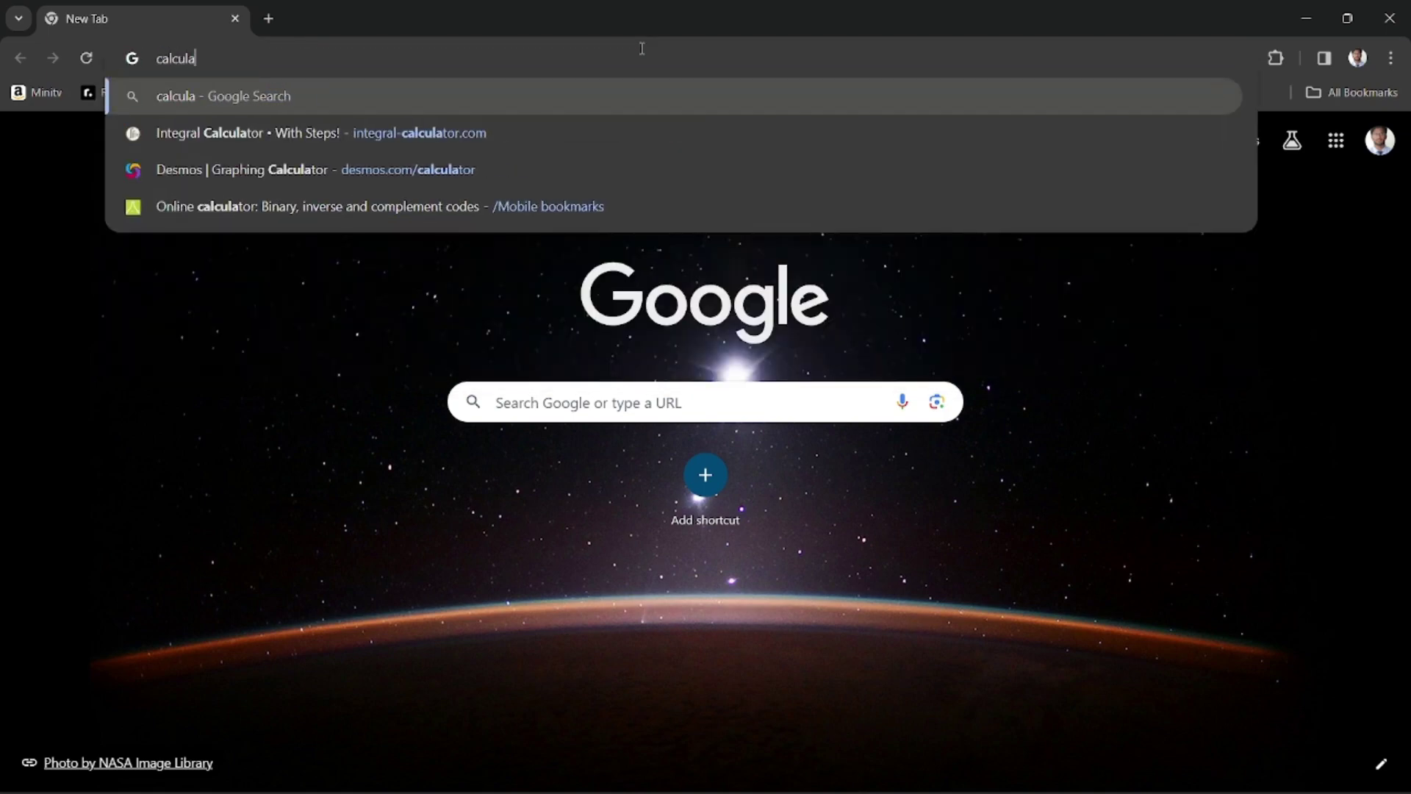
text(tor.aws)
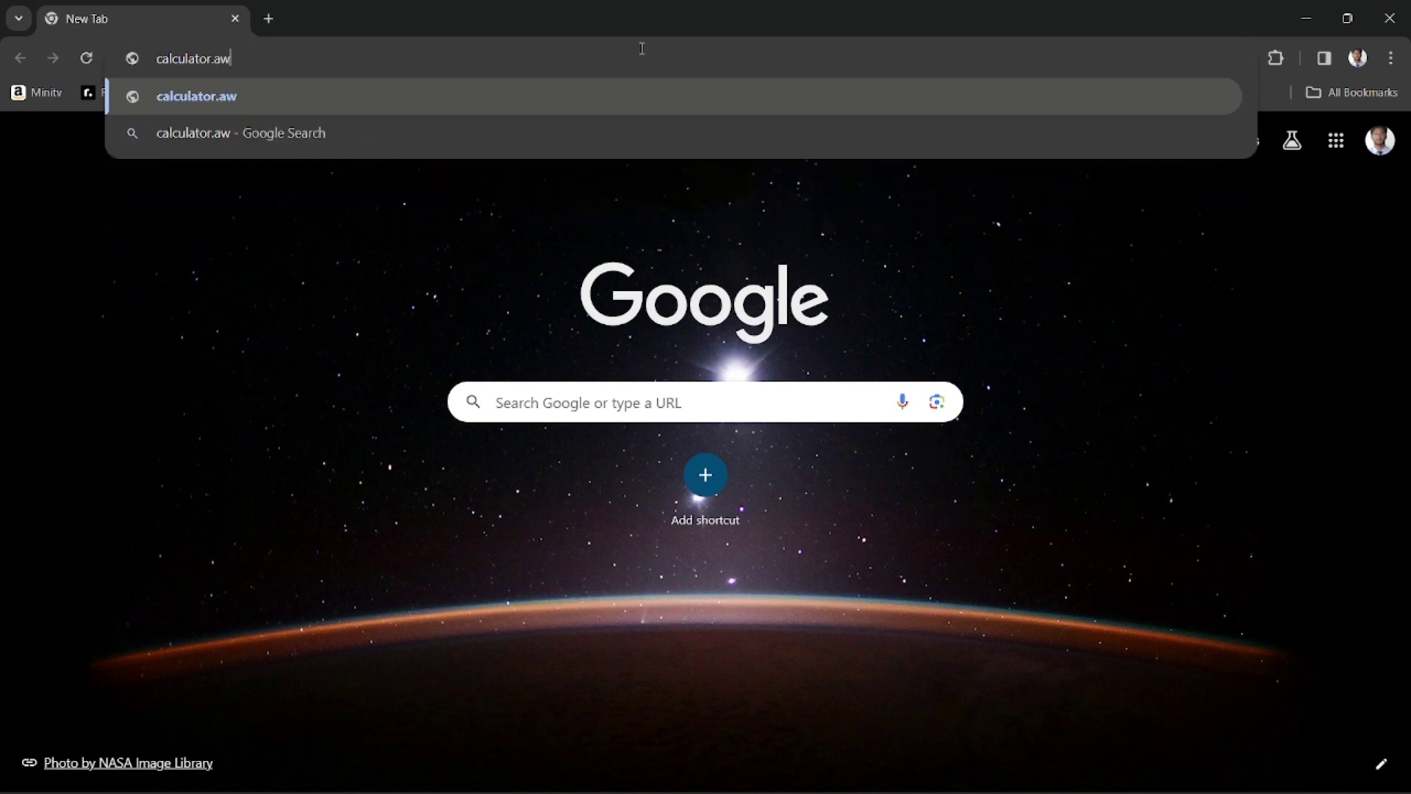
key(Return)
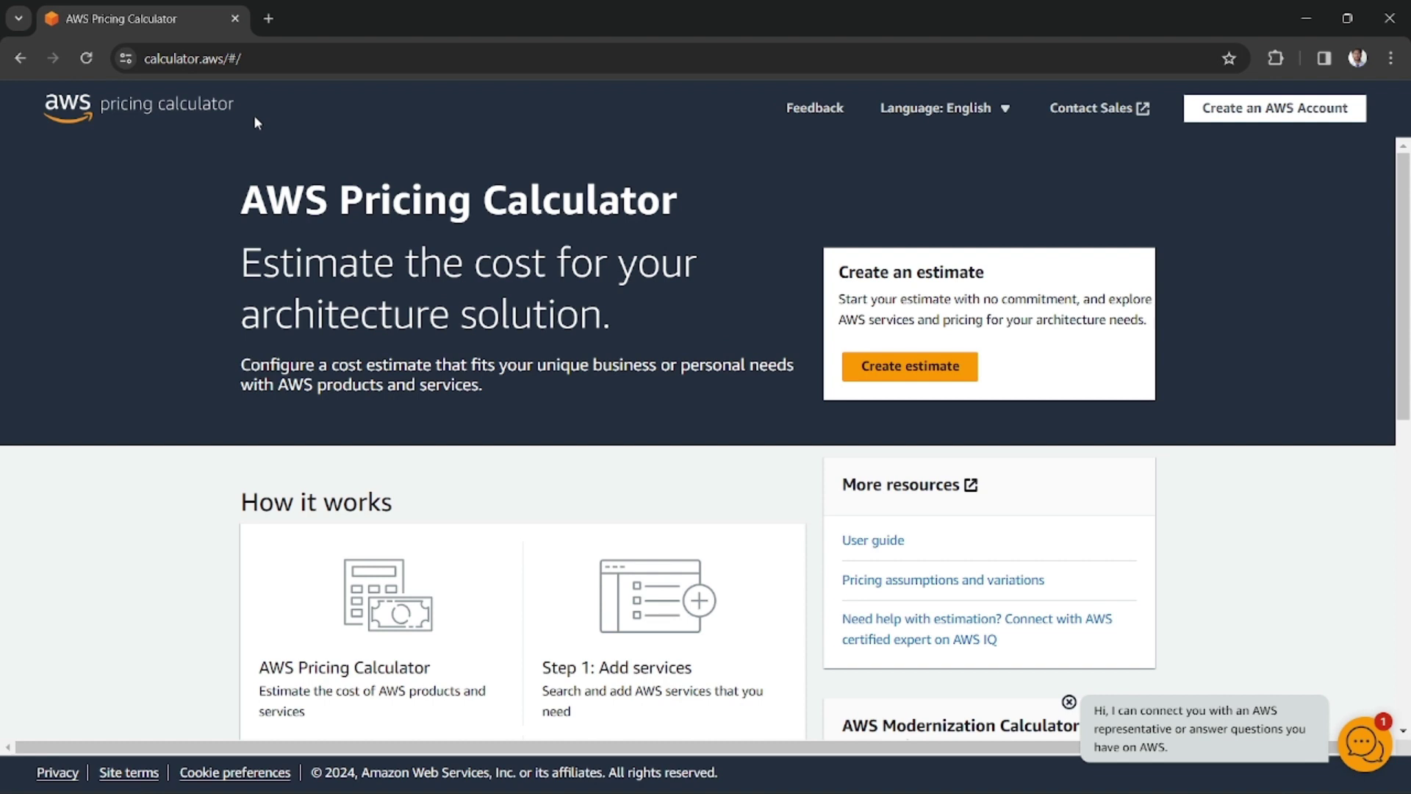
Review the AWS Pricing Calculator landing page, including its headline, How it works section, and benefits and features.
drag(245, 185, 675, 221)
click(612, 260)
drag(242, 263, 636, 314)
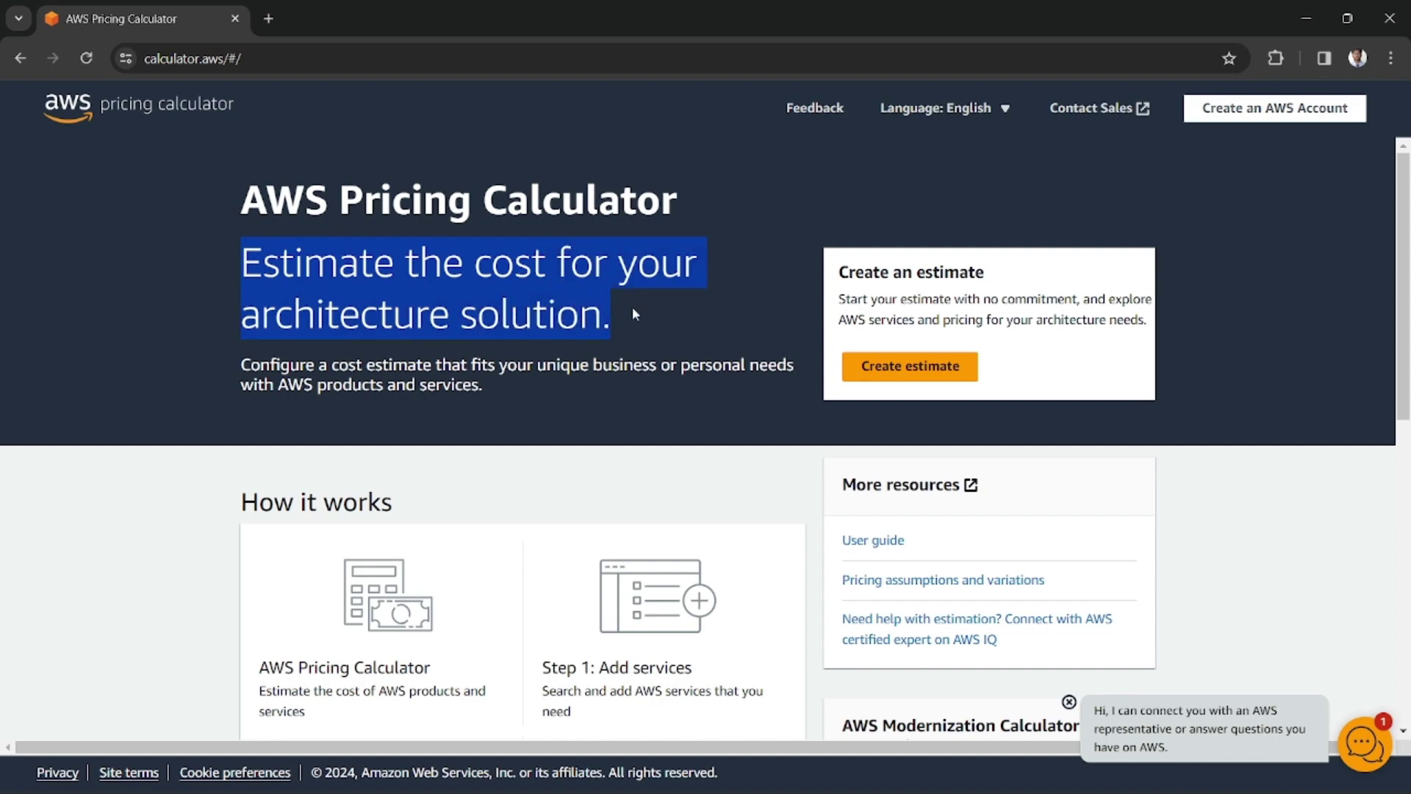
click(528, 311)
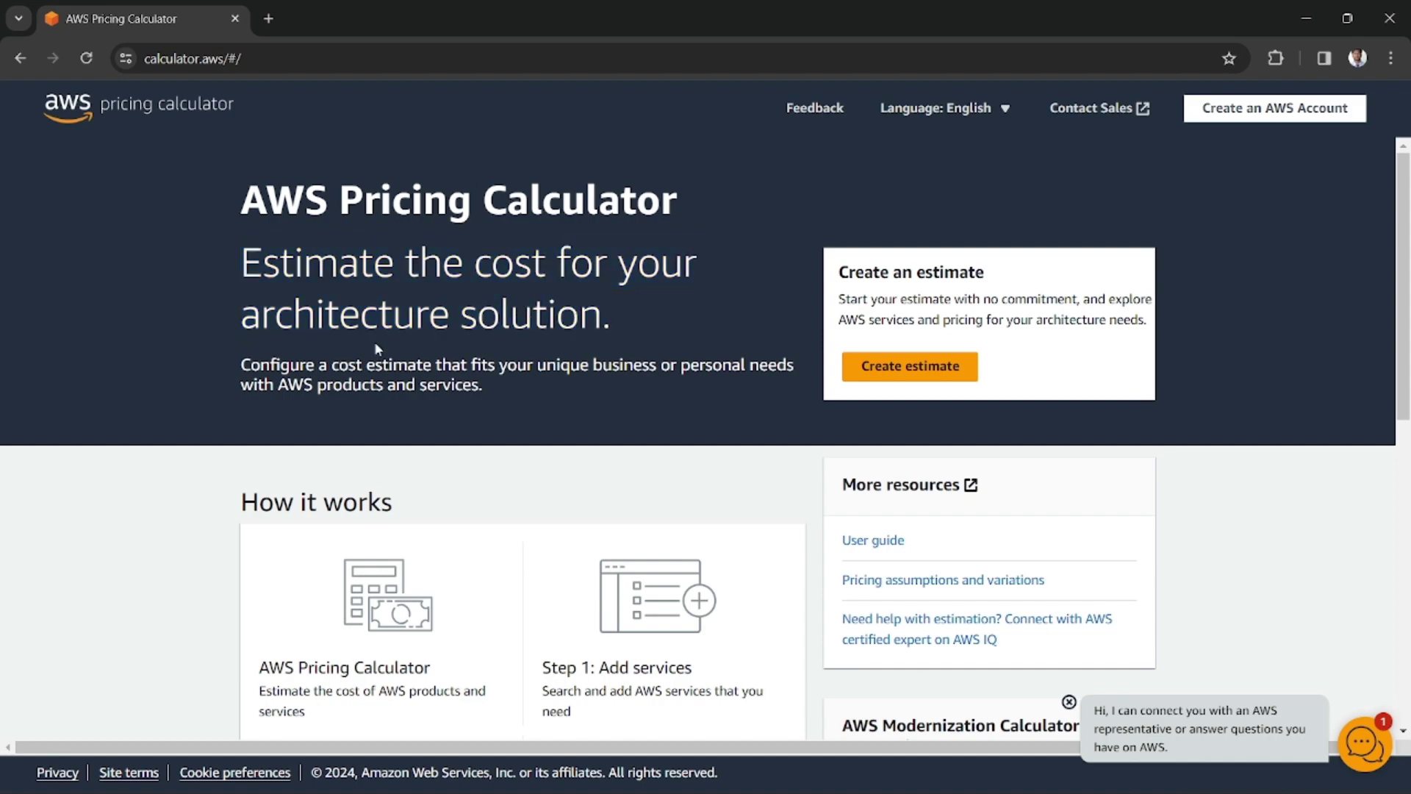
scroll(376, 345, down, 9)
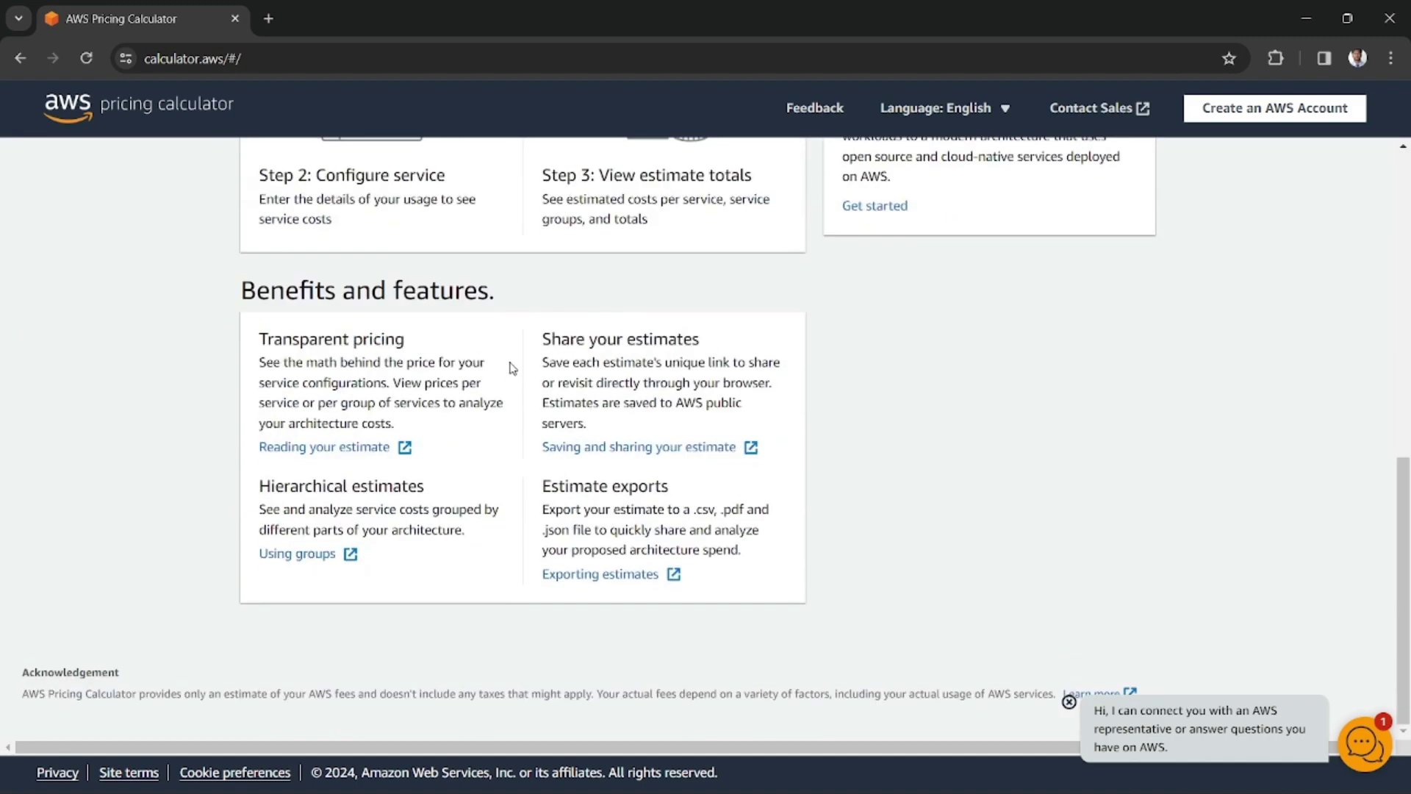
scroll(512, 368, up, 5)
scroll(441, 390, down, 4)
scroll(412, 412, up, 5)
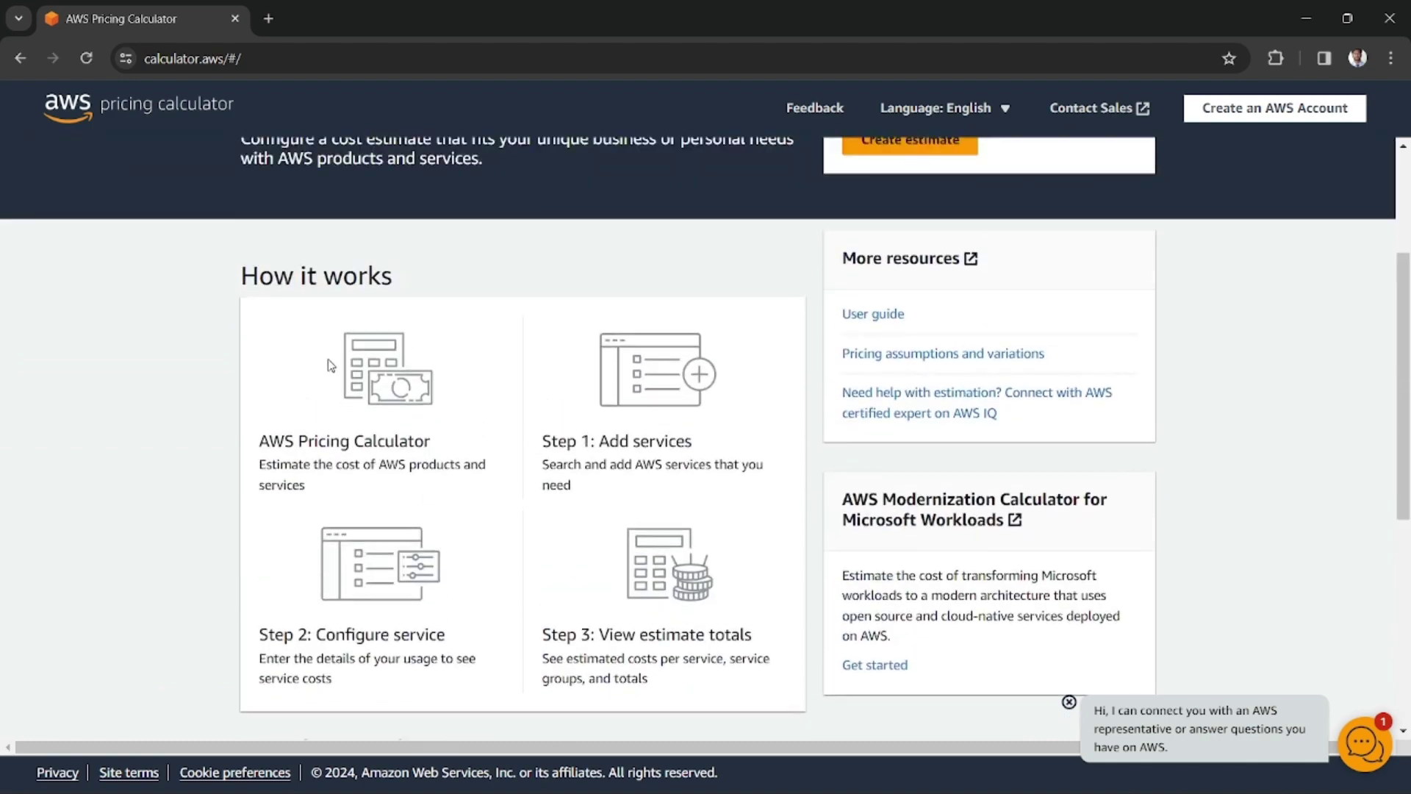
drag(280, 269, 754, 665)
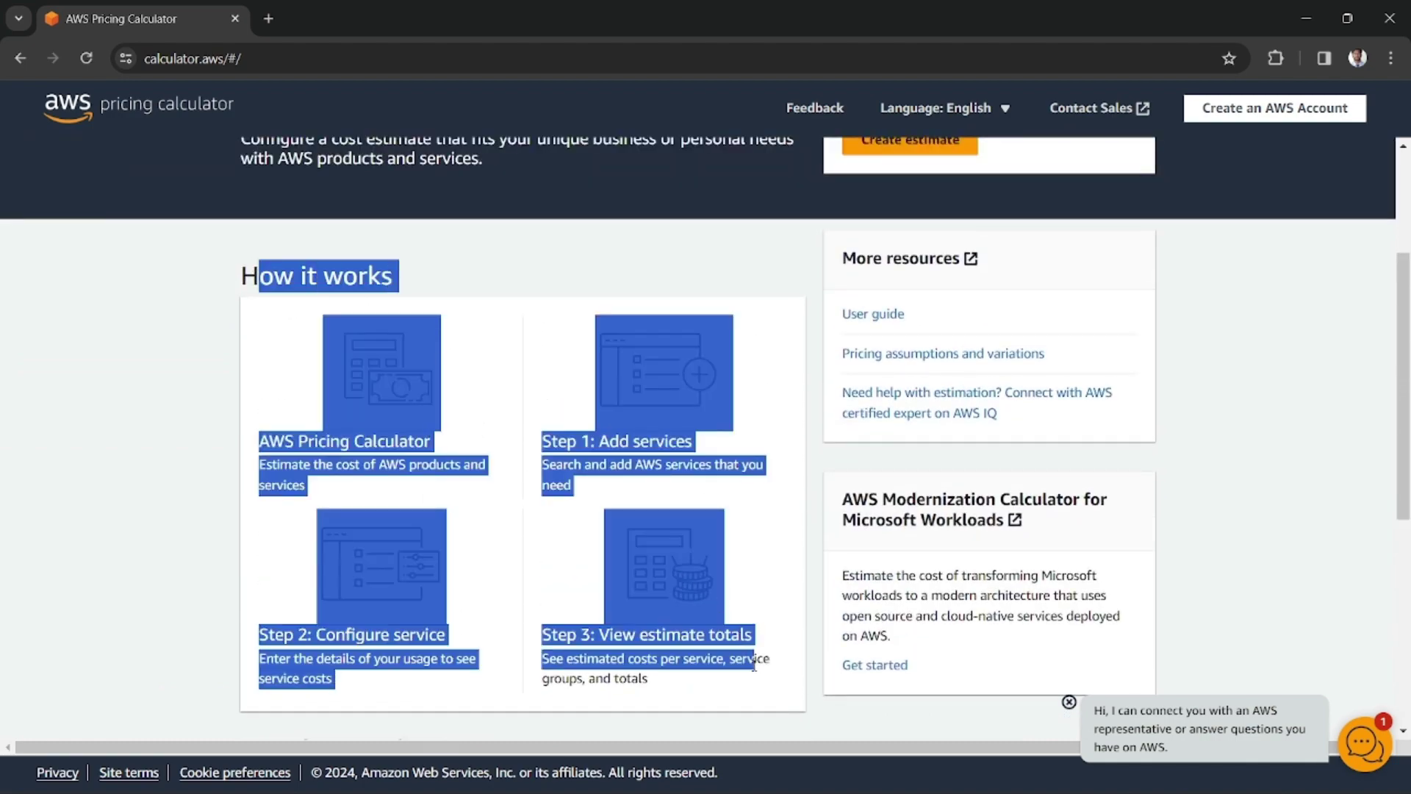
click(799, 713)
scroll(819, 551, up, 3)
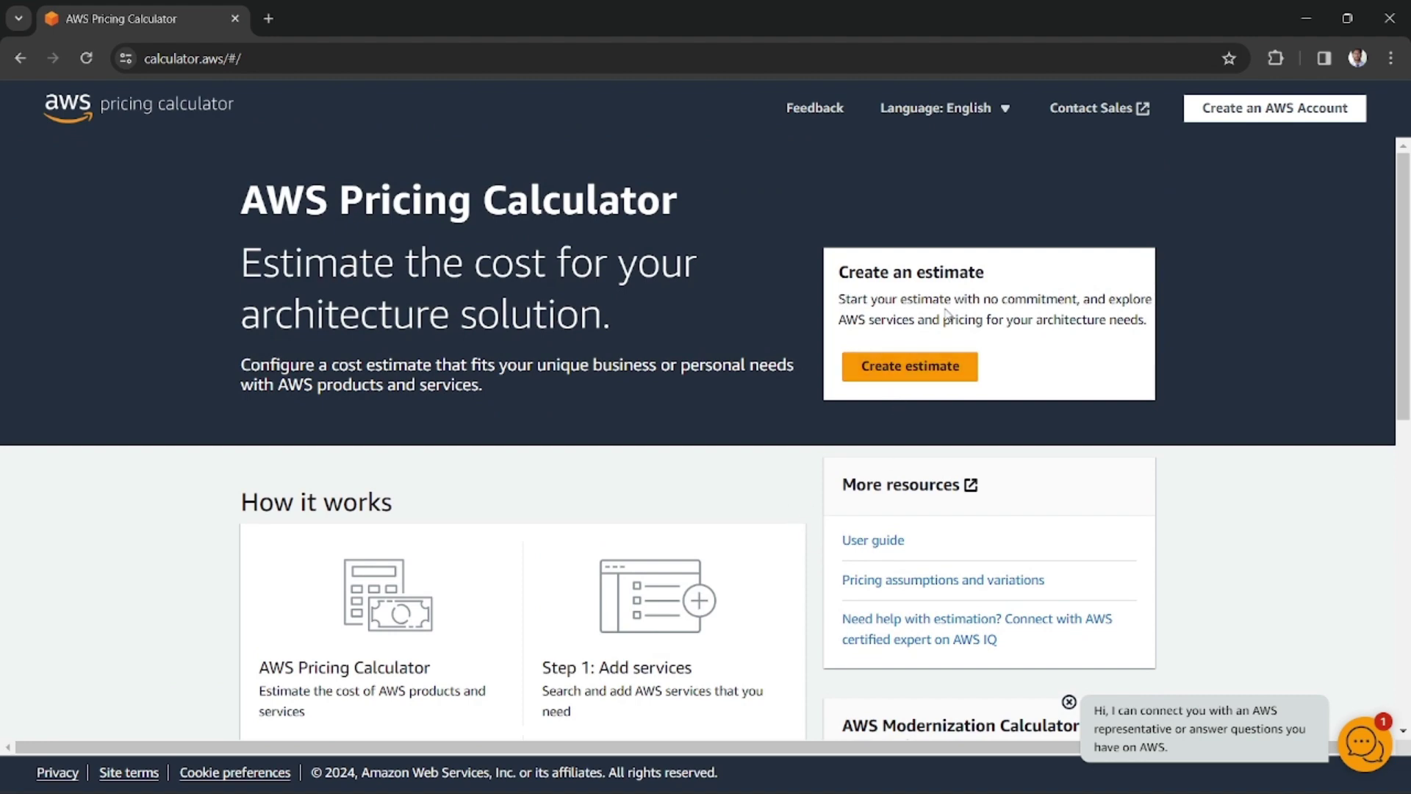
Start a new estimate and go to its My Estimate overview page.
click(910, 379)
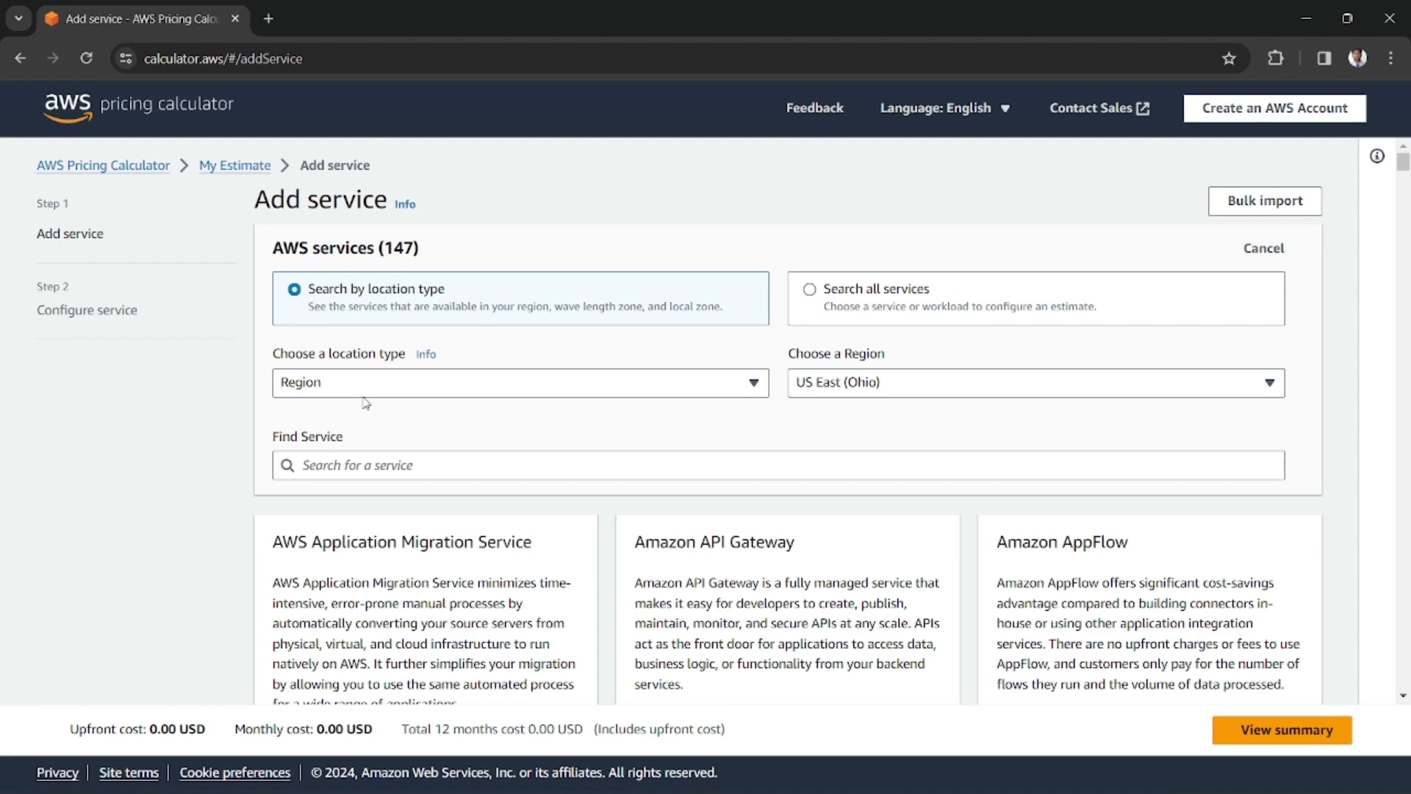
click(259, 168)
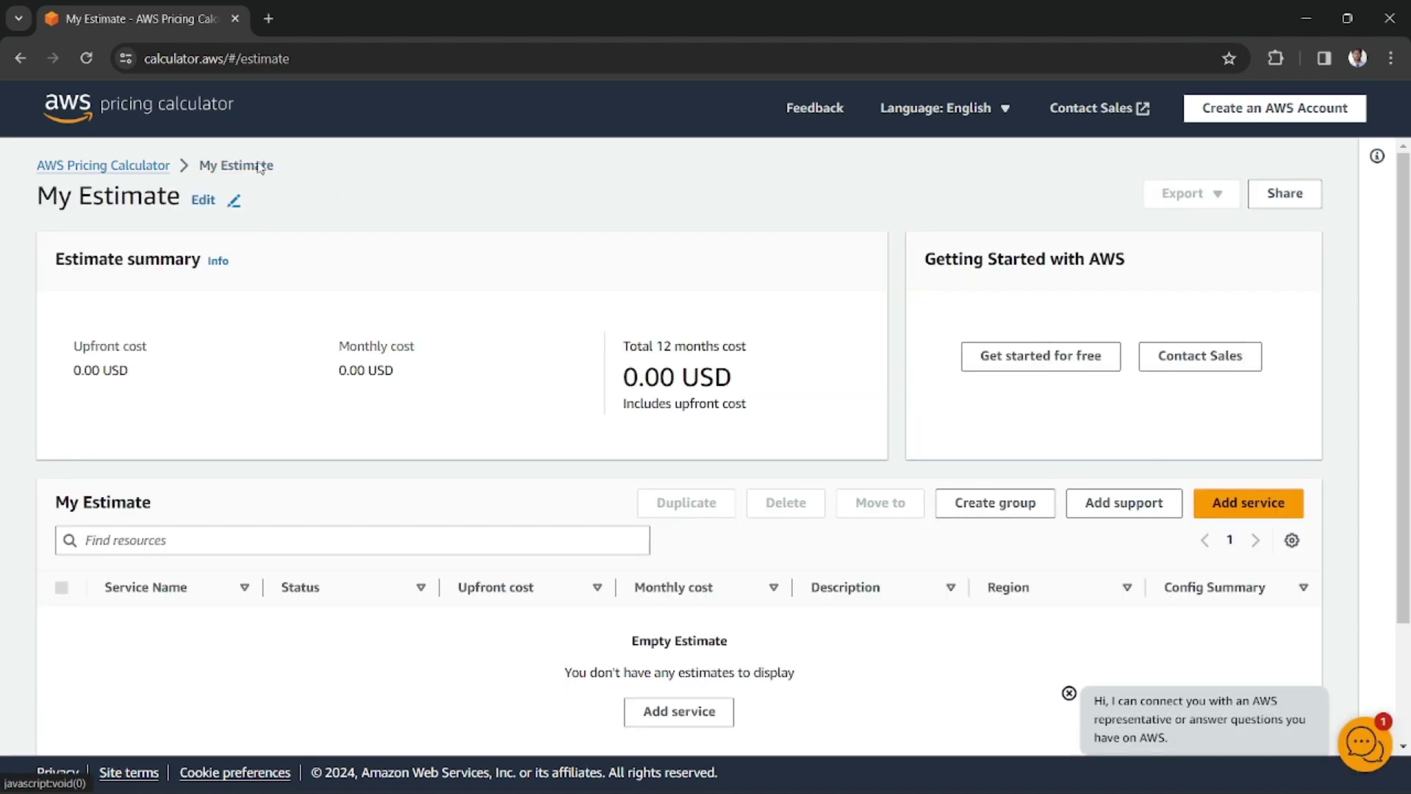
scroll(434, 429, down, 3)
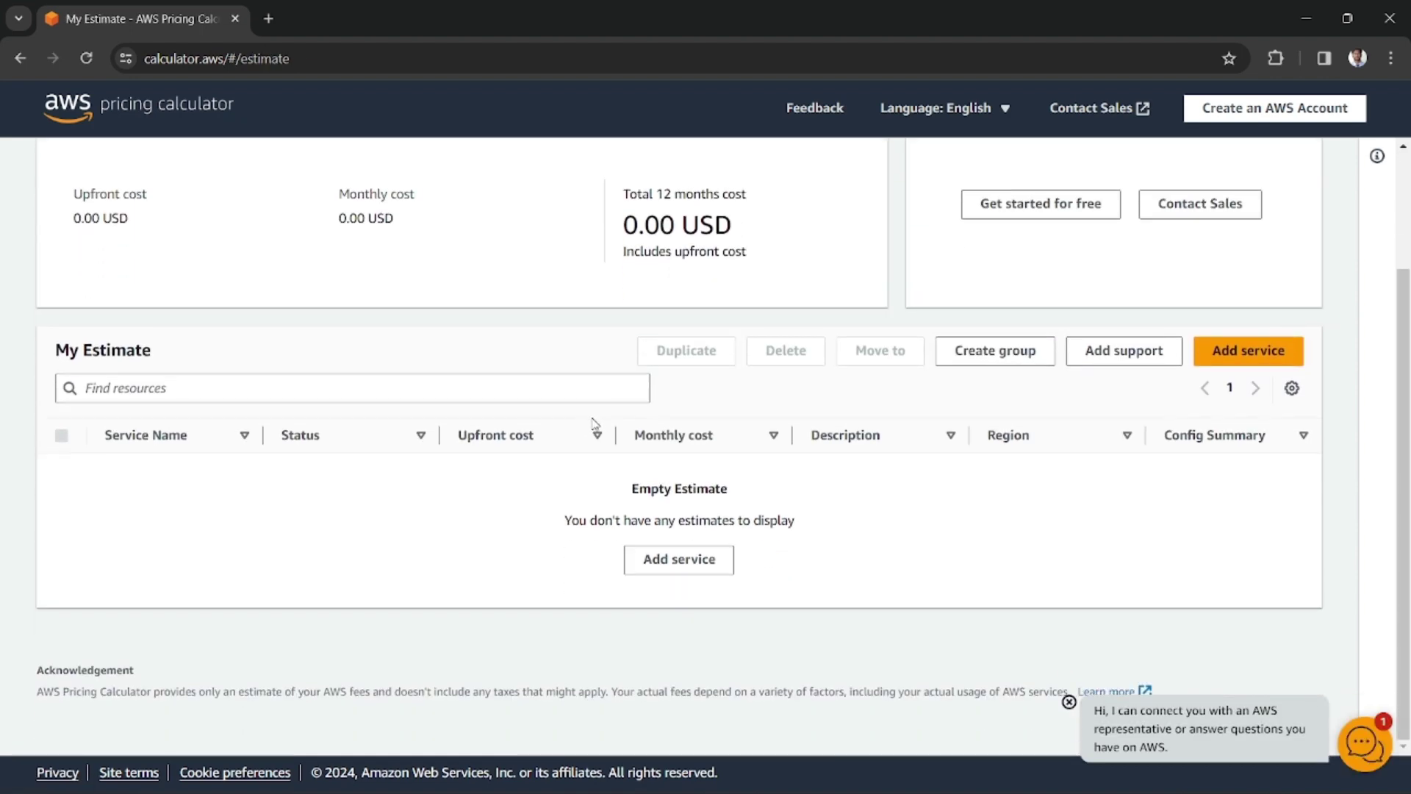
scroll(448, 439, up, 3)
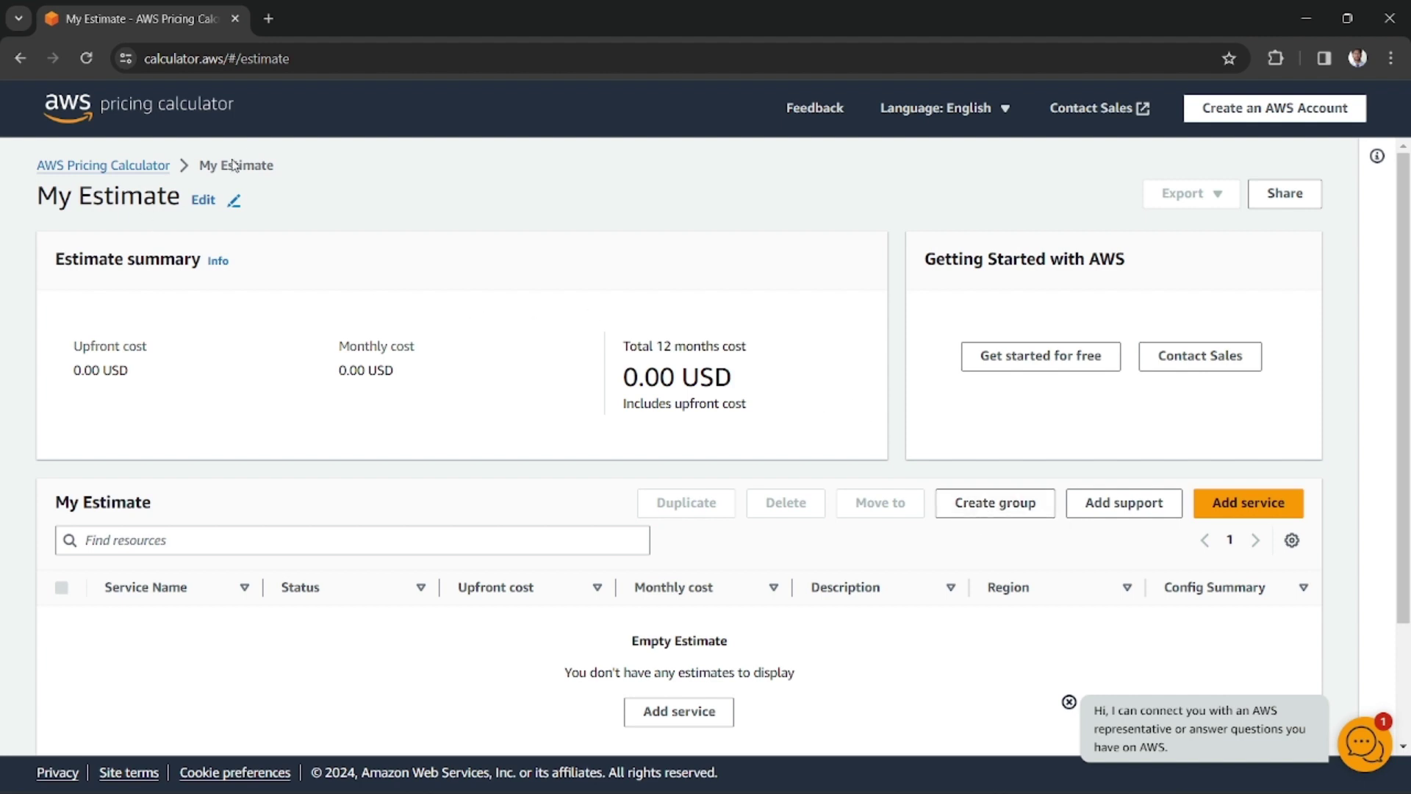
click(21, 61)
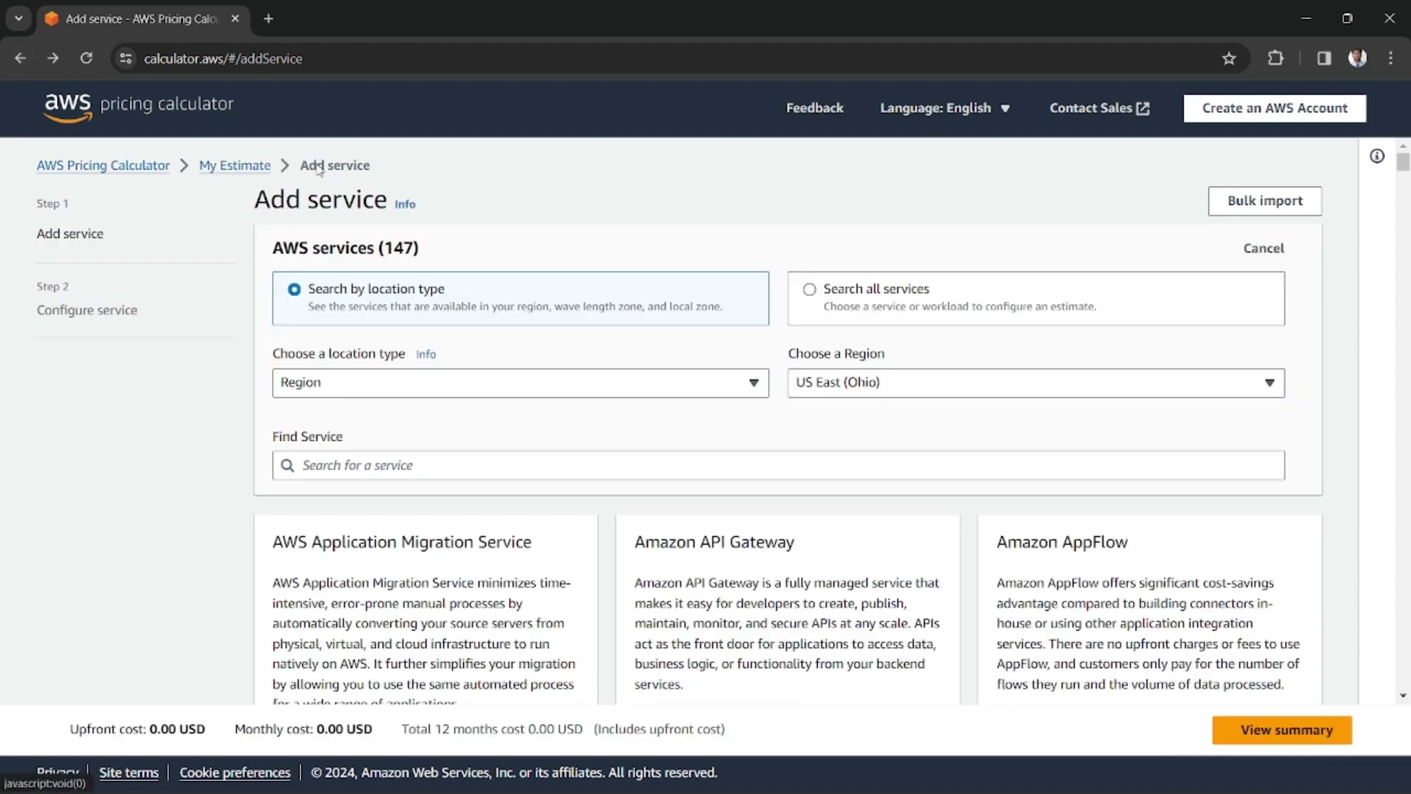
click(246, 166)
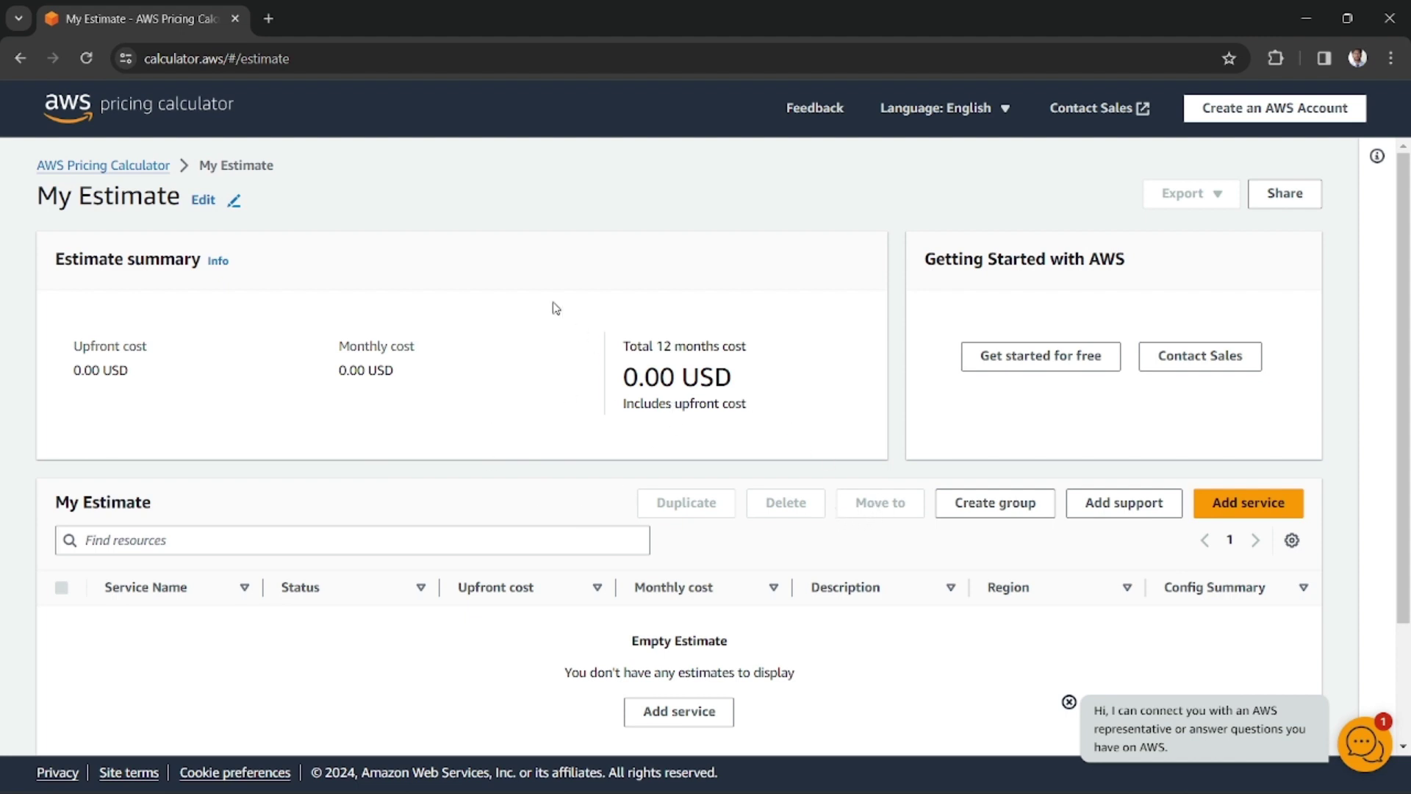
scroll(549, 239, down, 2)
scroll(508, 301, up, 2)
Create a group named "web servers" in the estimate.
click(996, 513)
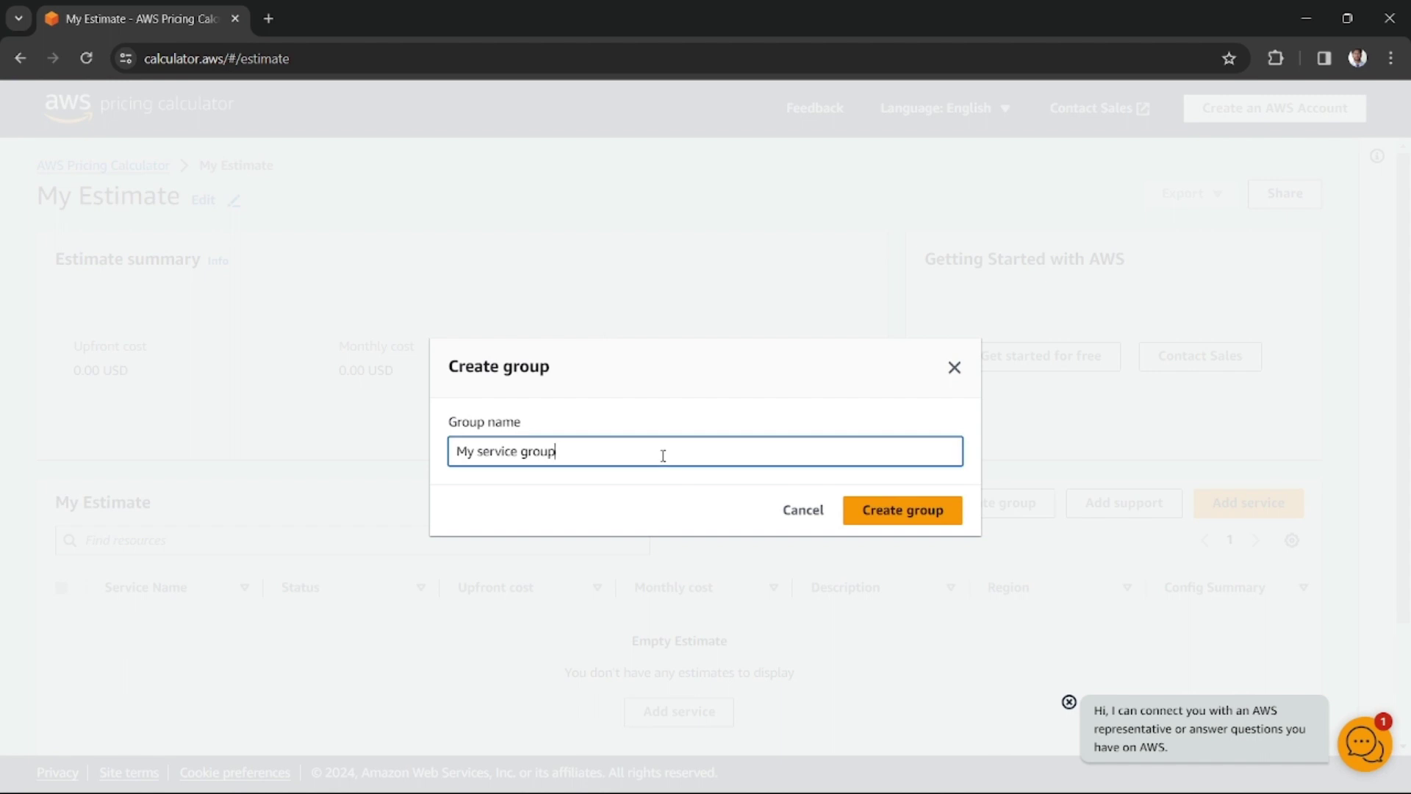
drag(661, 454, 479, 452)
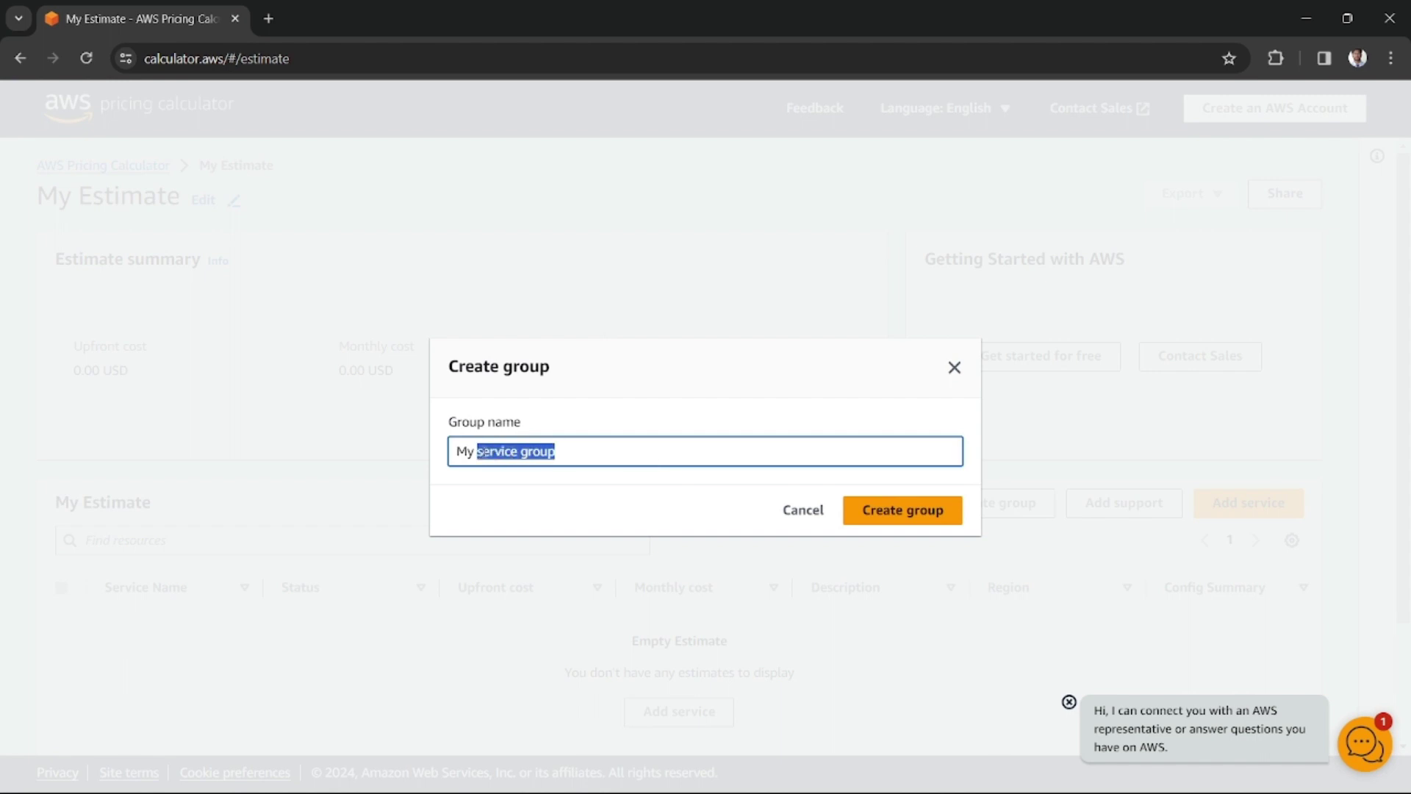
key(ctrl+a)
text(web )
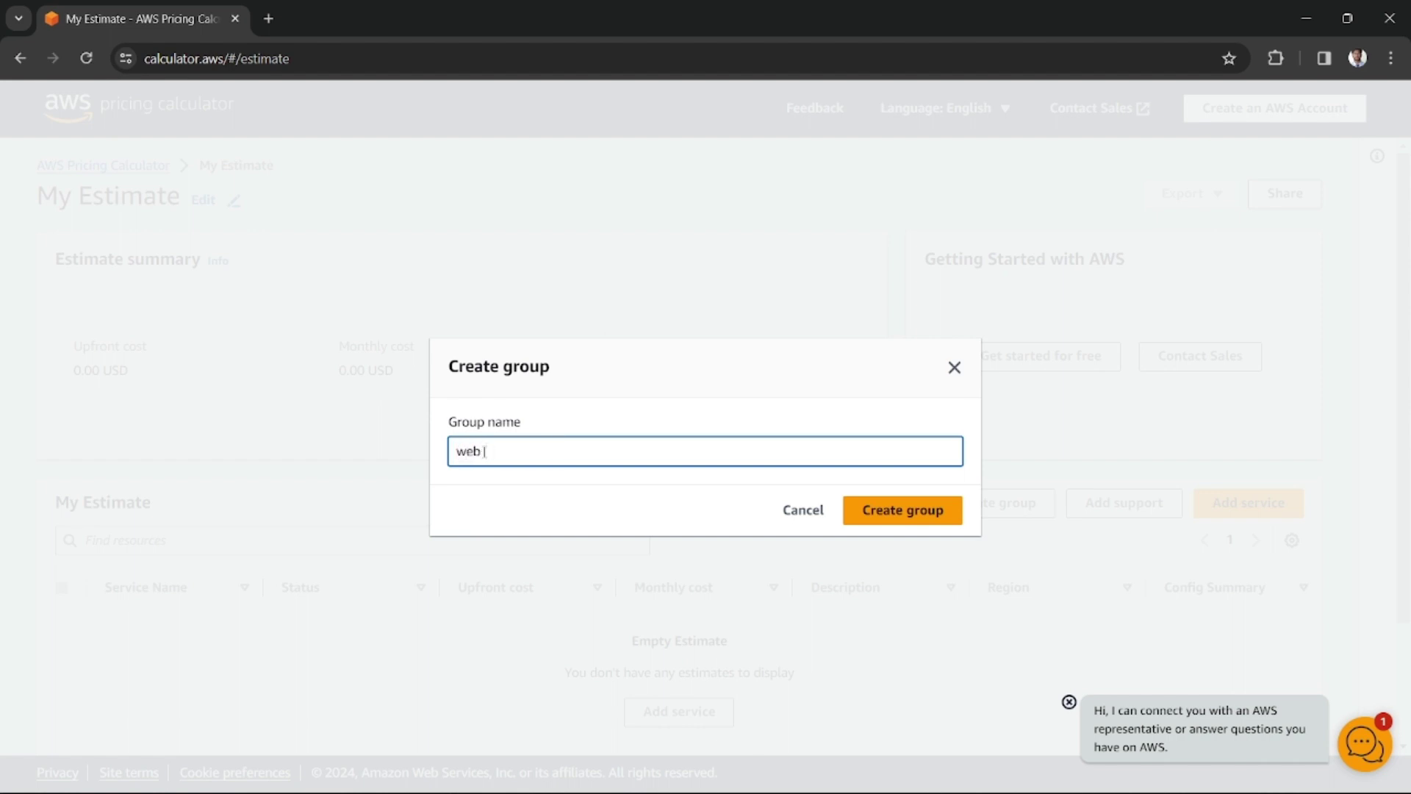
text(servers)
click(898, 519)
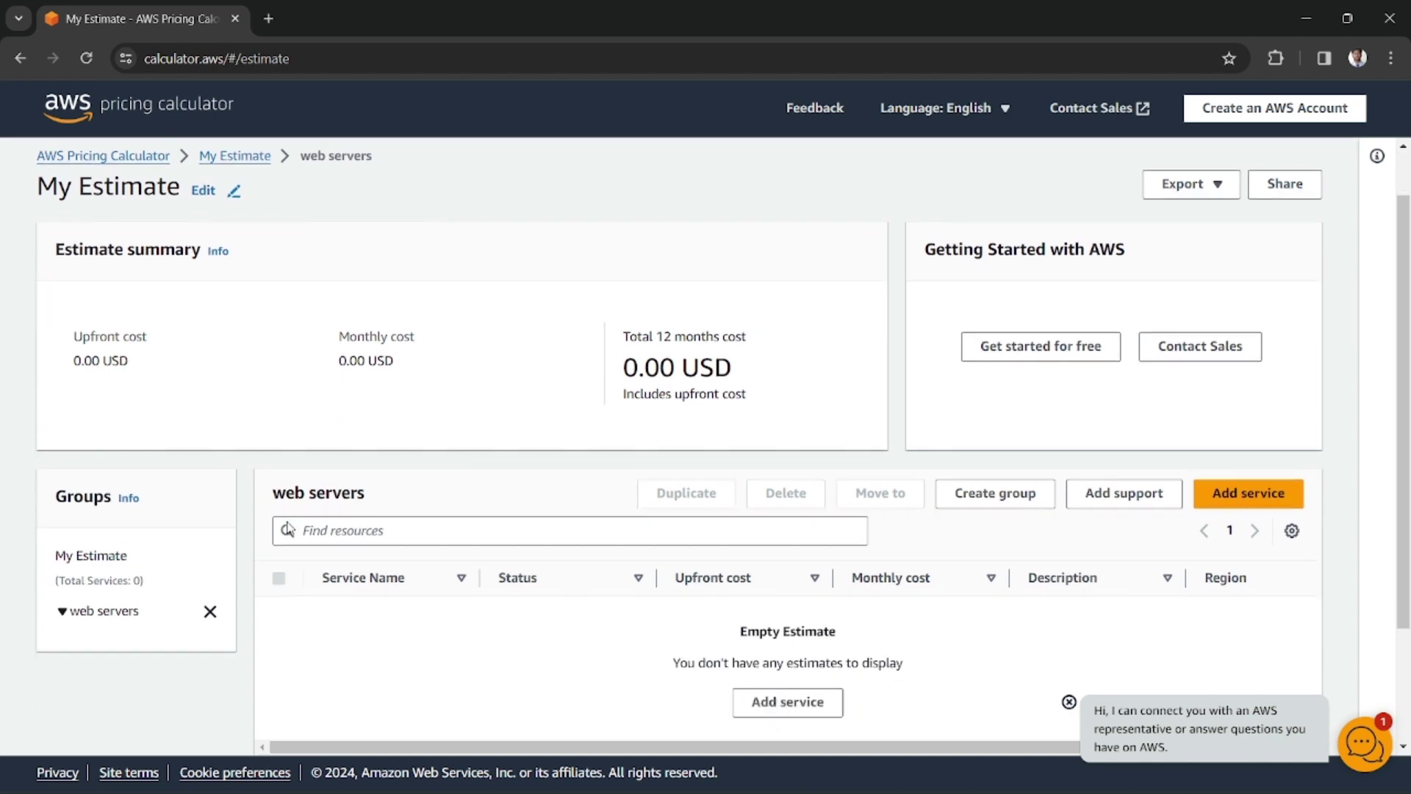
Start adding a service to the web servers group.
scroll(221, 507, down, 2)
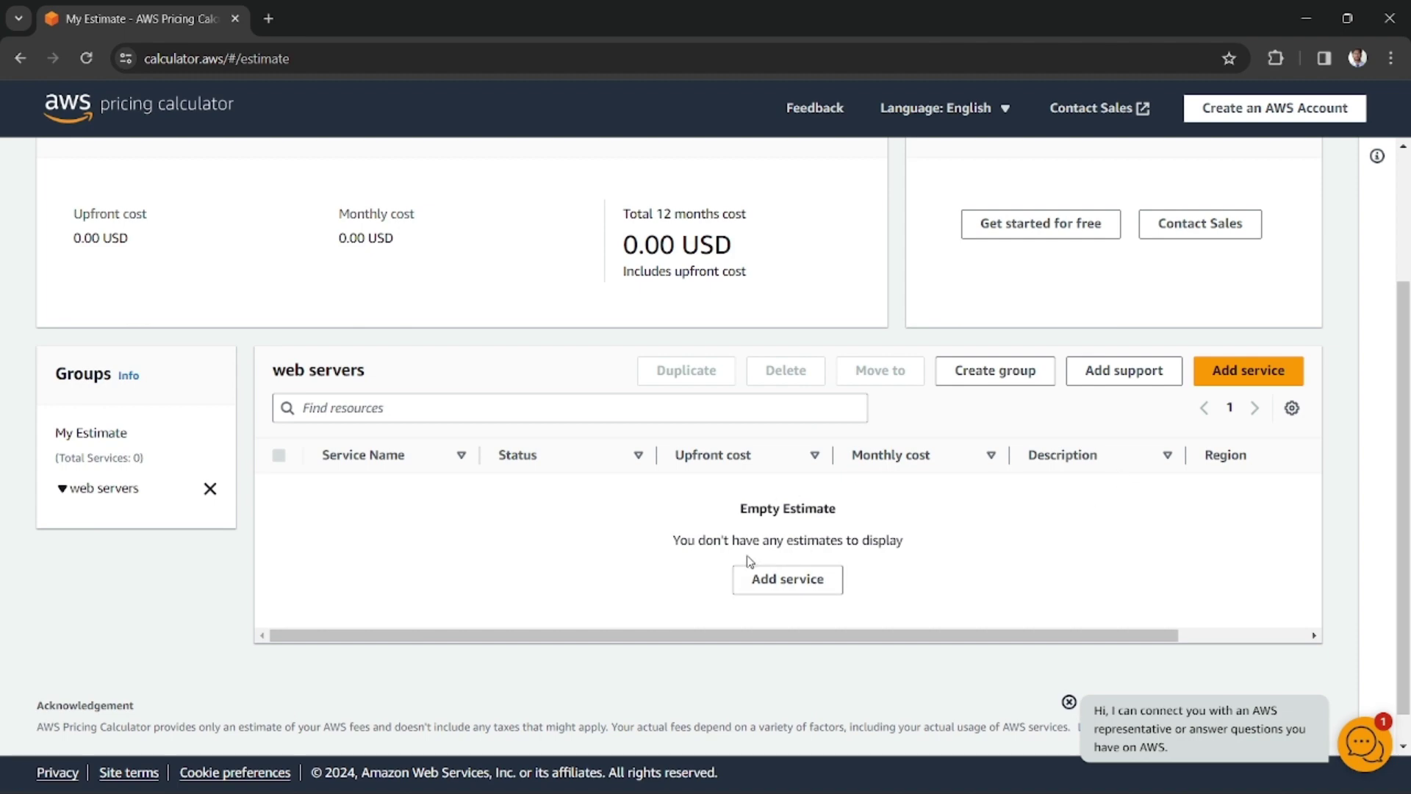
scroll(711, 463, up, 1)
scroll(712, 463, down, 1)
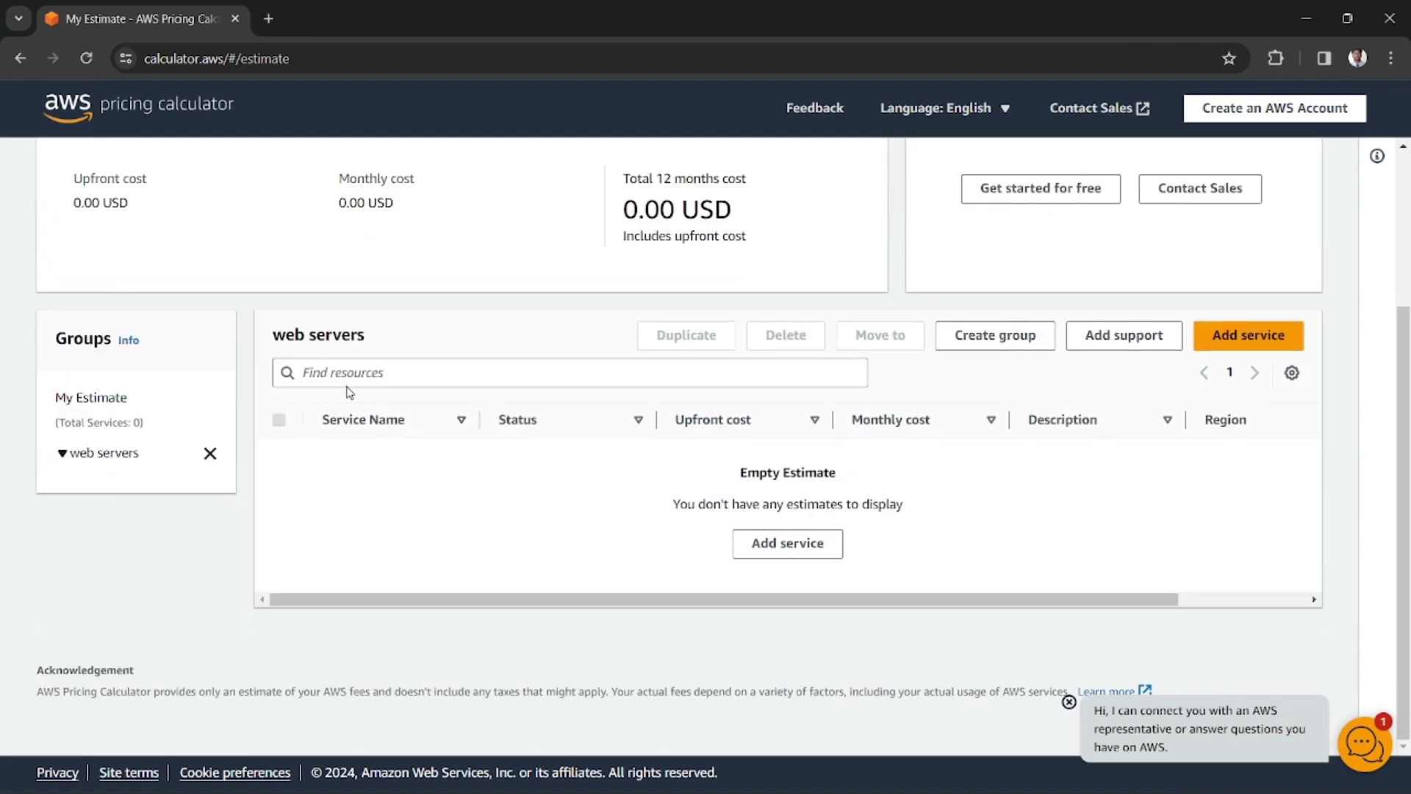
click(1257, 343)
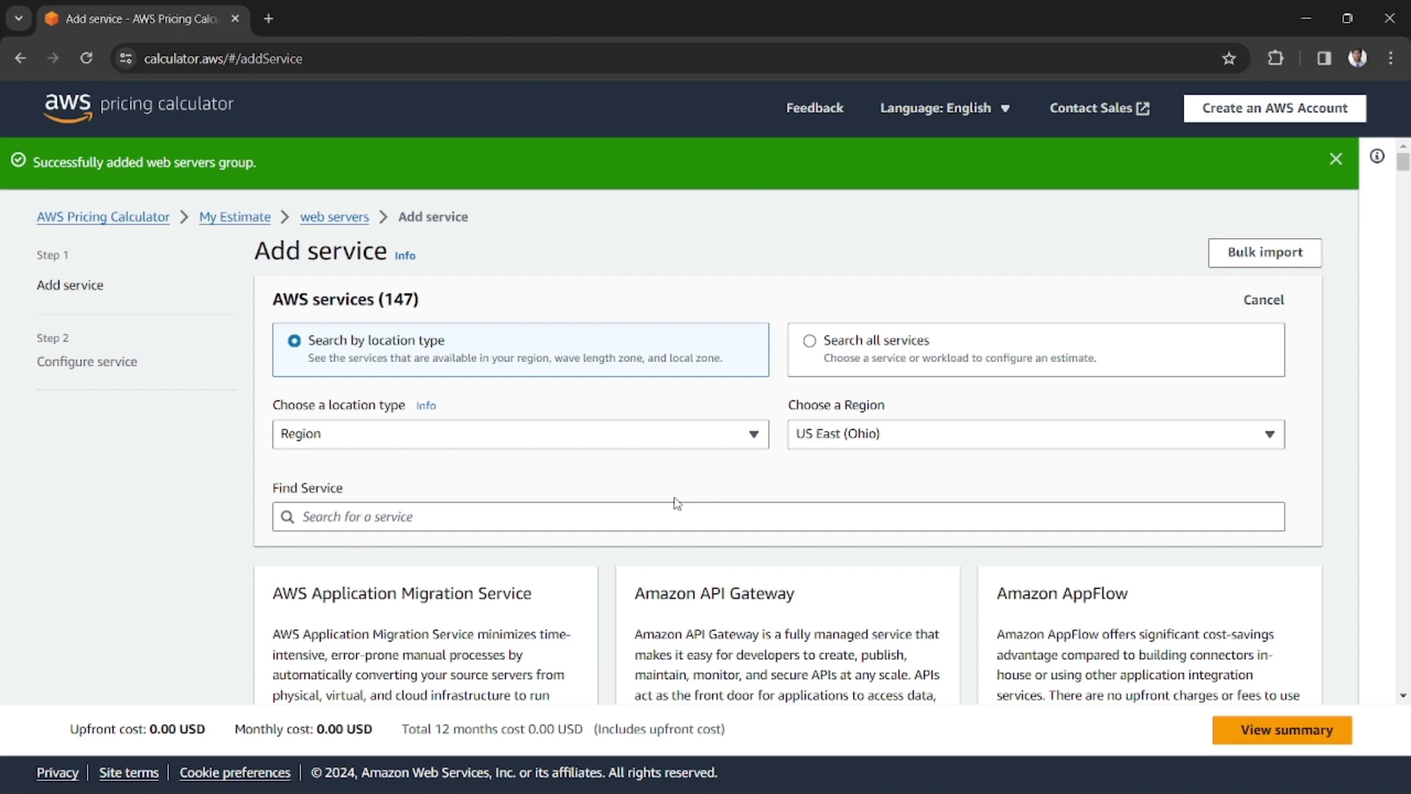
Search the services for "ec2" and set the region to US East (N. Virginia).
click(518, 518)
text(ec2)
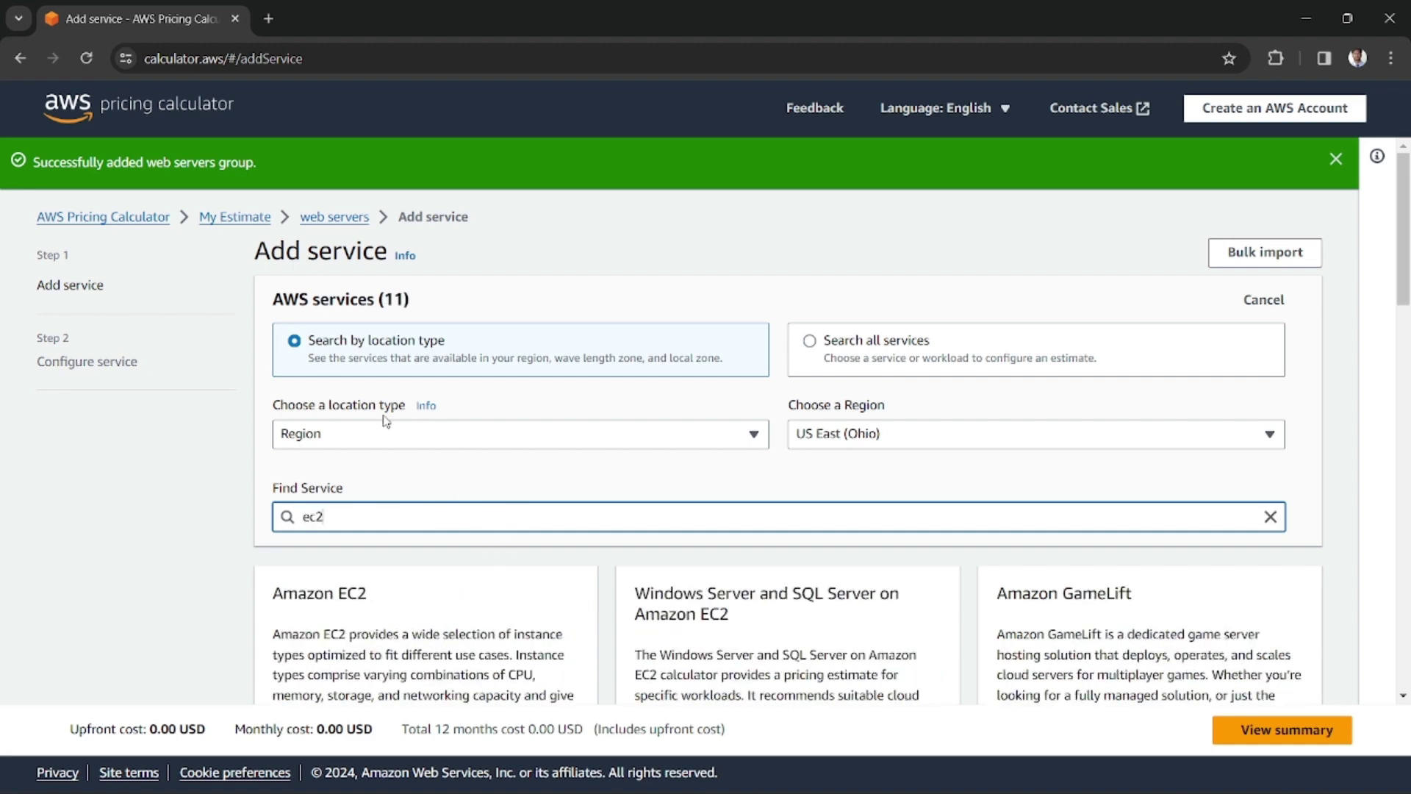
click(875, 431)
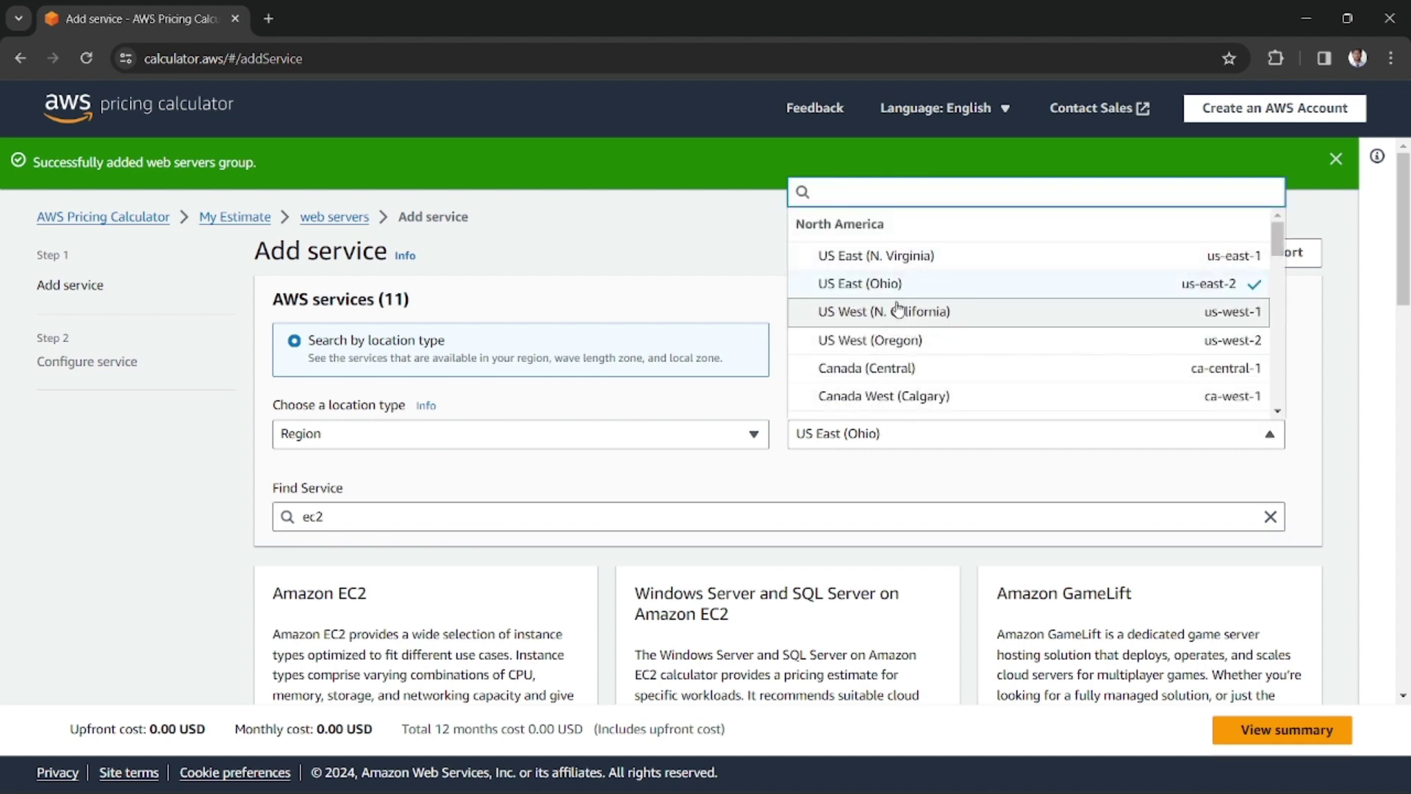
scroll(897, 311, down, 1)
scroll(898, 311, up, 1)
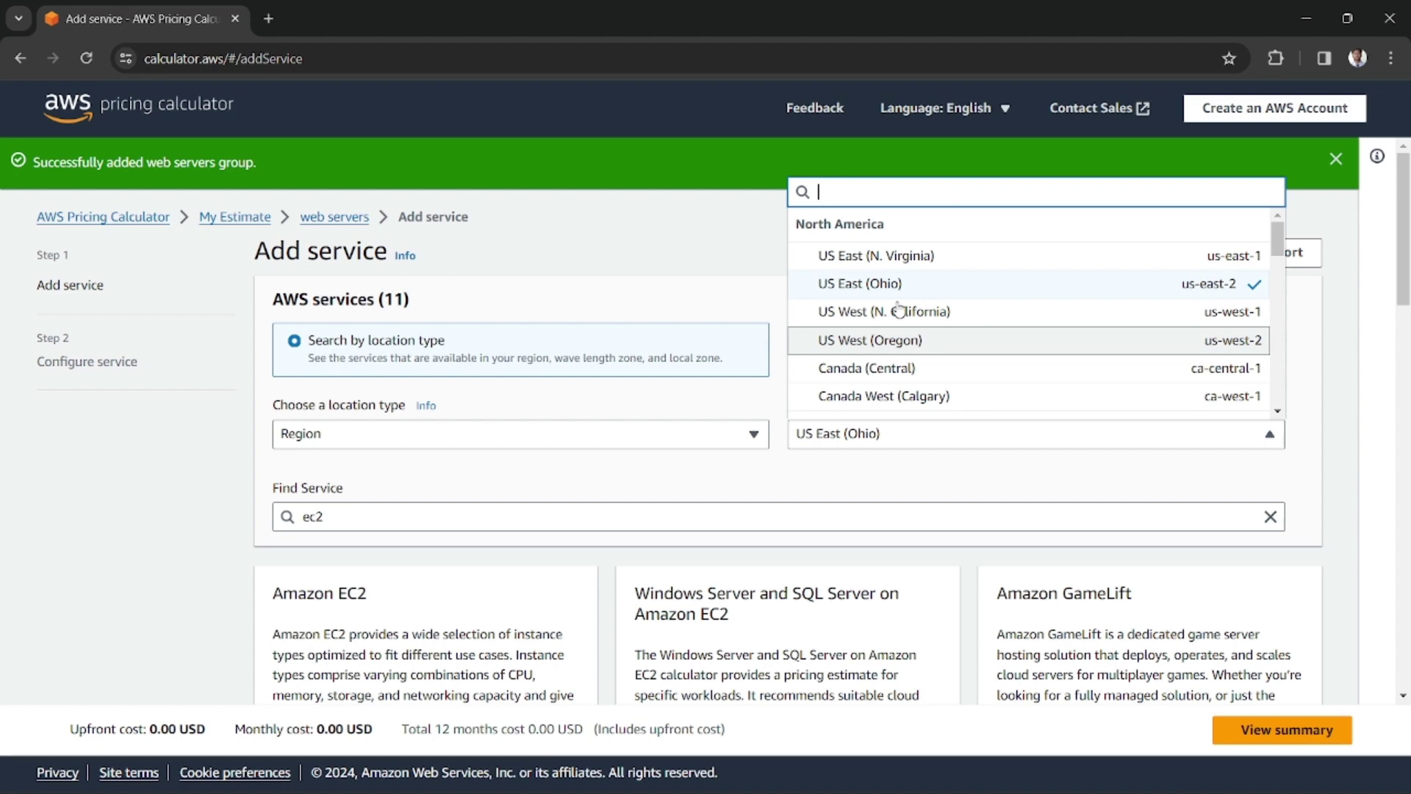
scroll(898, 311, down, 5)
scroll(893, 345, up, 5)
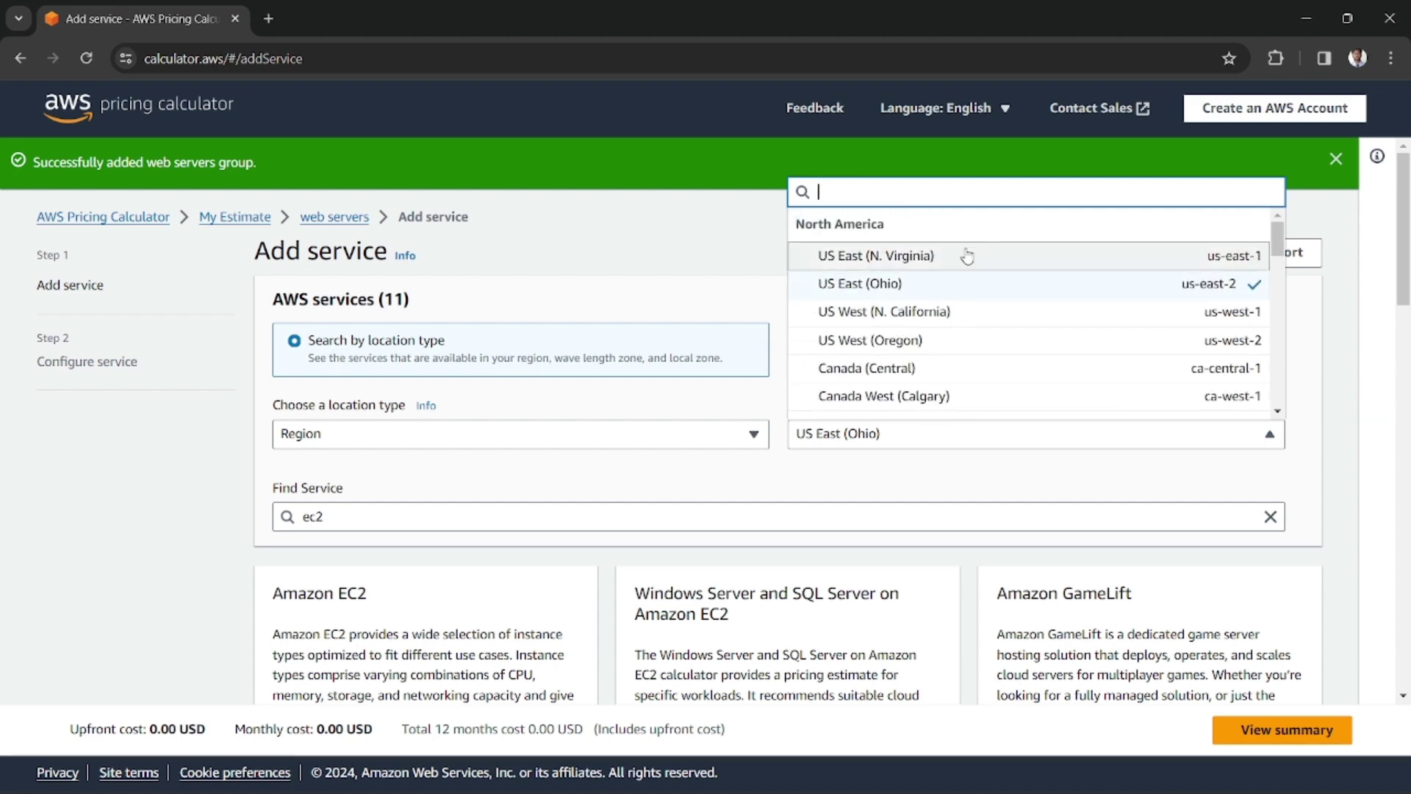
click(902, 259)
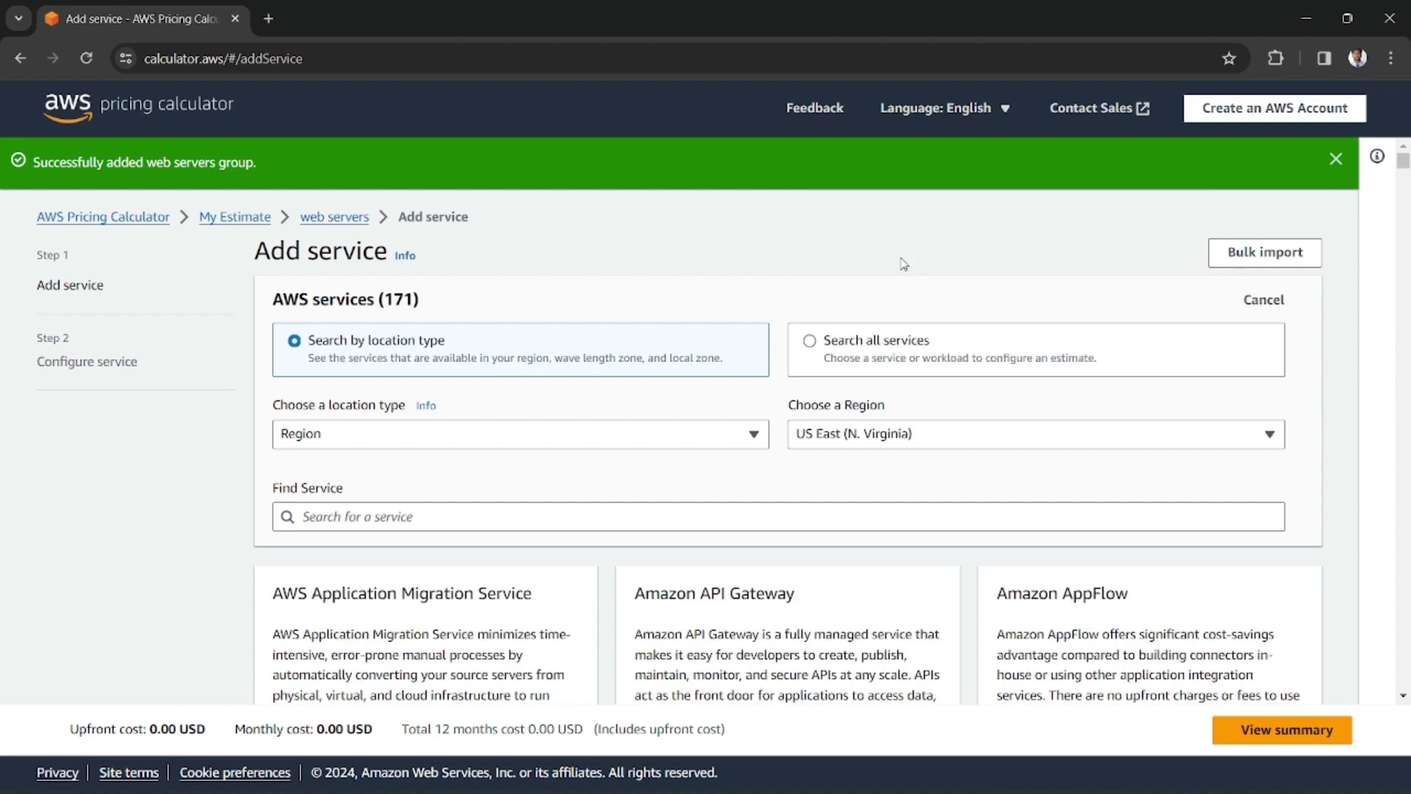
Set the region to Asia Pacific (Mumbai) and search its available services for "ec2".
click(914, 433)
scroll(910, 314, down, 3)
scroll(910, 315, down, 1)
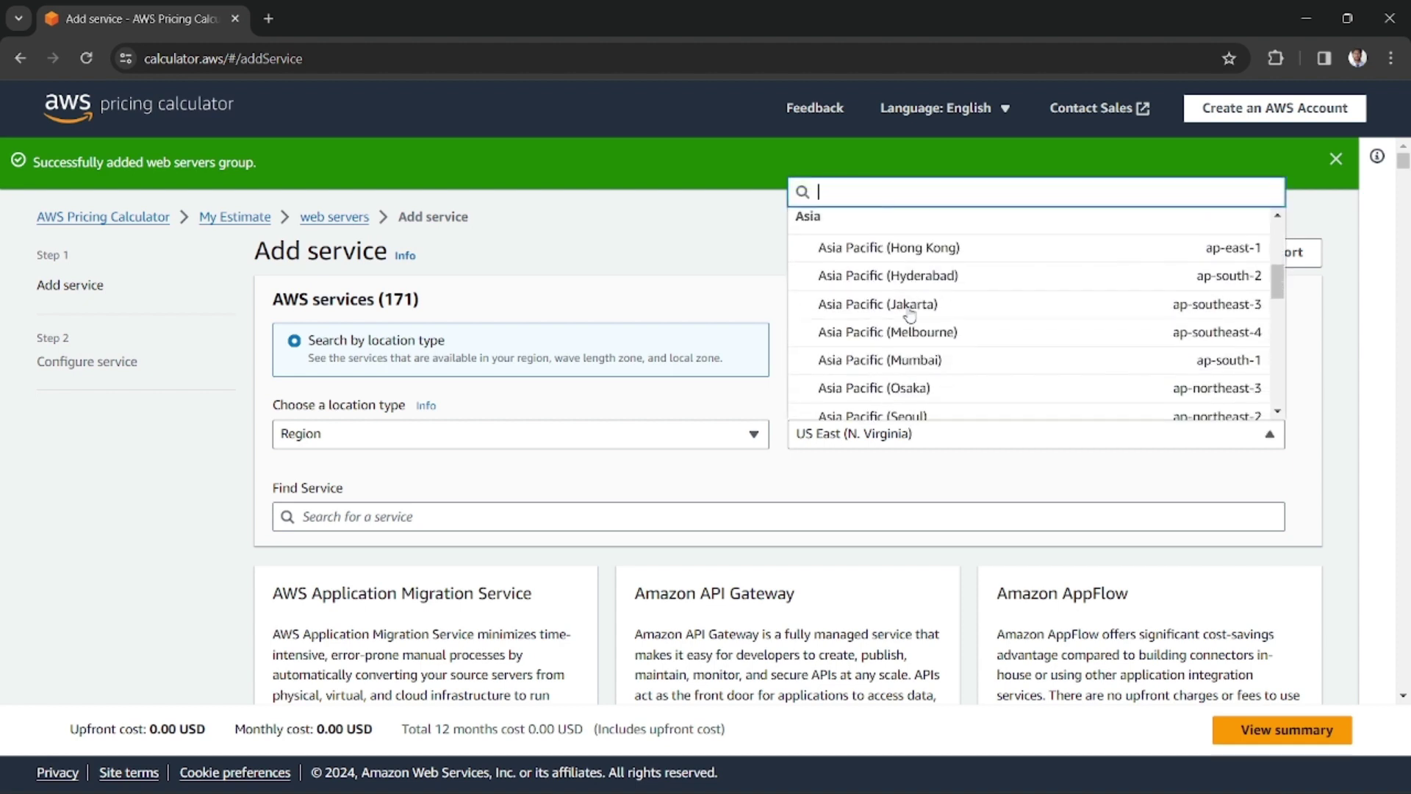
click(938, 366)
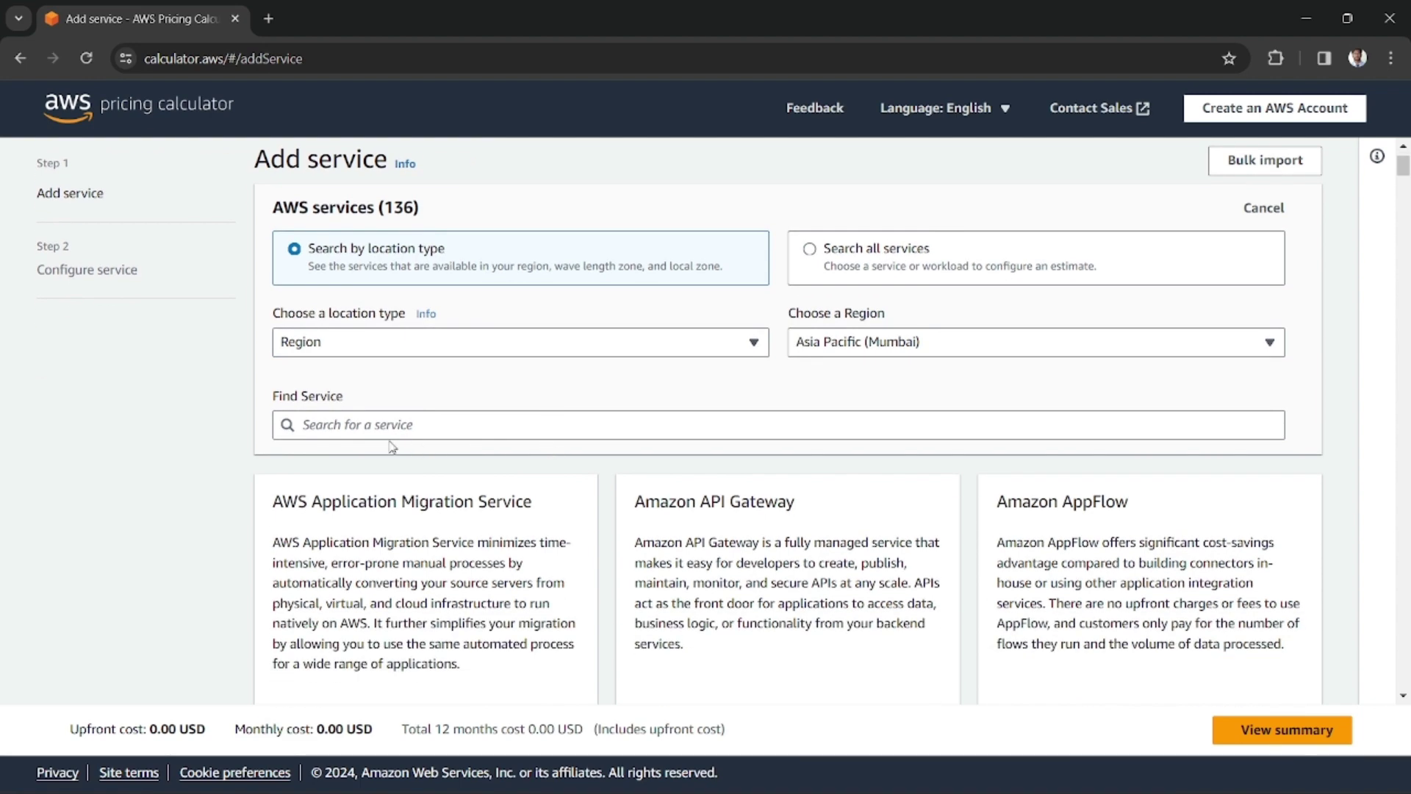
click(365, 424)
text(ec2)
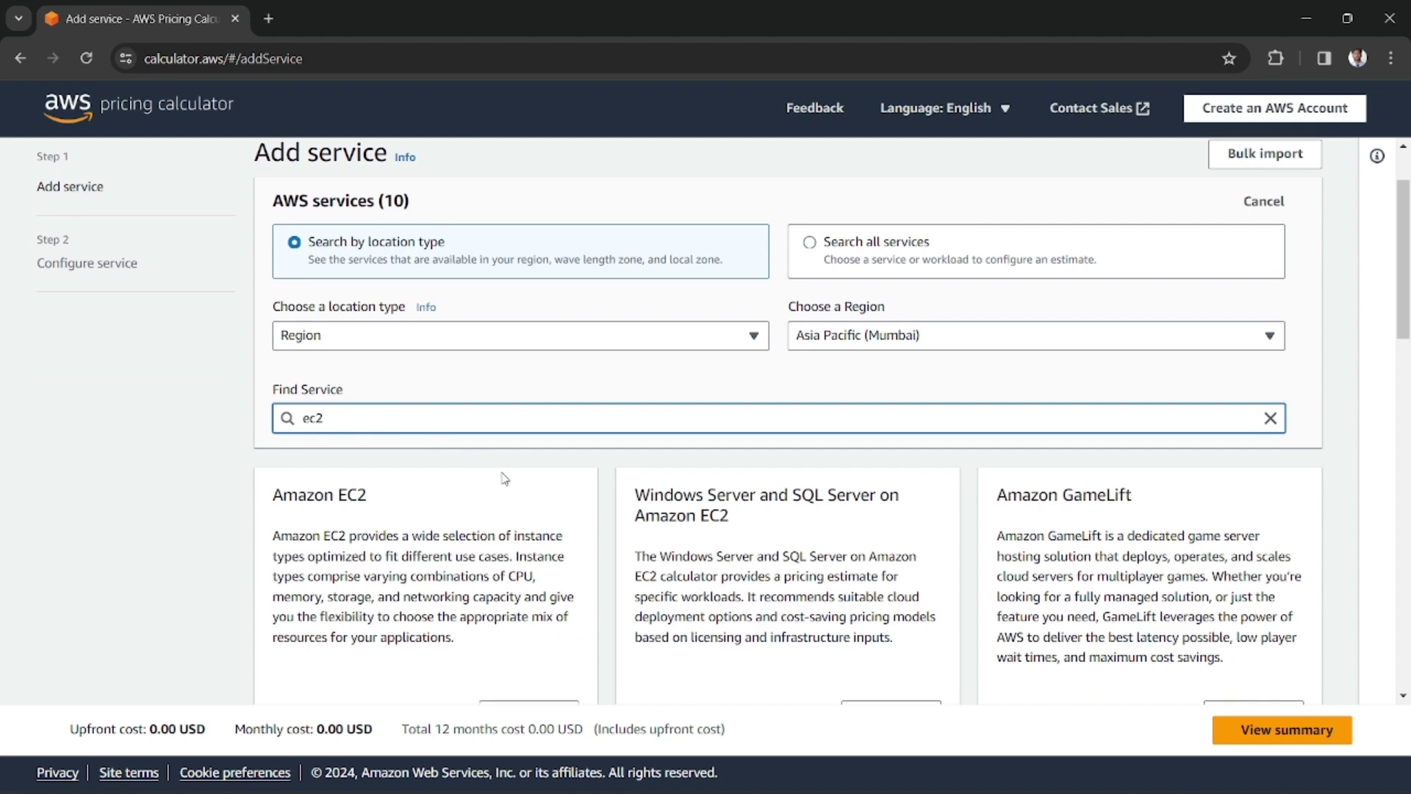
Start configuring the Amazon EC2 service and enter "web server estimate" as its description.
scroll(499, 486, down, 2)
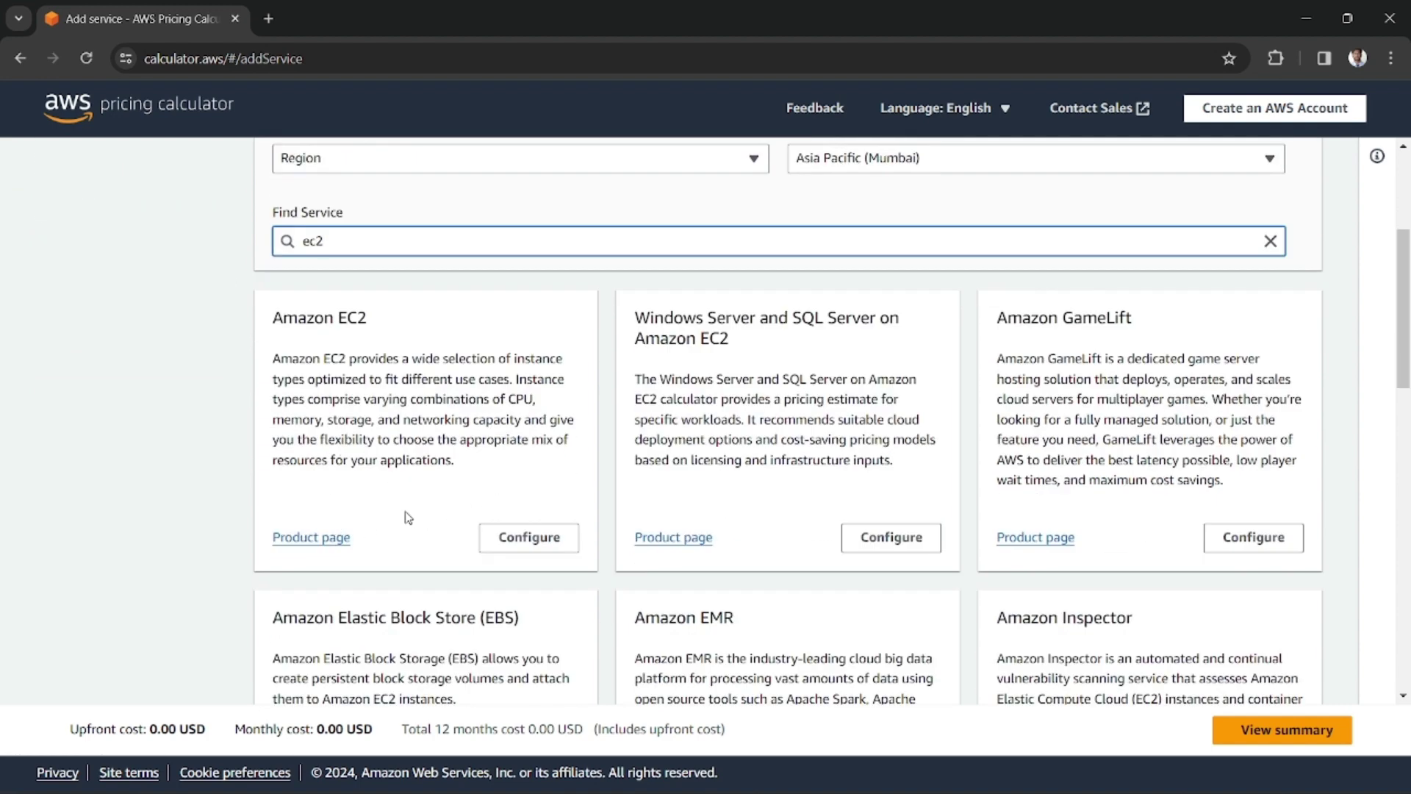
click(531, 538)
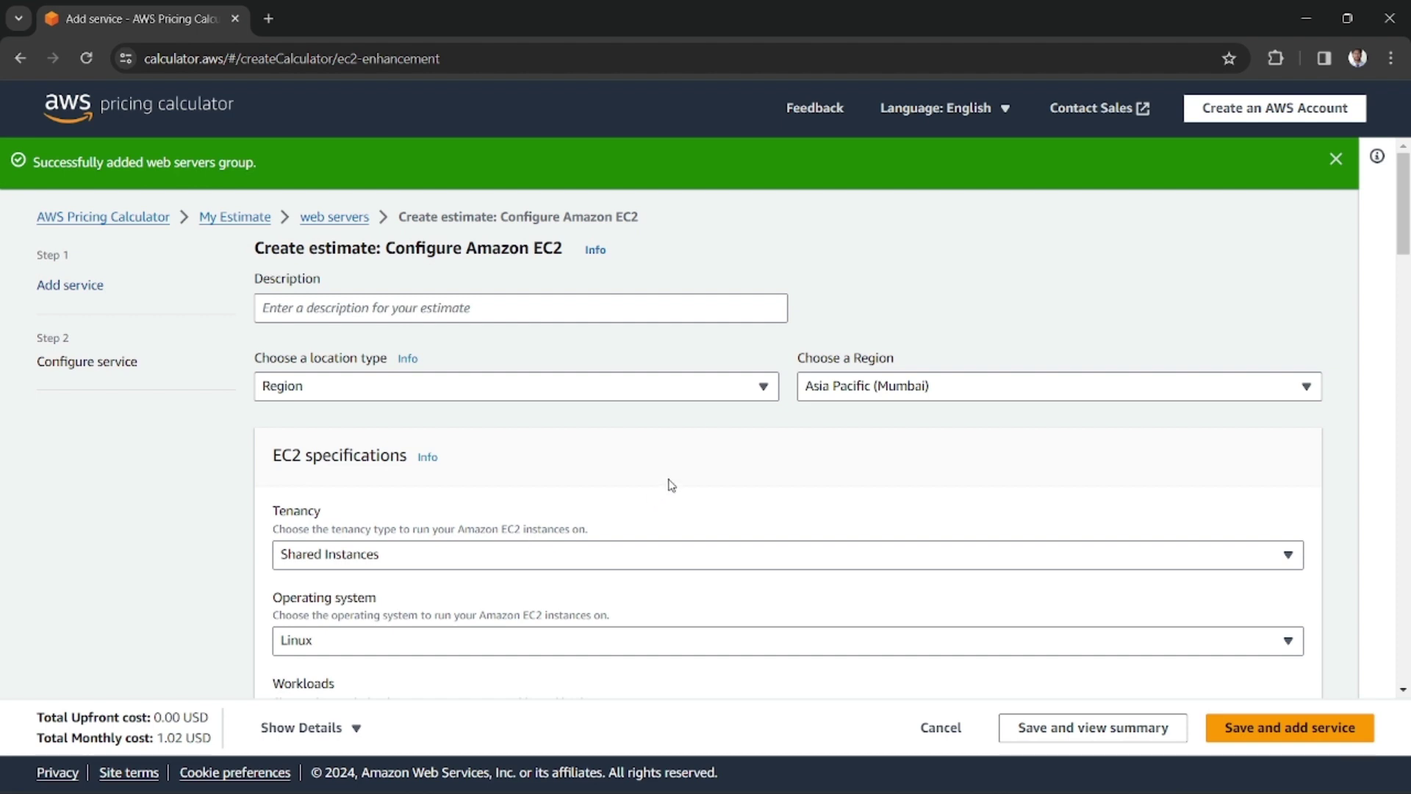
click(402, 308)
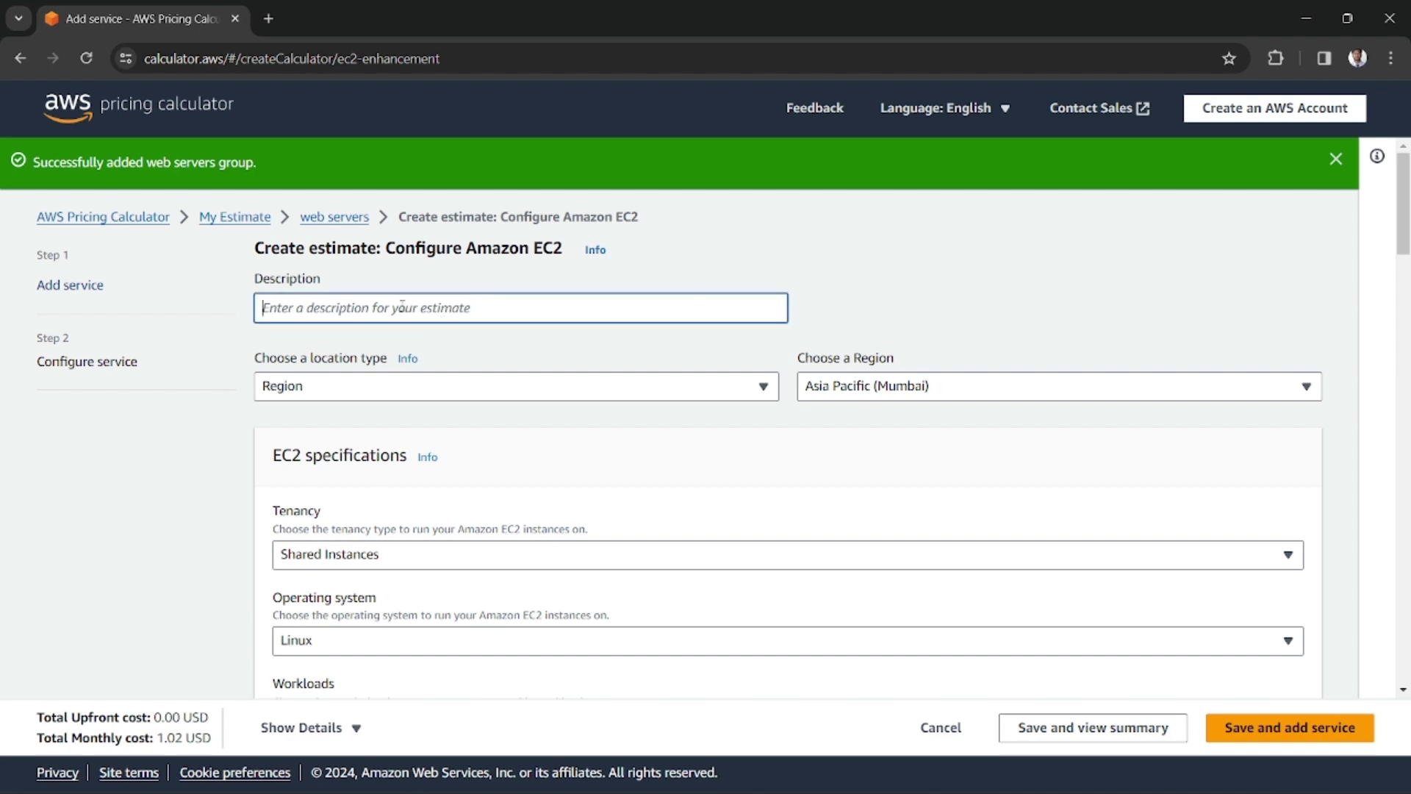
double_click(273, 279)
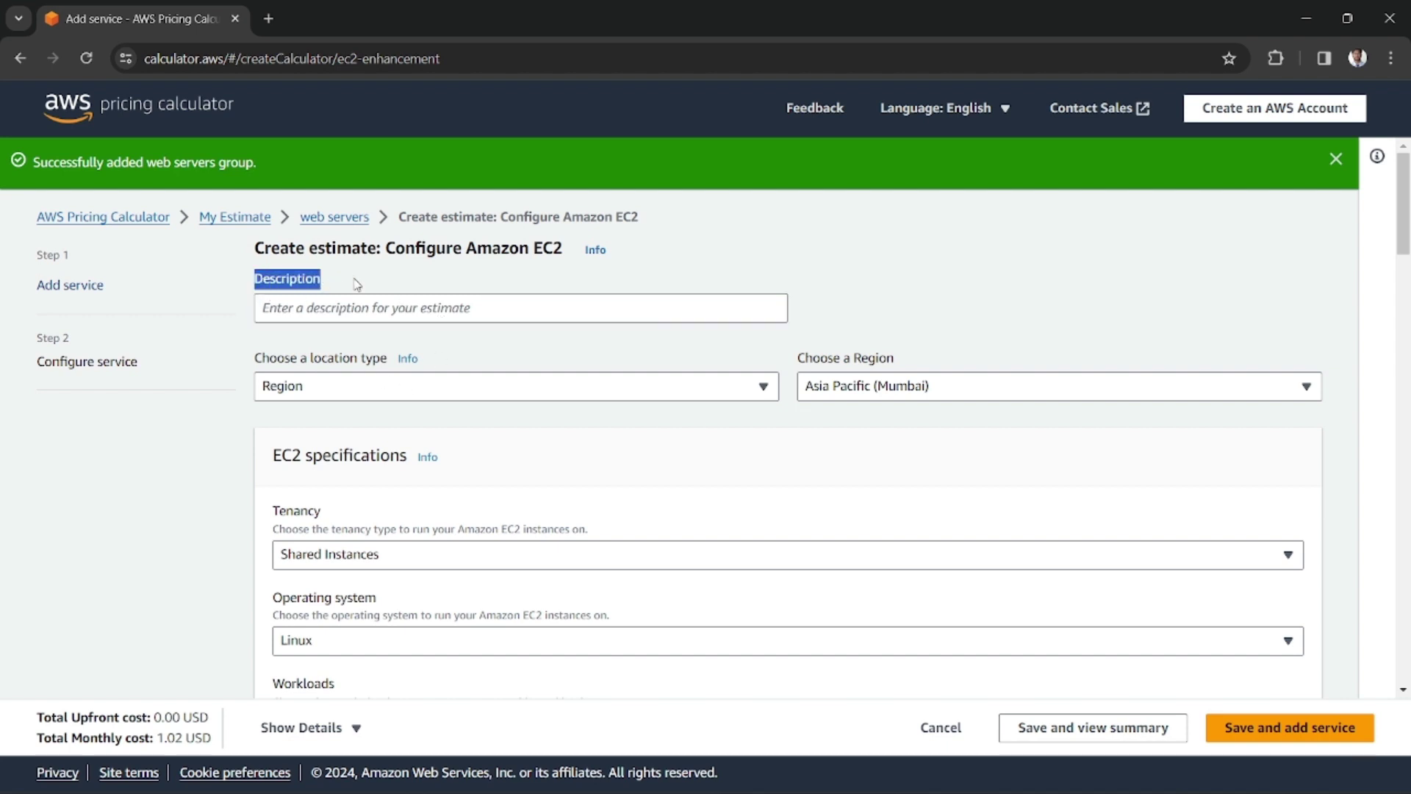
click(348, 302)
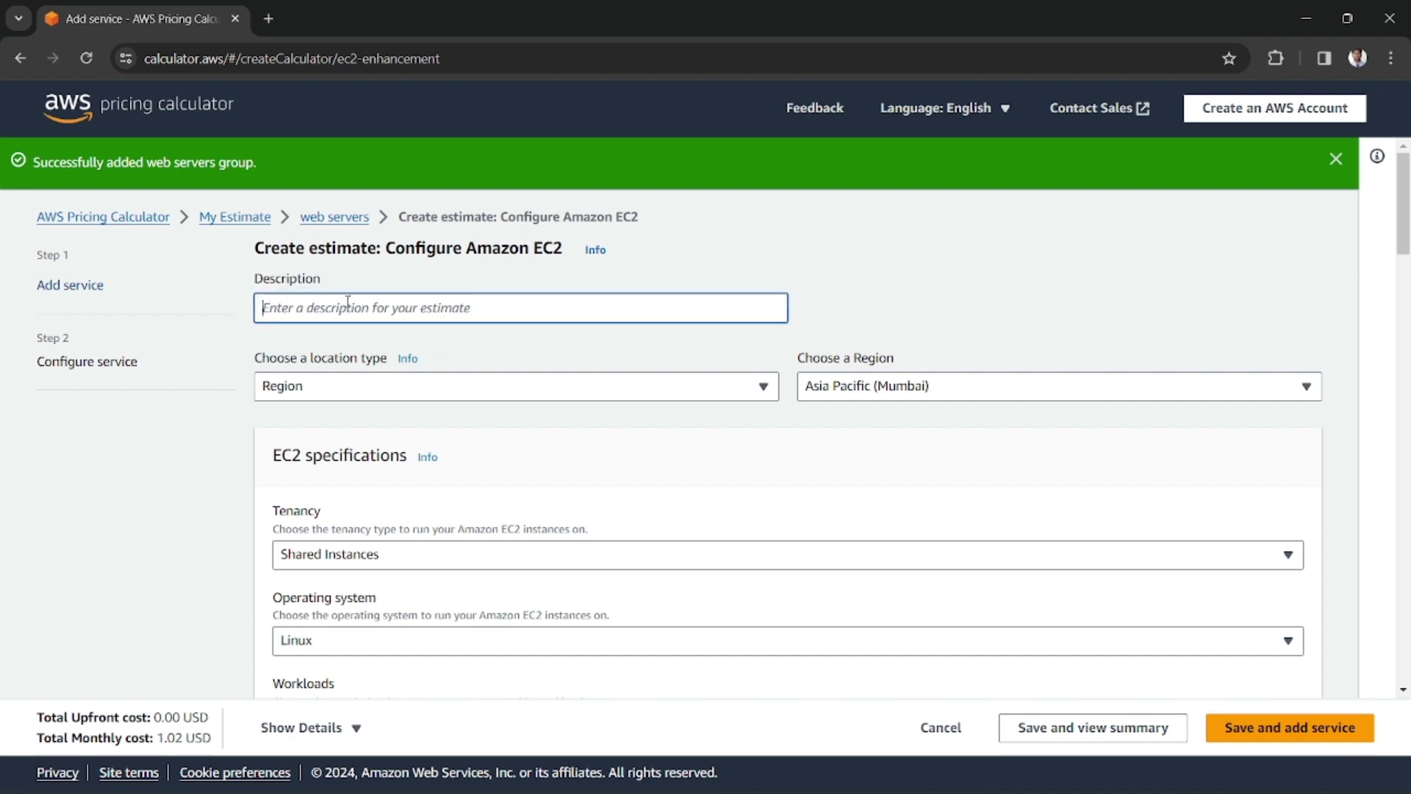
text(web serv)
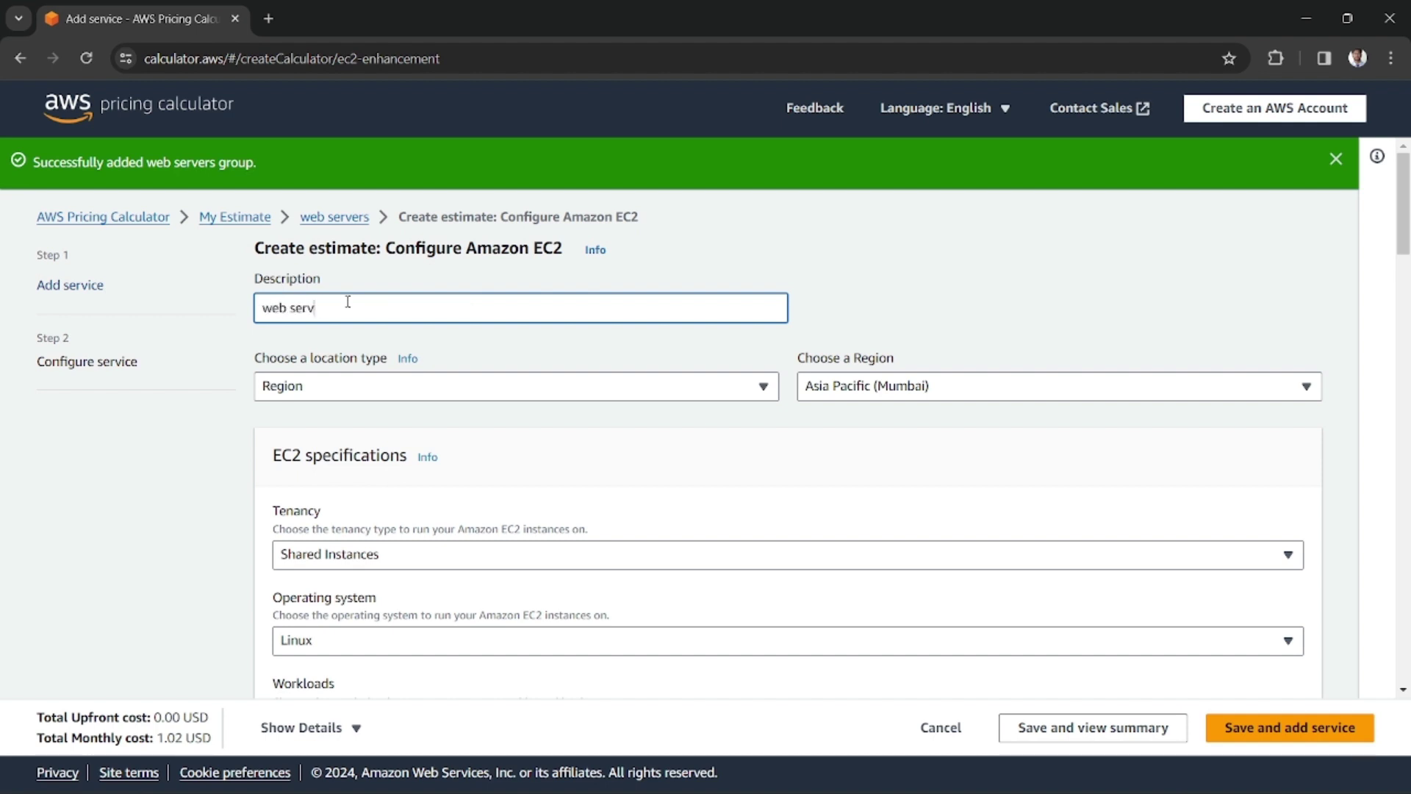
text(er estimae)
key(BackSpace)
click(898, 404)
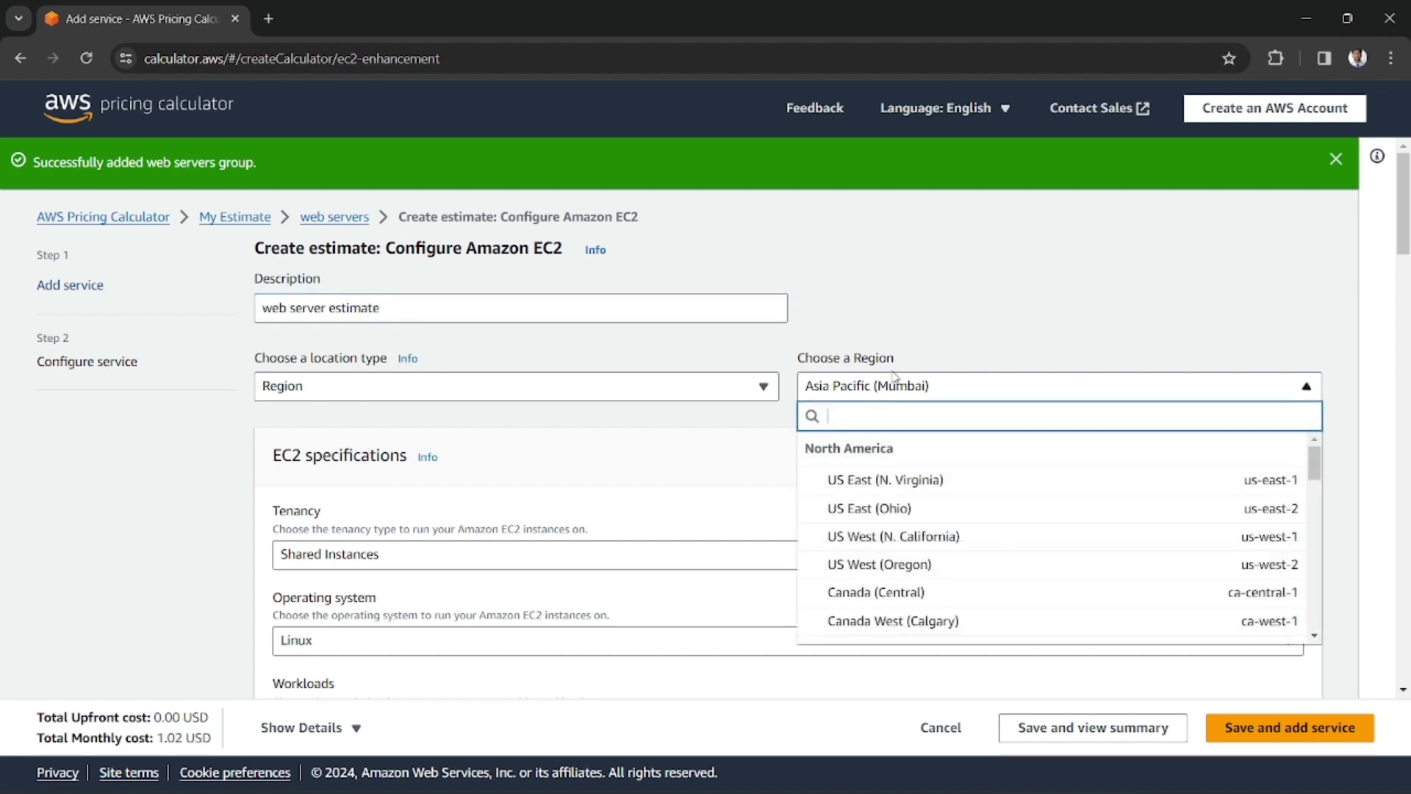
click(929, 395)
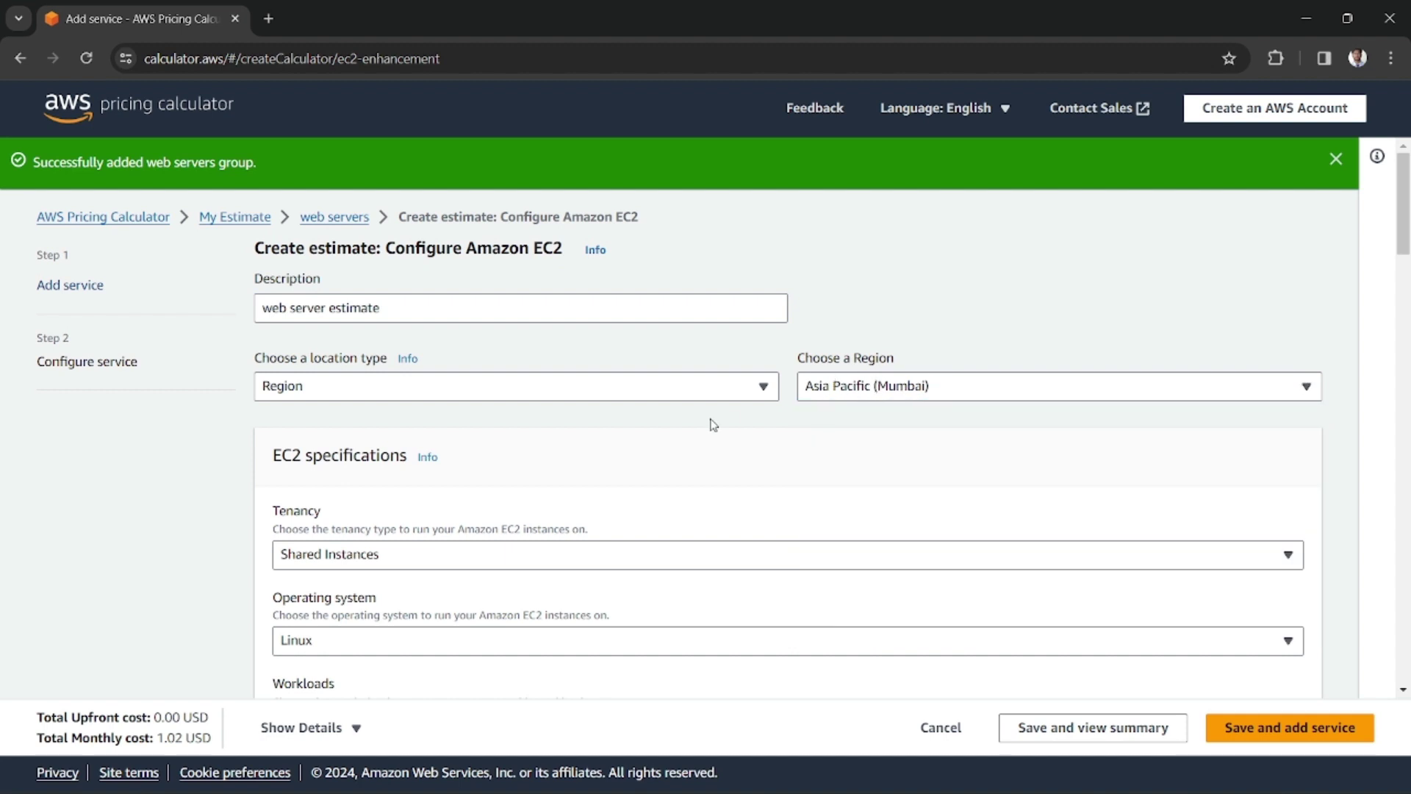
click(842, 400)
click(691, 430)
Choose Linux as the operating system in the EC2 specifications.
scroll(503, 508, down, 3)
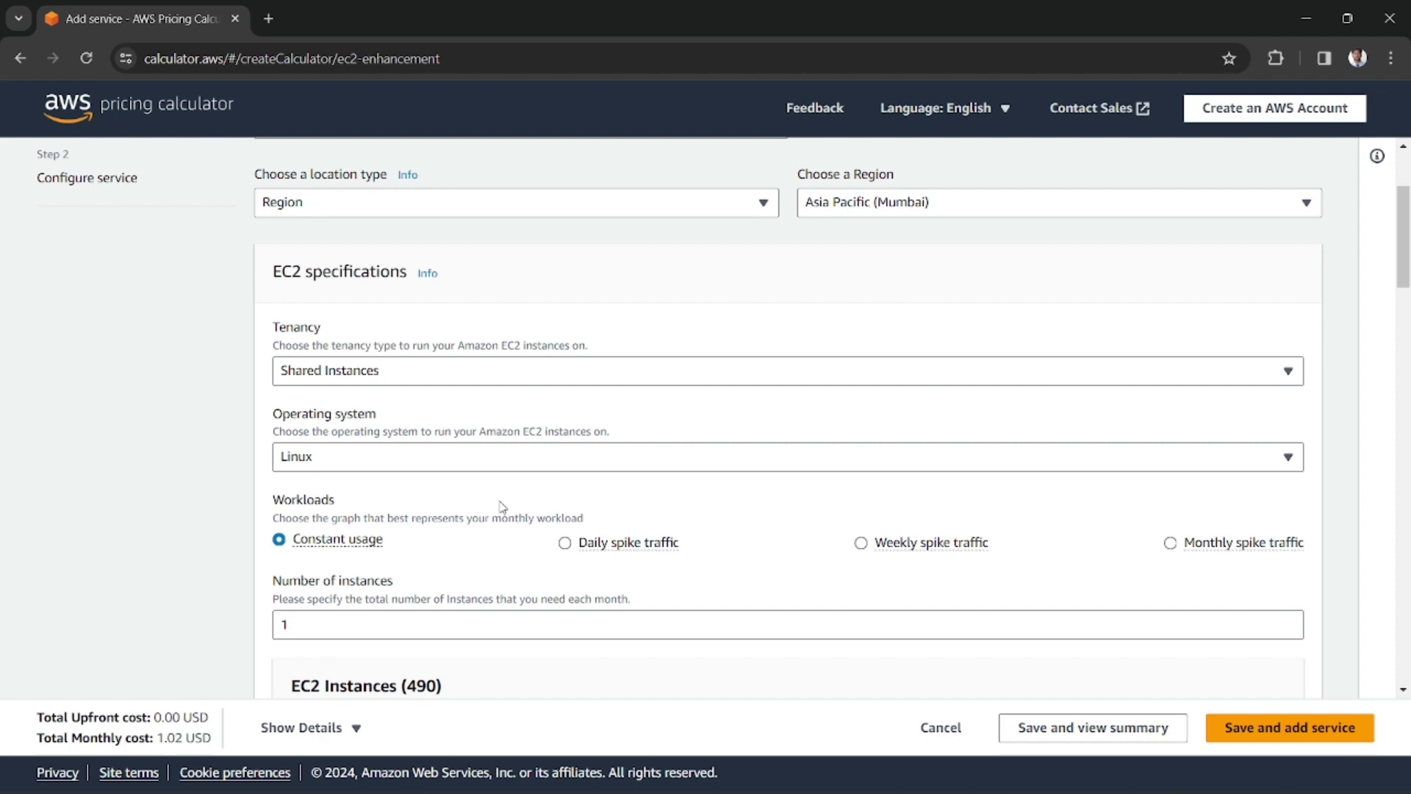
click(492, 464)
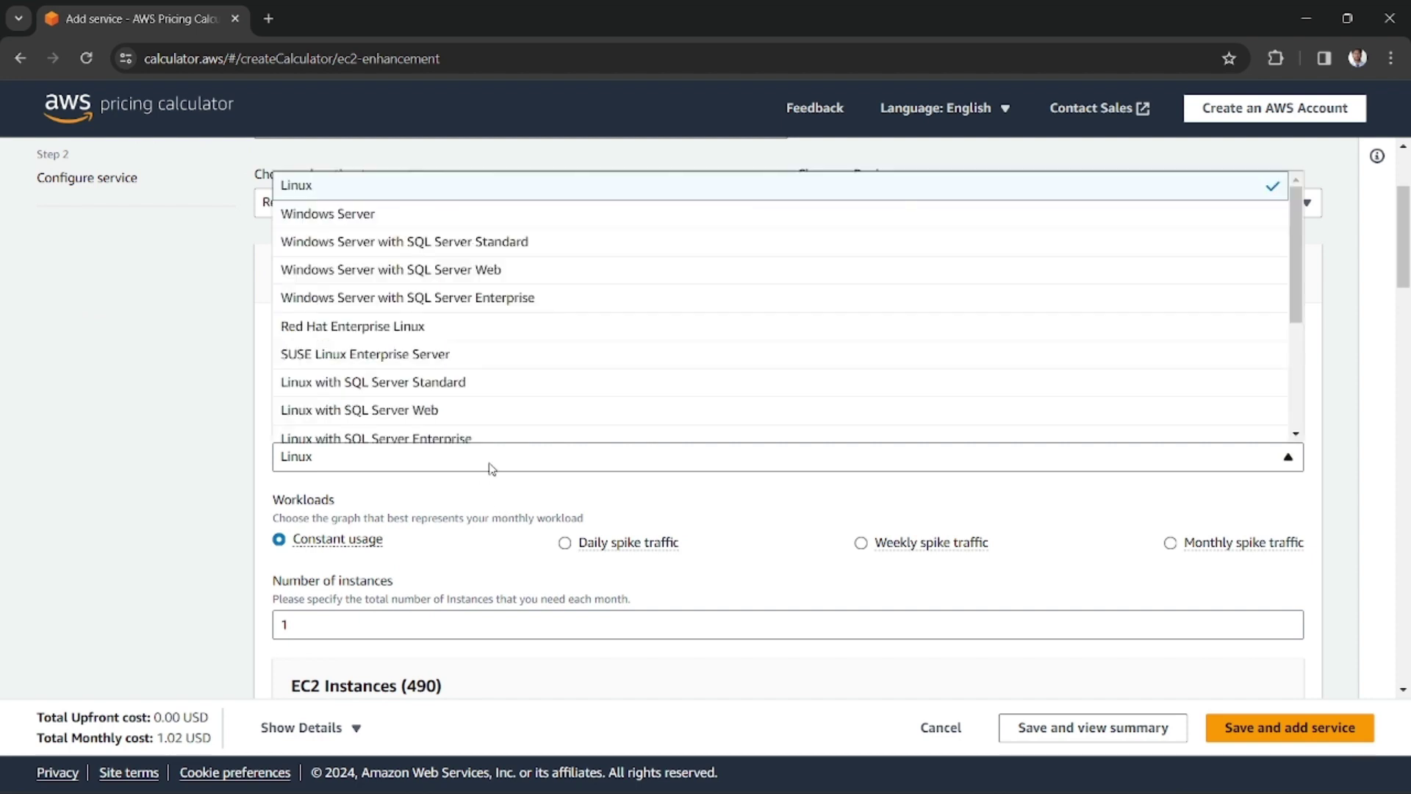
click(390, 197)
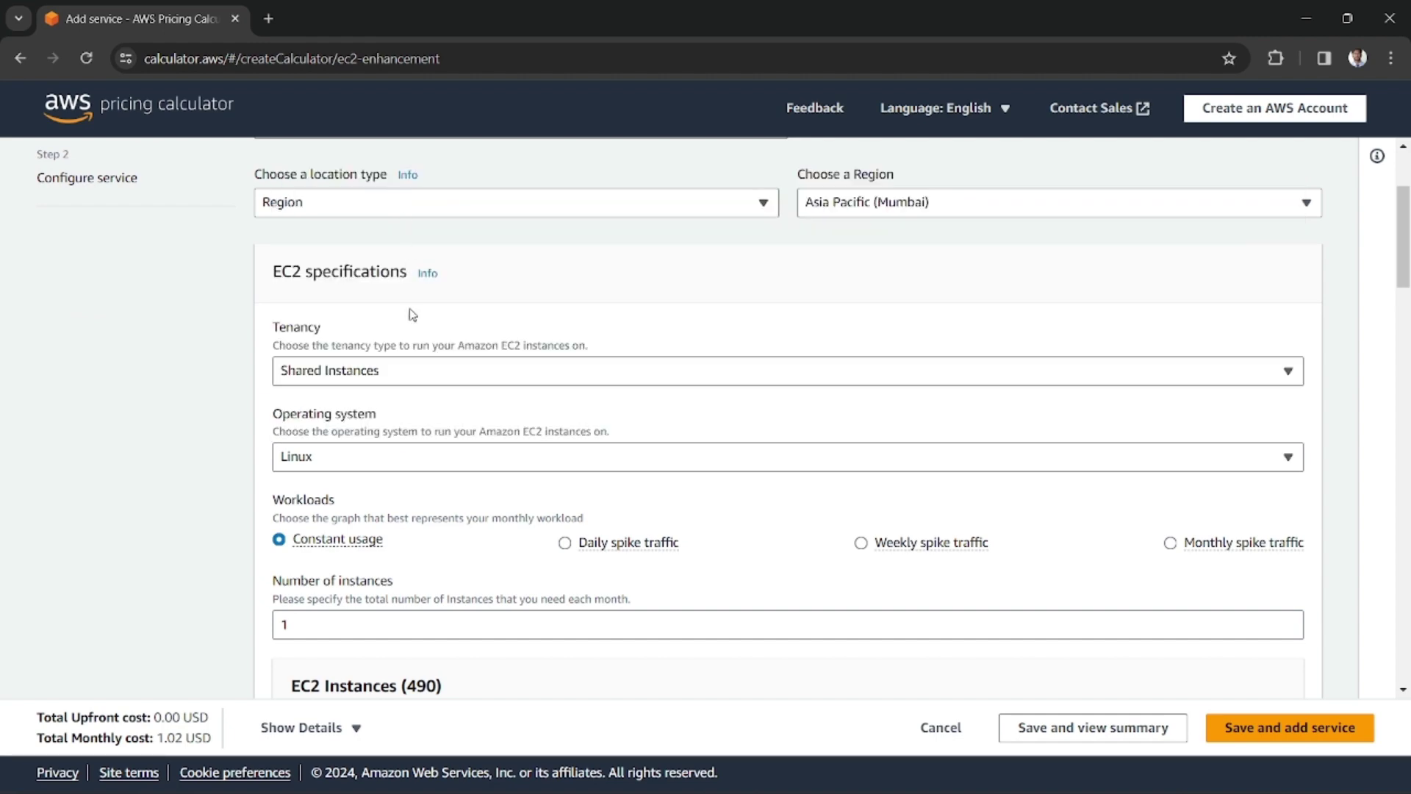
scroll(441, 399, down, 4)
scroll(379, 296, up, 4)
scroll(416, 410, down, 3)
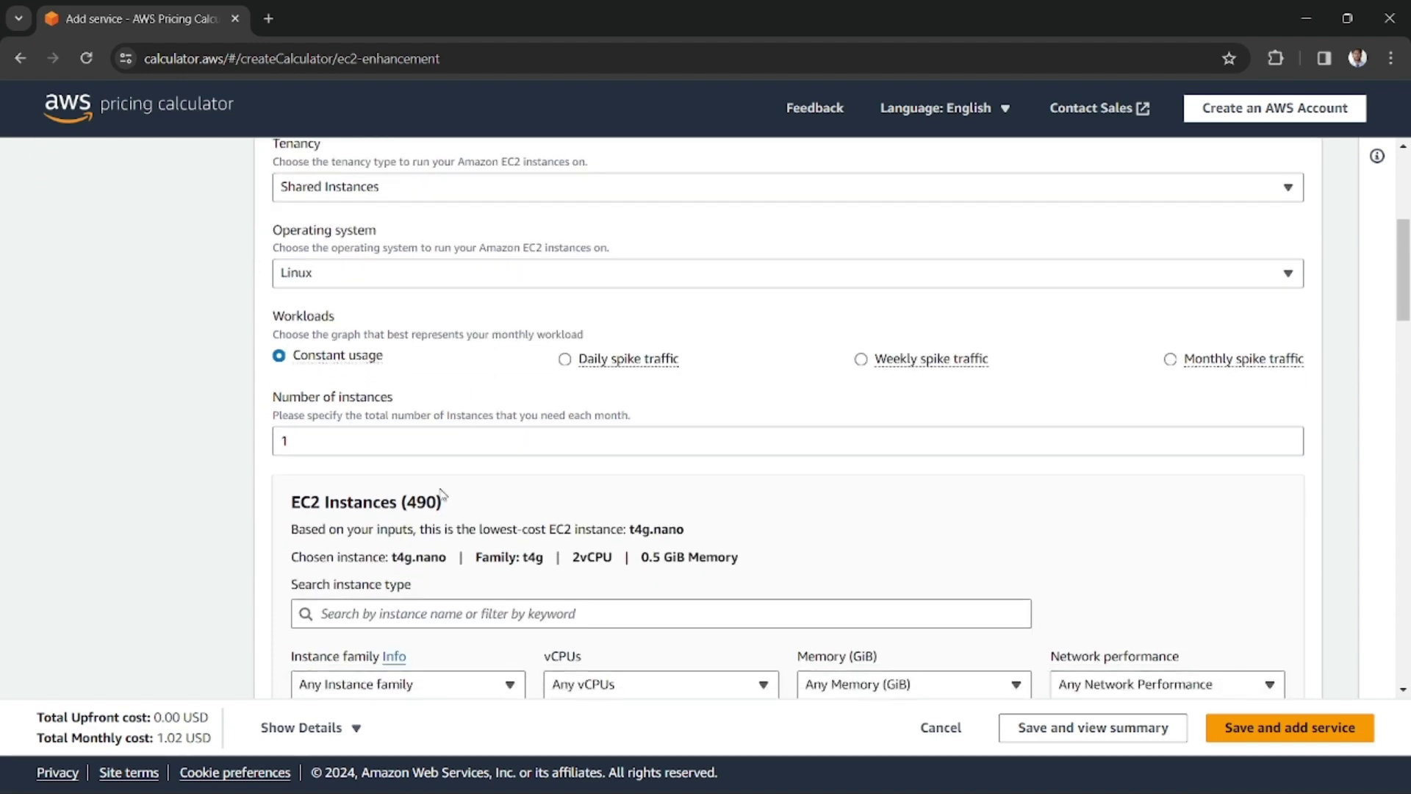
scroll(302, 299, up, 3)
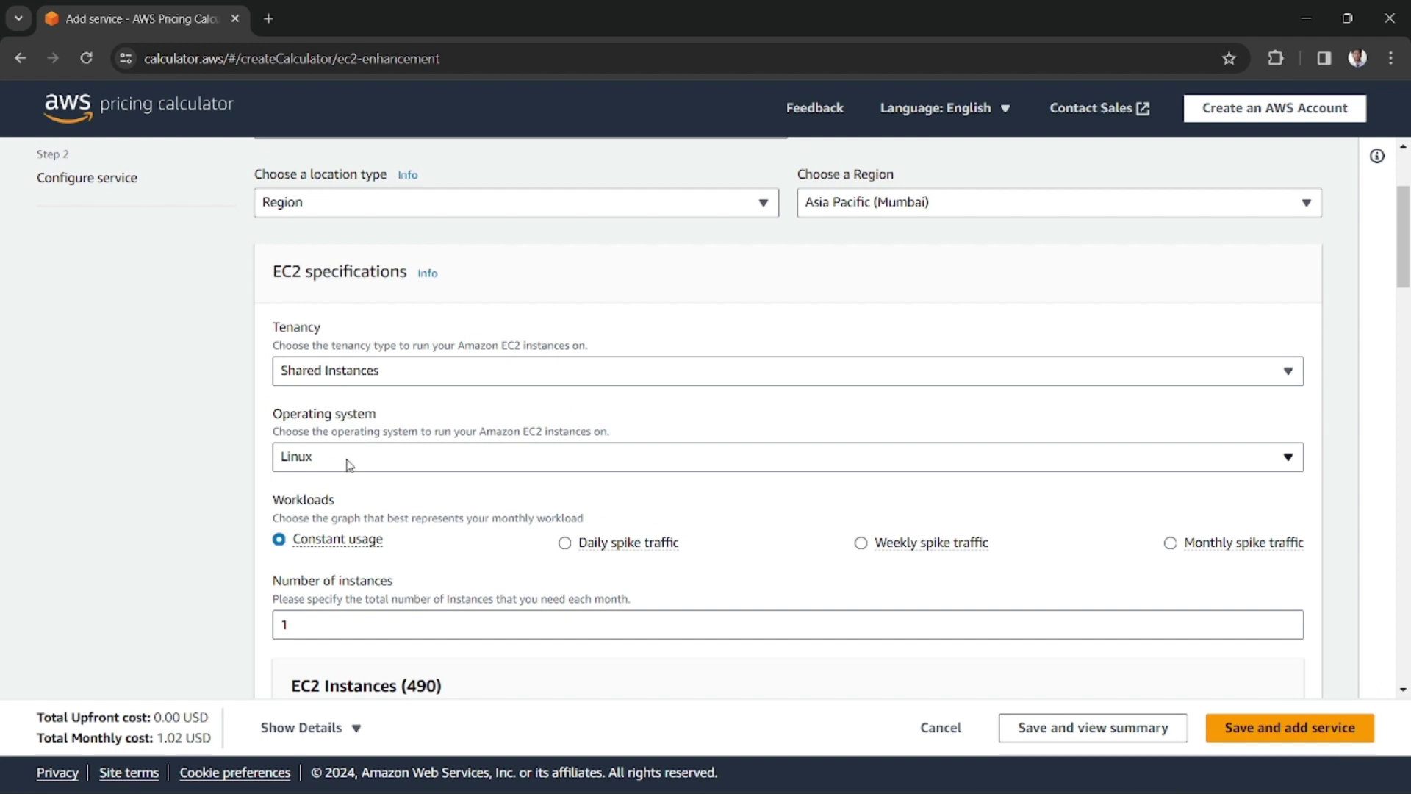
scroll(390, 441, down, 3)
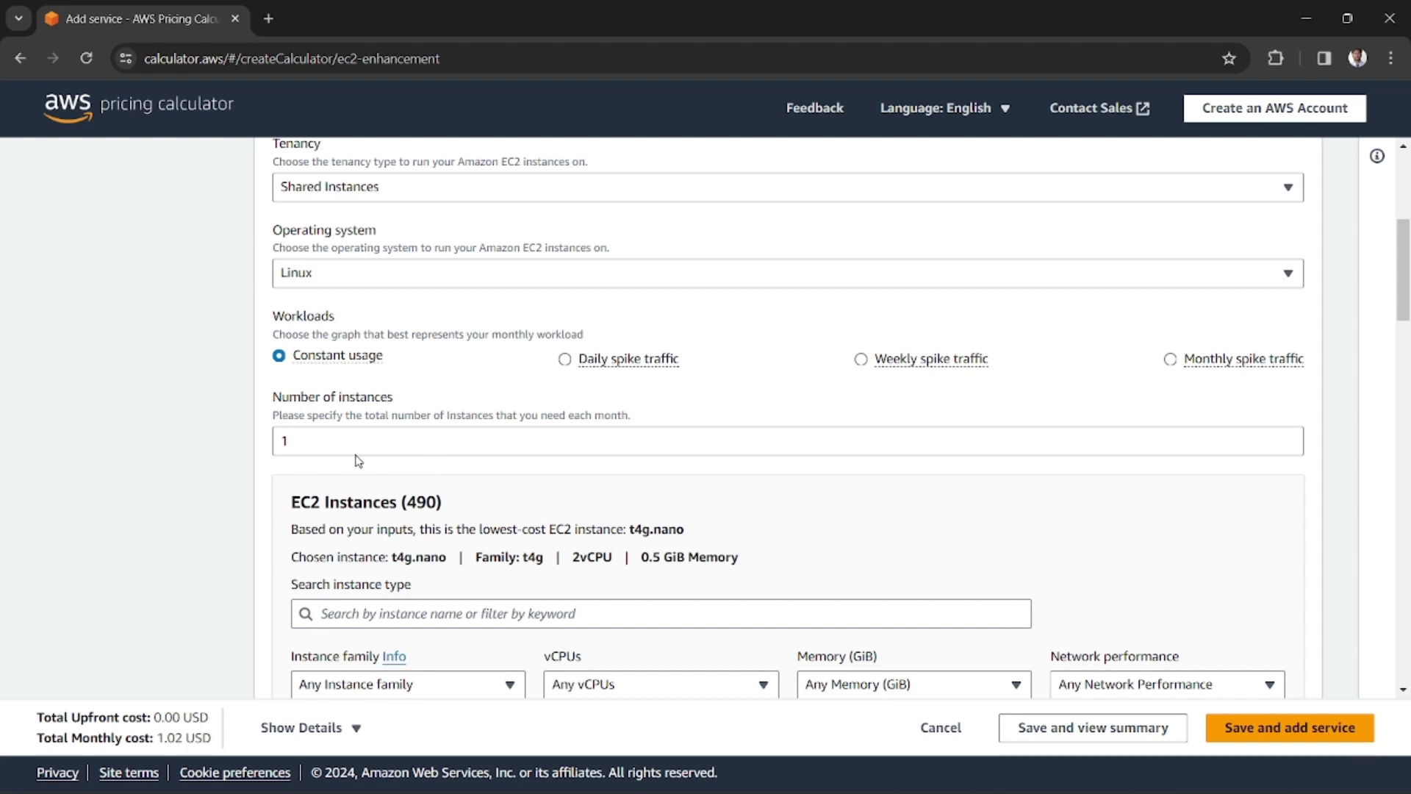
Set the workload to daily spike traffic and add Sunday and Saturday to its workload days.
drag(279, 318, 360, 324)
click(483, 337)
drag(451, 336, 599, 340)
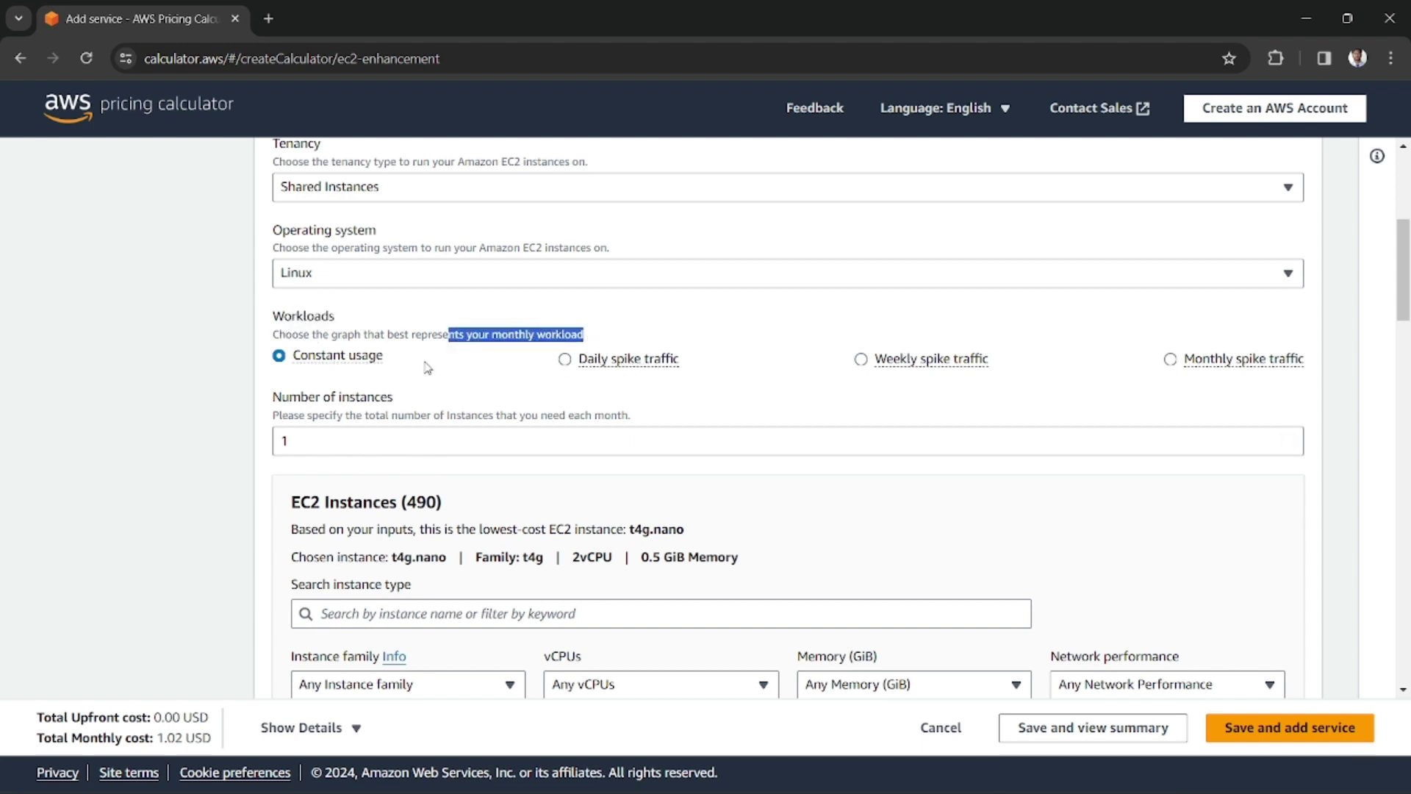
click(567, 358)
click(521, 352)
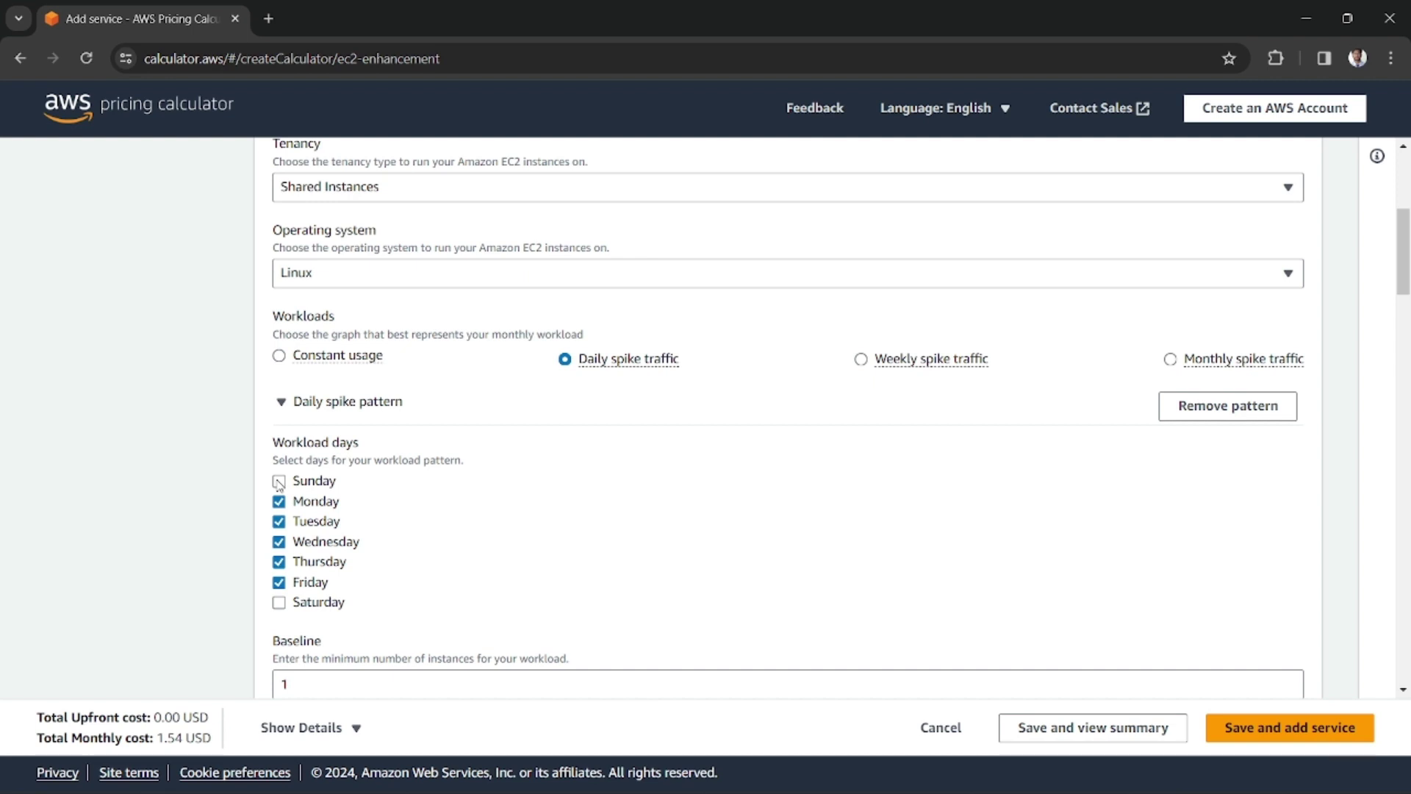
click(279, 604)
Set the daily spike pattern's baseline to 2 instances and its peak to 4 instances.
scroll(375, 474, down, 1)
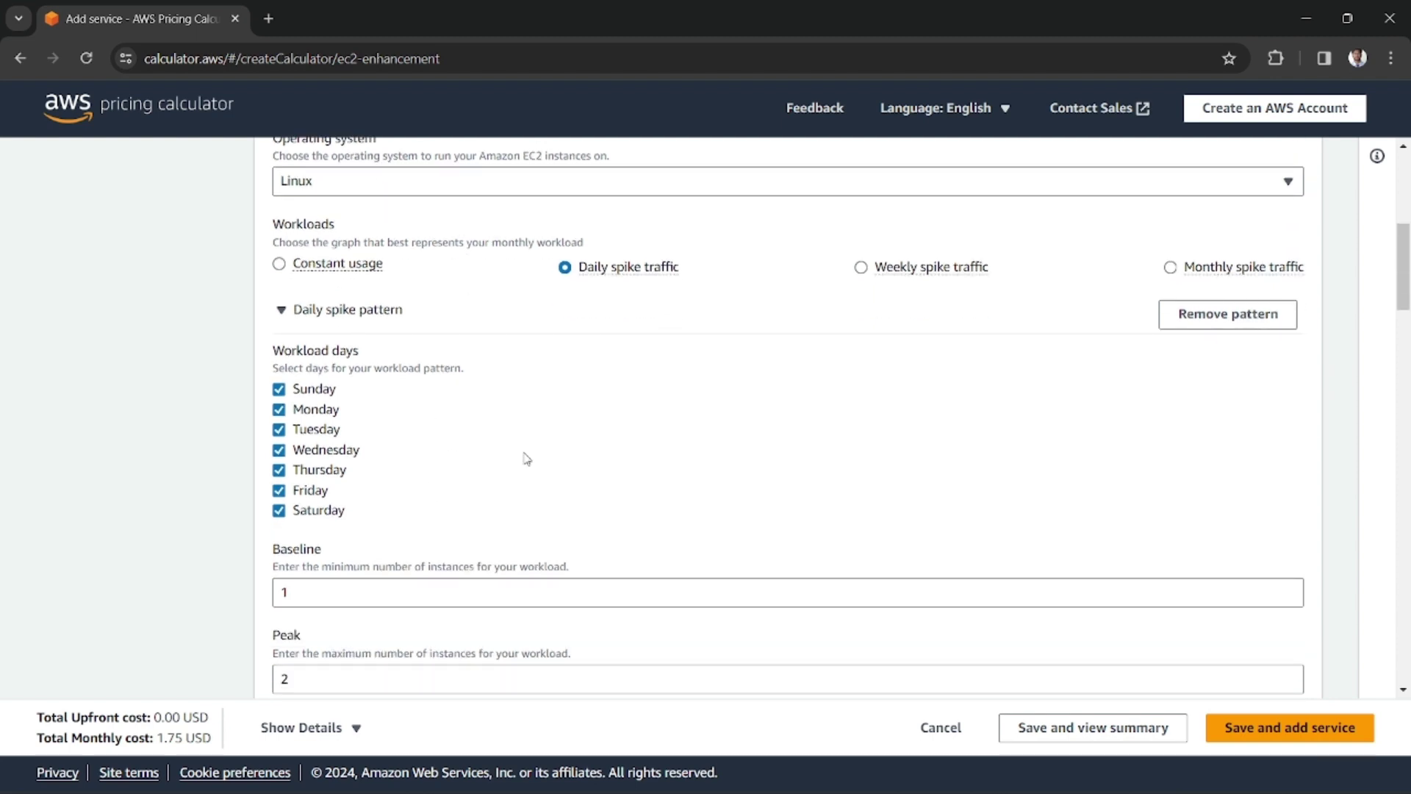
scroll(523, 457, down, 1)
scroll(527, 457, down, 1)
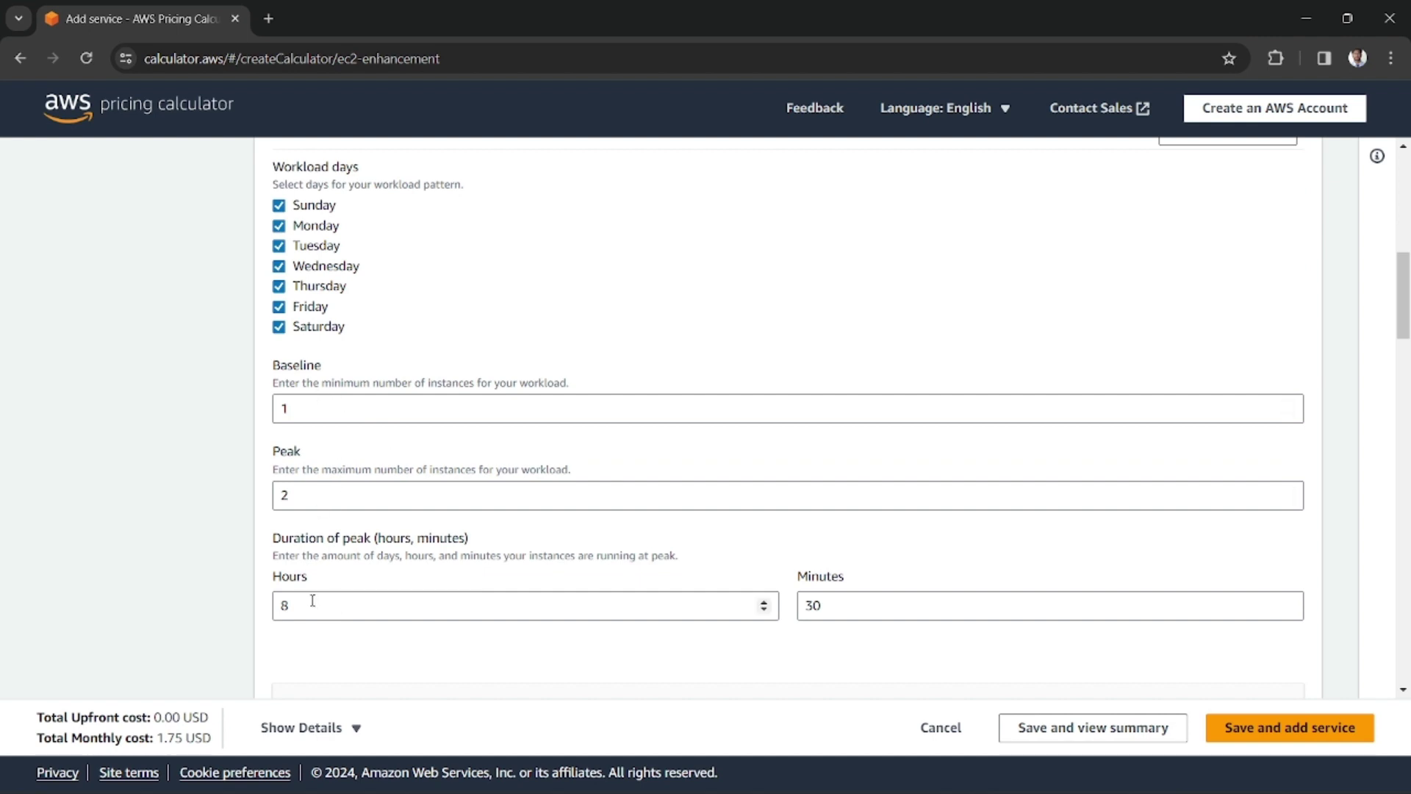
drag(283, 539, 366, 540)
double_click(361, 544)
click(357, 553)
drag(312, 410, 266, 413)
key(BackSpace)
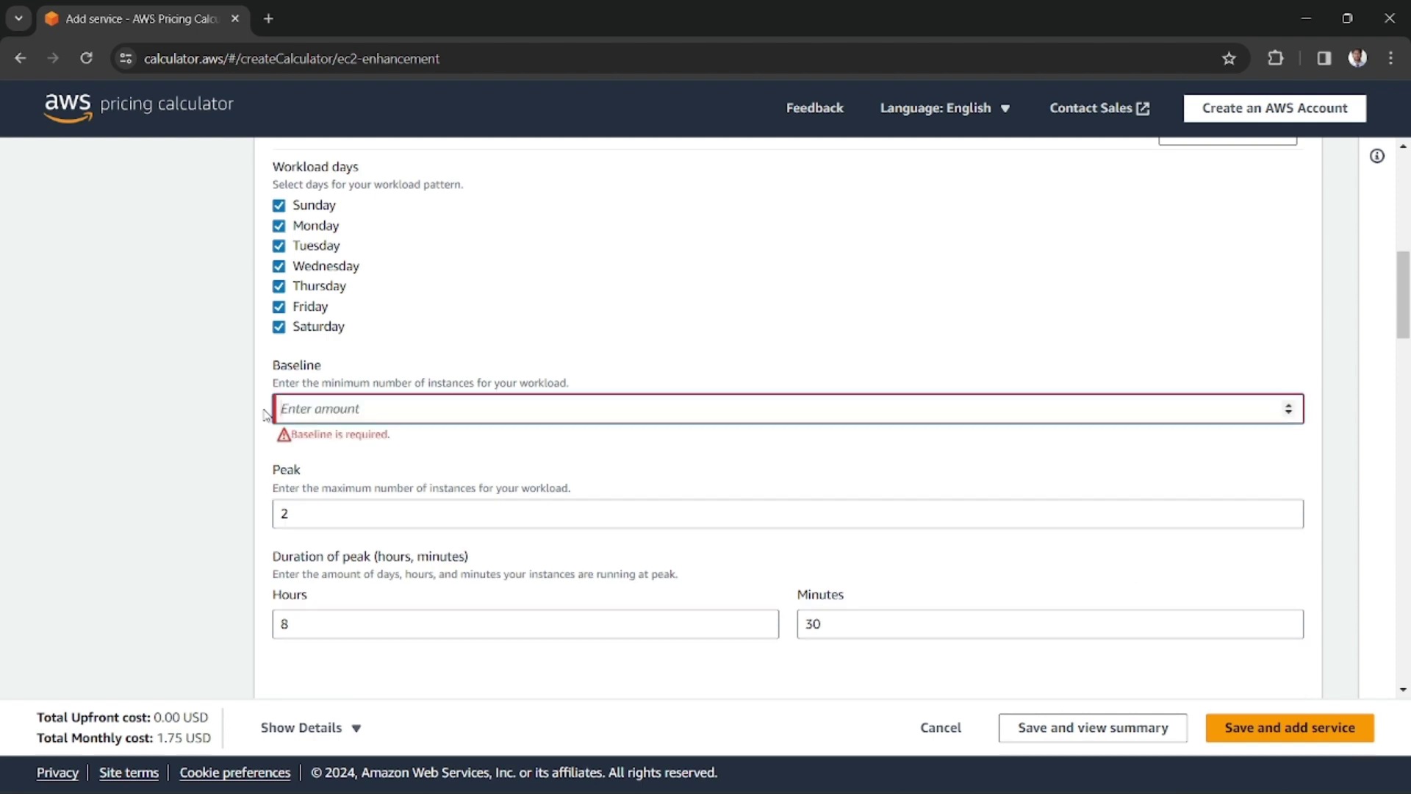
text(2)
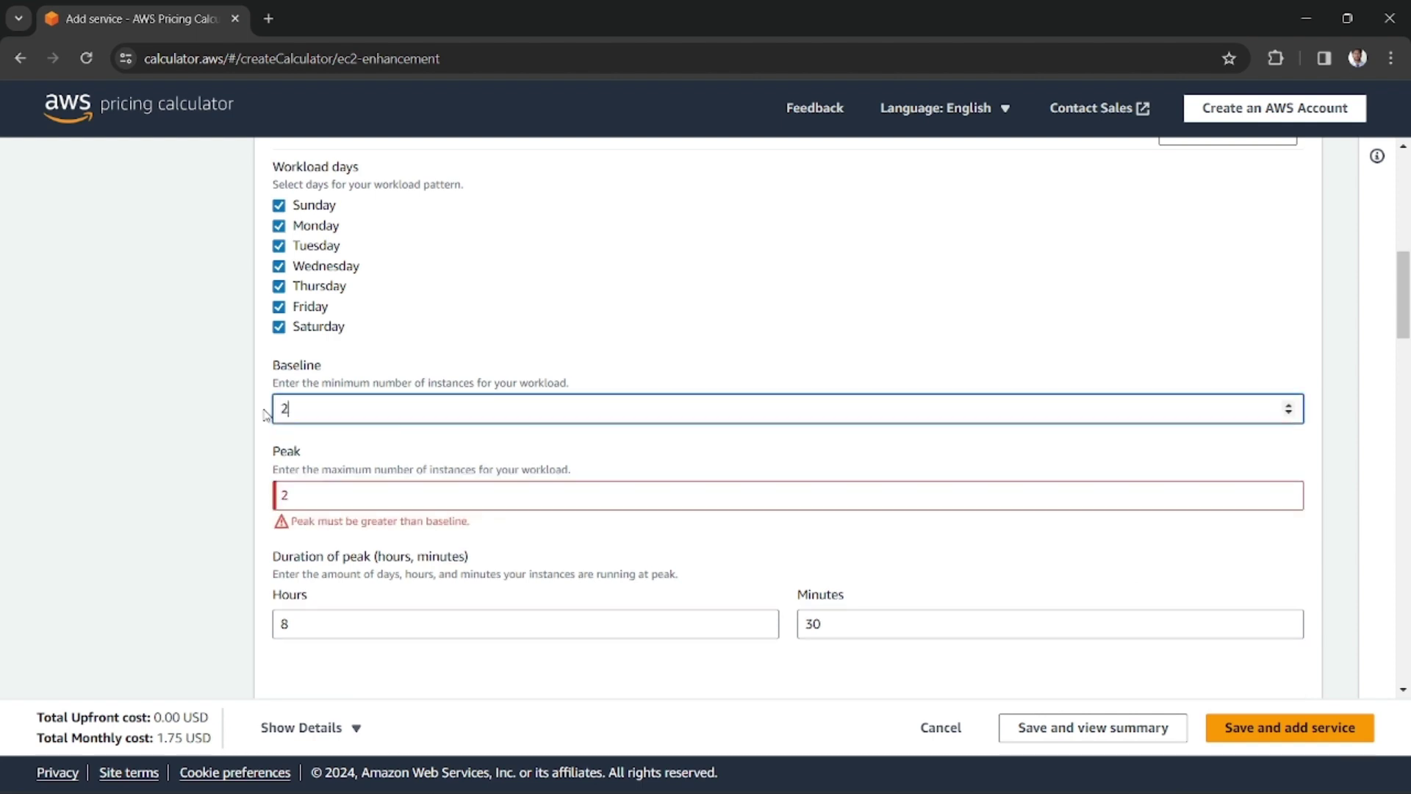
click(321, 494)
key(BackSpace)
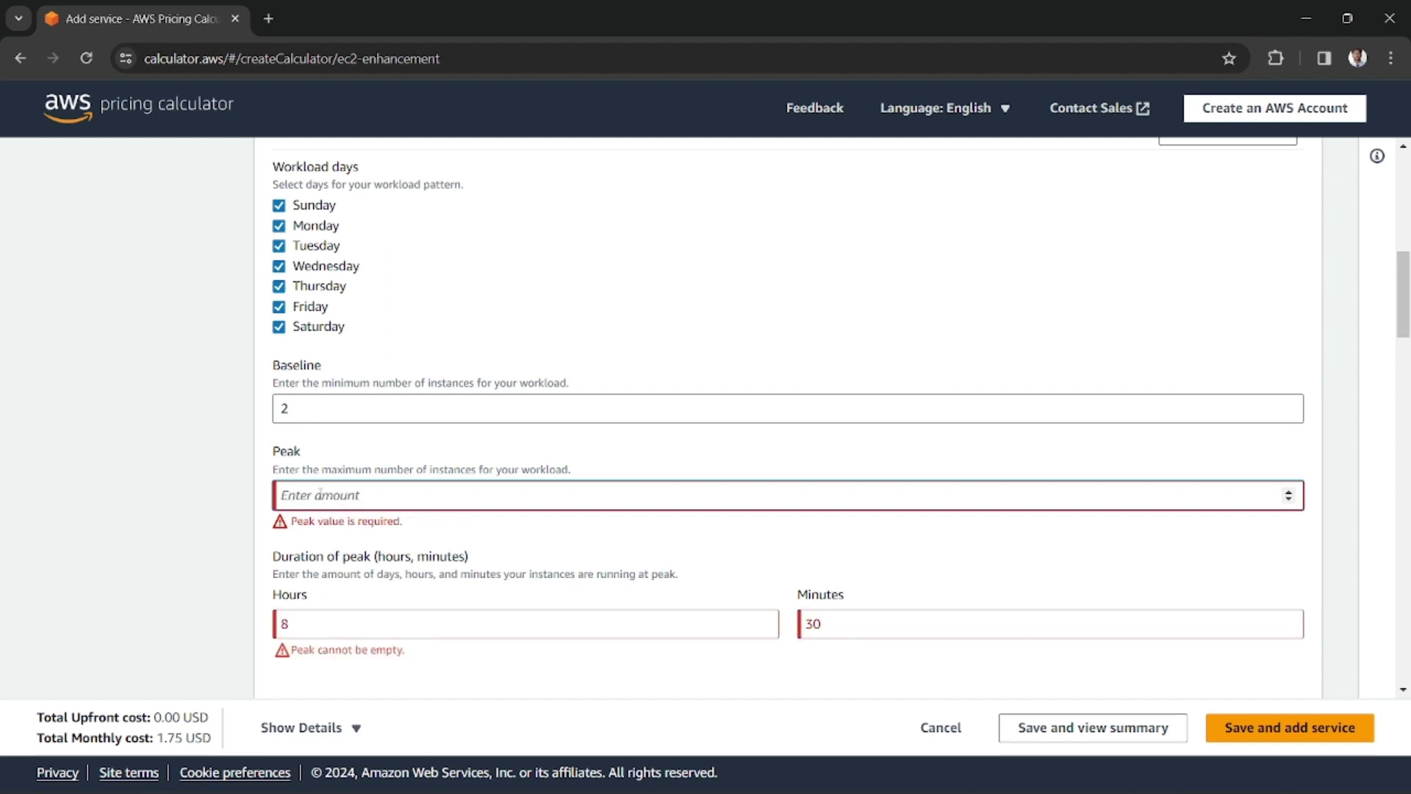
text(4)
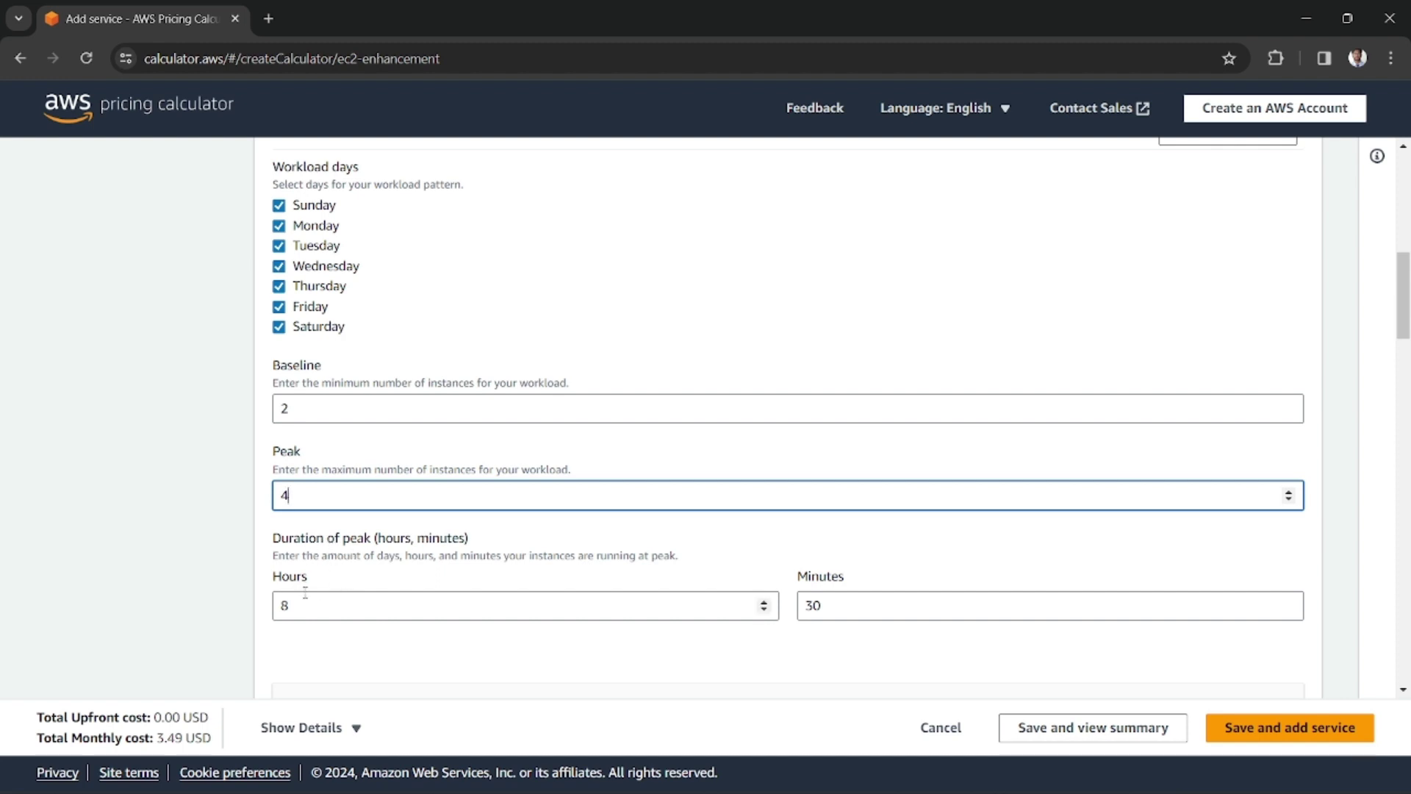
Set the minutes of the peak duration to 0.
key(Tab)
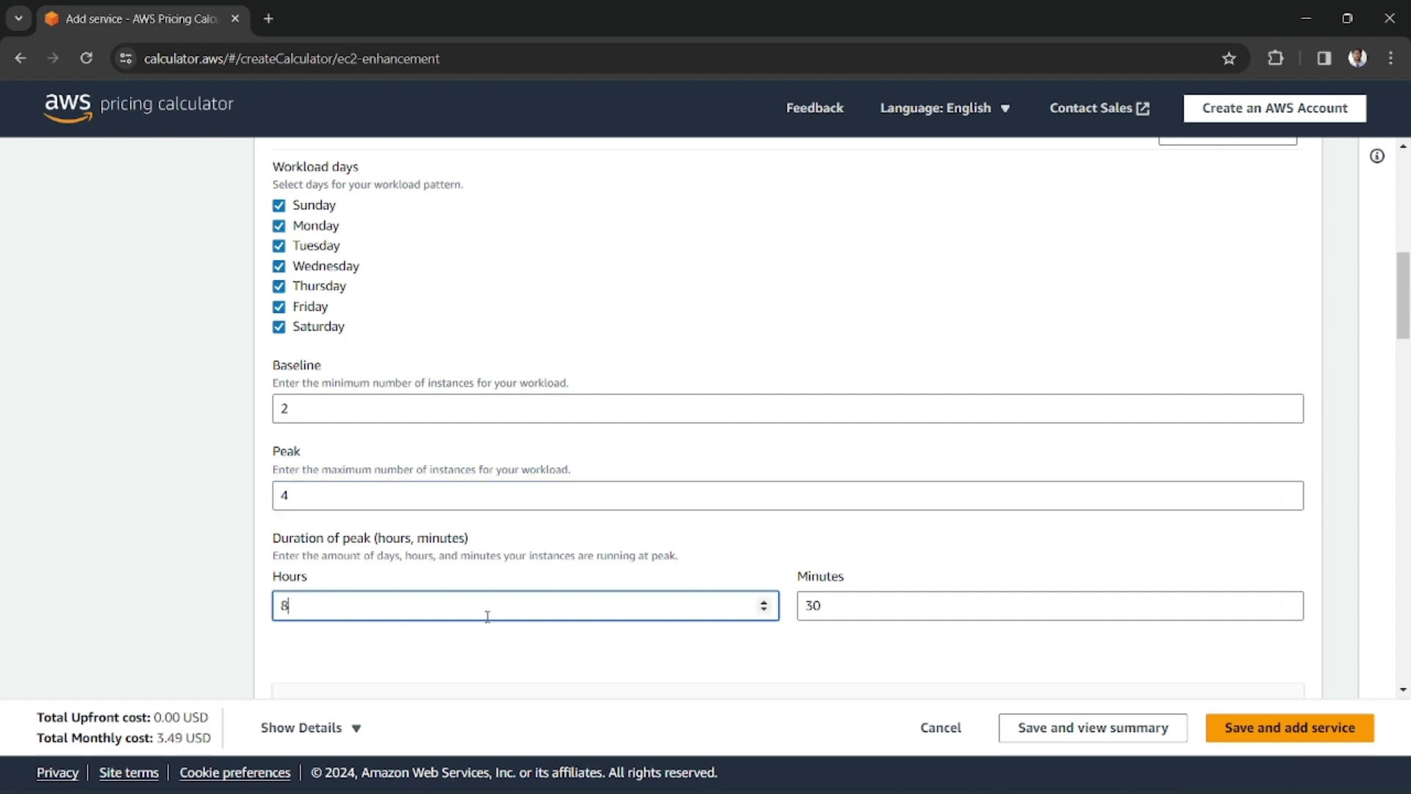
key(Tab)
text(0)
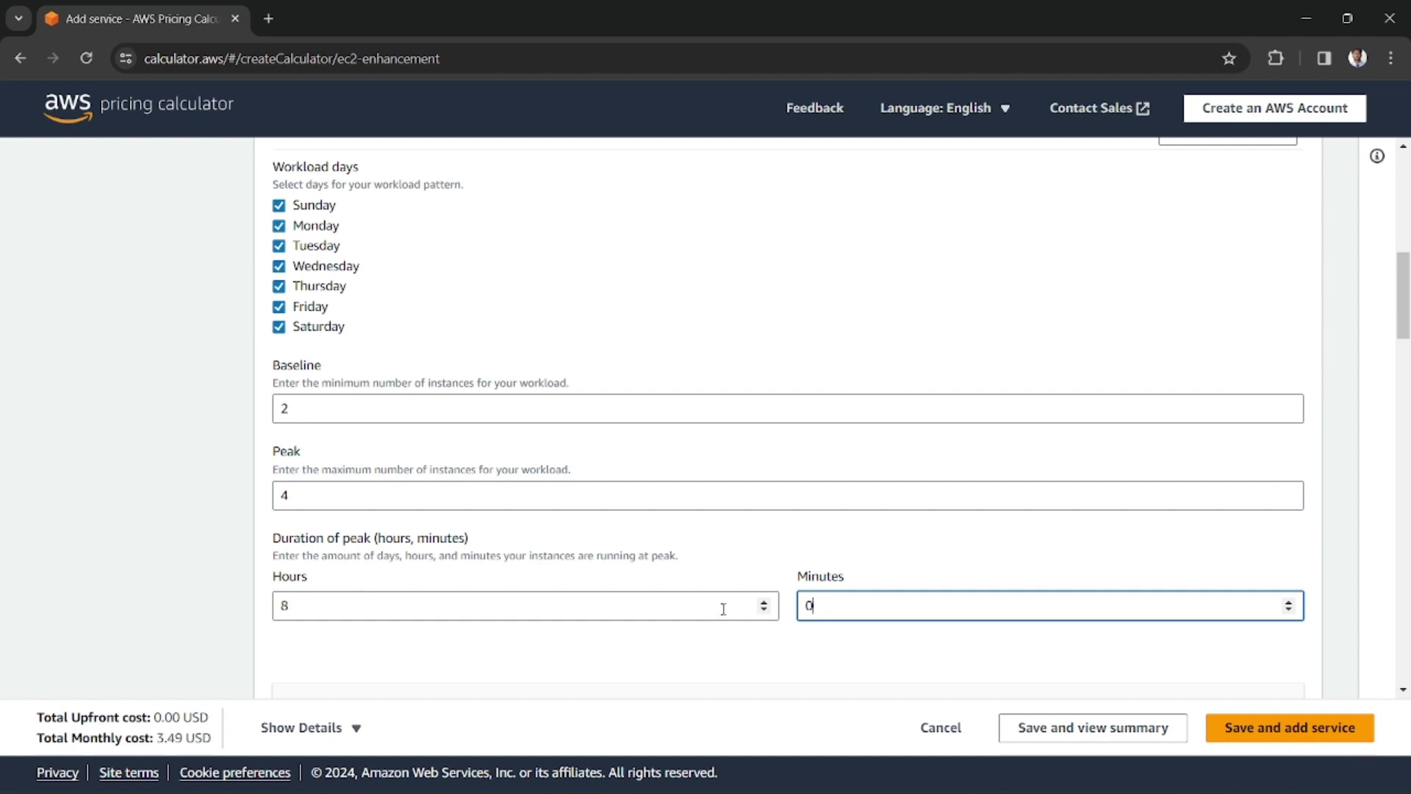
click(180, 549)
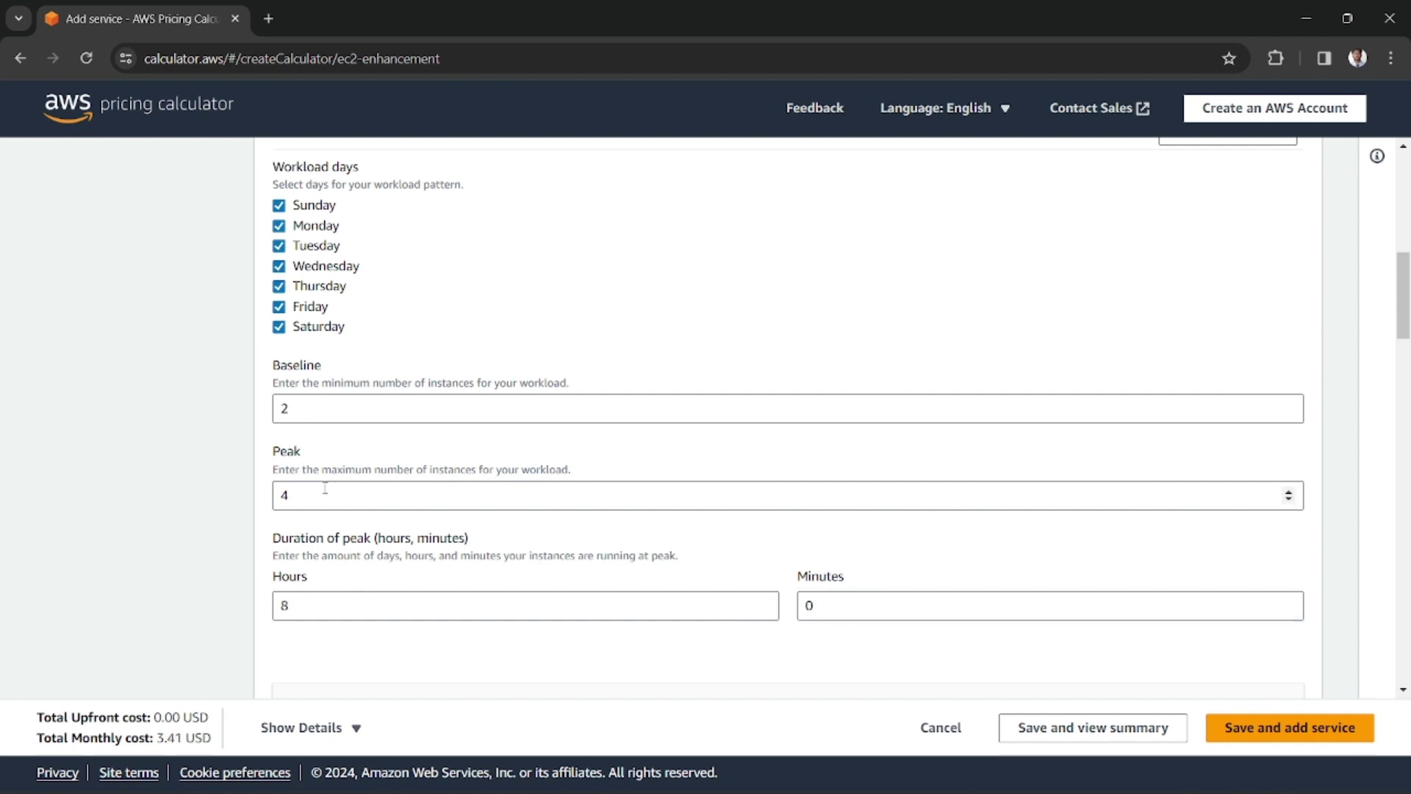
Filter the EC2 instance types to 2 vCPUs and 4 GiB of memory.
scroll(362, 488, down, 2)
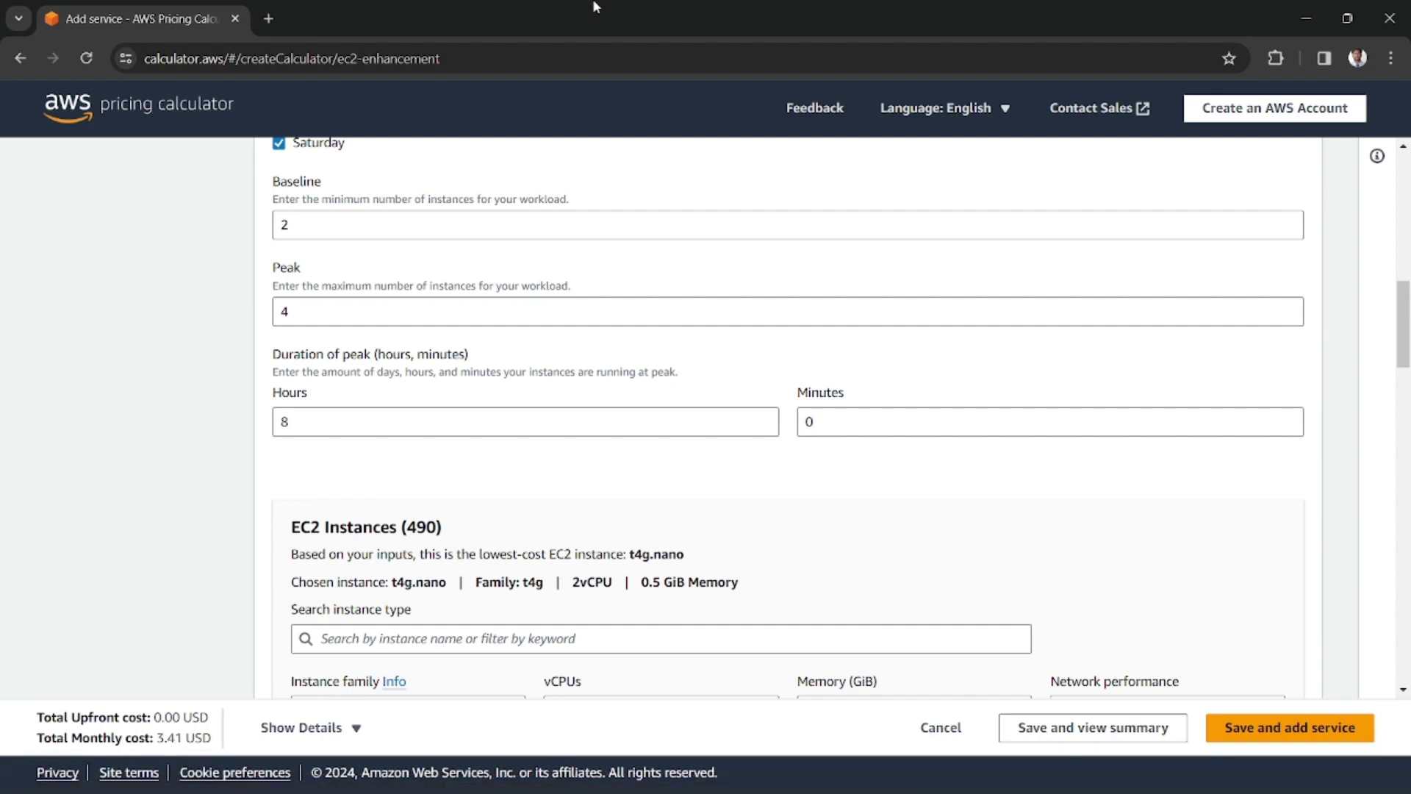
scroll(597, 375, down, 3)
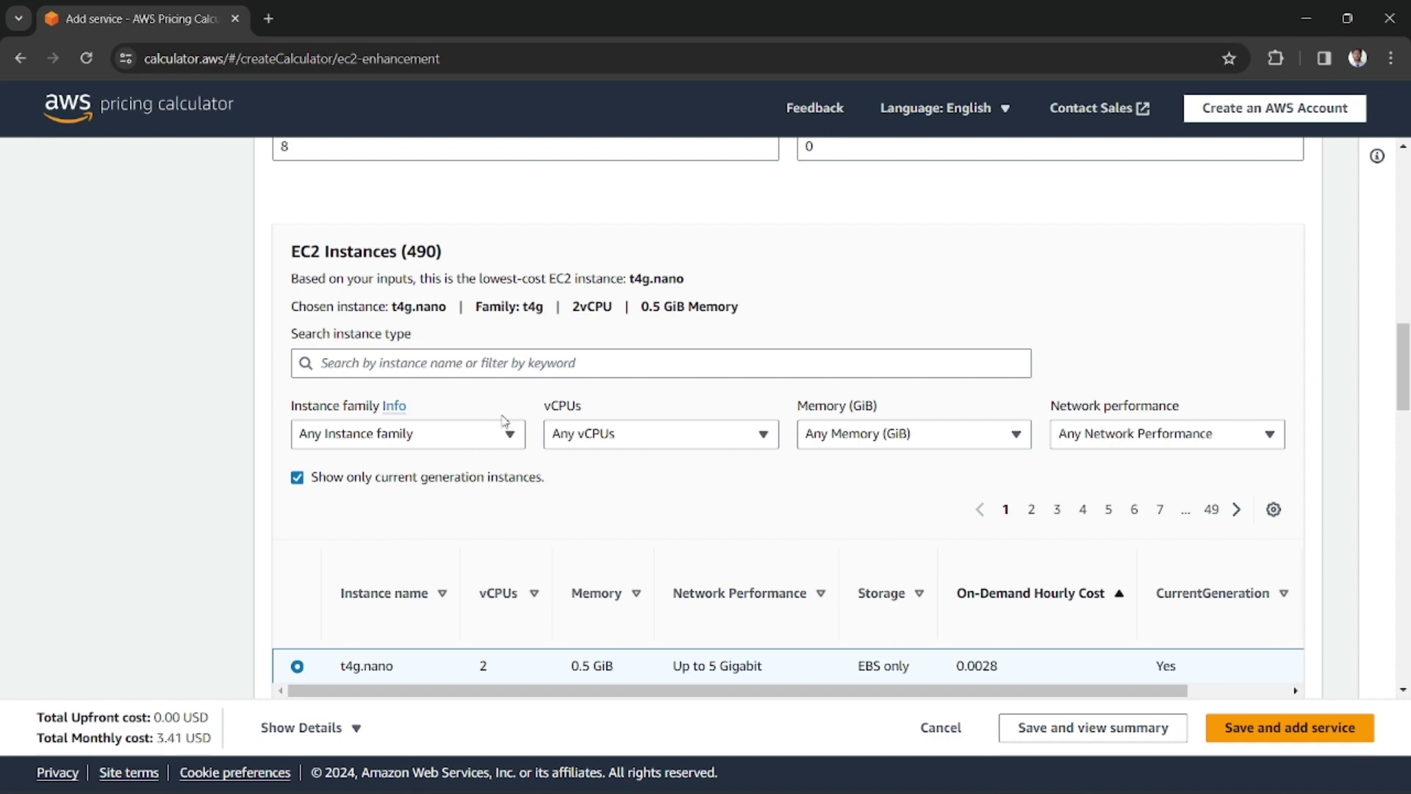
click(677, 441)
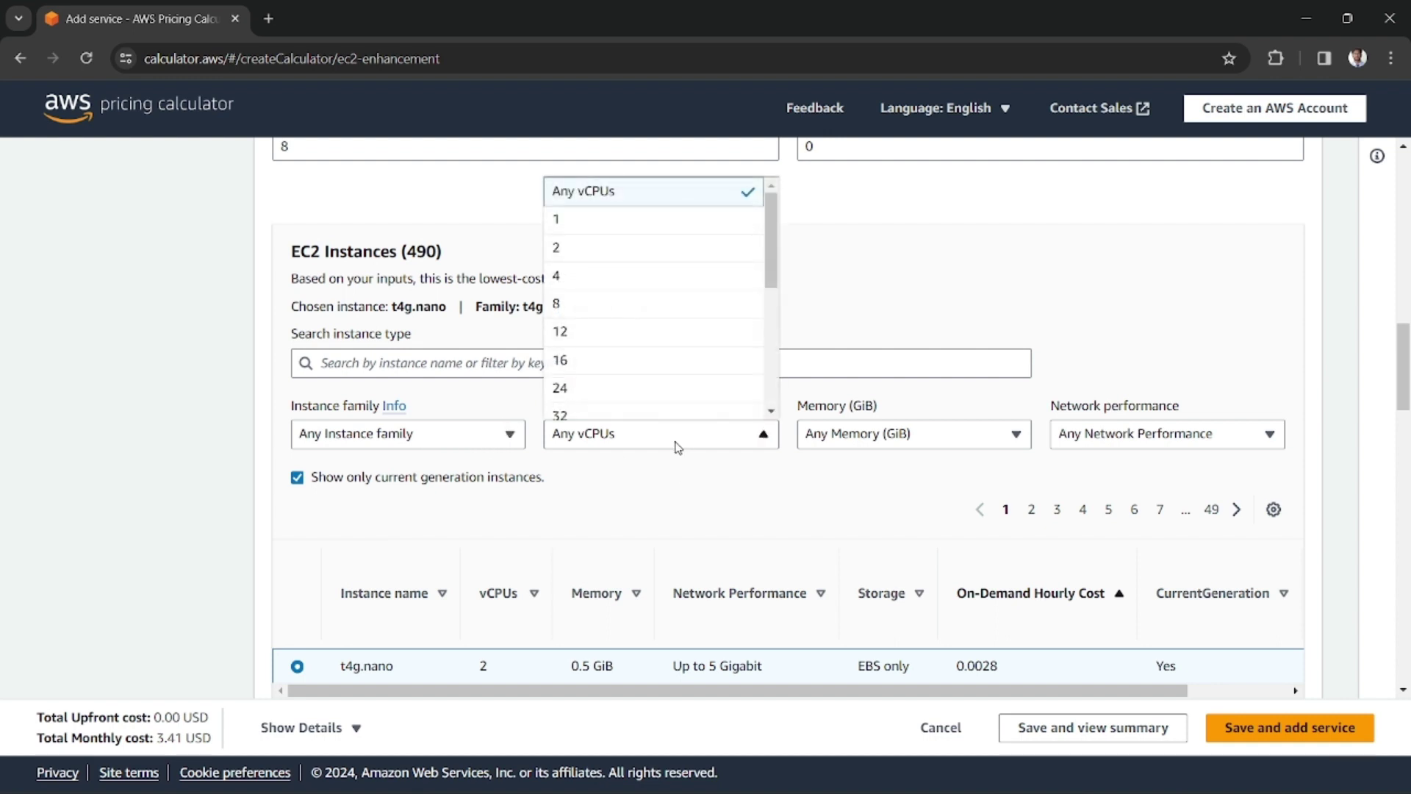
click(640, 255)
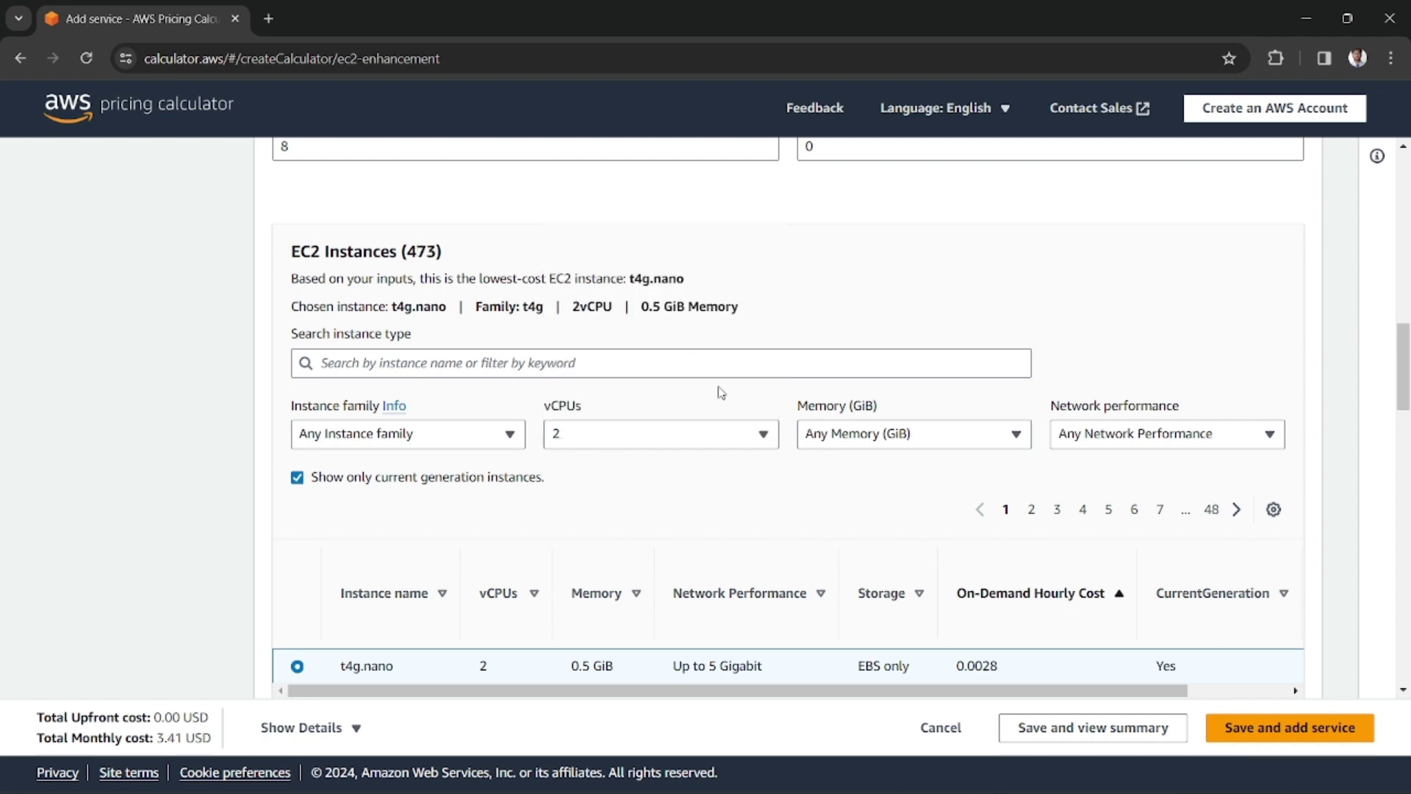
click(879, 443)
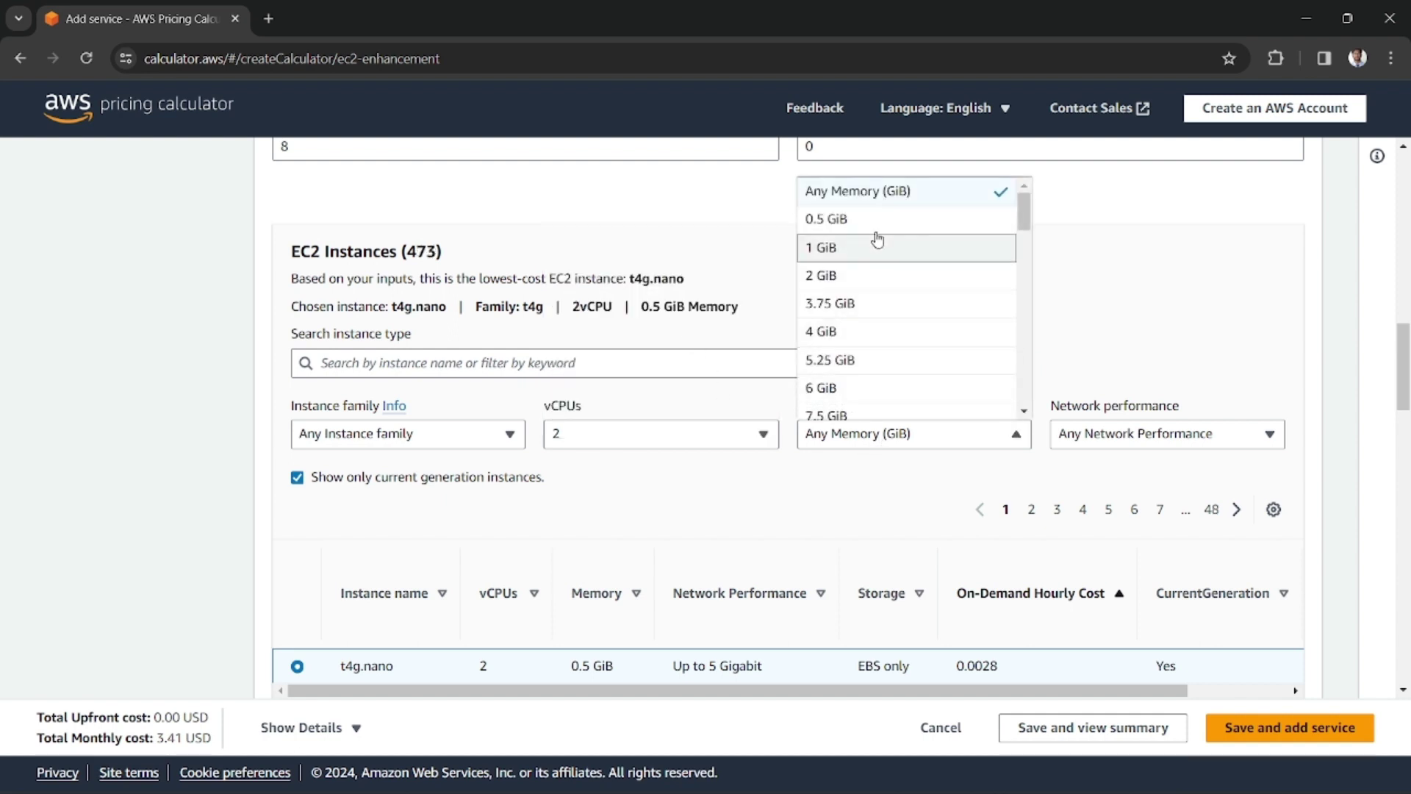
click(866, 337)
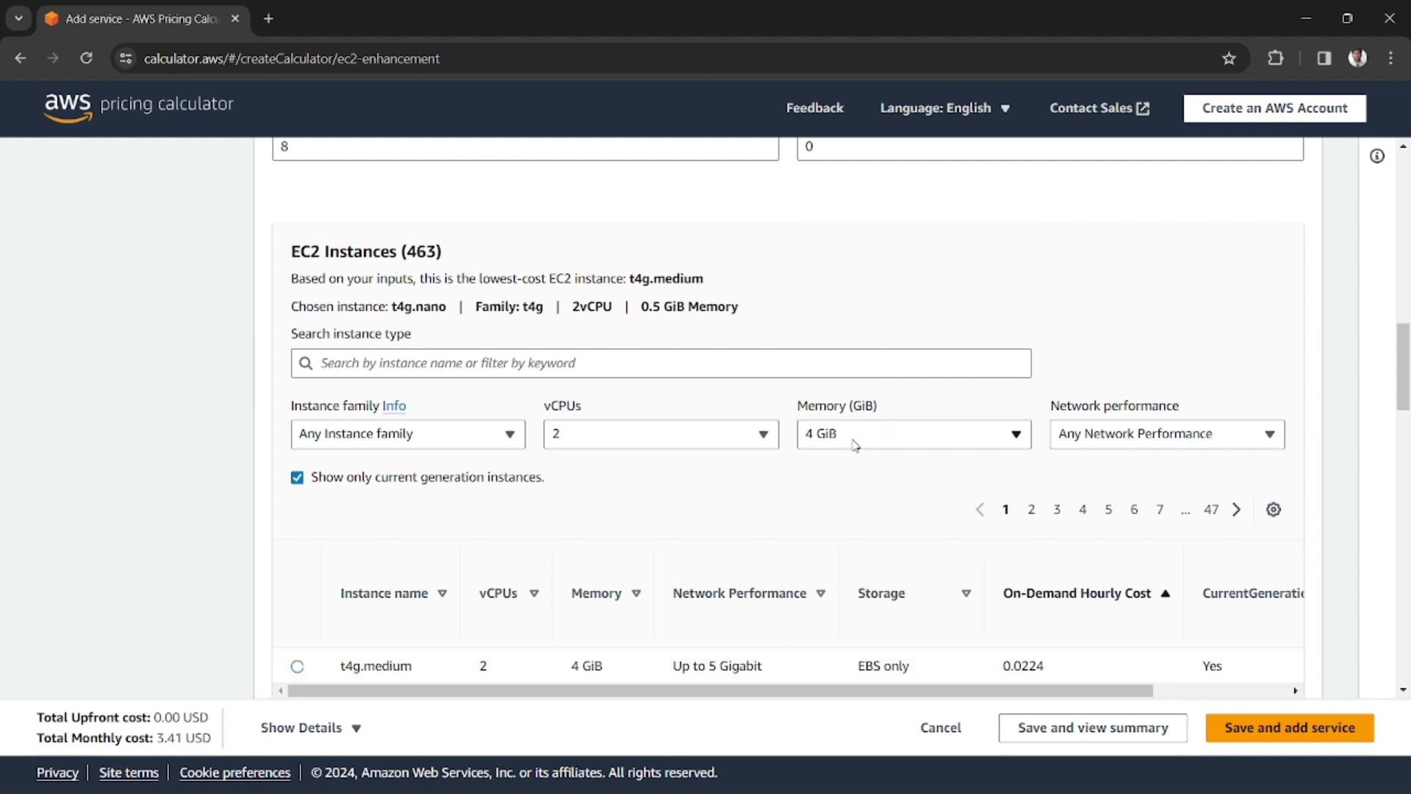
Look through the network performance options and the filtered EC2 instances with their hourly costs.
click(1105, 439)
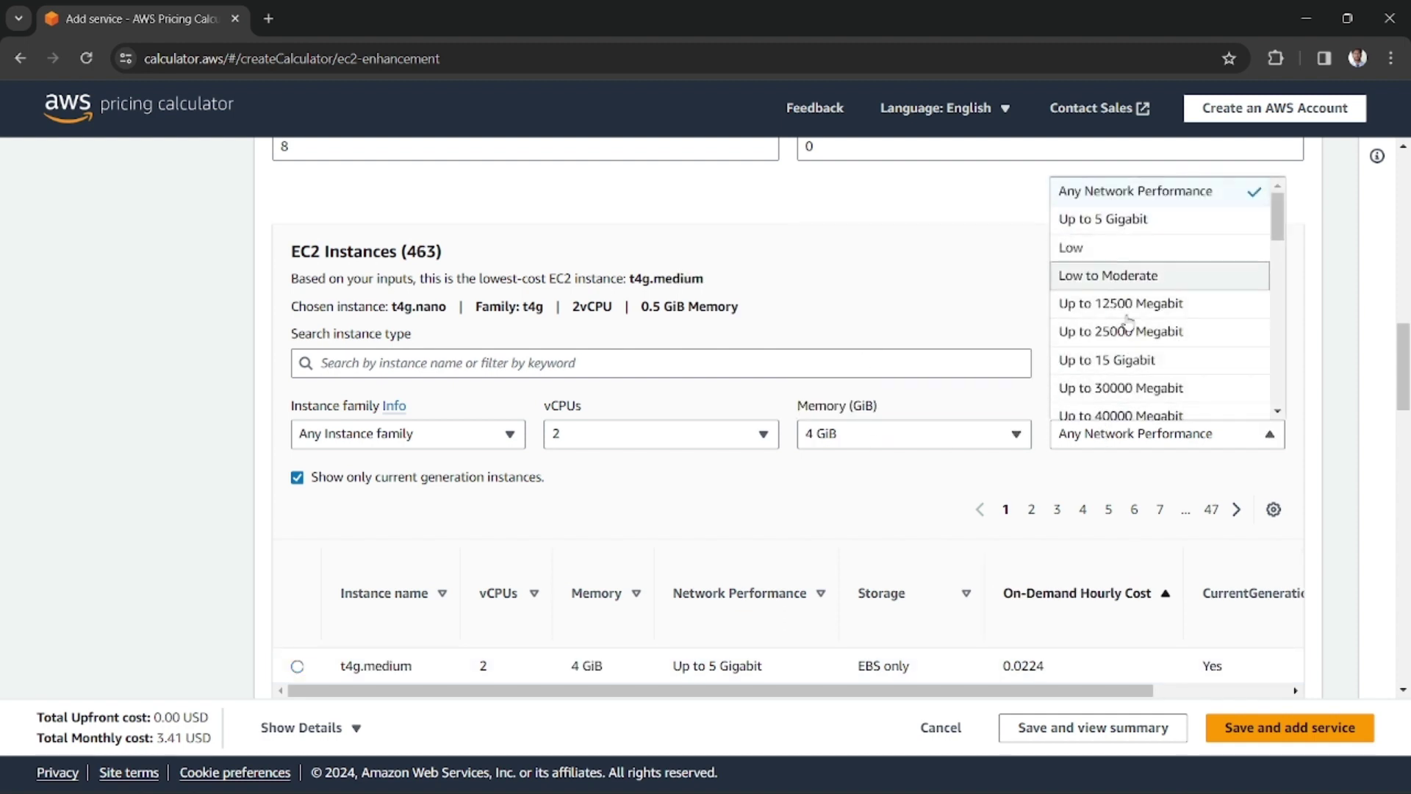
scroll(1128, 320, down, 5)
scroll(1128, 319, up, 3)
click(1099, 432)
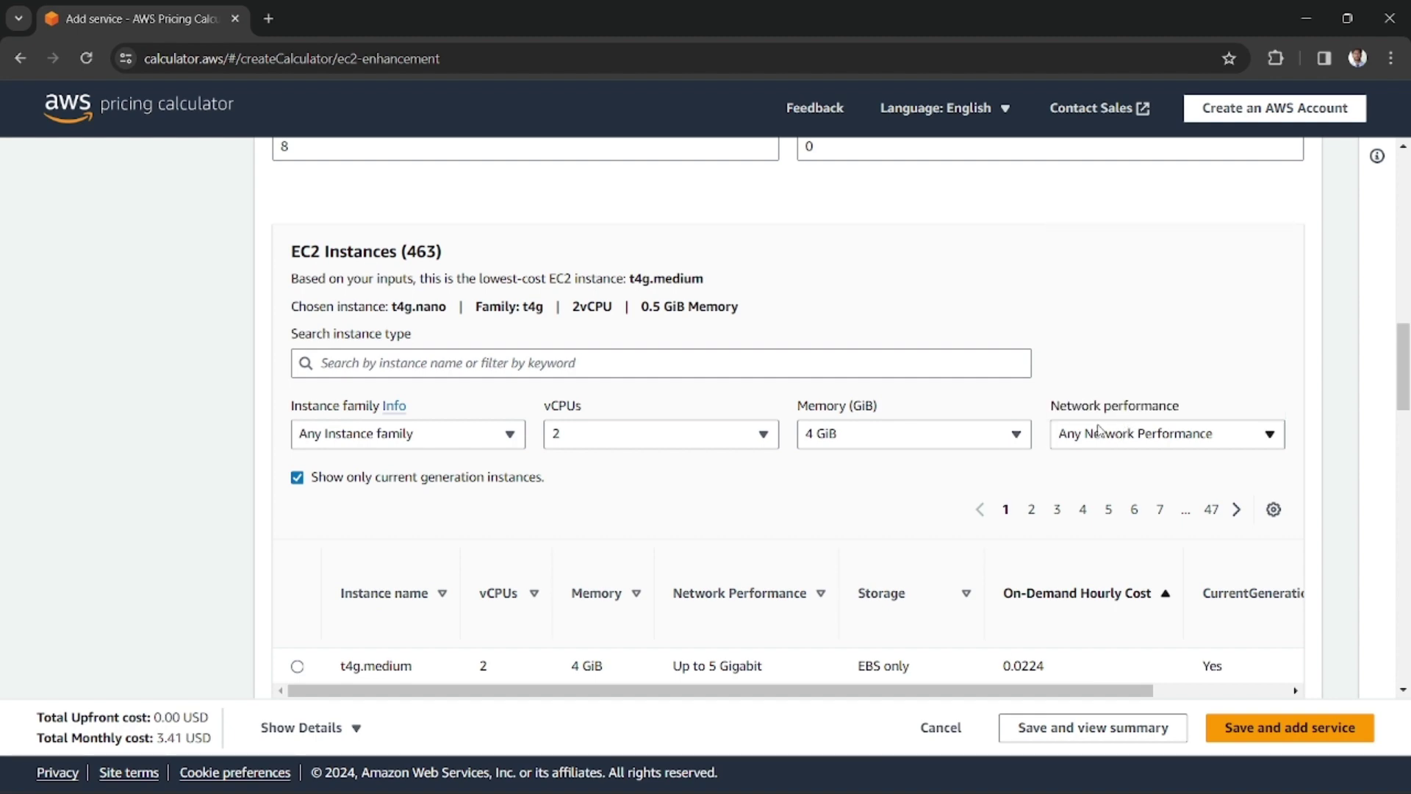
scroll(551, 356, down, 5)
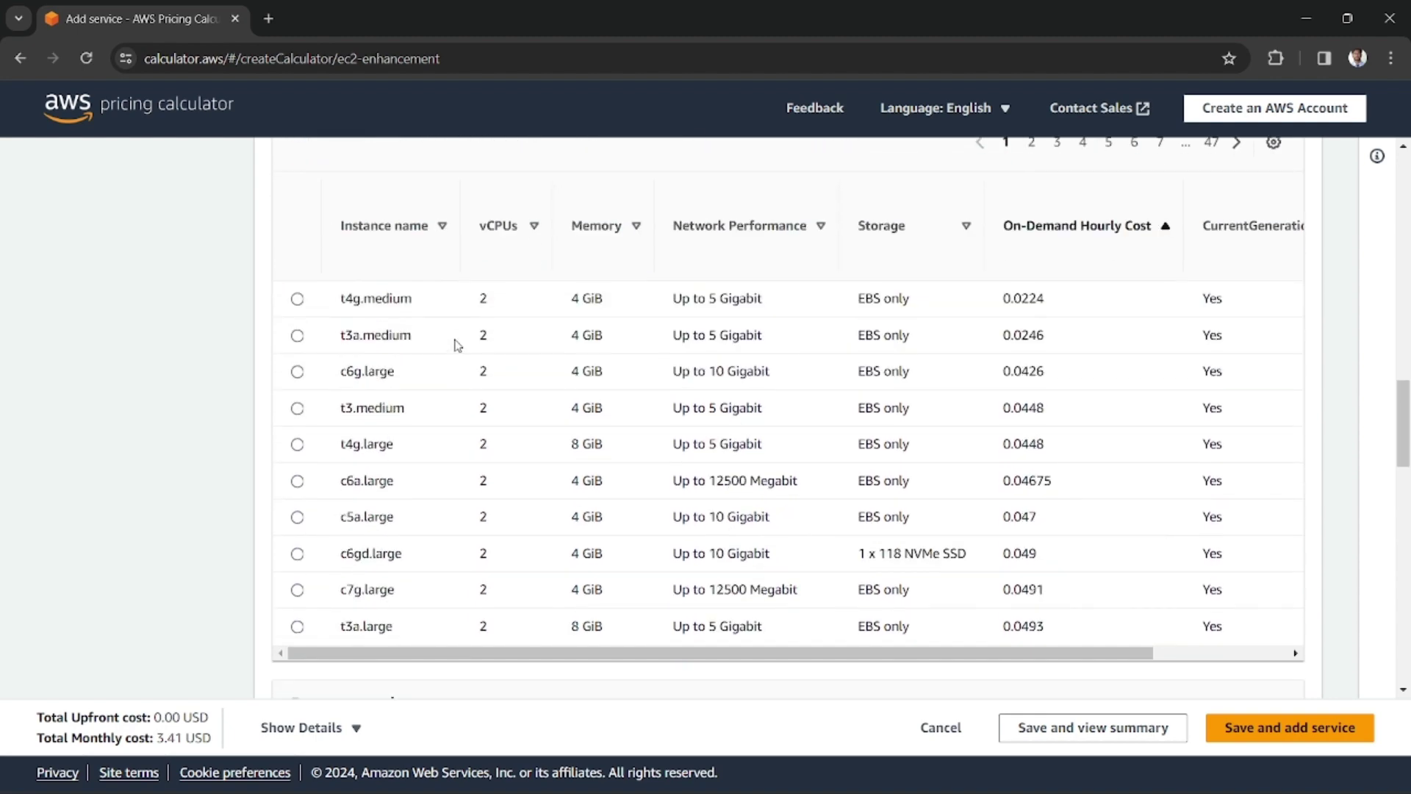
scroll(457, 346, up, 3)
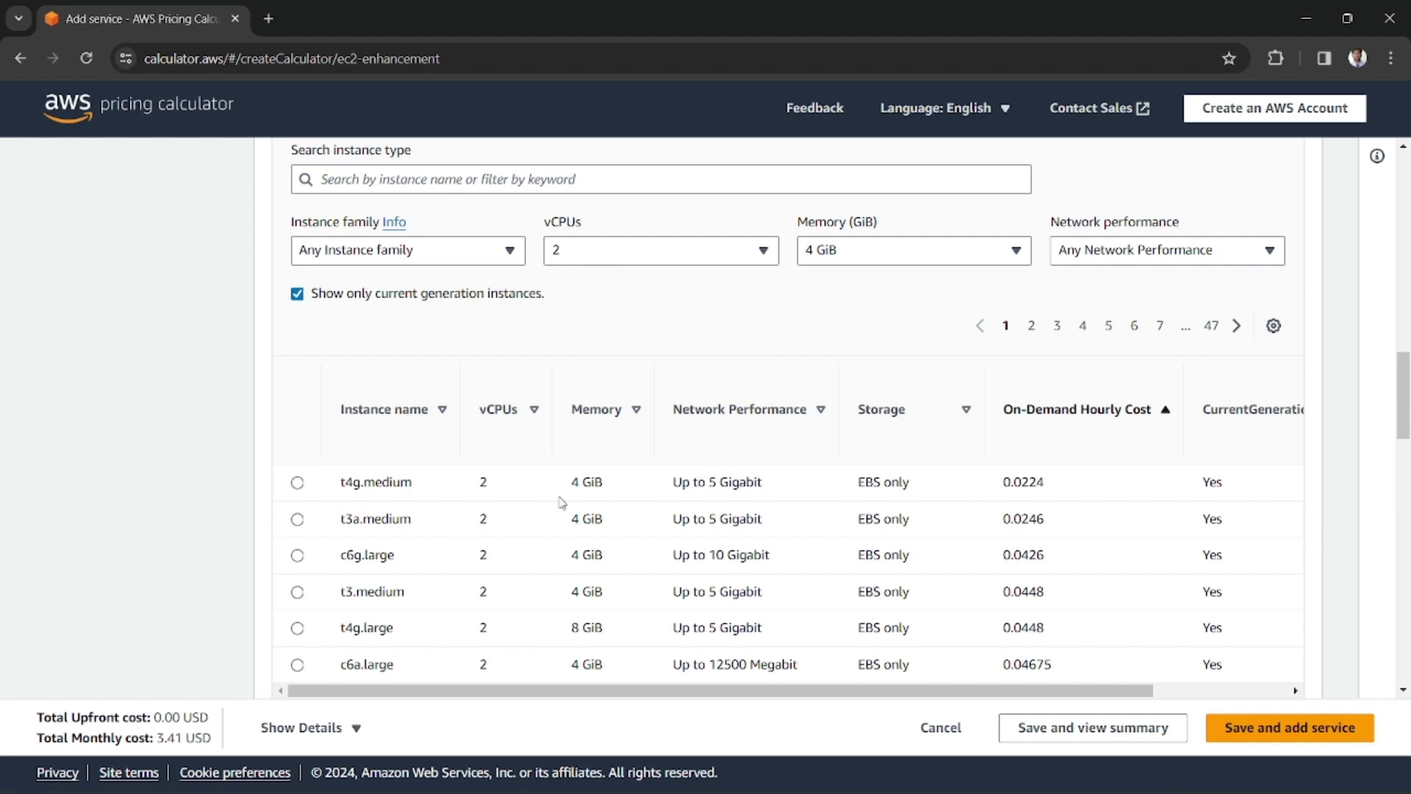
Compare the instances matching the vCPU and memory filters by network performance, storage and on-demand hourly cost.
scroll(562, 503, down, 3)
scroll(438, 404, up, 3)
scroll(428, 496, down, 3)
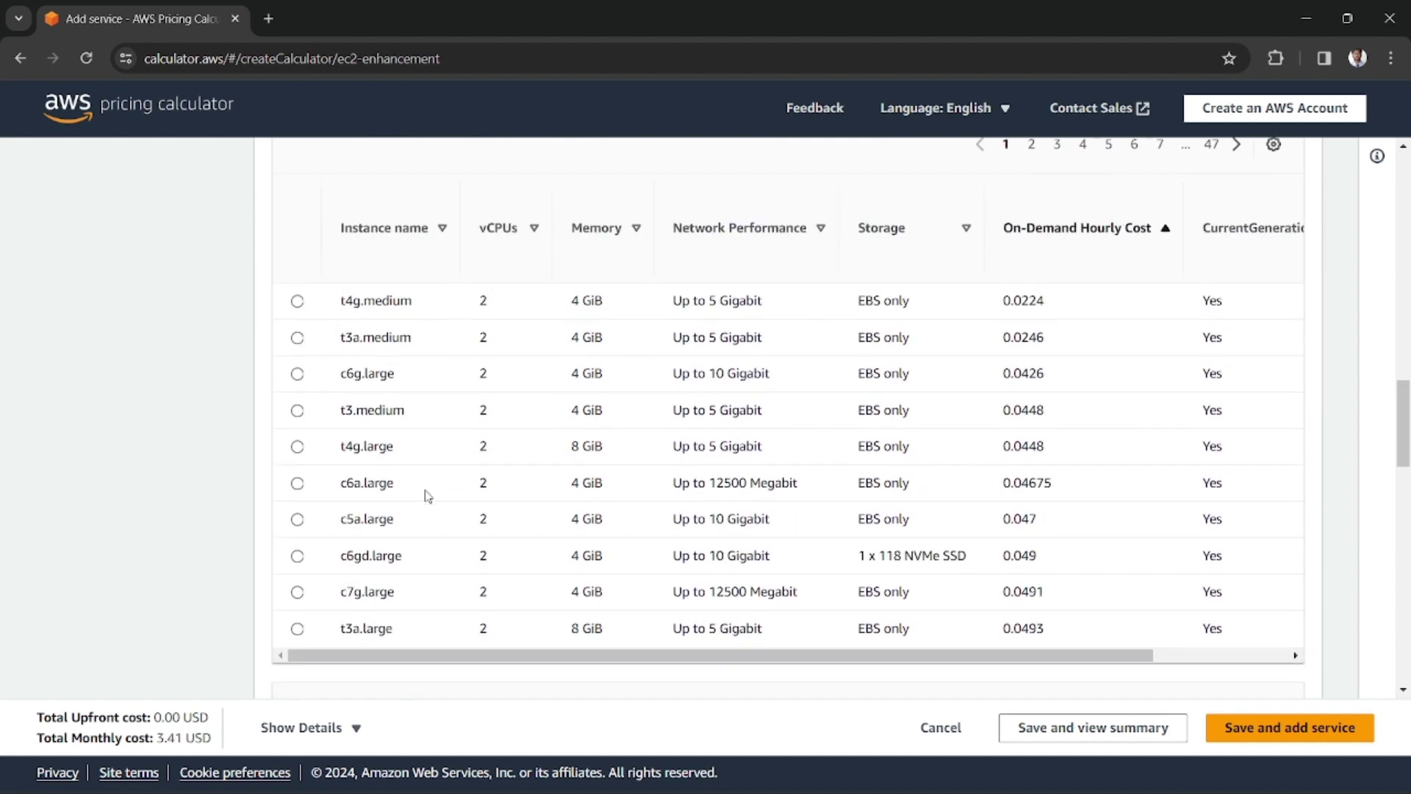
scroll(428, 497, up, 4)
scroll(735, 375, down, 3)
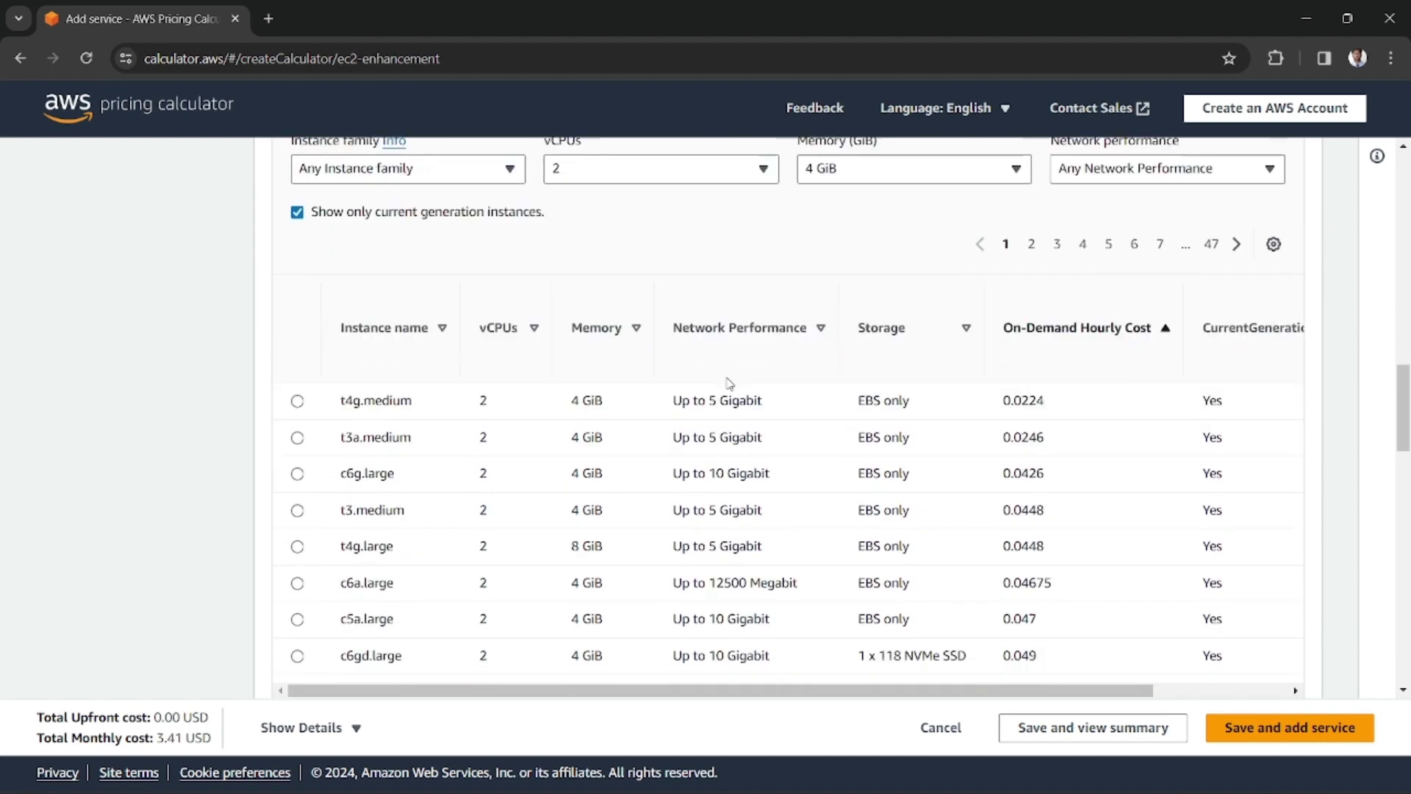
scroll(729, 382, down, 1)
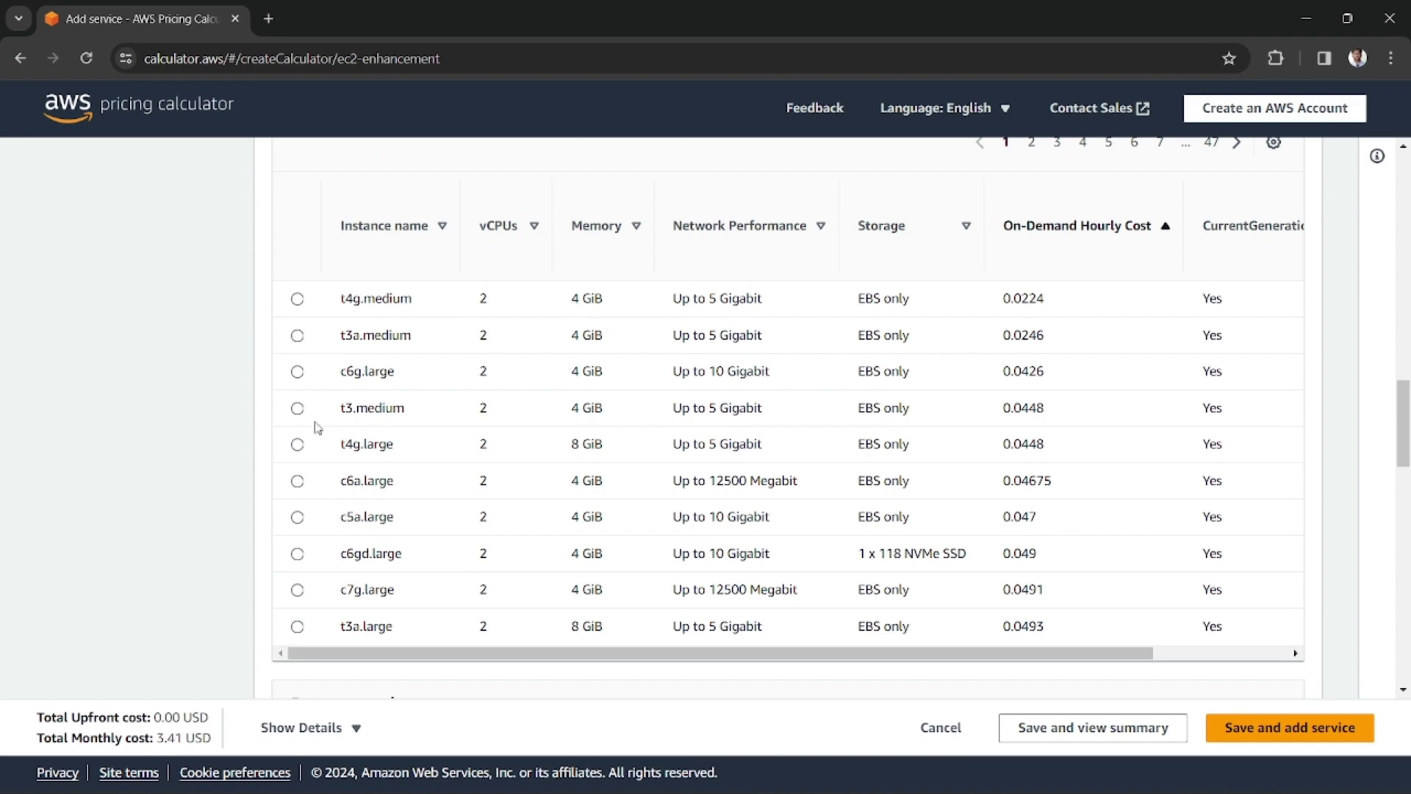
scroll(360, 447, up, 2)
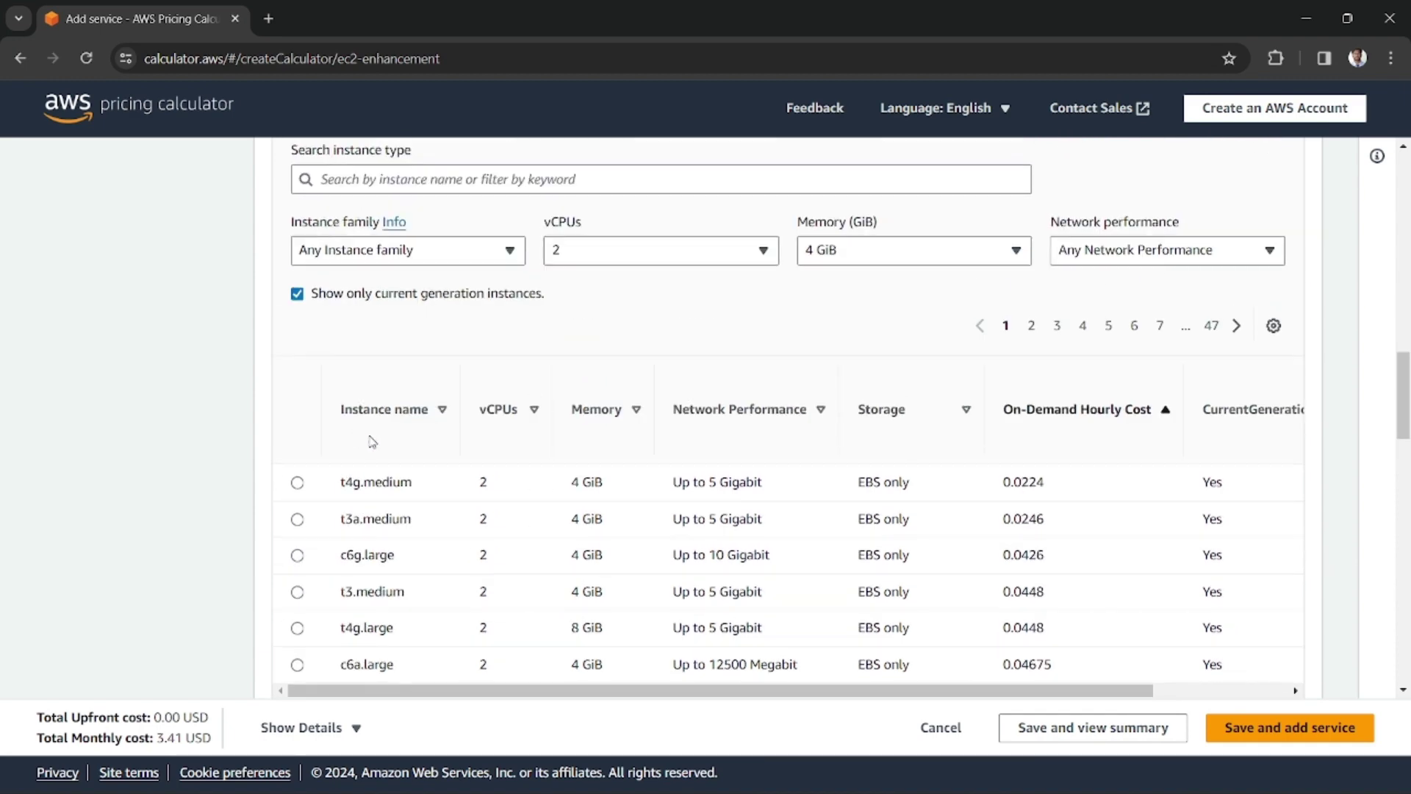
scroll(395, 449, down, 2)
scroll(404, 505, down, 1)
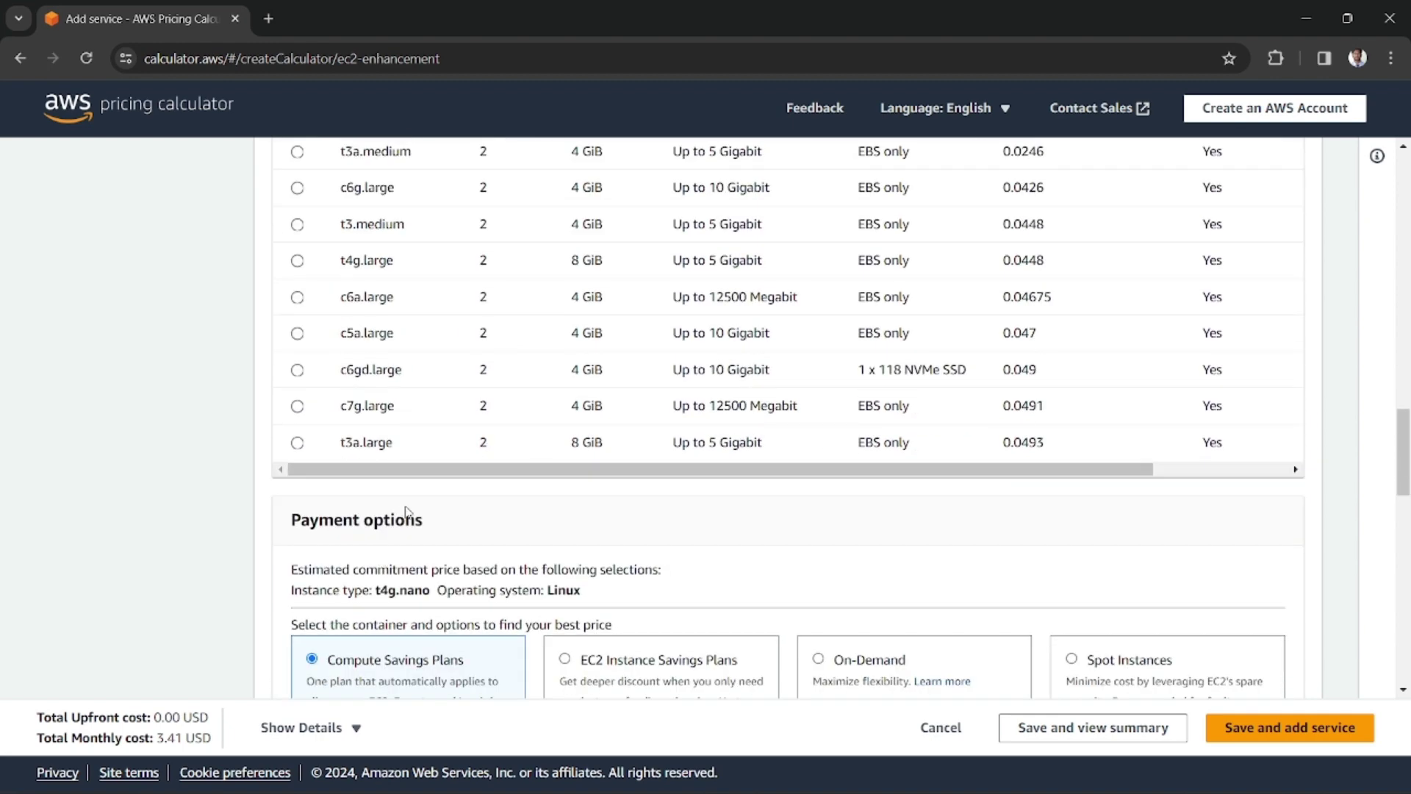
scroll(406, 499, up, 2)
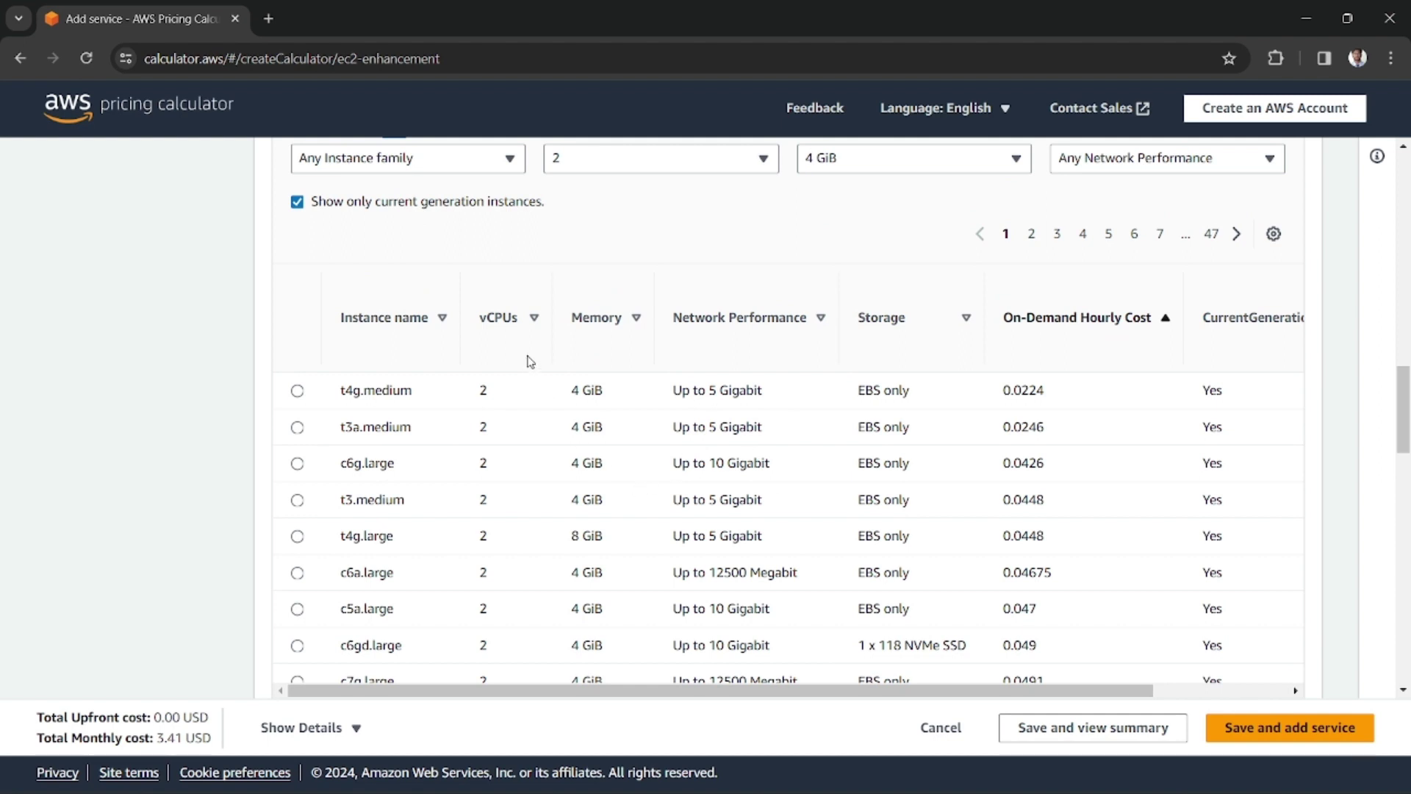
Search the instance types for t2 and select the t2.medium instance.
scroll(529, 360, up, 1)
click(561, 180)
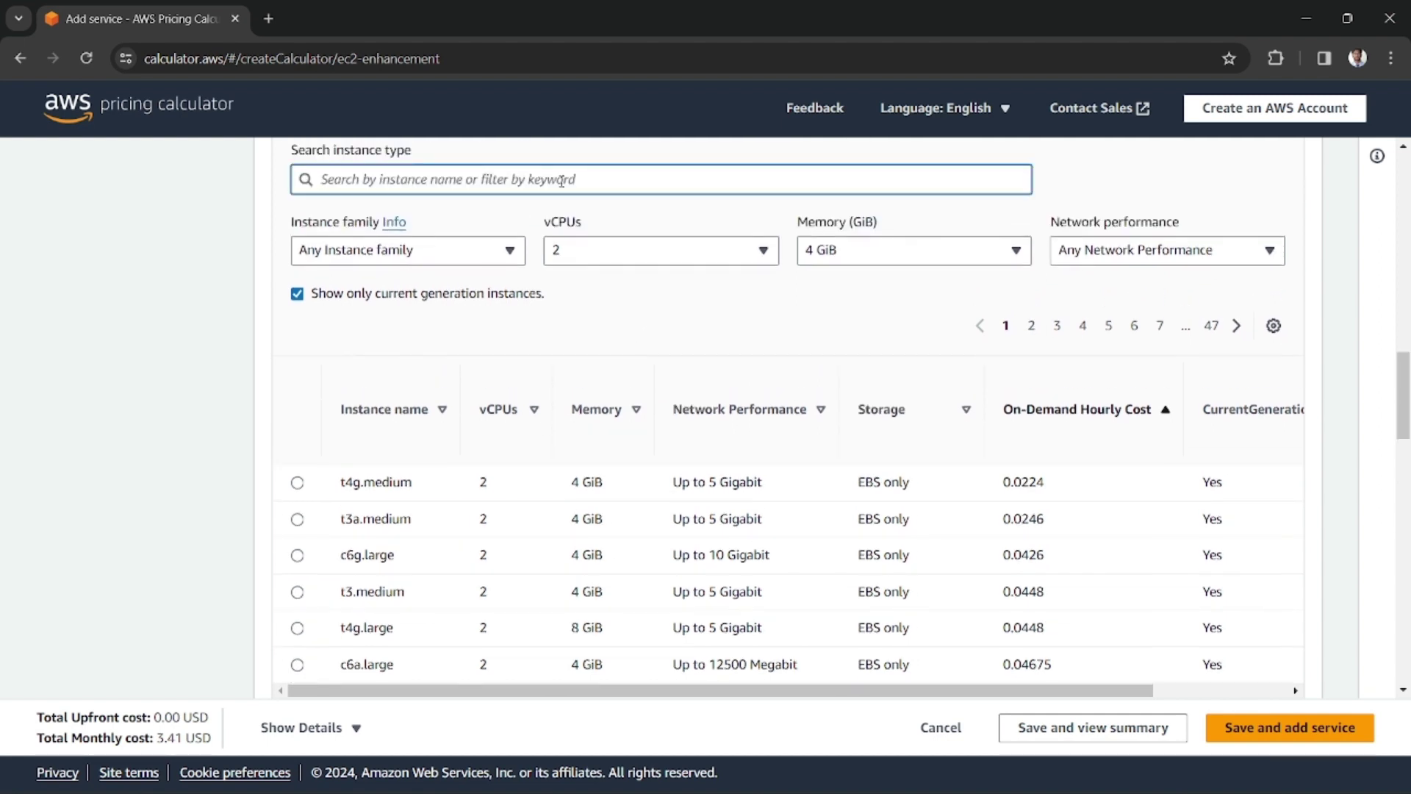
text(t2)
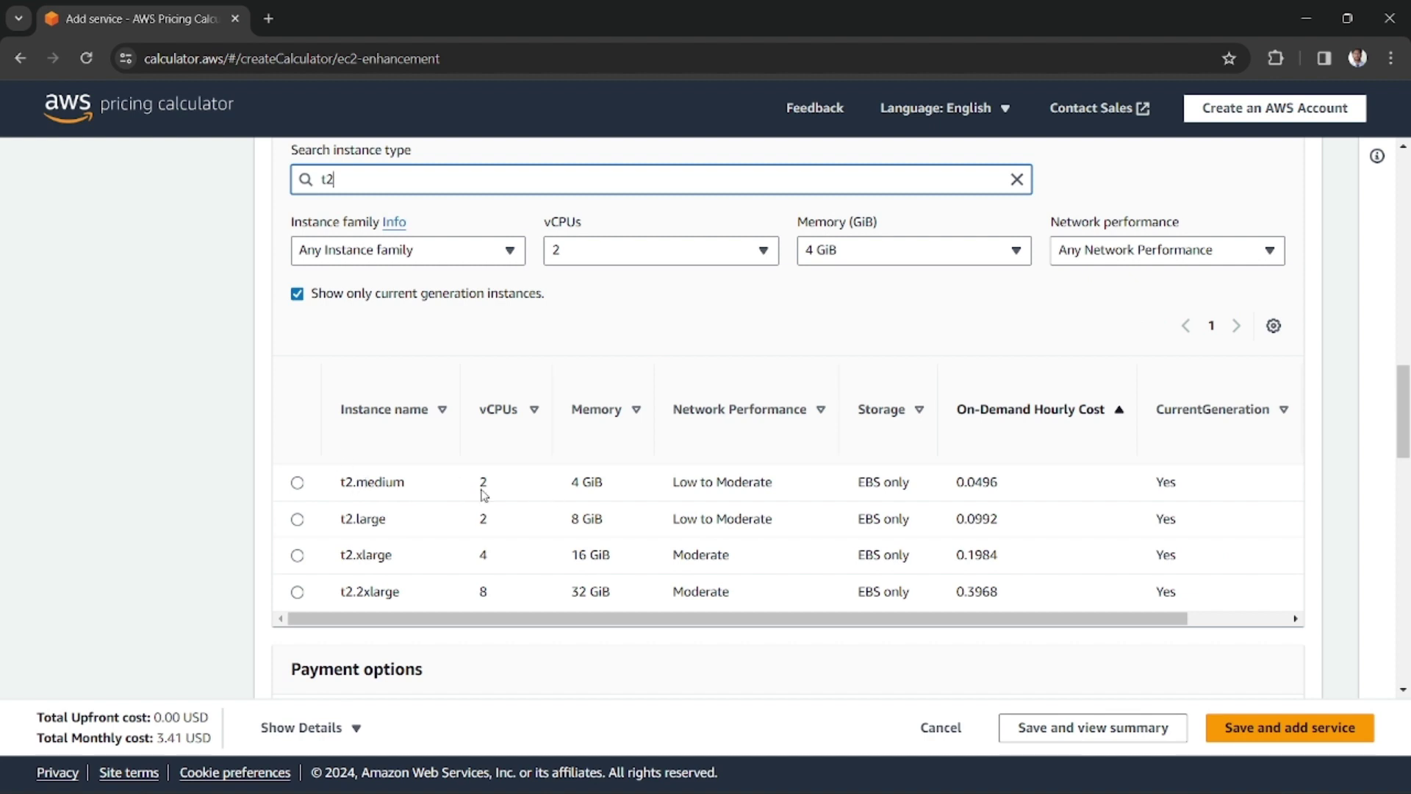
drag(569, 483, 616, 483)
click(297, 483)
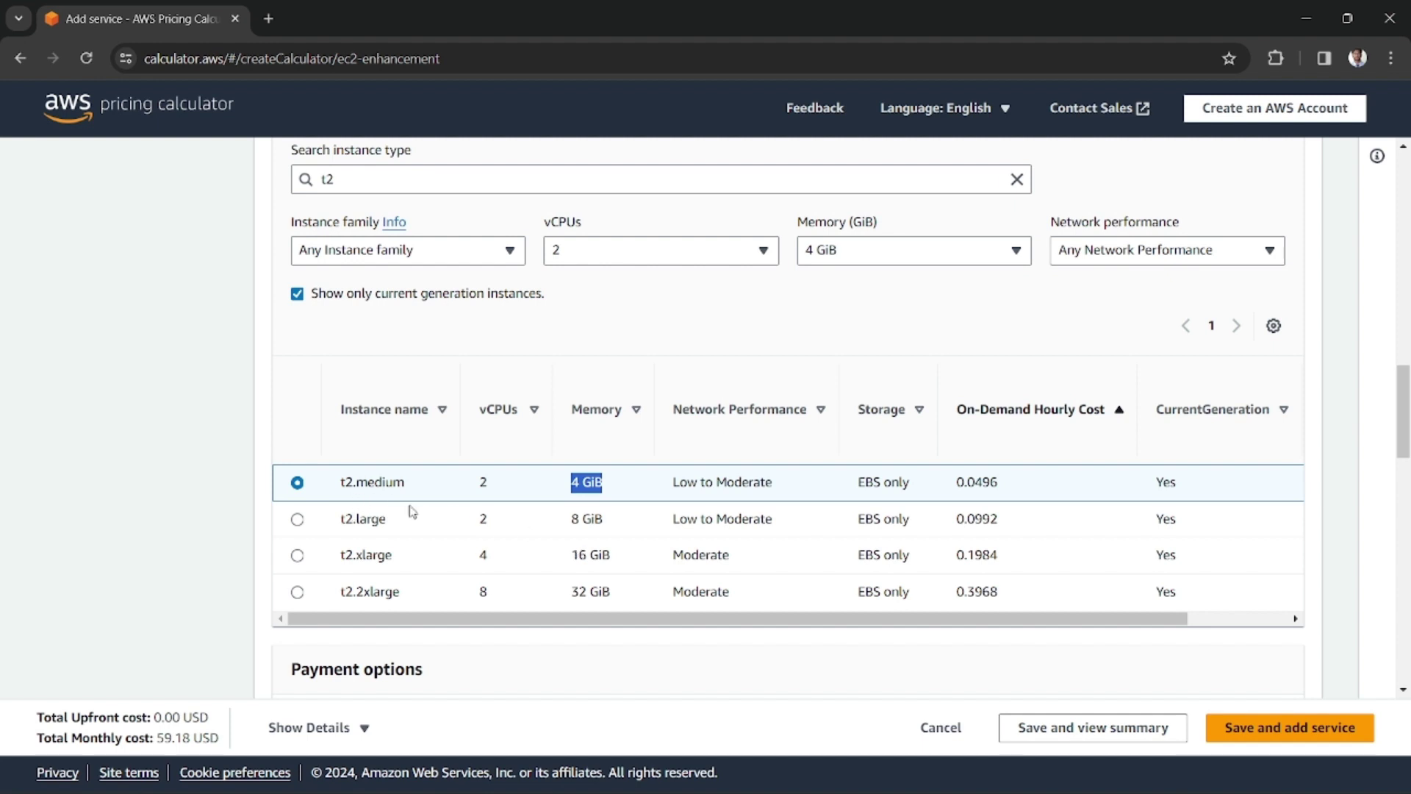
Examine the payment options for the selected instance, starting with the Compute Savings Plans terms.
scroll(532, 526, down, 1)
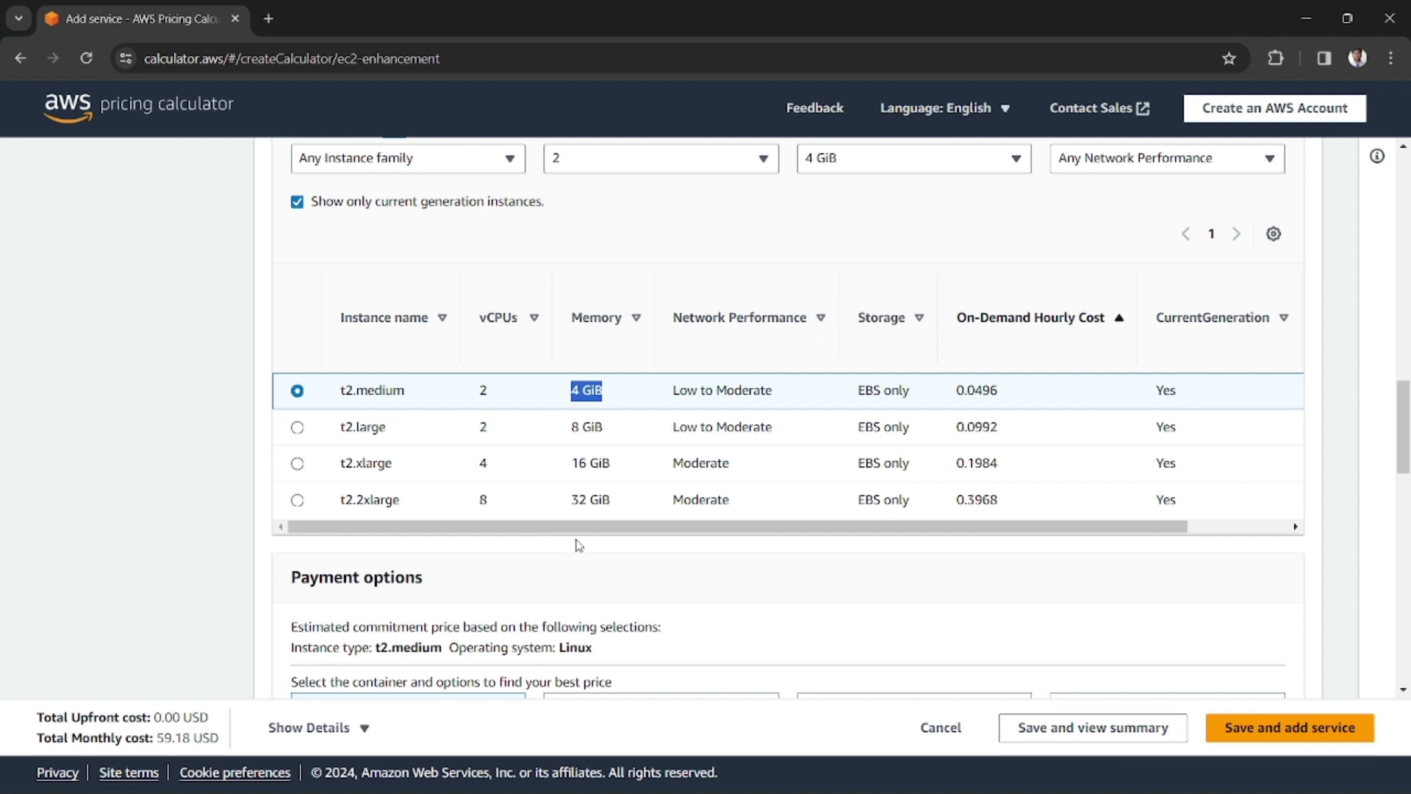
scroll(390, 459, down, 2)
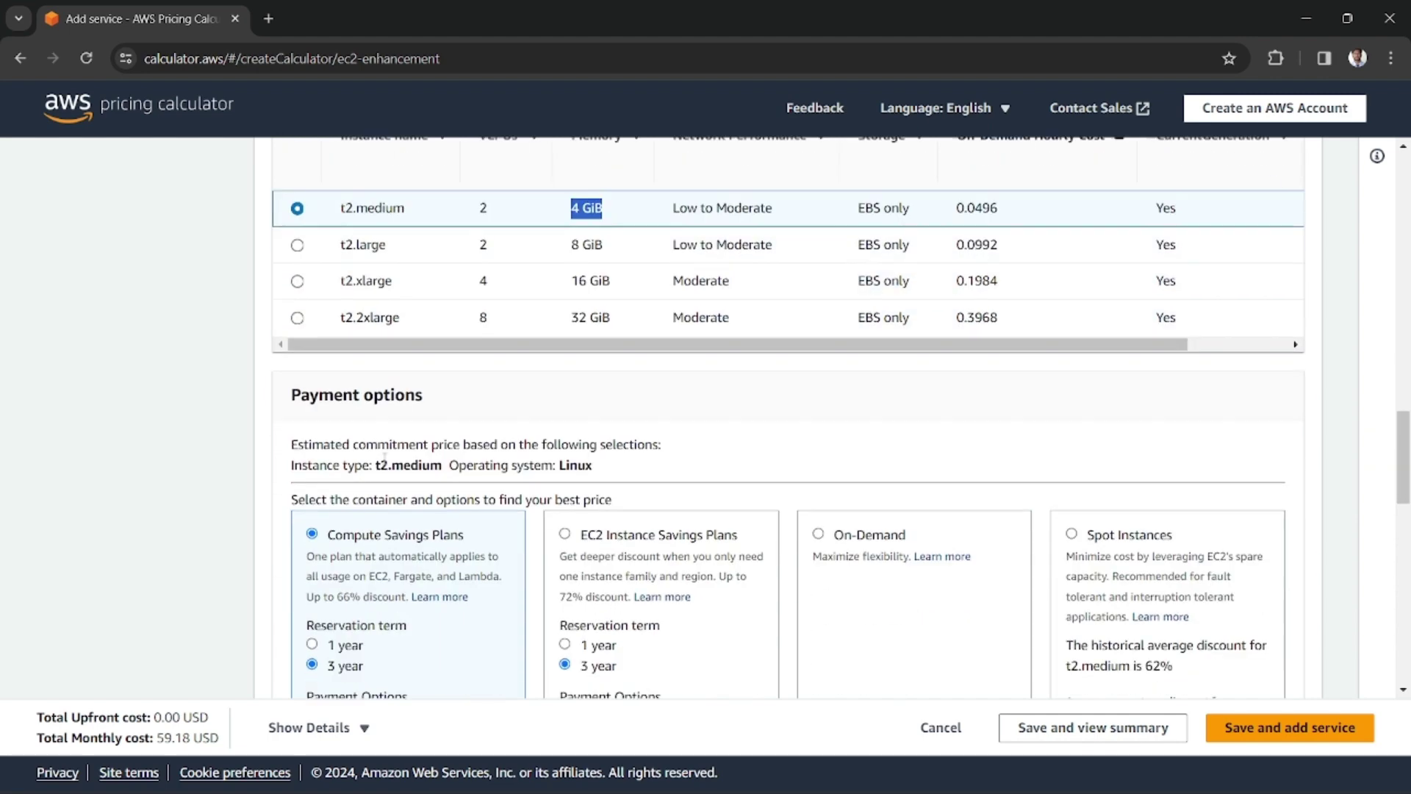
drag(298, 393, 397, 393)
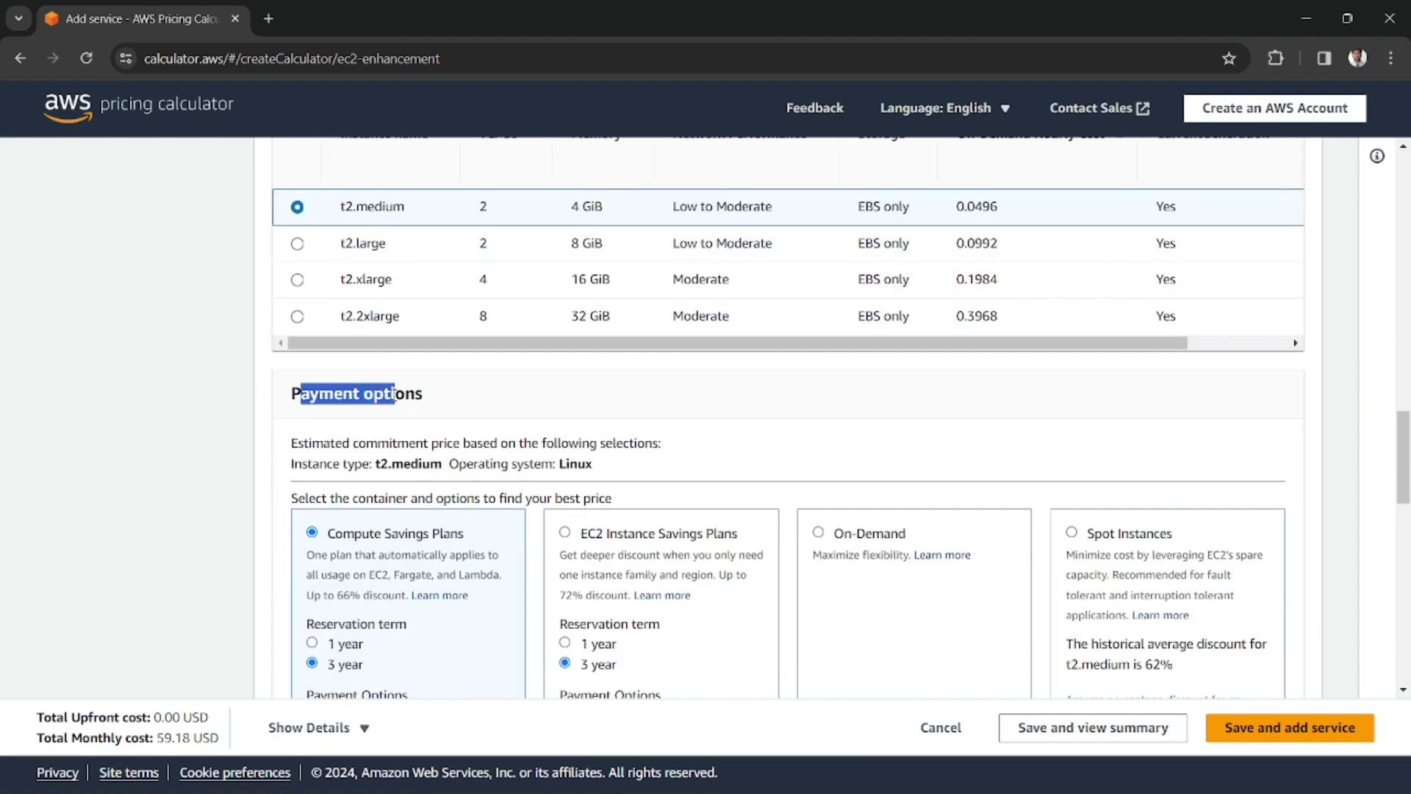
double_click(393, 394)
triple_click(395, 394)
scroll(449, 443, down, 2)
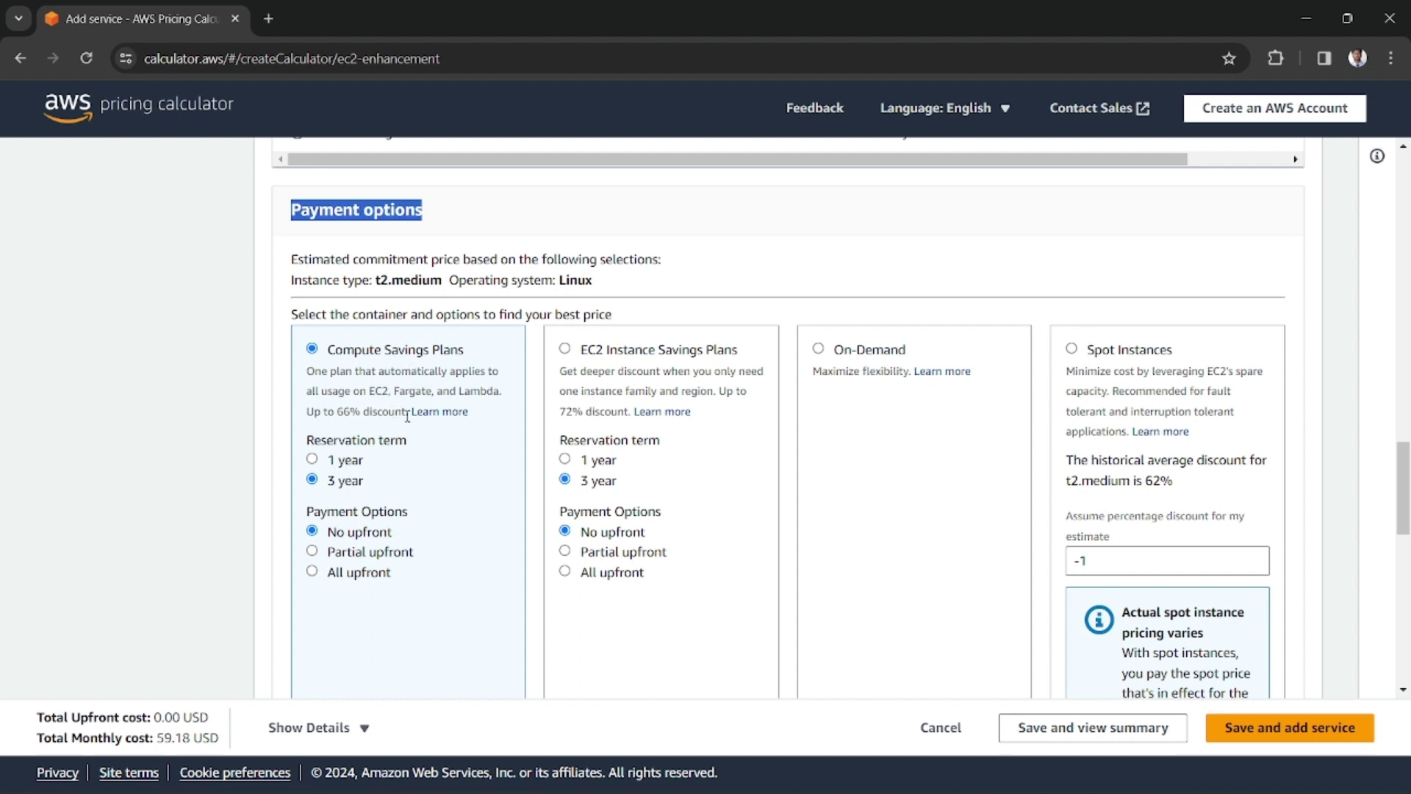
drag(336, 353, 475, 353)
click(405, 385)
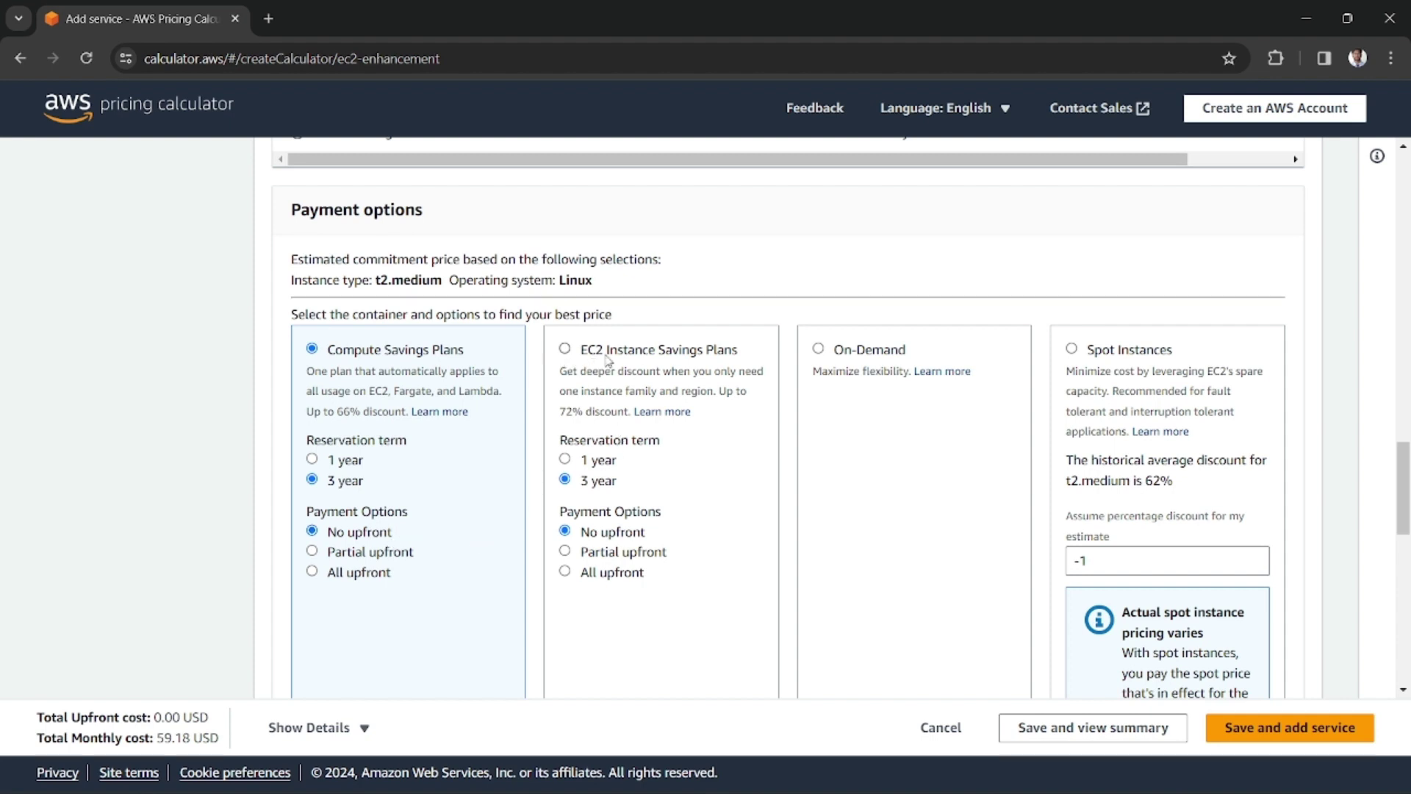
Try EC2 Instance Savings Plans as the payment option for the selected instance.
click(565, 350)
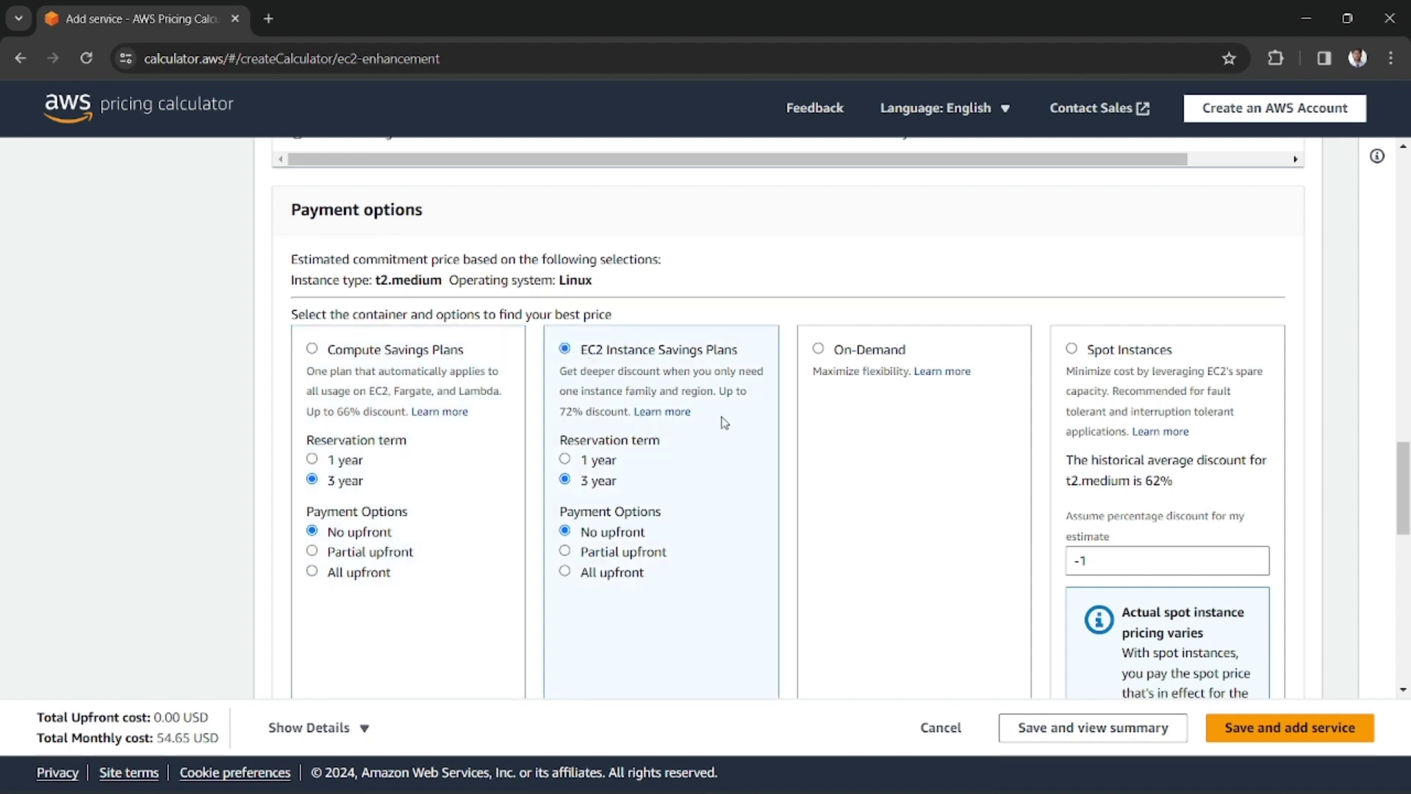
scroll(718, 425, down, 1)
scroll(725, 422, up, 1)
Set the payment option of the EC2 instances to On-Demand.
click(819, 350)
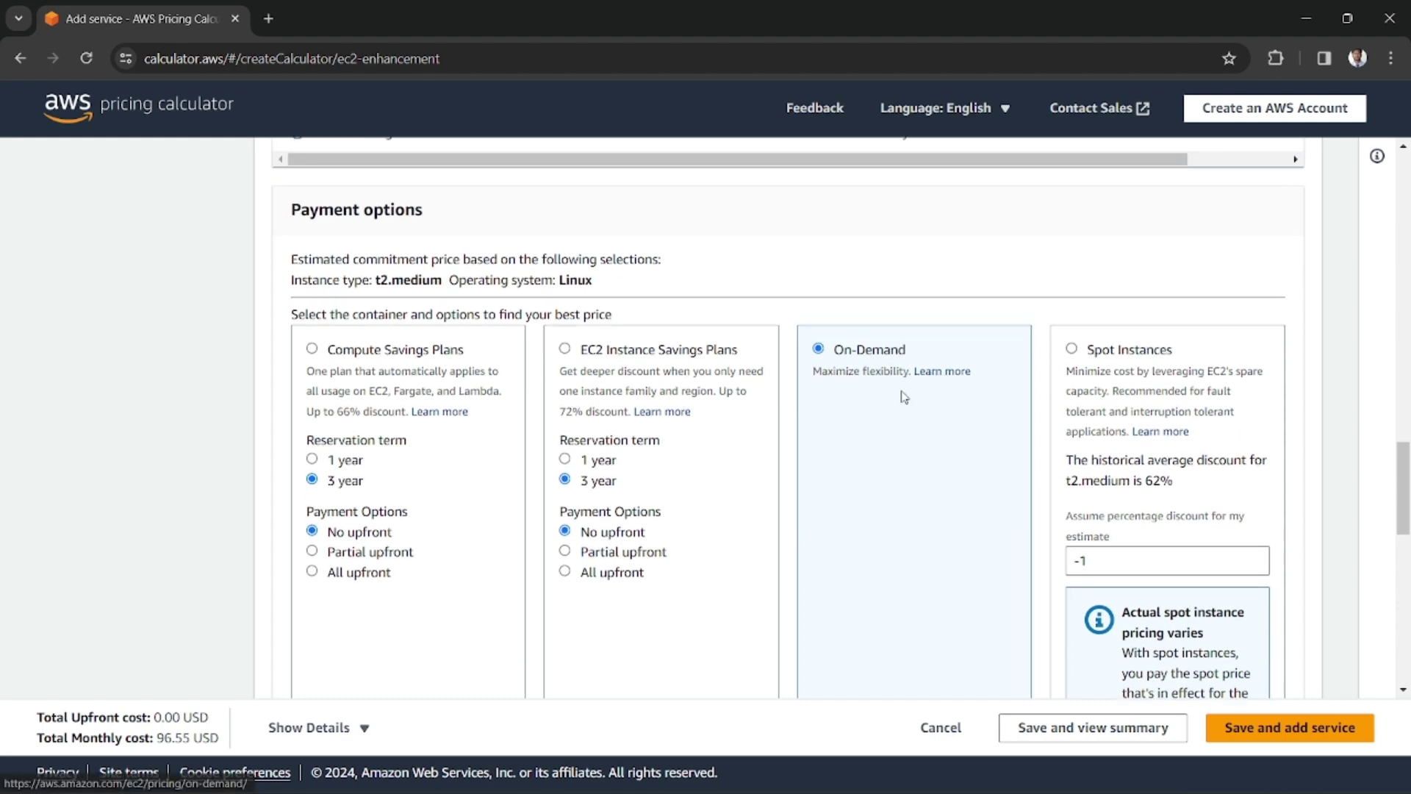
scroll(891, 365, down, 1)
scroll(788, 403, up, 2)
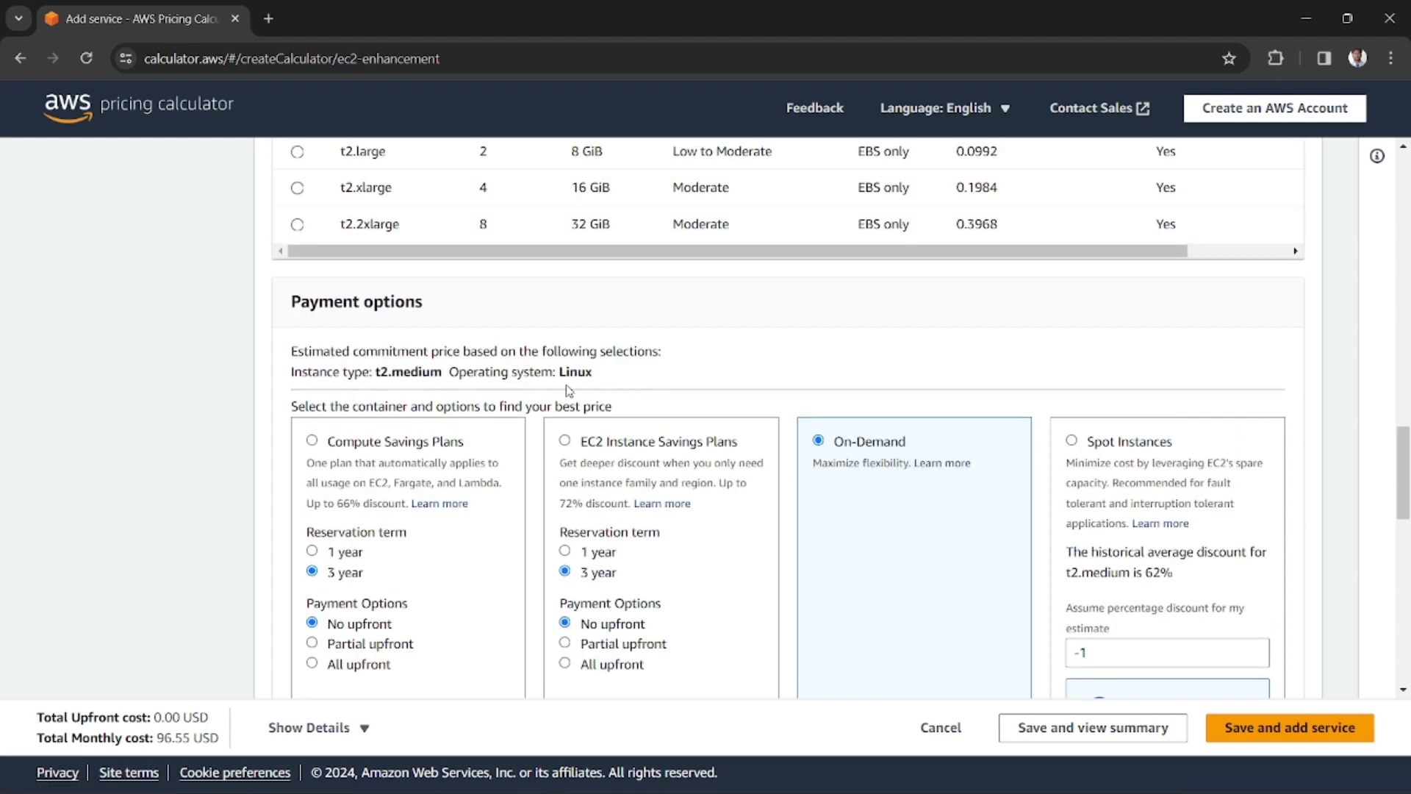
scroll(854, 455, down, 2)
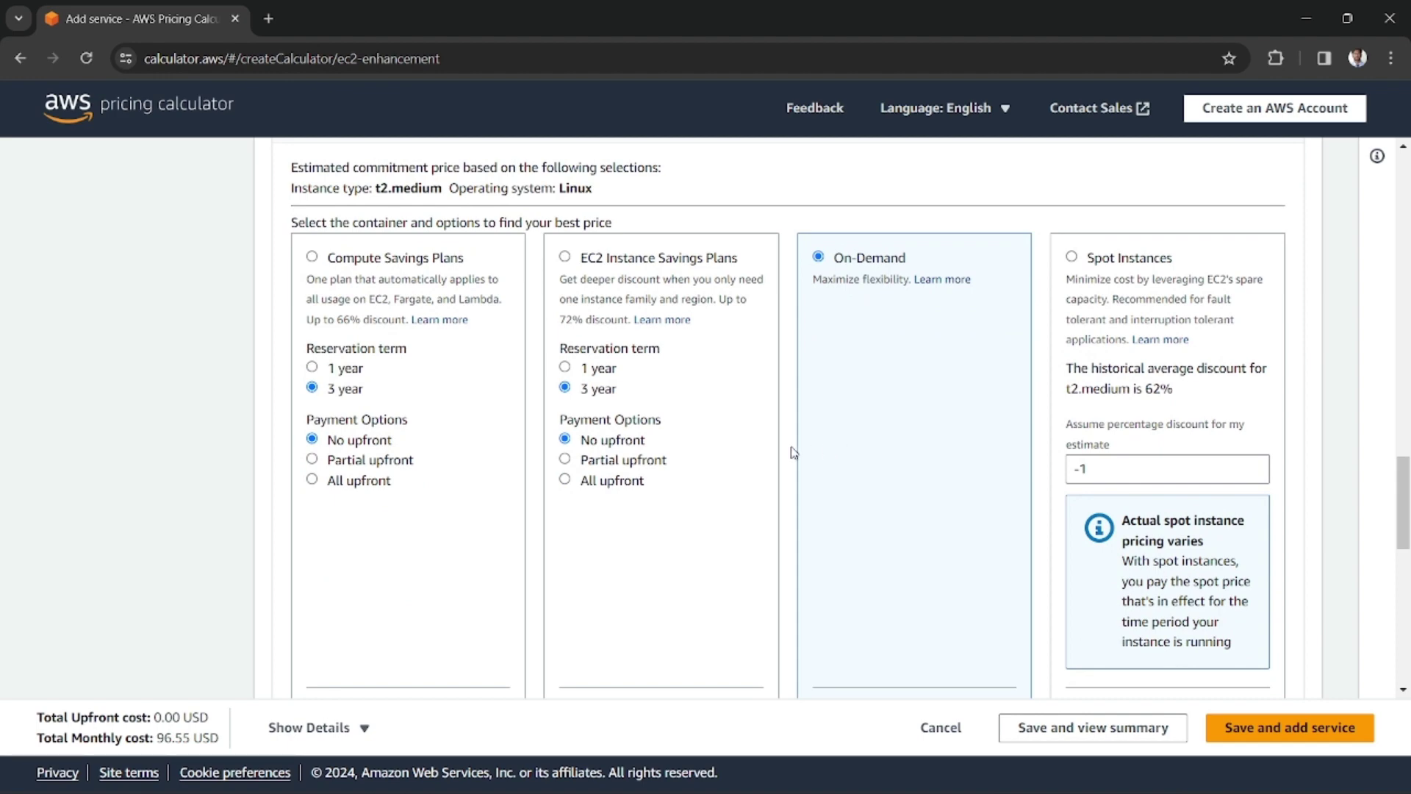
Show the EC2 cost calculations and check them against the monthly prices of the payment options.
scroll(627, 460, down, 6)
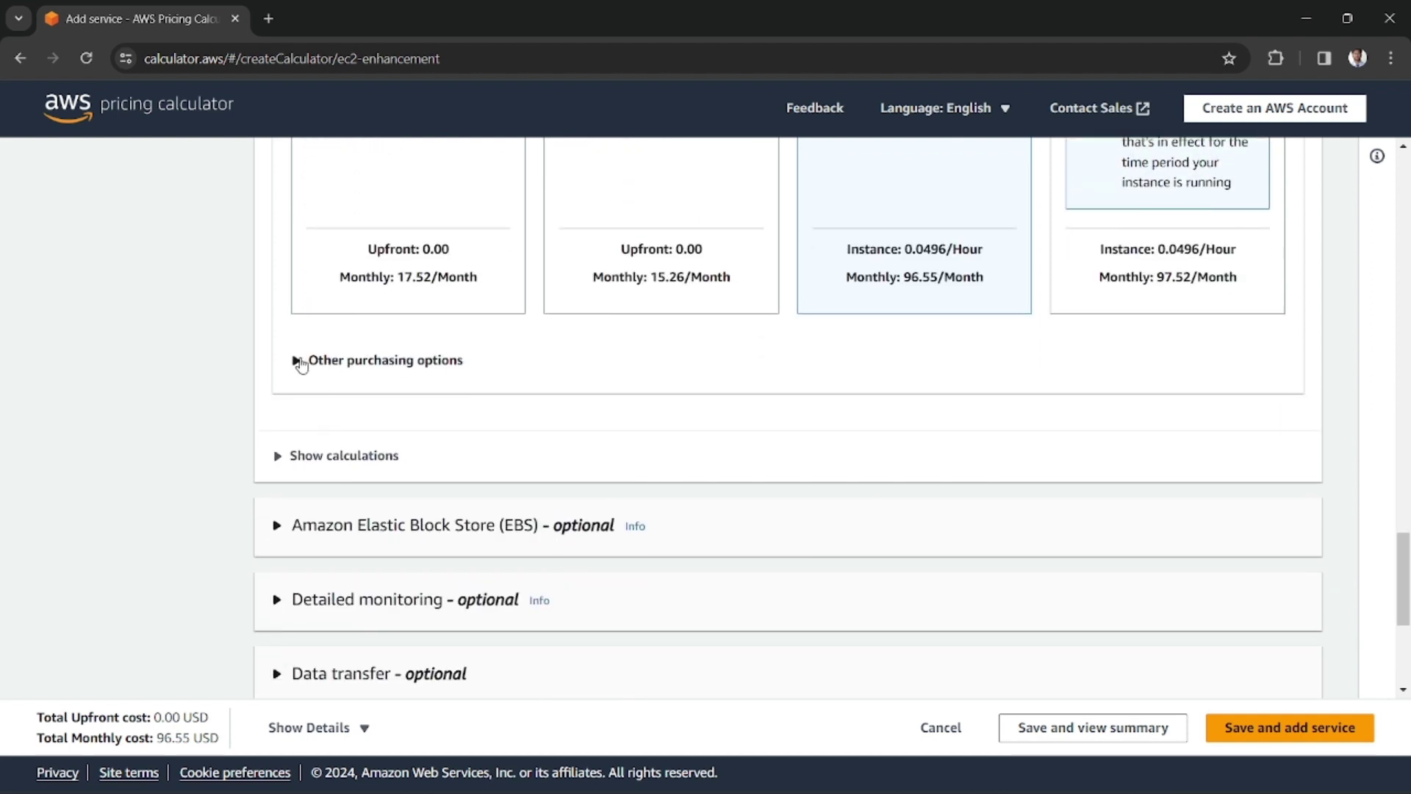
scroll(281, 471, down, 1)
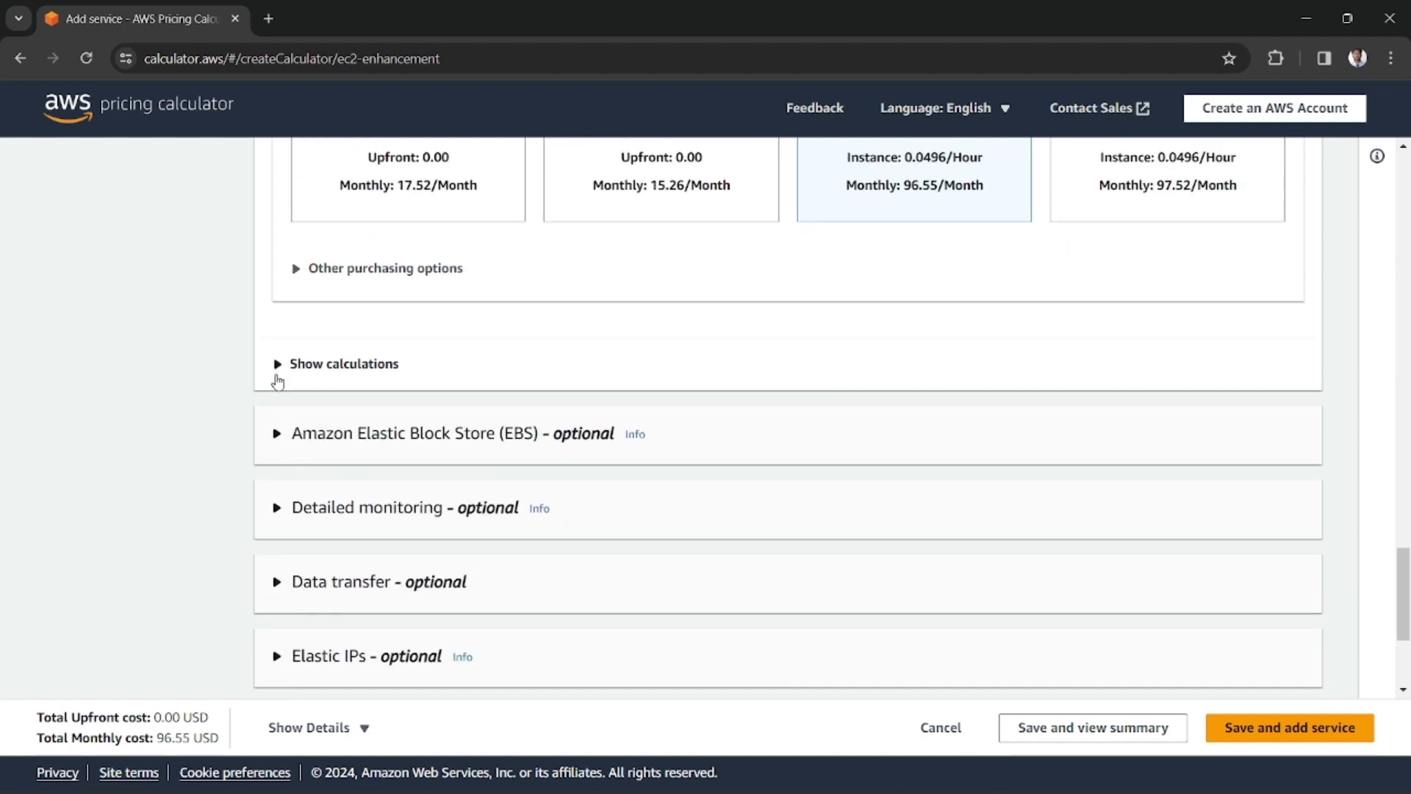
click(279, 380)
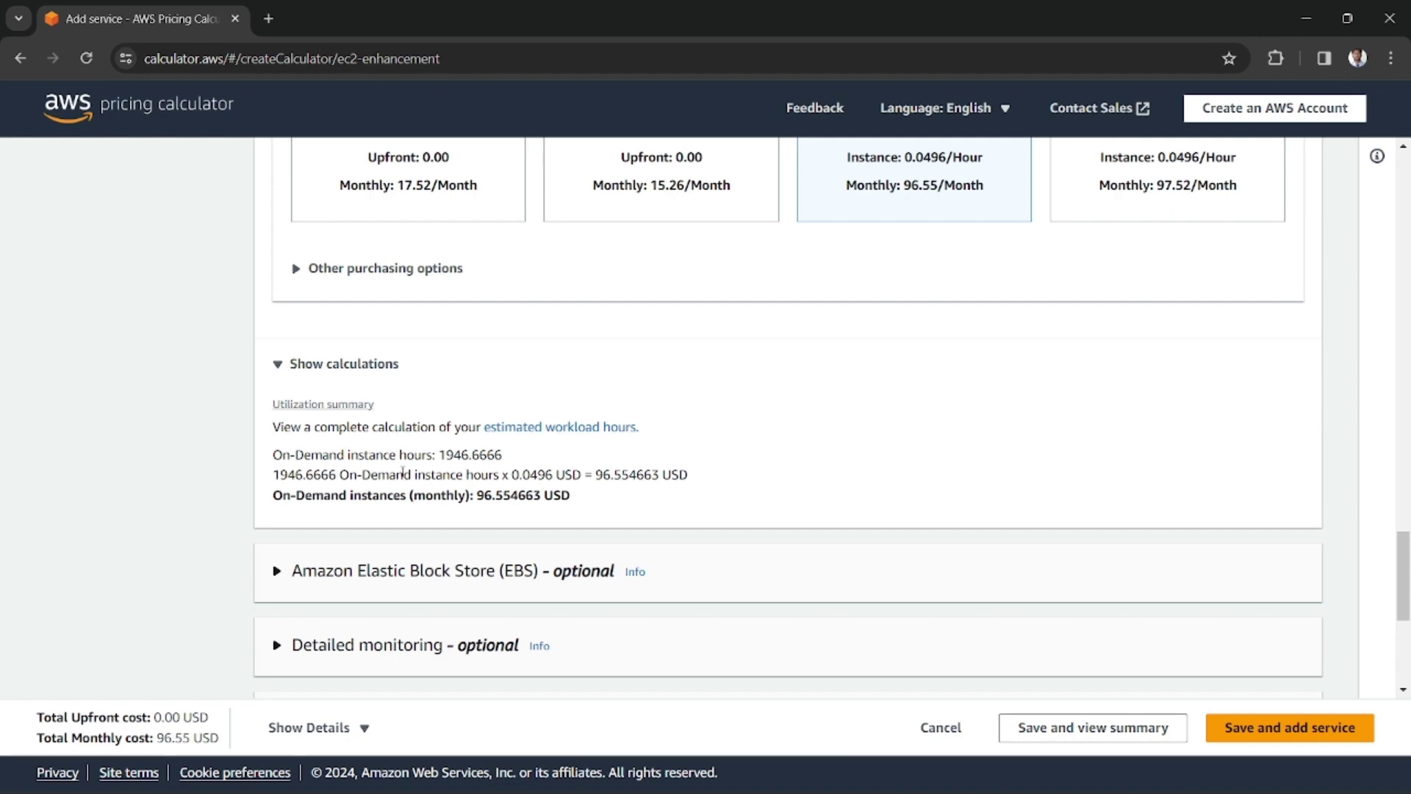
drag(465, 476, 551, 476)
click(564, 473)
scroll(787, 439, up, 9)
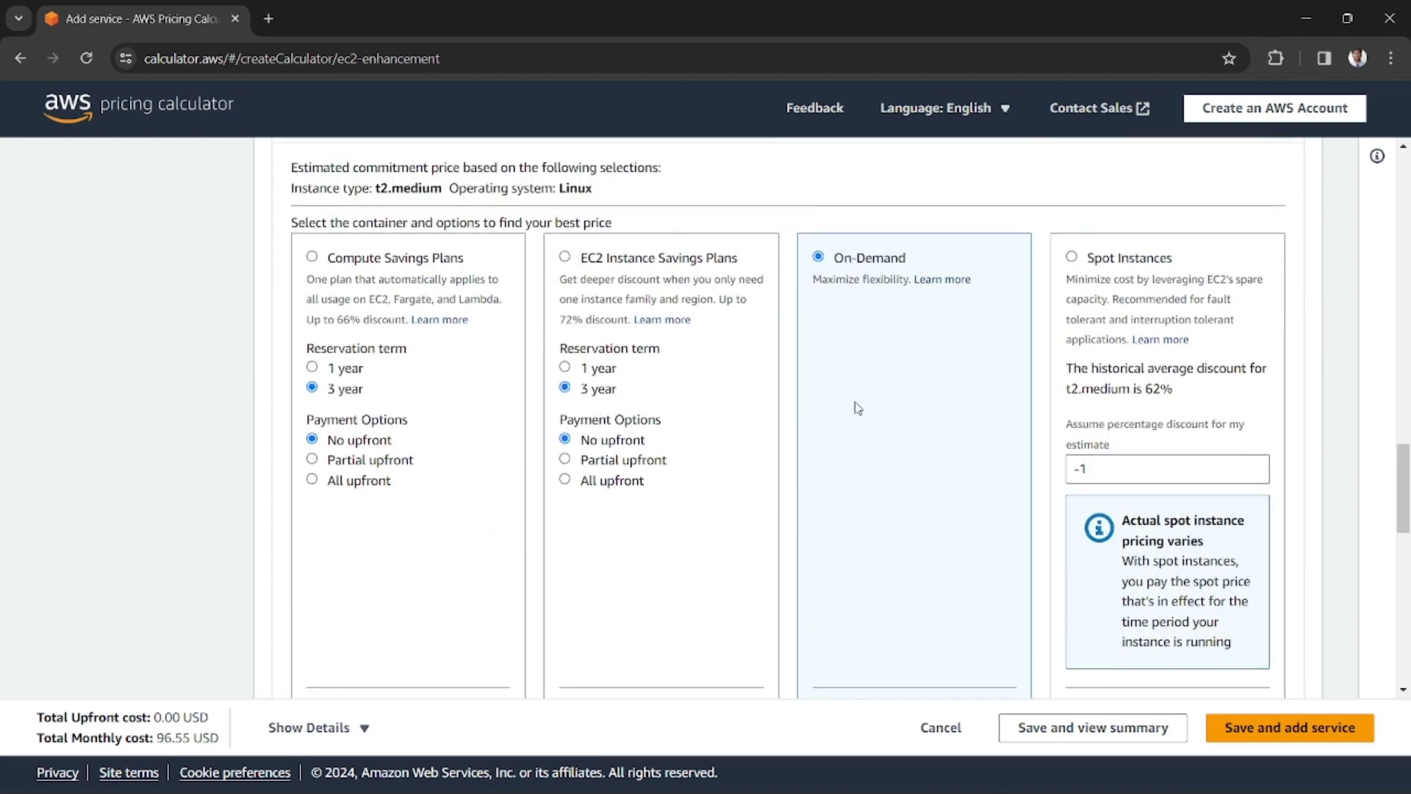
scroll(854, 407, down, 7)
scroll(592, 516, down, 2)
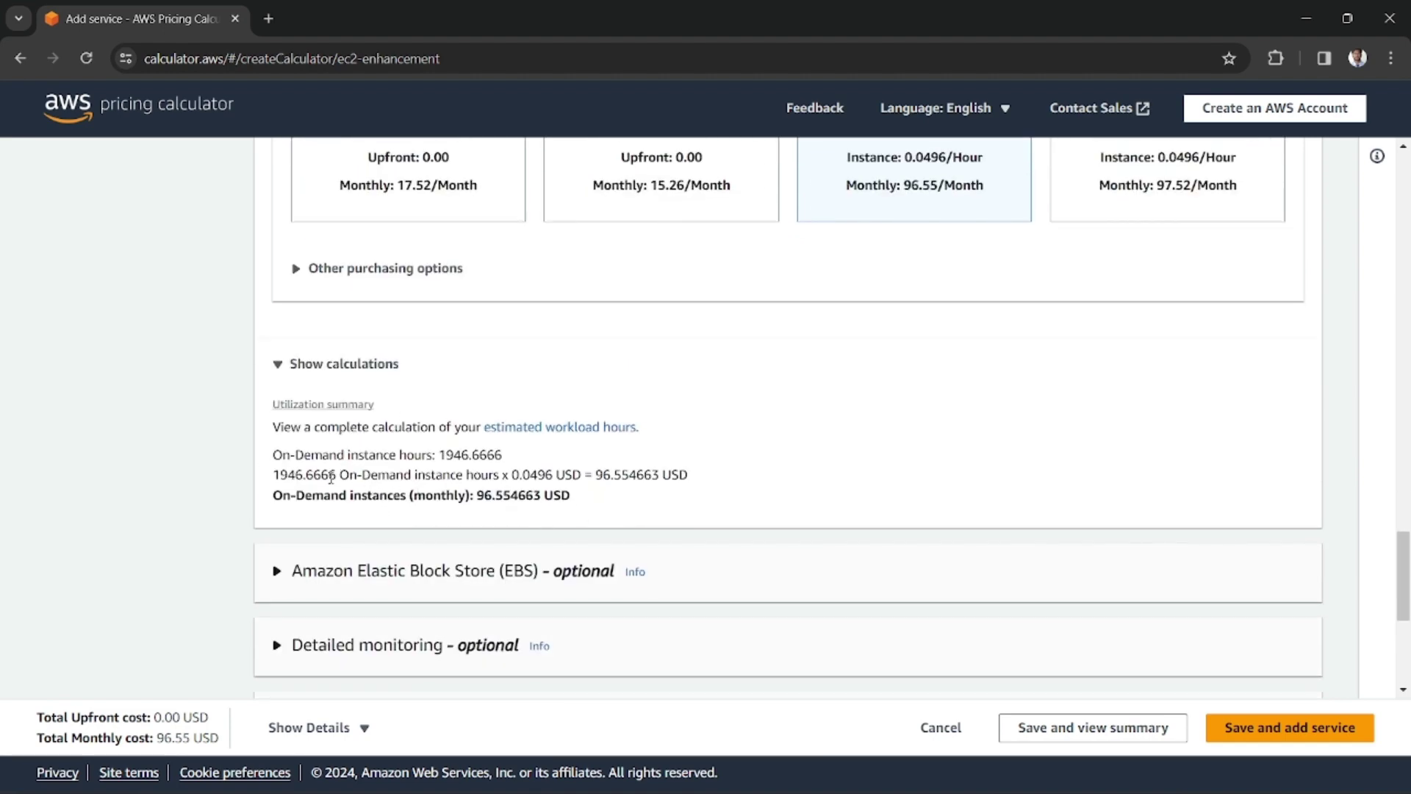
Examine how the On-Demand instance hours and the hourly rate make up the monthly cost.
drag(330, 478, 554, 478)
click(493, 482)
drag(456, 476, 555, 487)
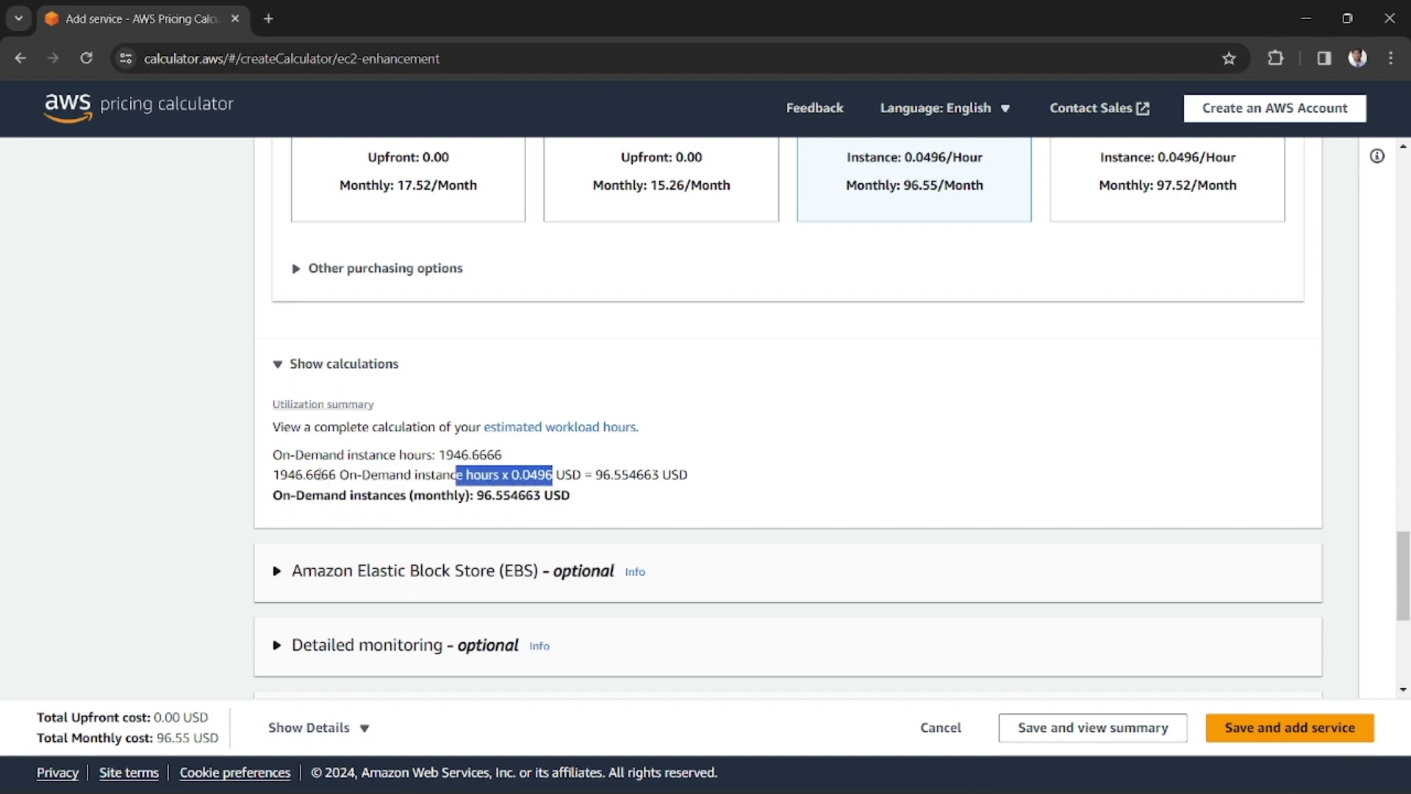
drag(279, 476, 674, 475)
double_click(386, 475)
click(599, 474)
click(520, 481)
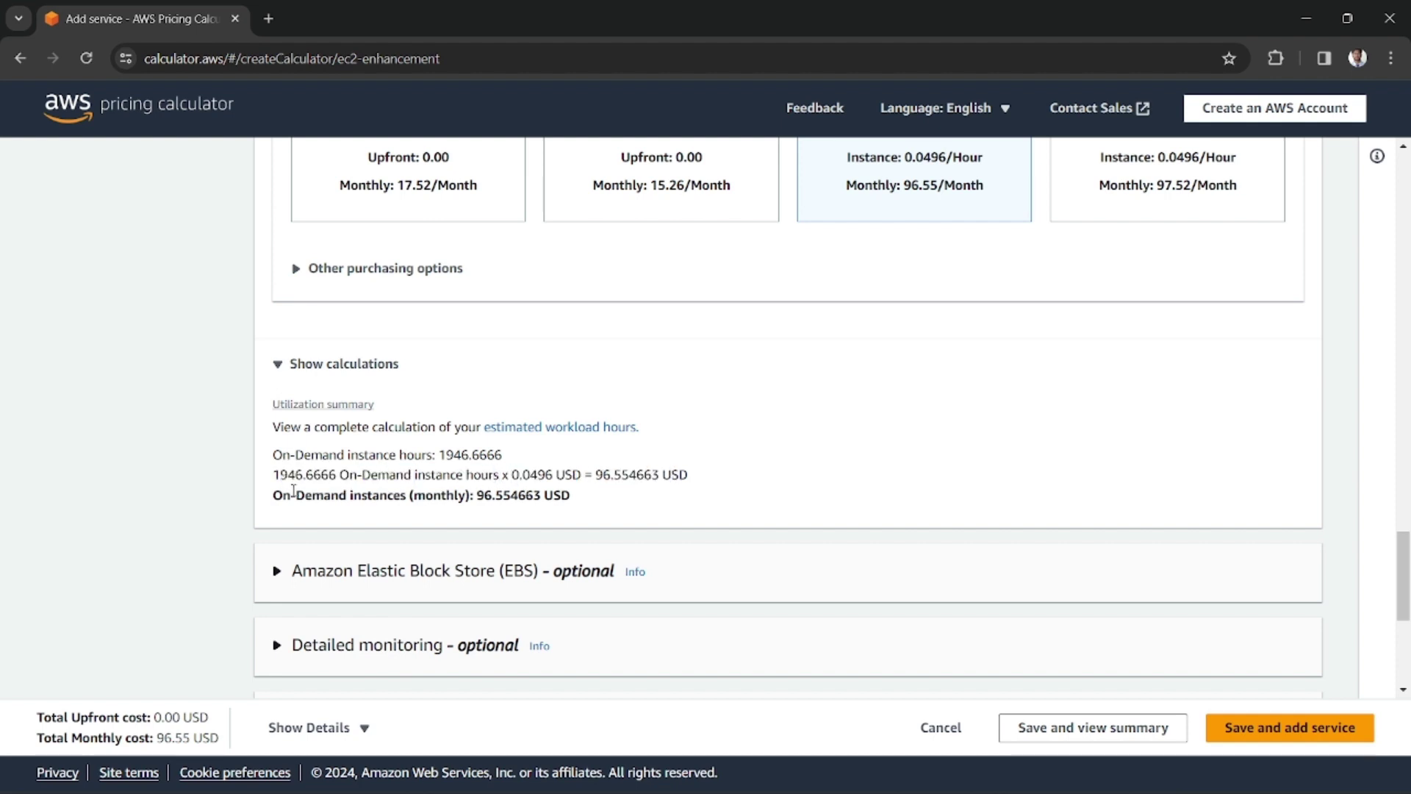
drag(285, 496, 427, 500)
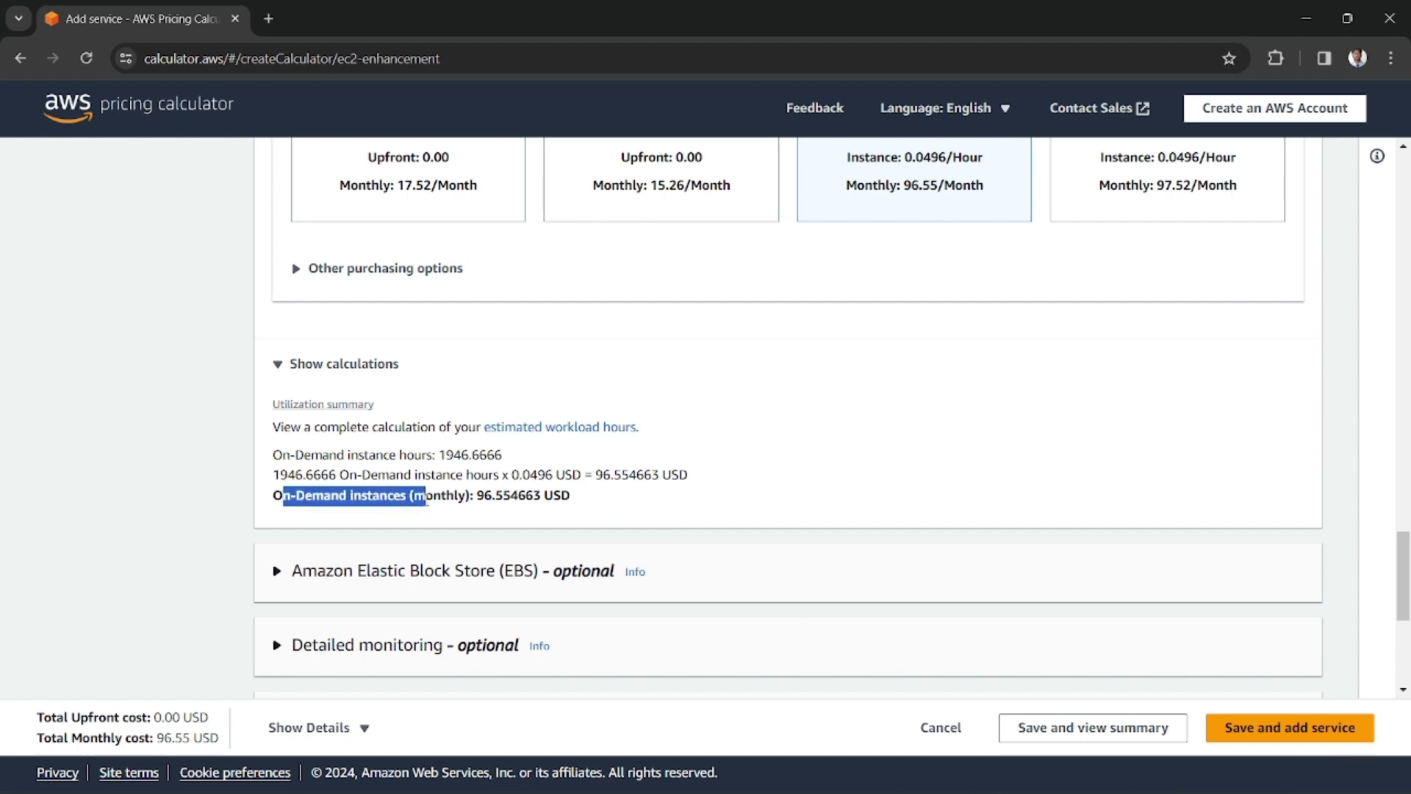
double_click(426, 497)
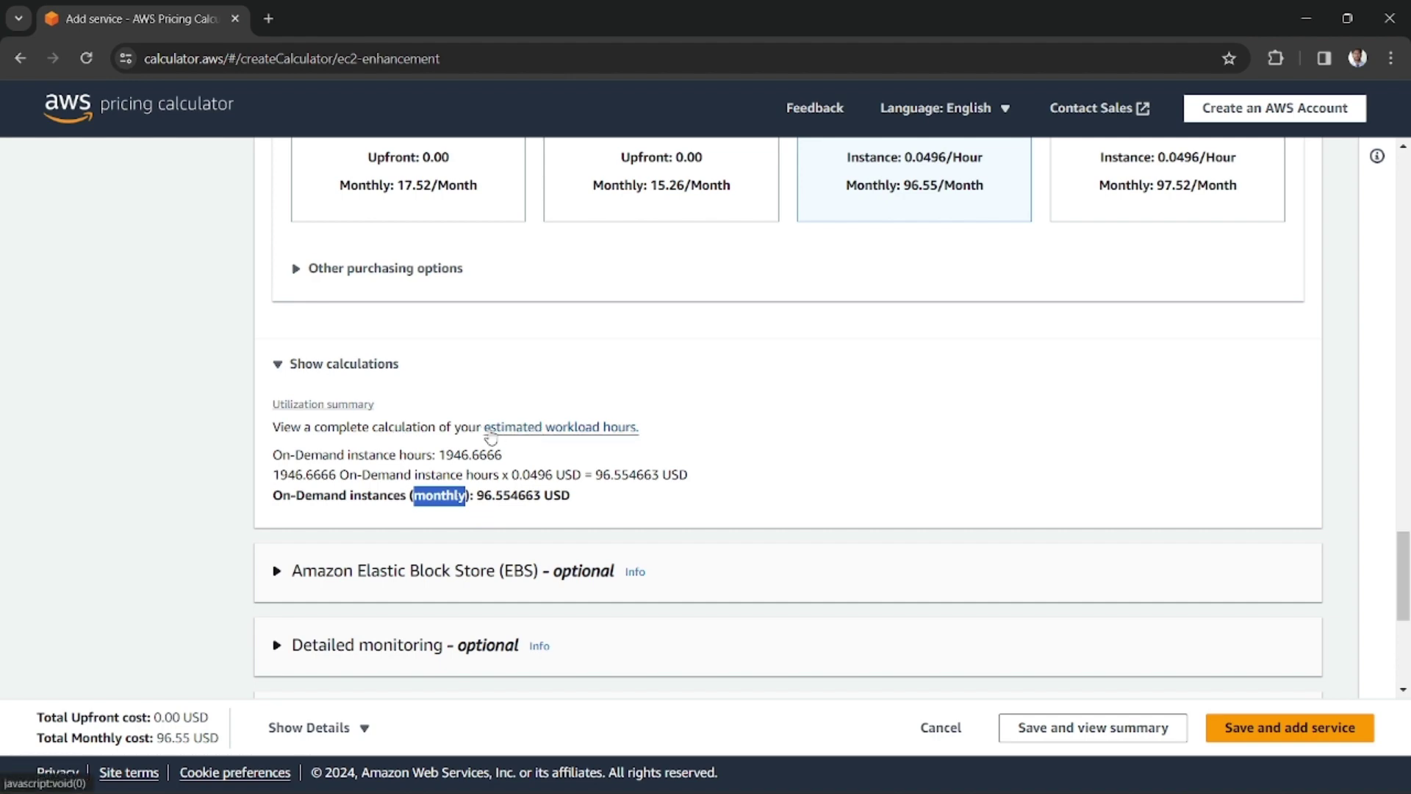
Open the complete calculation of estimated workload hours and examine the workload hours per day.
click(571, 437)
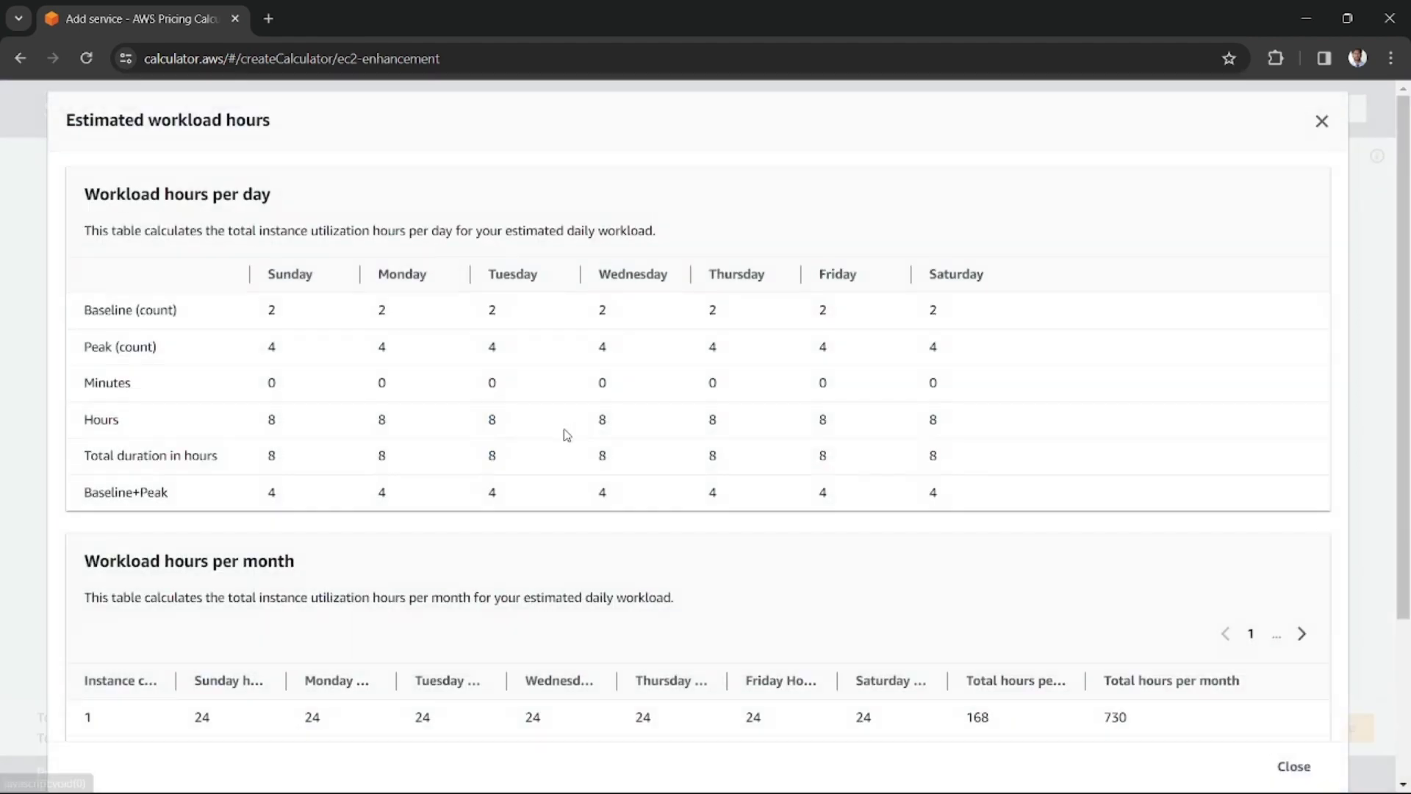
scroll(478, 463, down, 2)
scroll(469, 449, up, 3)
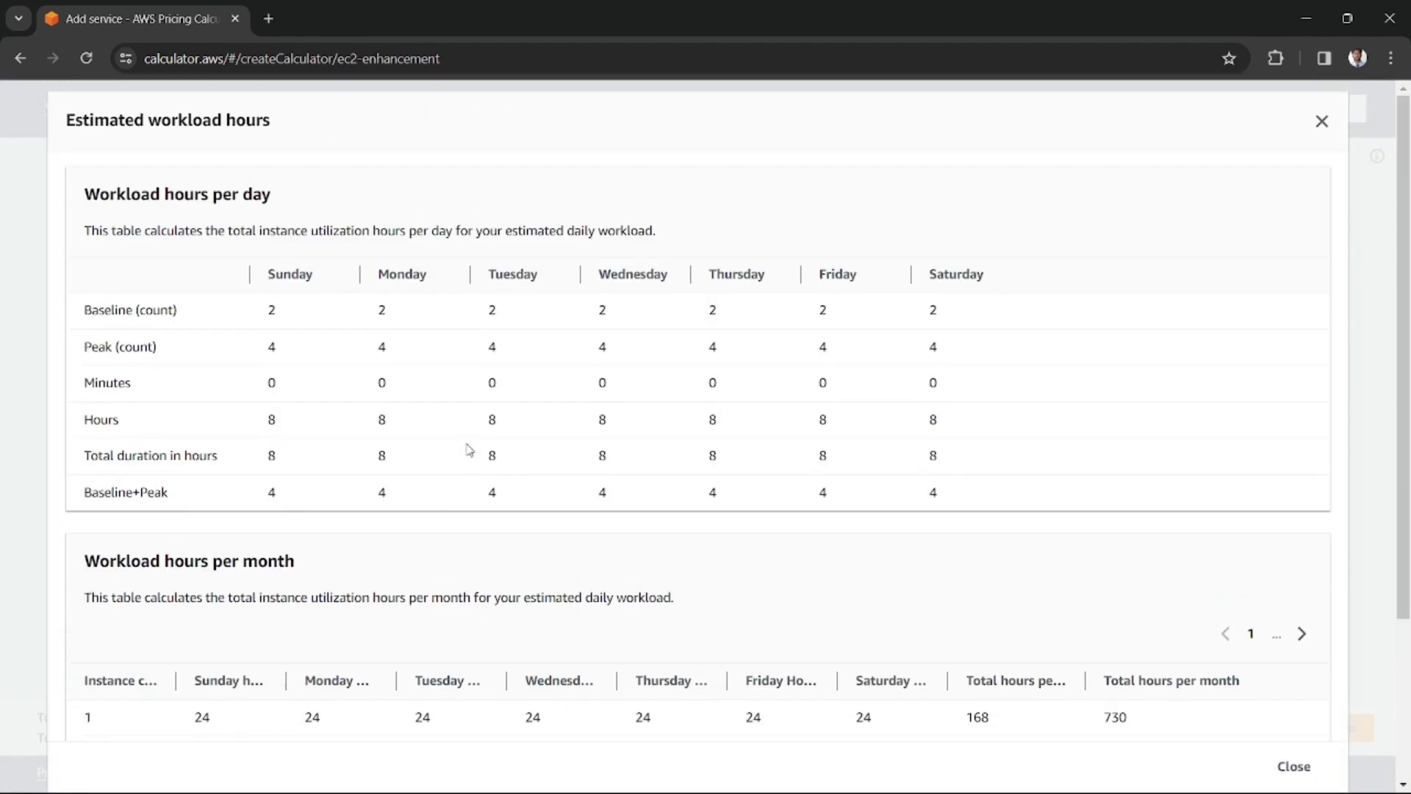
drag(109, 194, 275, 195)
Widen the instance count column, review the monthly workload hours and utilization summary, and close the estimated workload hours.
scroll(345, 374, down, 3)
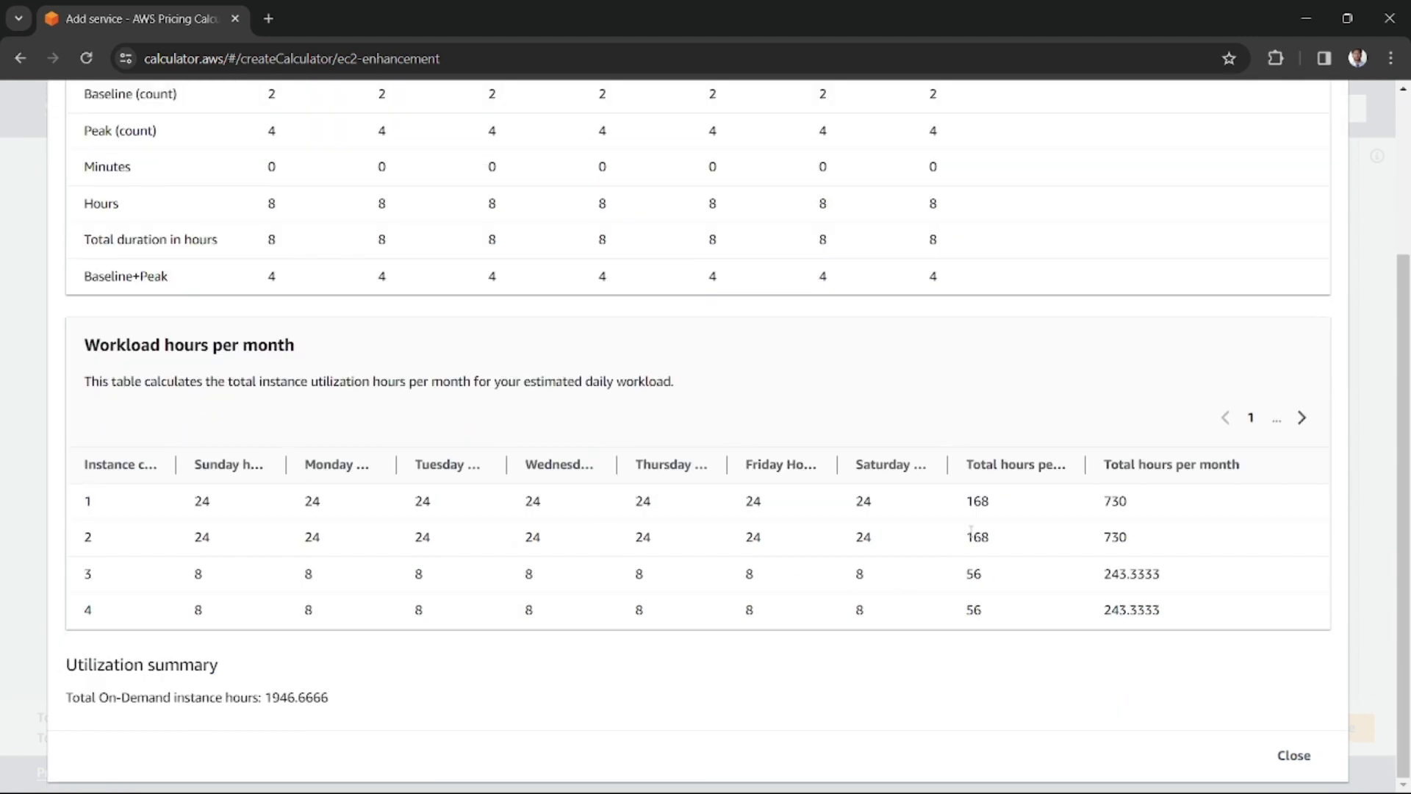
drag(1102, 502, 1137, 518)
drag(176, 465, 233, 489)
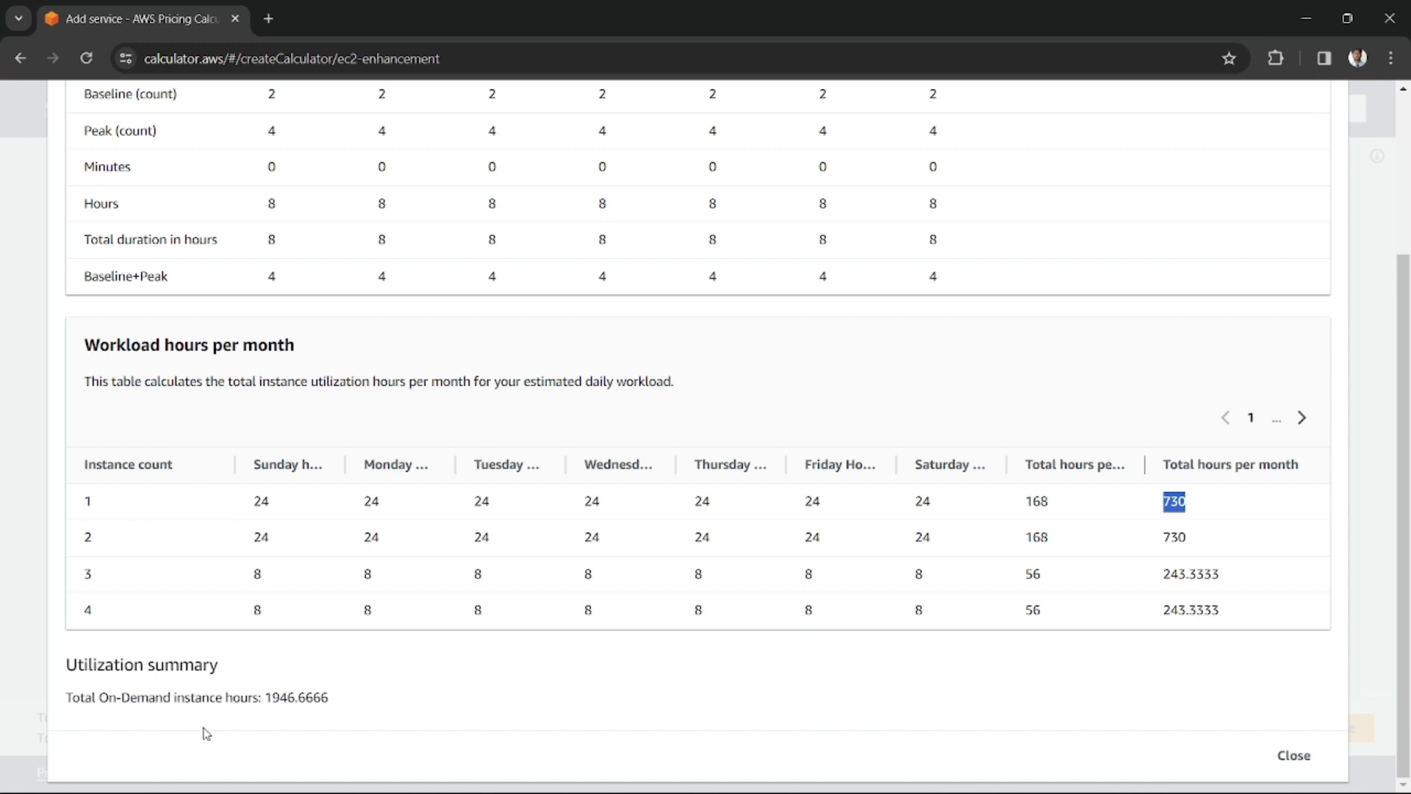
drag(216, 698, 333, 719)
drag(1184, 498, 1229, 621)
click(1232, 622)
drag(1052, 617, 977, 521)
click(982, 579)
click(1293, 758)
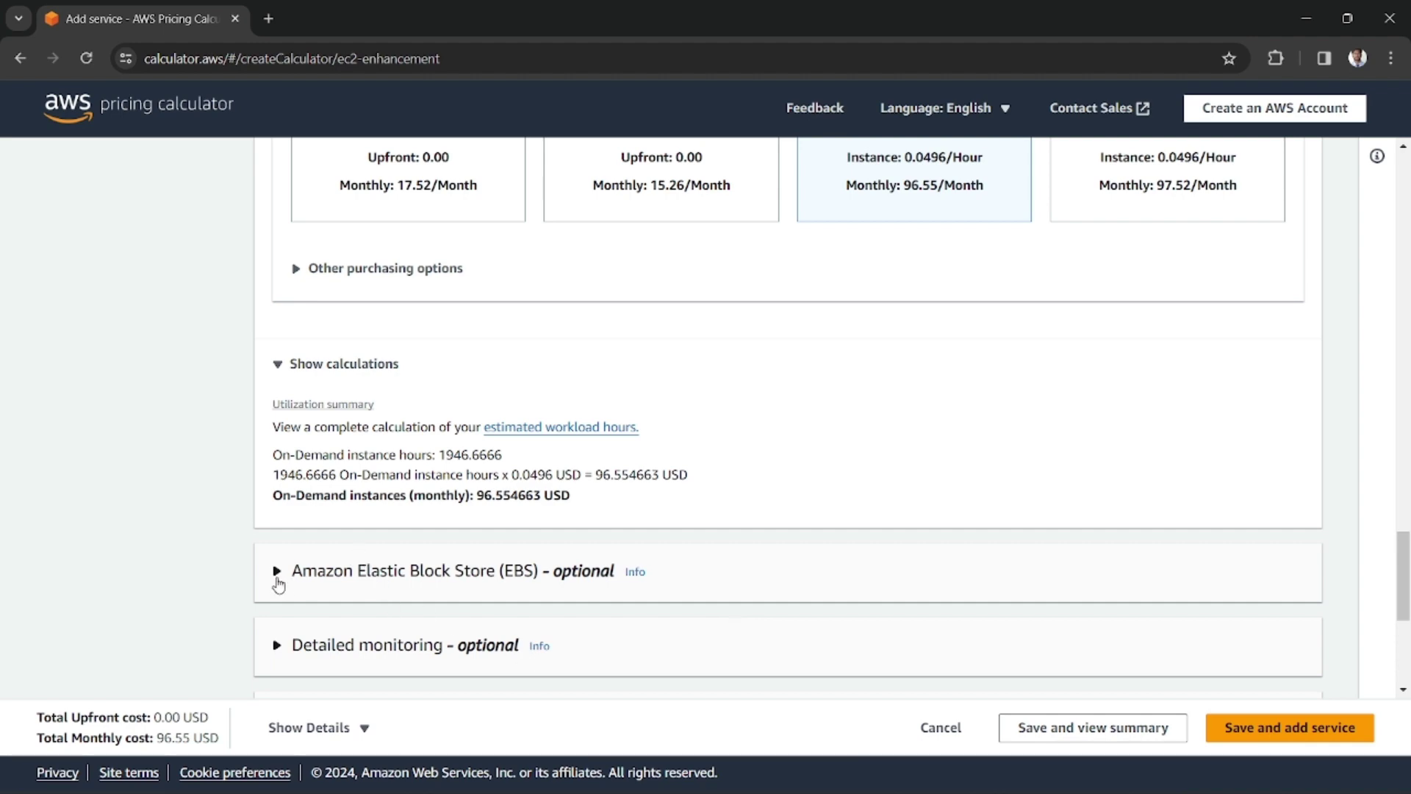
Open the optional EBS settings, choose General Purpose SSD (gp3) storage for each instance, and set its IOPS to 30.
scroll(341, 552, down, 5)
scroll(403, 504, up, 1)
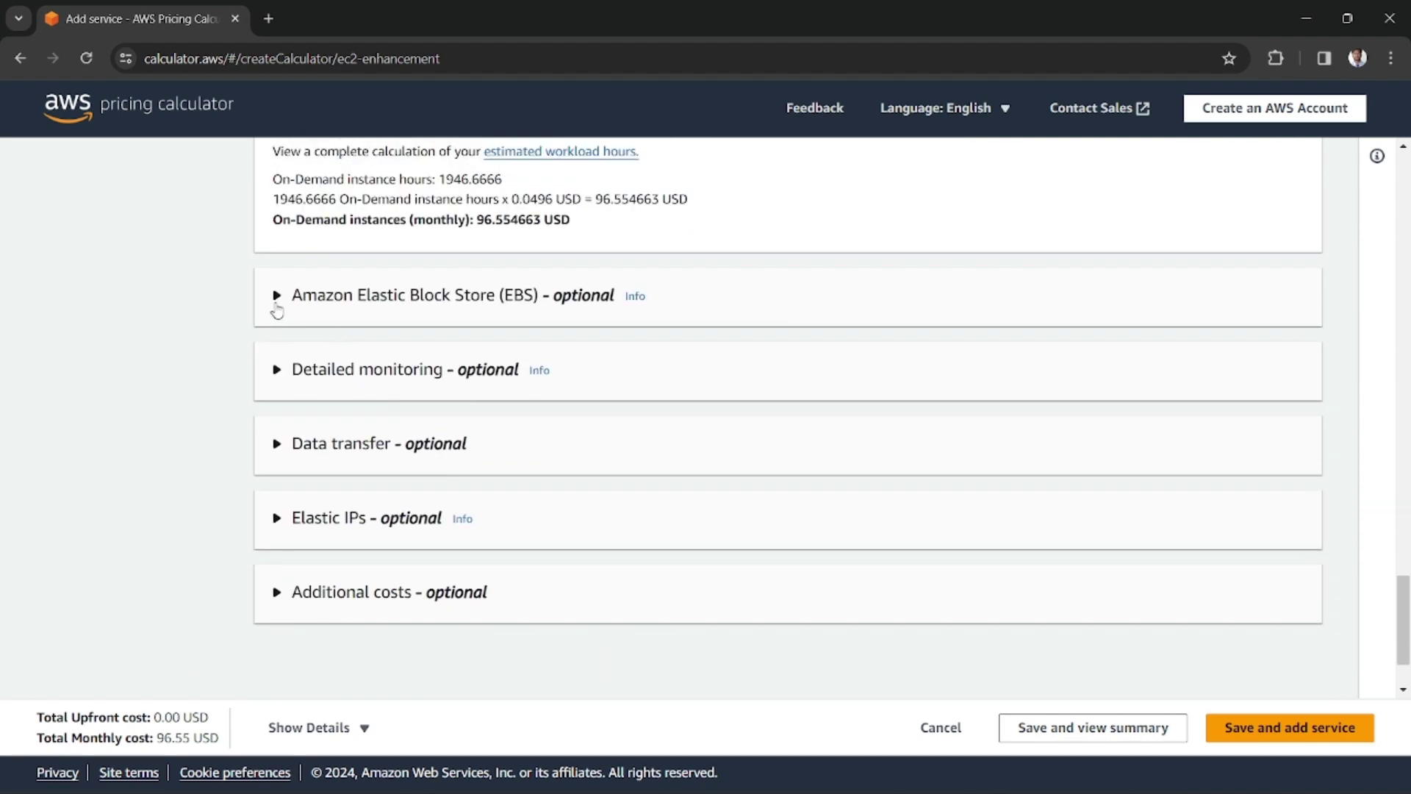
click(277, 309)
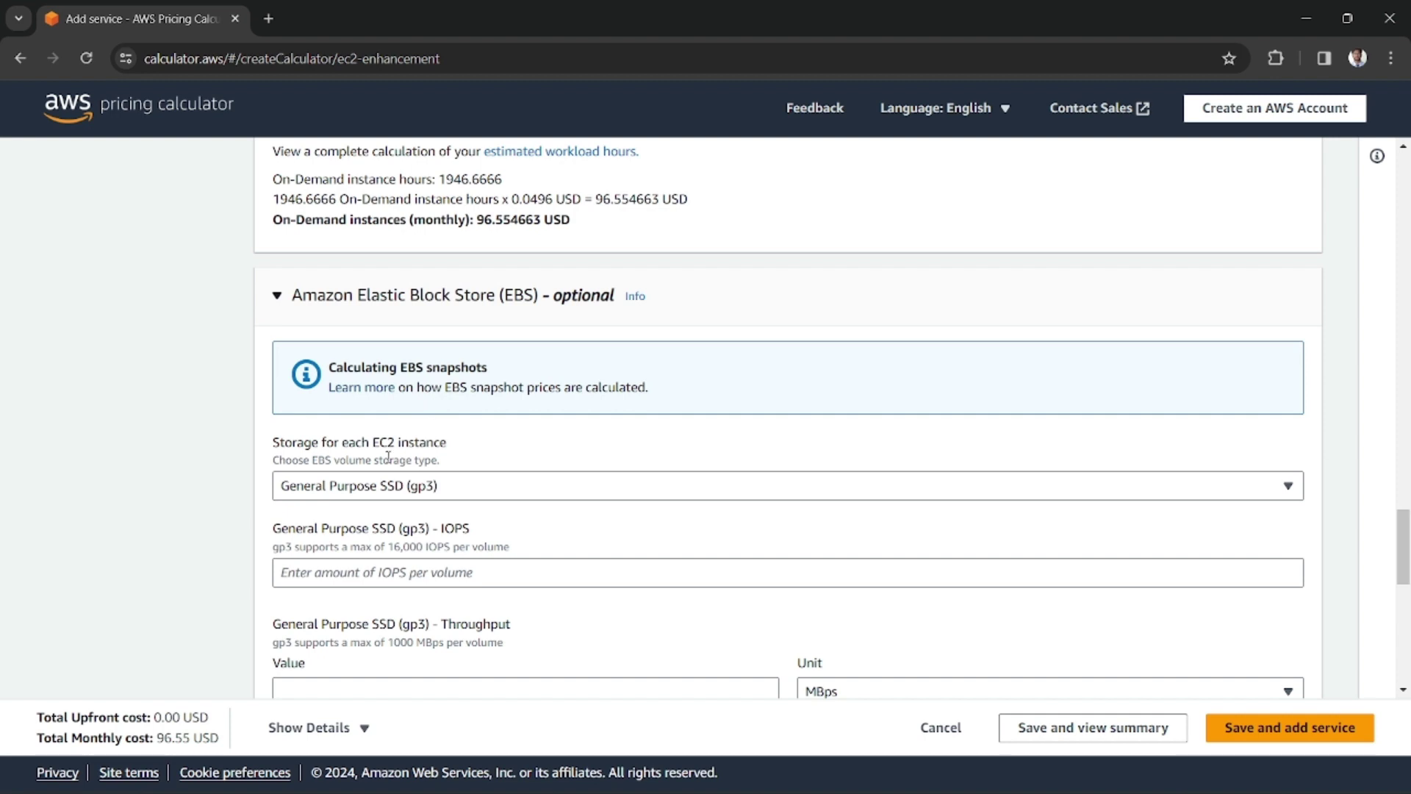
click(467, 486)
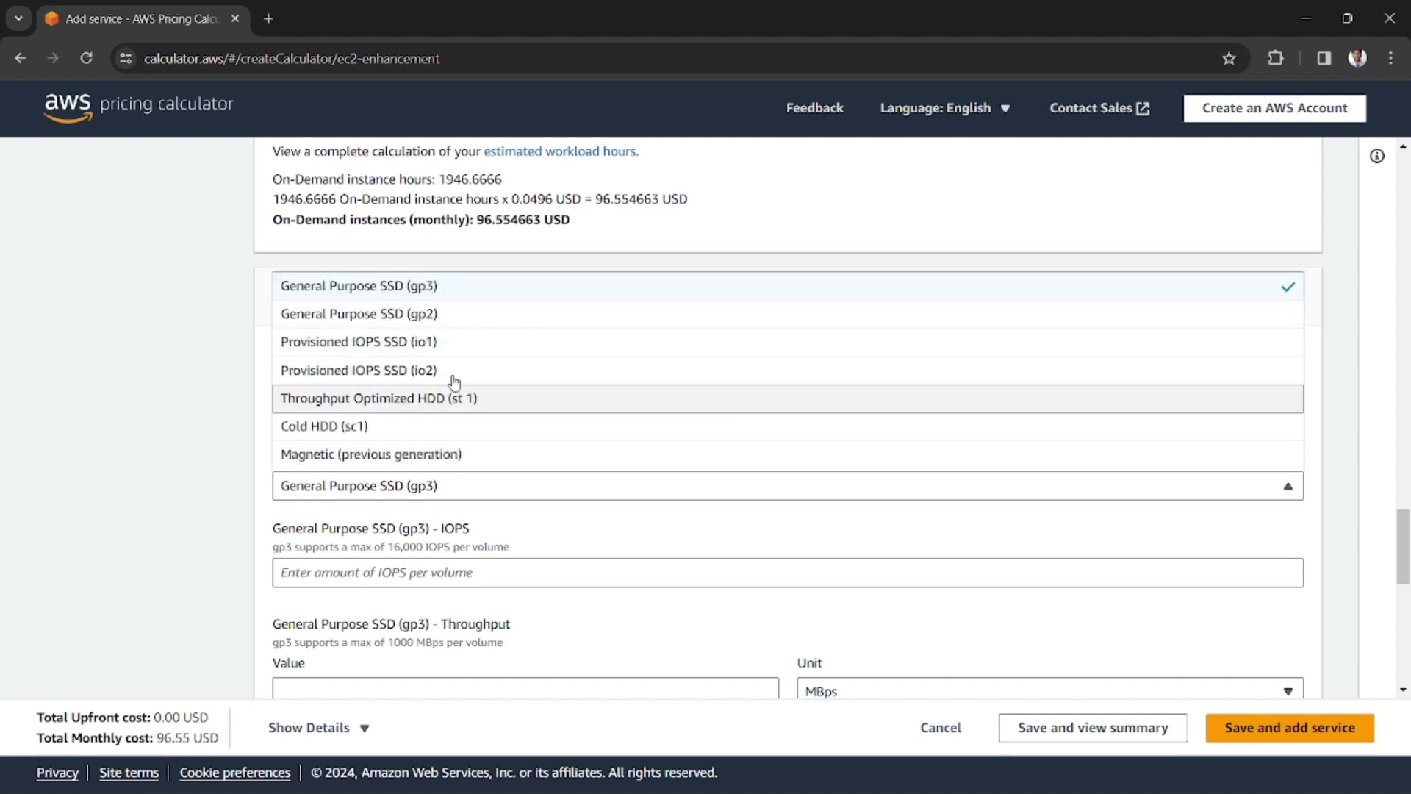
click(453, 293)
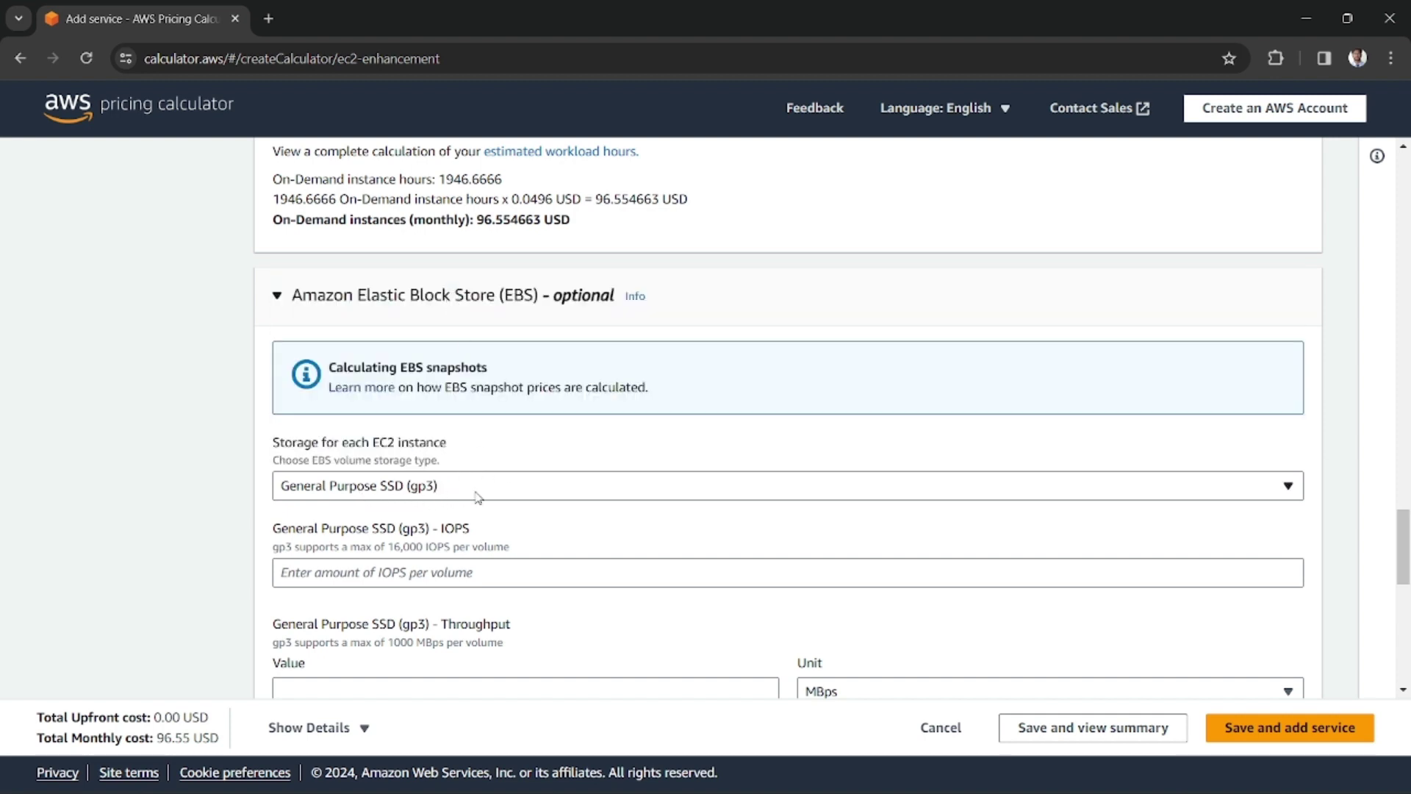
scroll(477, 497, down, 3)
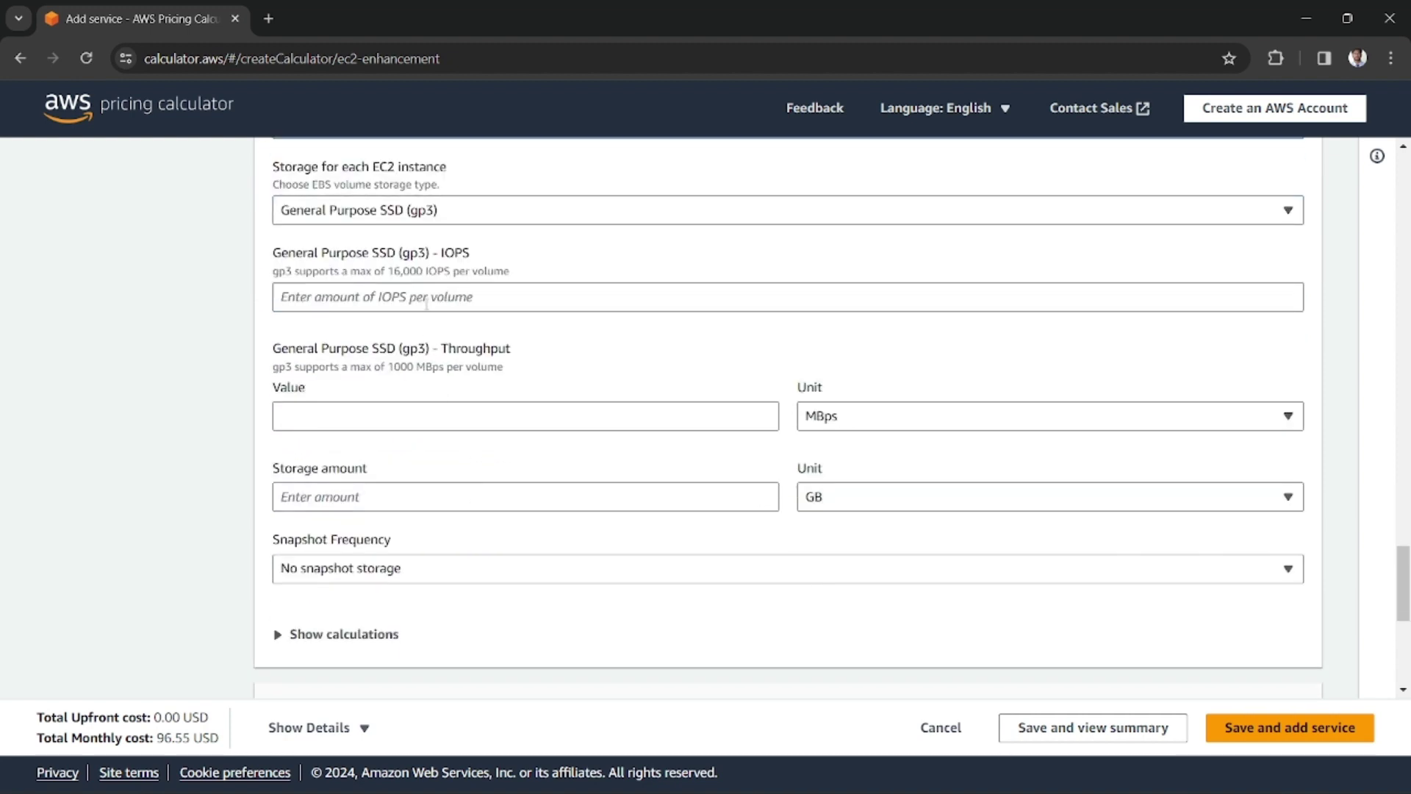
click(428, 299)
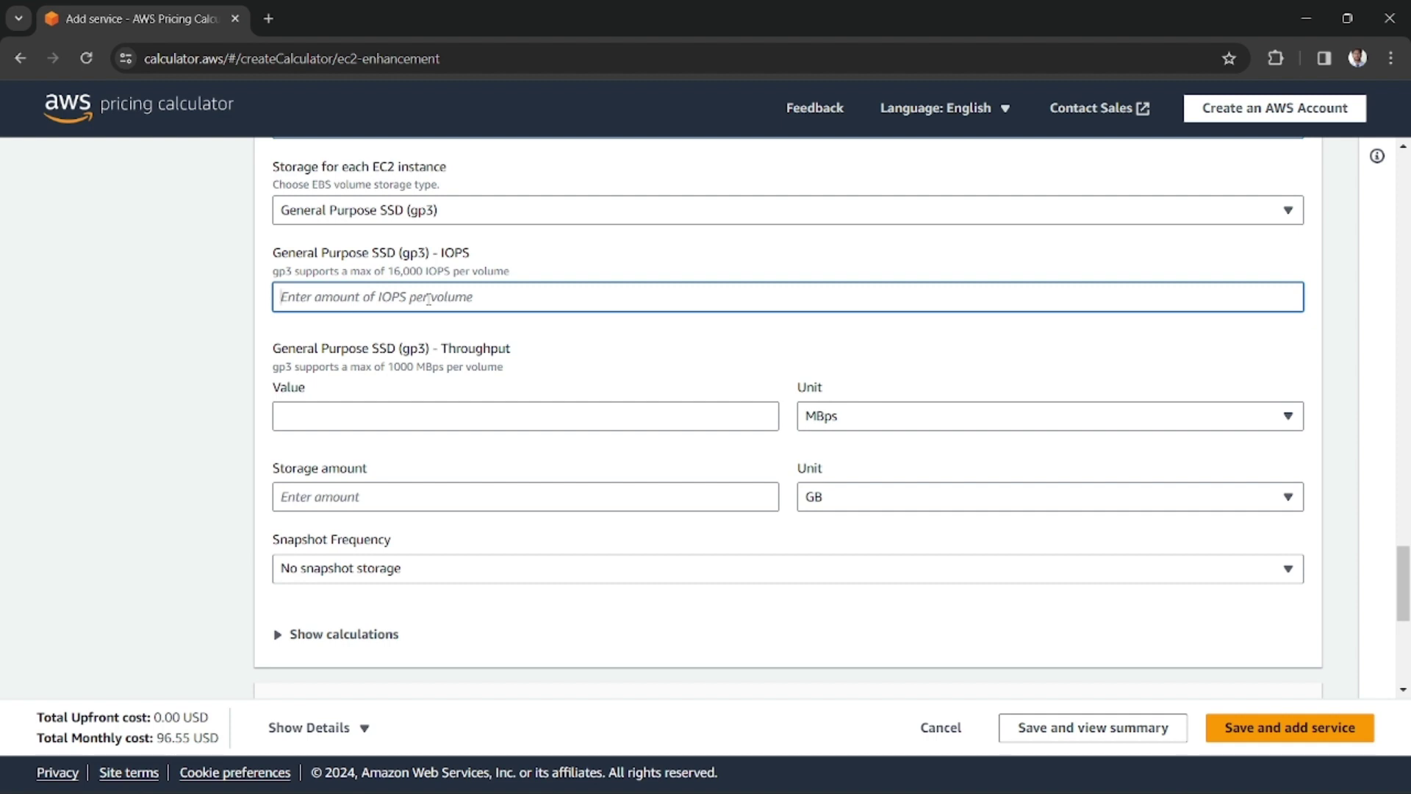
text(30)
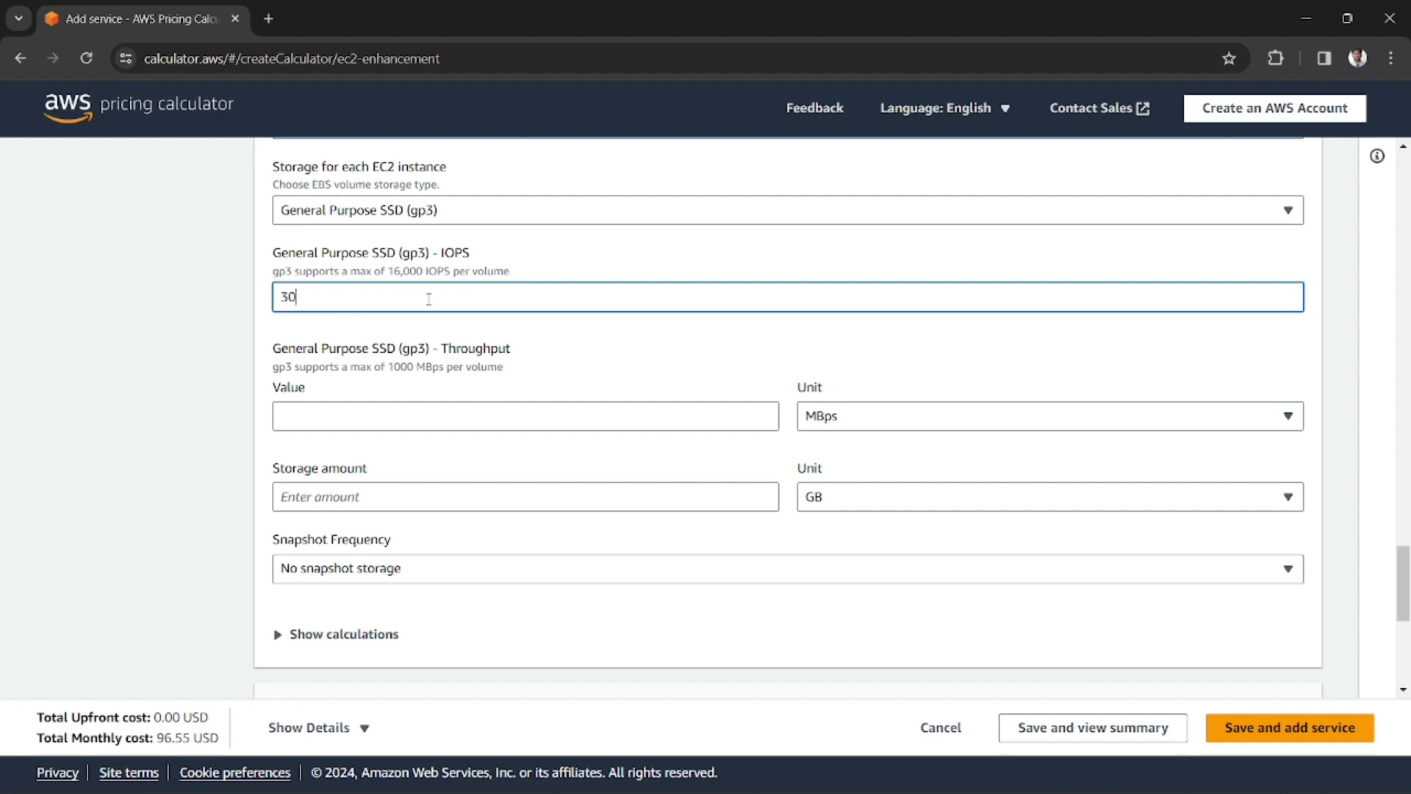
scroll(441, 309, up, 1)
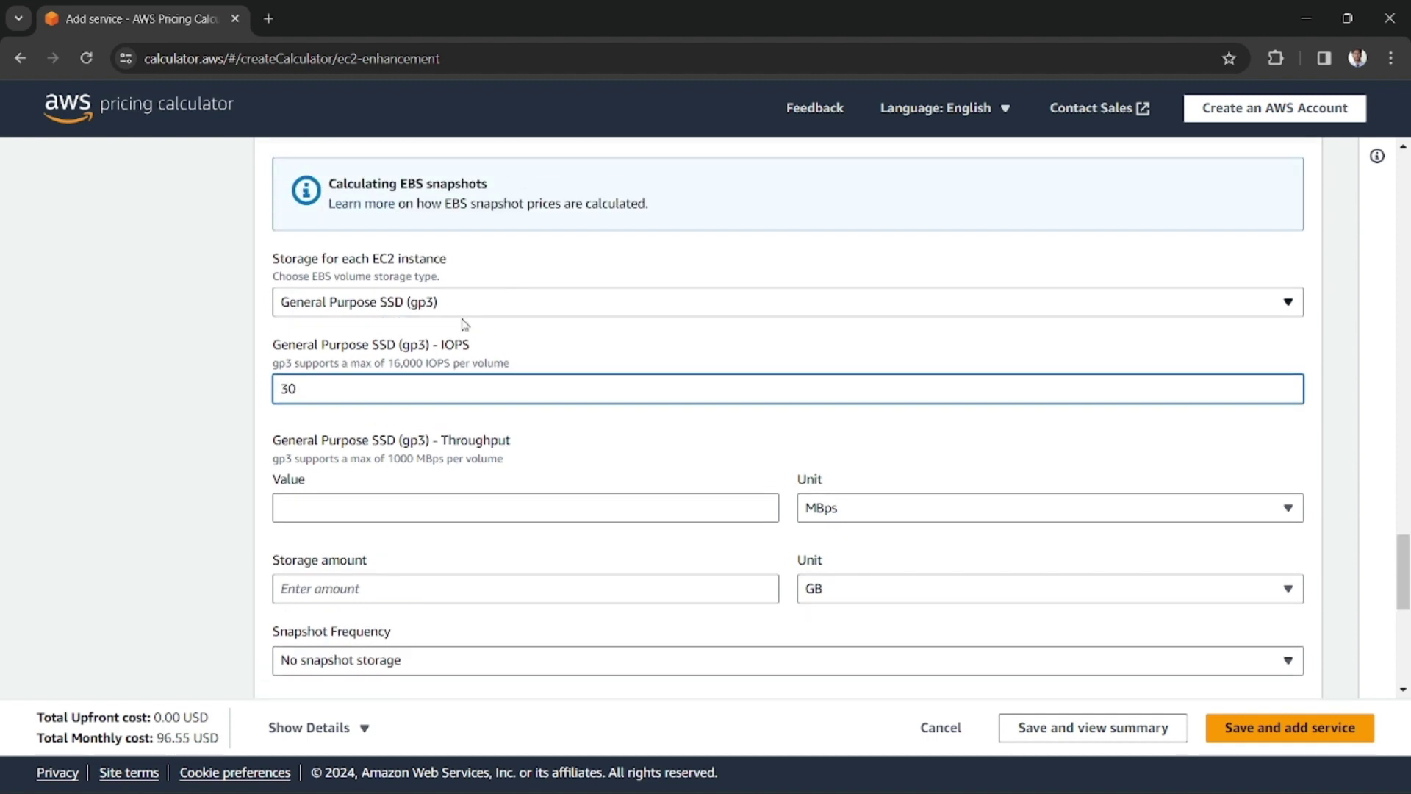
click(567, 456)
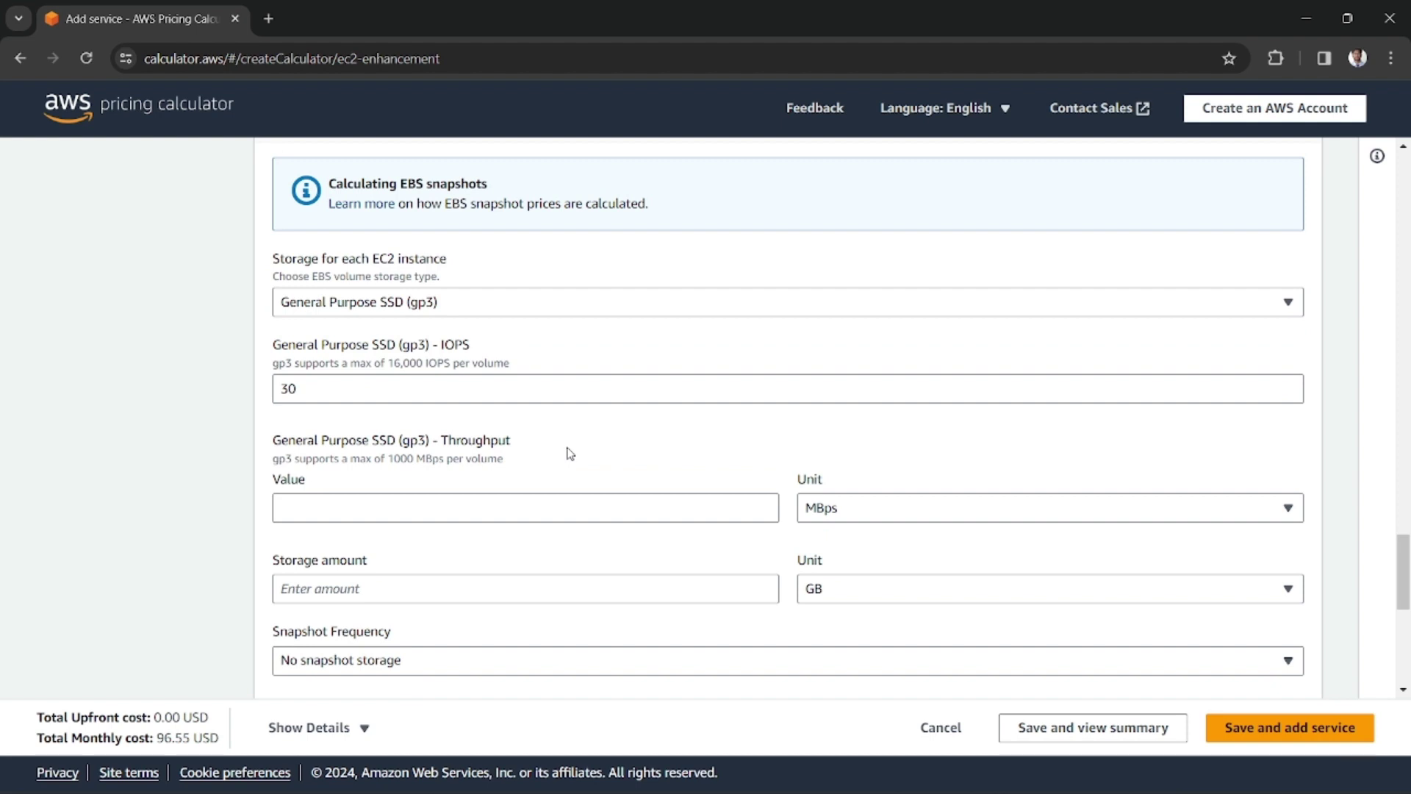
Show the EBS calculations and examine the total monthly EBS cost.
scroll(483, 432, down, 3)
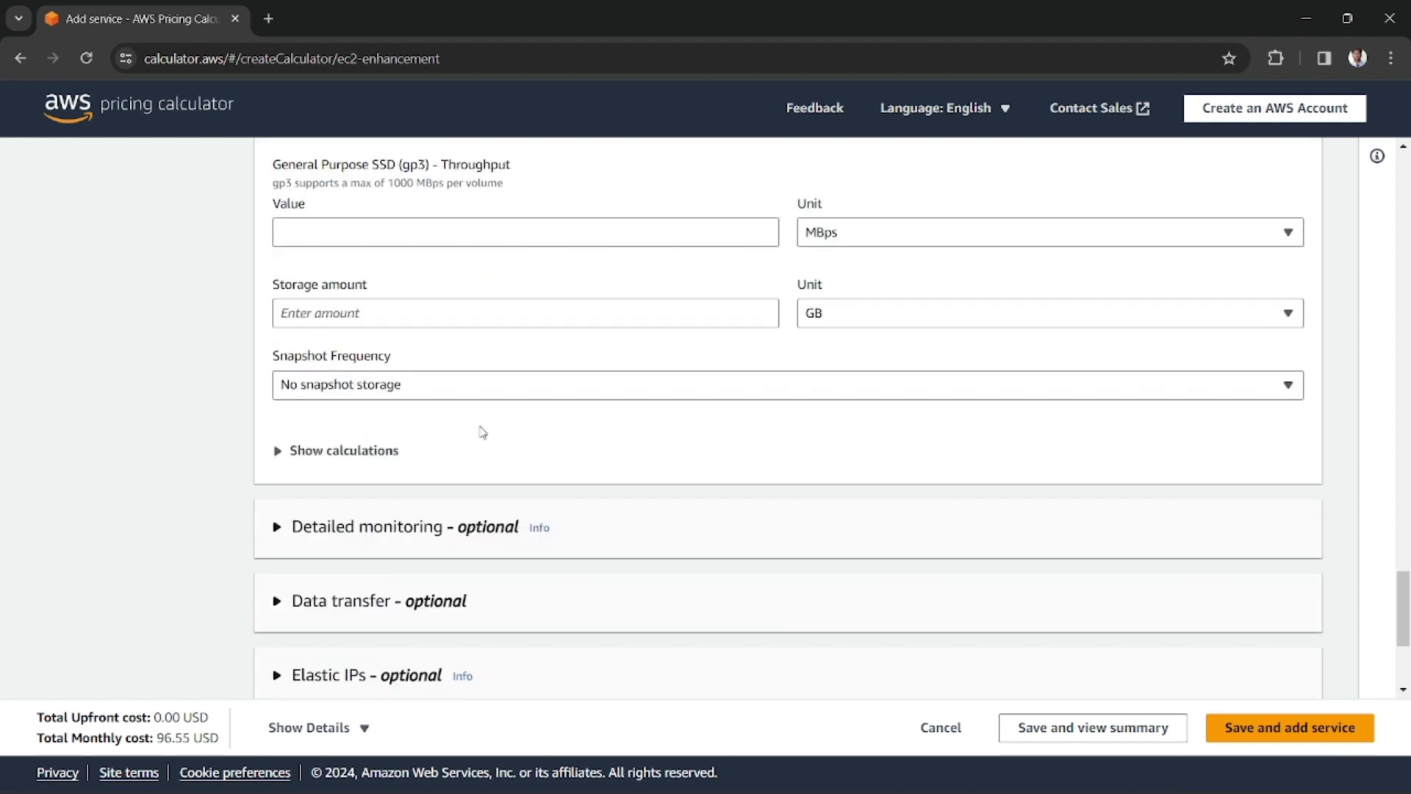
scroll(483, 432, down, 1)
click(296, 362)
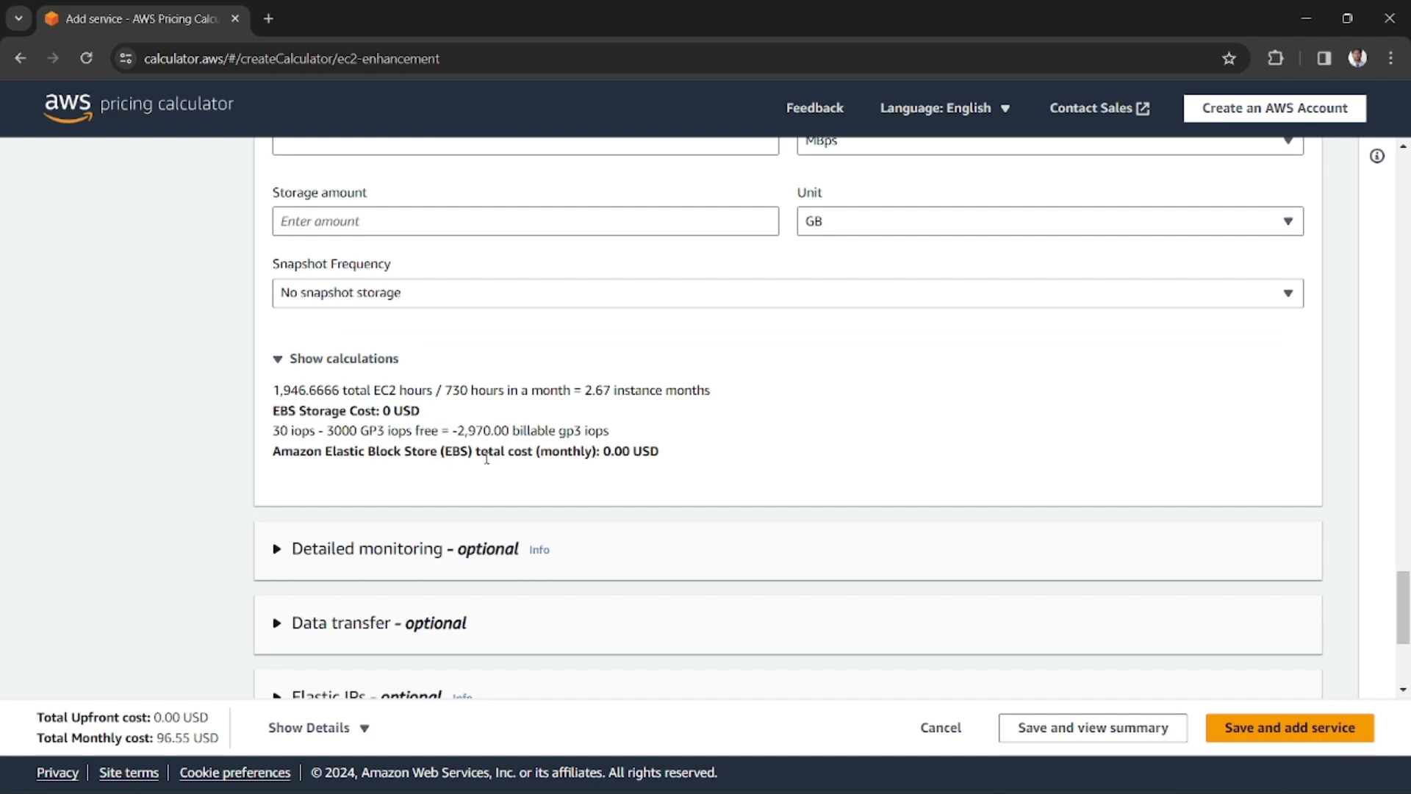
drag(368, 451, 513, 451)
double_click(565, 451)
scroll(345, 386, up, 3)
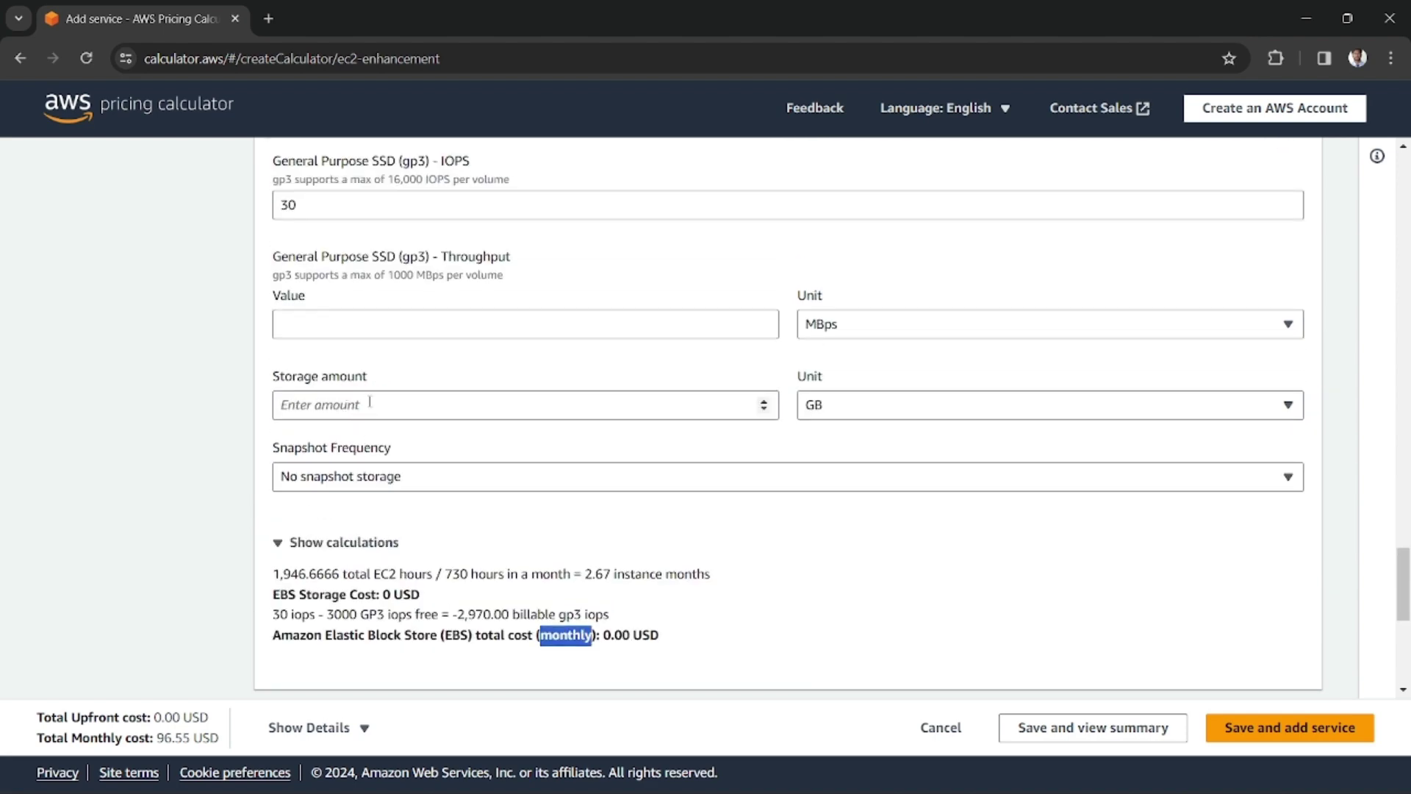
Set the EBS snapshot frequency to Weekly, collapse the calculations, and set the amount changed per snapshot to 1 GB.
click(389, 478)
click(389, 478)
click(393, 483)
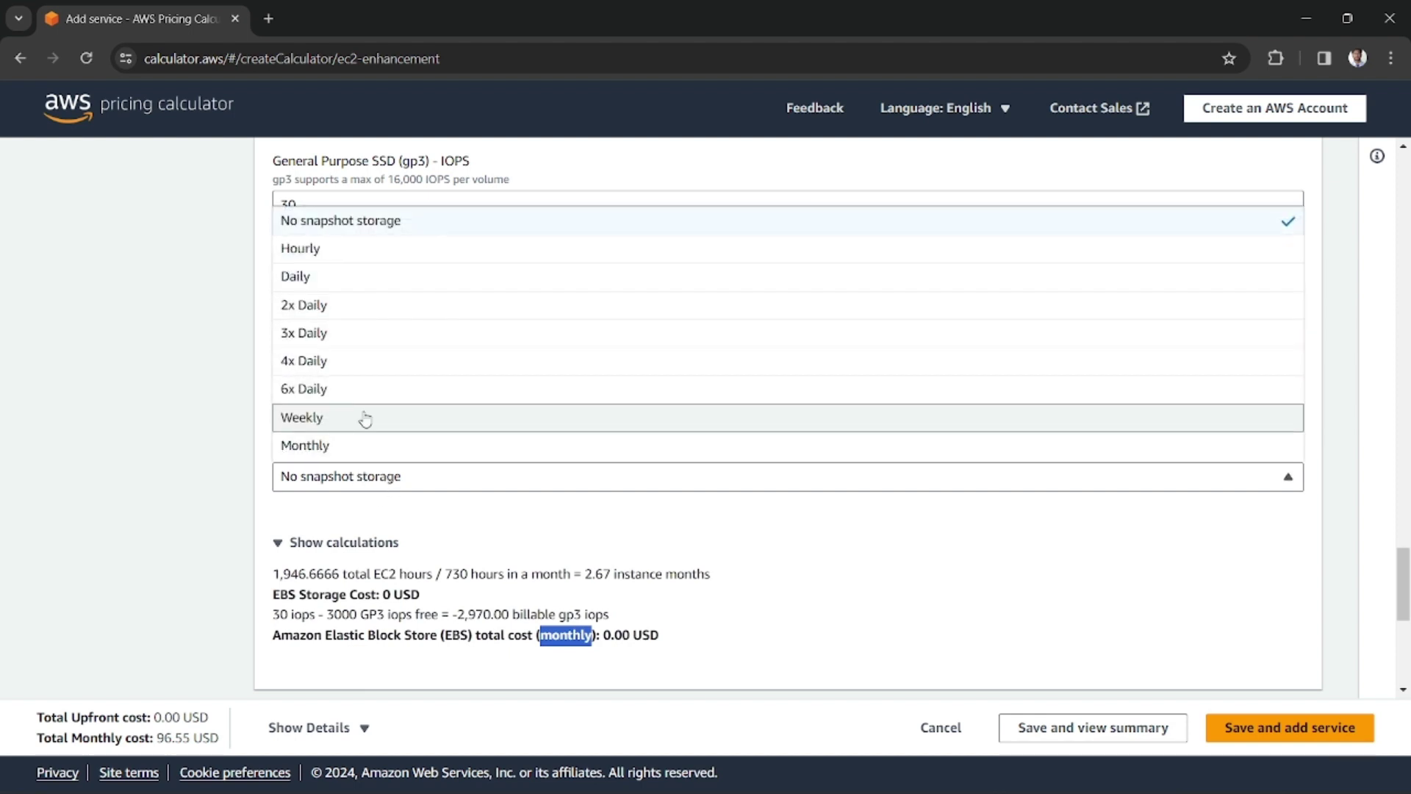
click(366, 419)
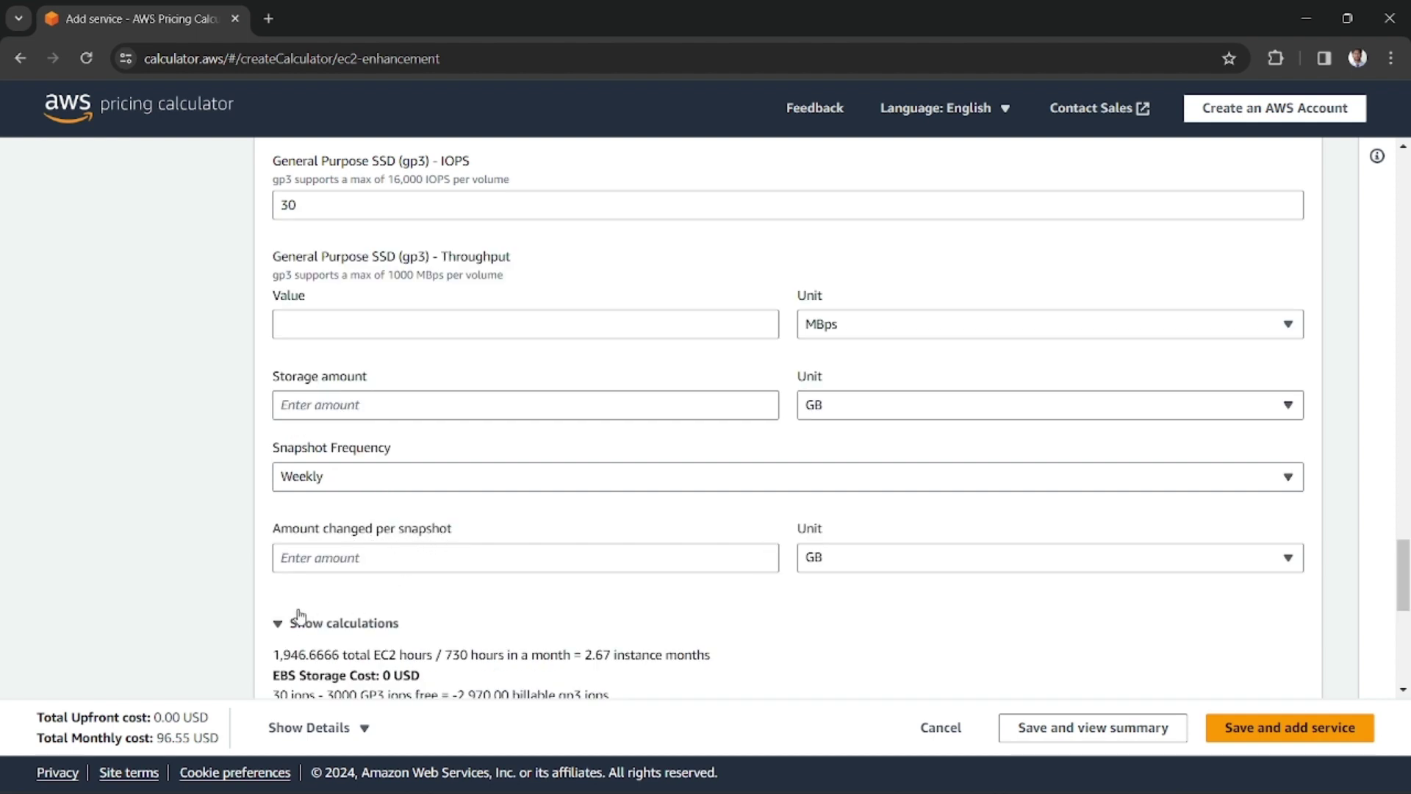
click(280, 629)
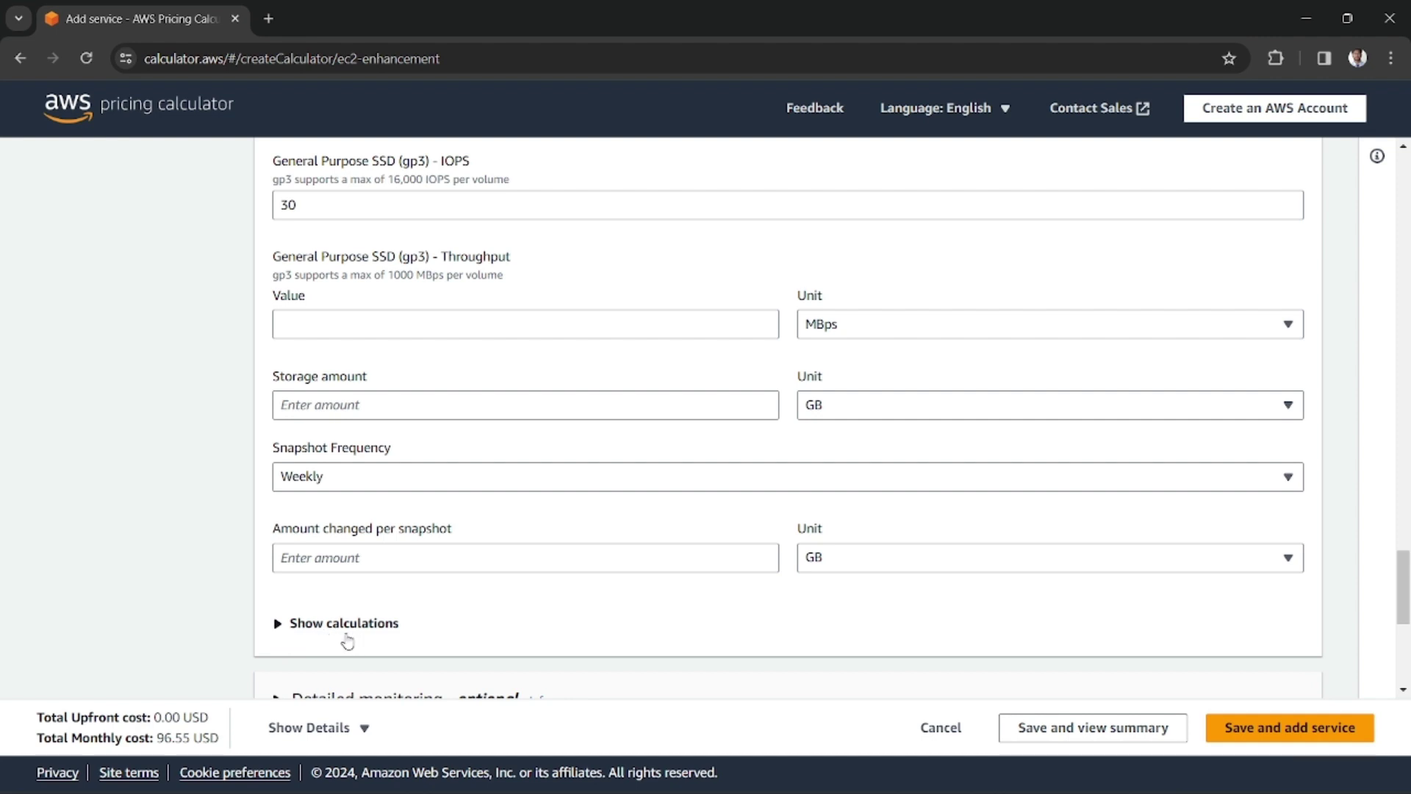
click(436, 571)
text(1)
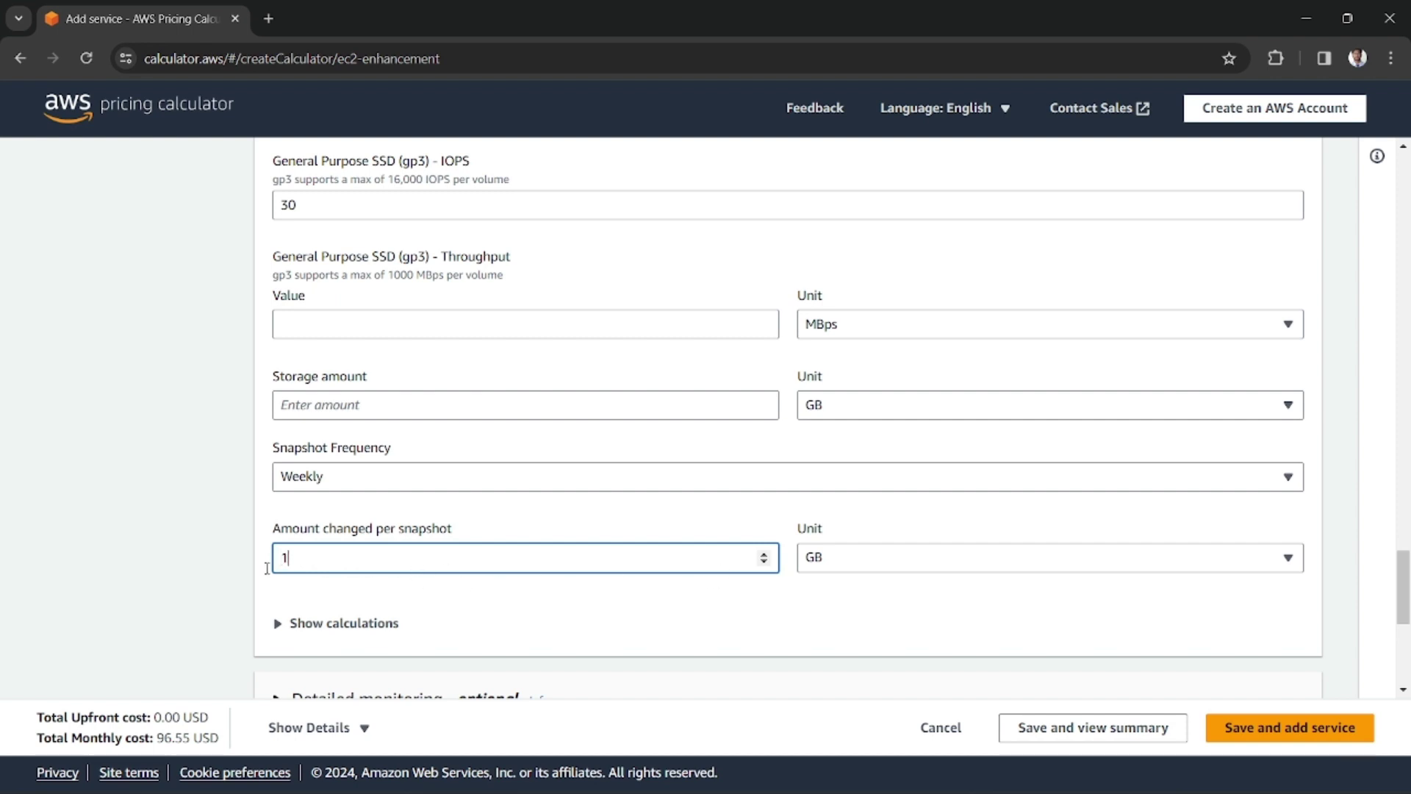
click(179, 552)
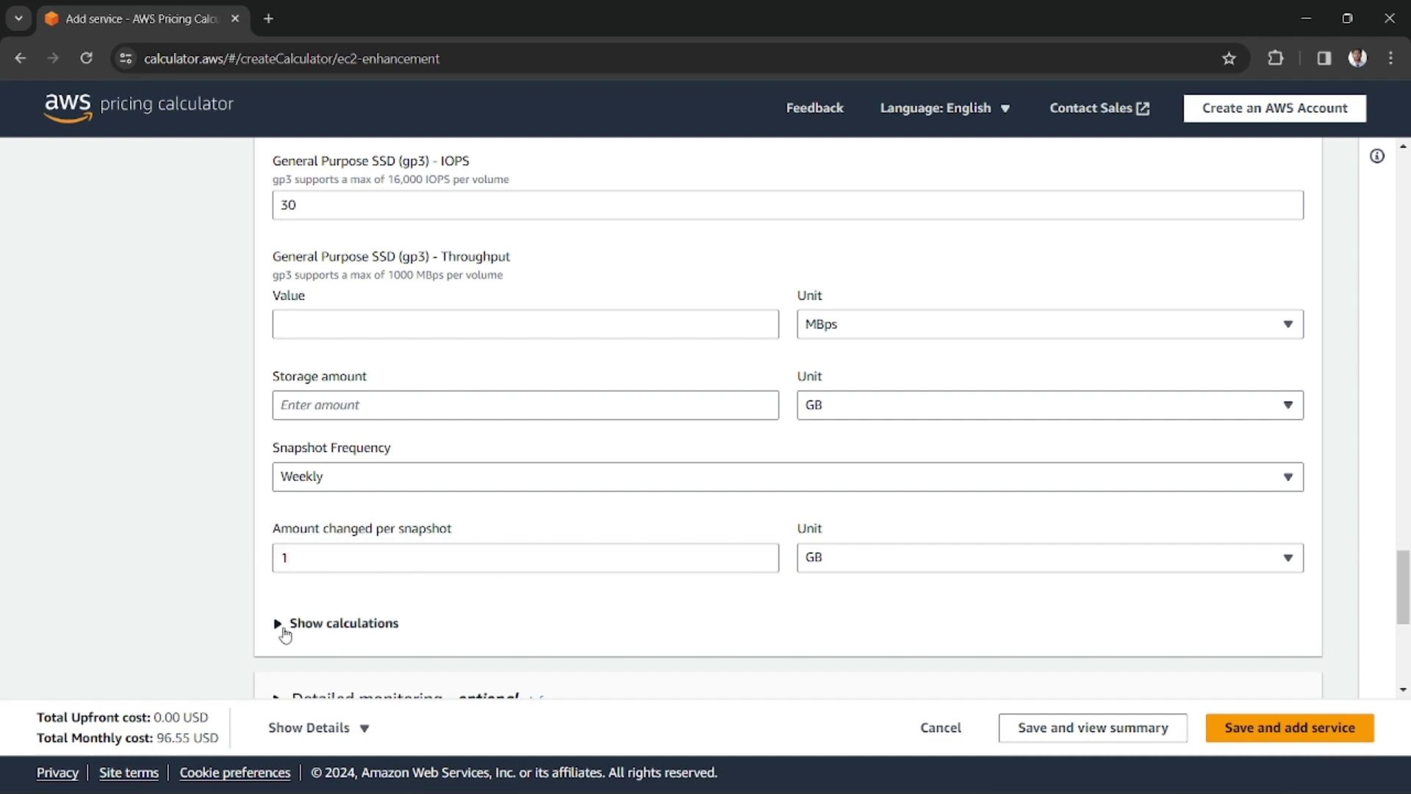
Show the EBS calculations again, examine how the instance months are derived from the monthly hours, and collapse them.
scroll(378, 470, up, 3)
scroll(378, 471, down, 3)
click(278, 622)
scroll(463, 536, down, 1)
scroll(463, 536, down, 4)
scroll(448, 389, up, 1)
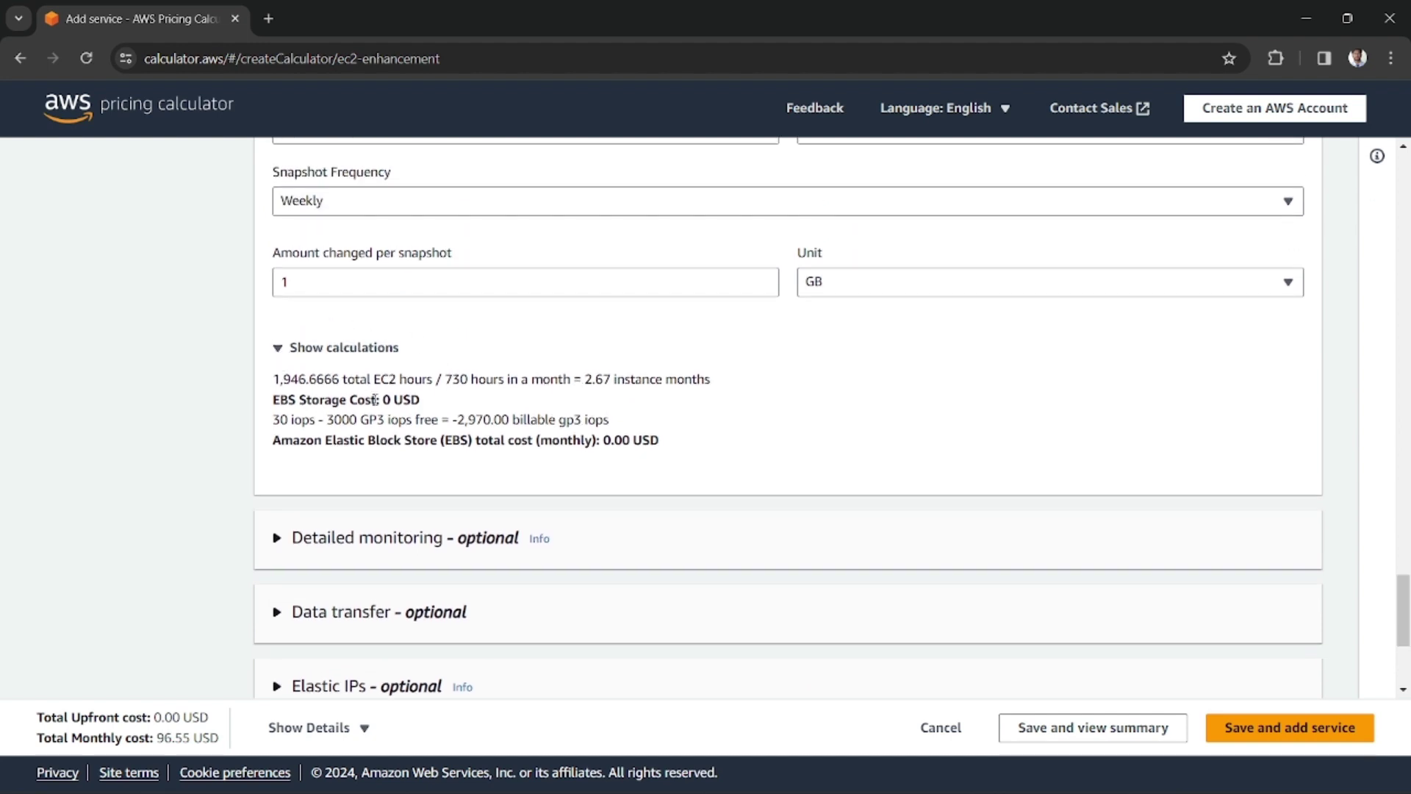
drag(445, 379, 561, 380)
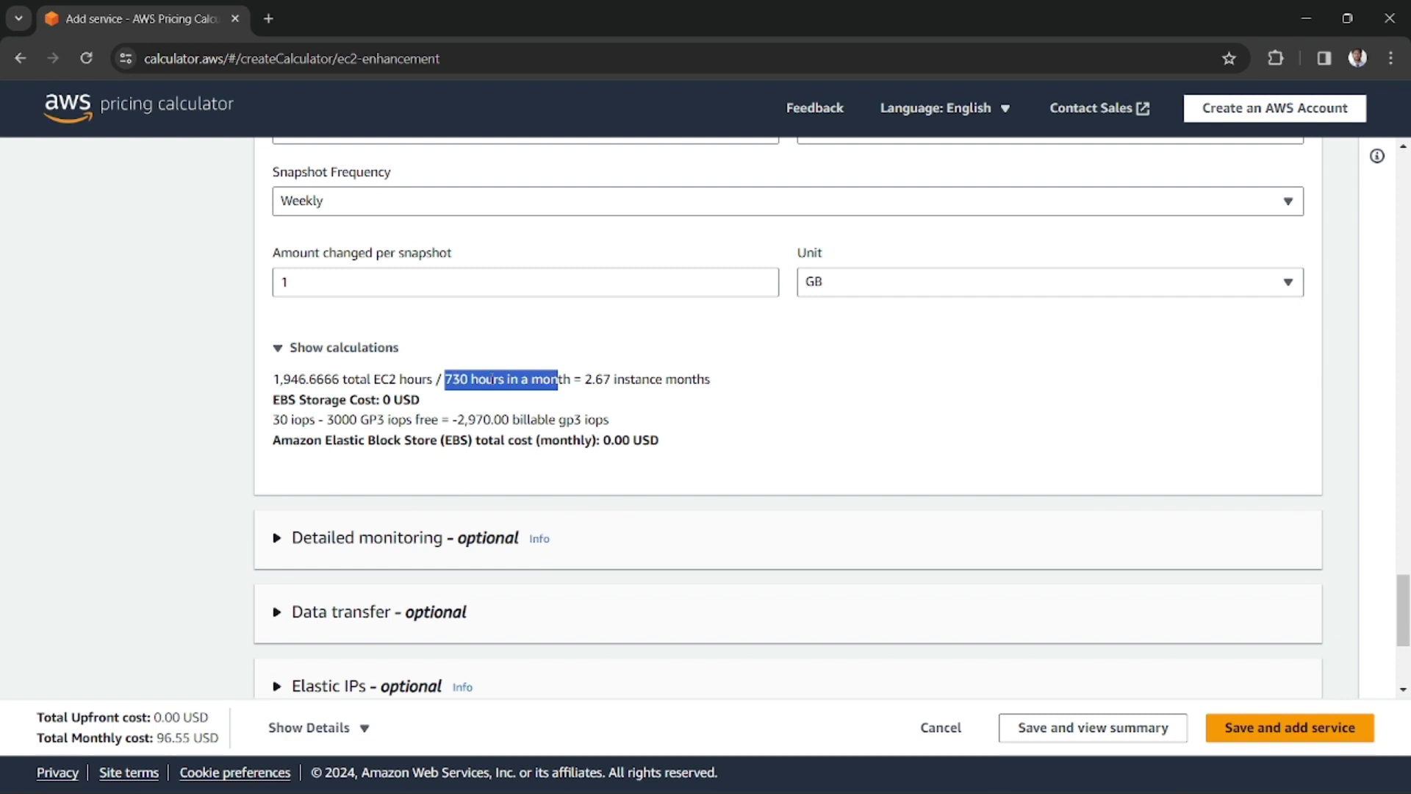
click(530, 386)
drag(580, 384, 719, 381)
click(650, 397)
scroll(441, 457, down, 2)
scroll(440, 457, up, 2)
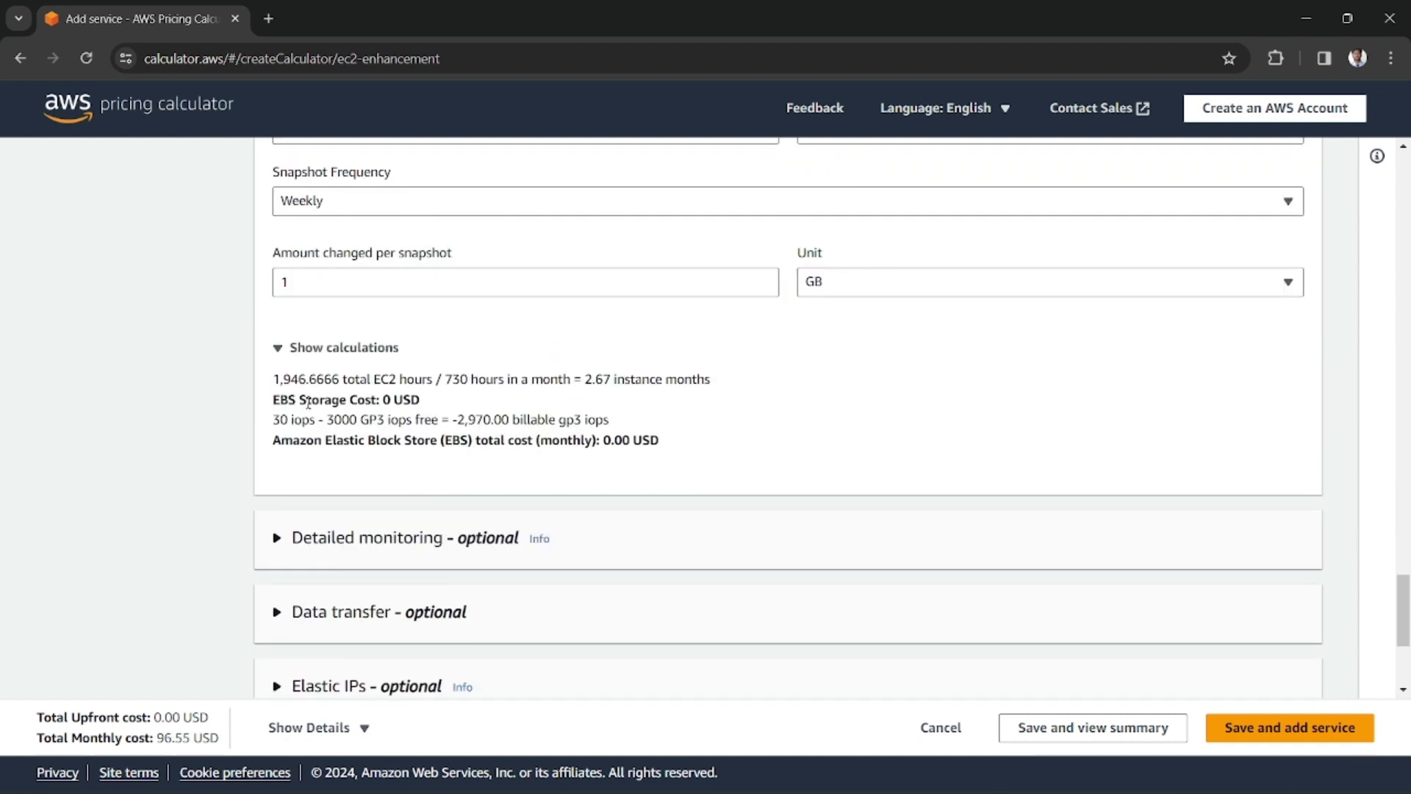
click(279, 347)
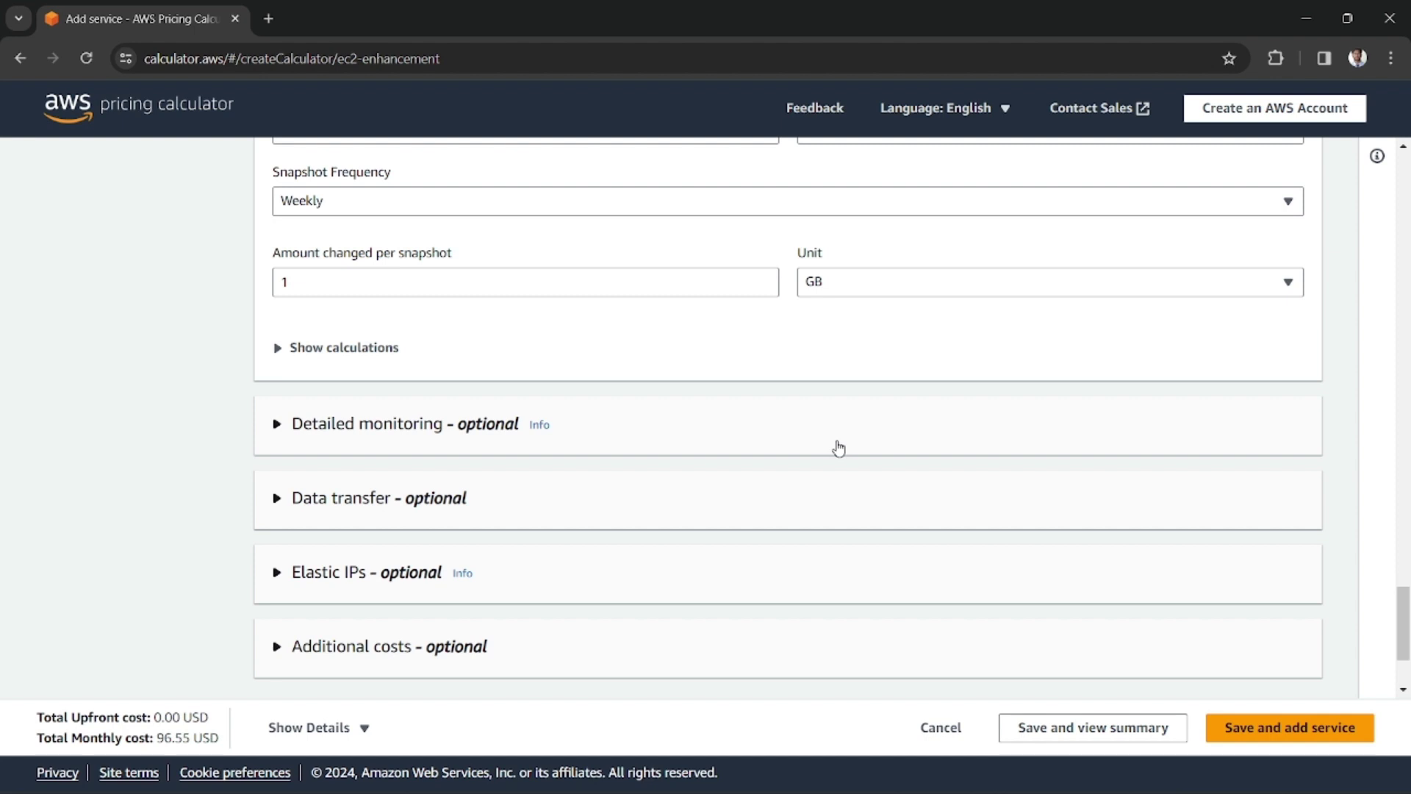
Expand the optional data transfer section and briefly check the detailed monitoring option before collapsing it.
click(278, 498)
scroll(323, 500, down, 2)
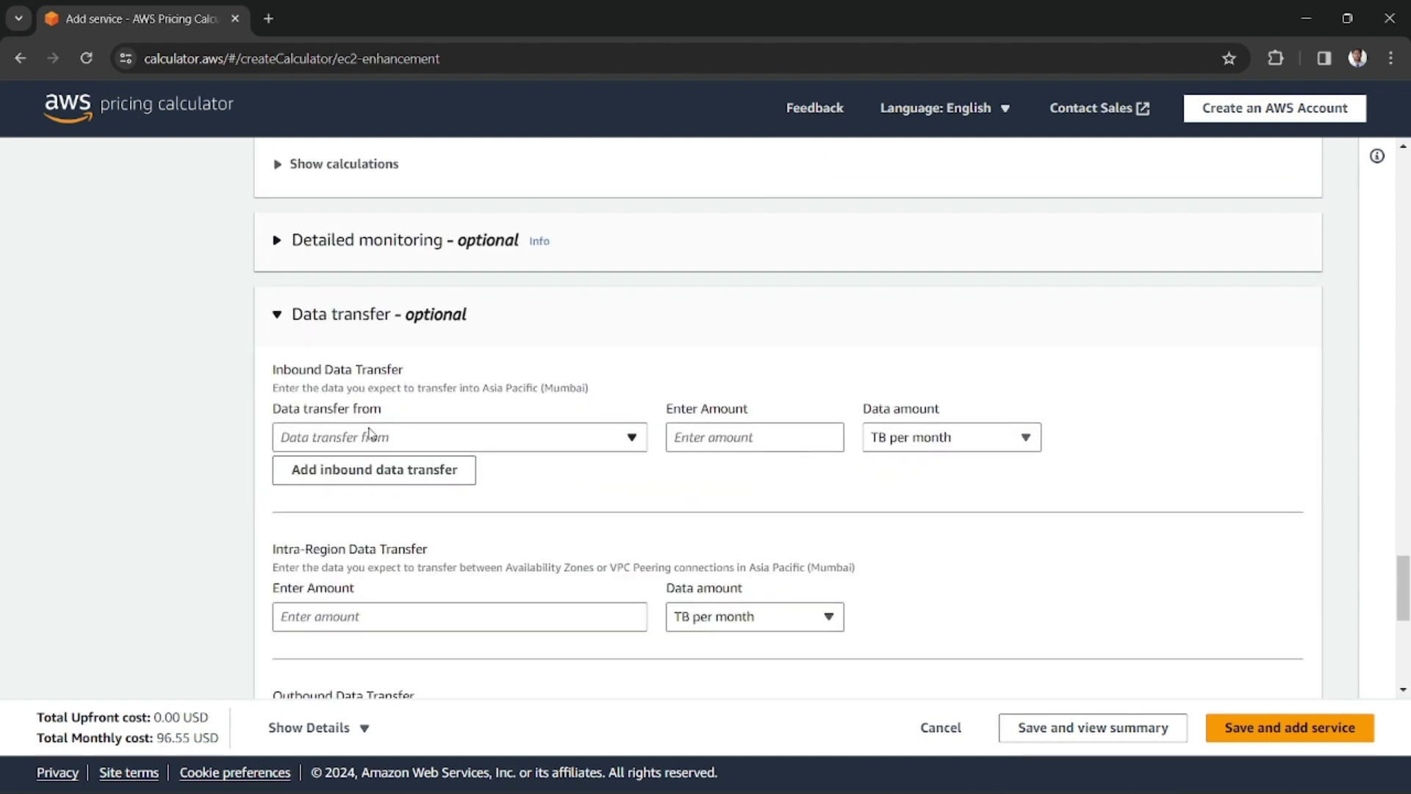
click(280, 246)
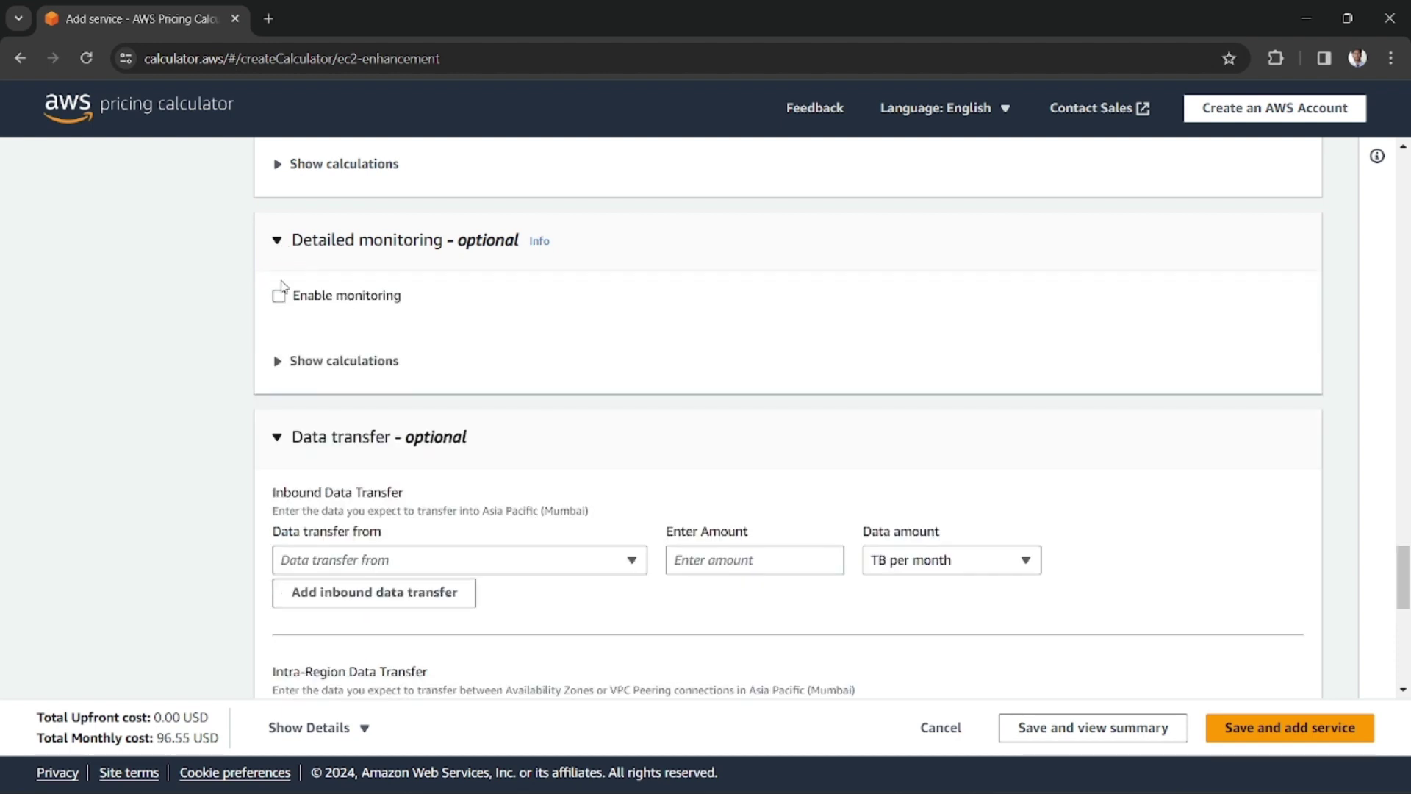
click(278, 247)
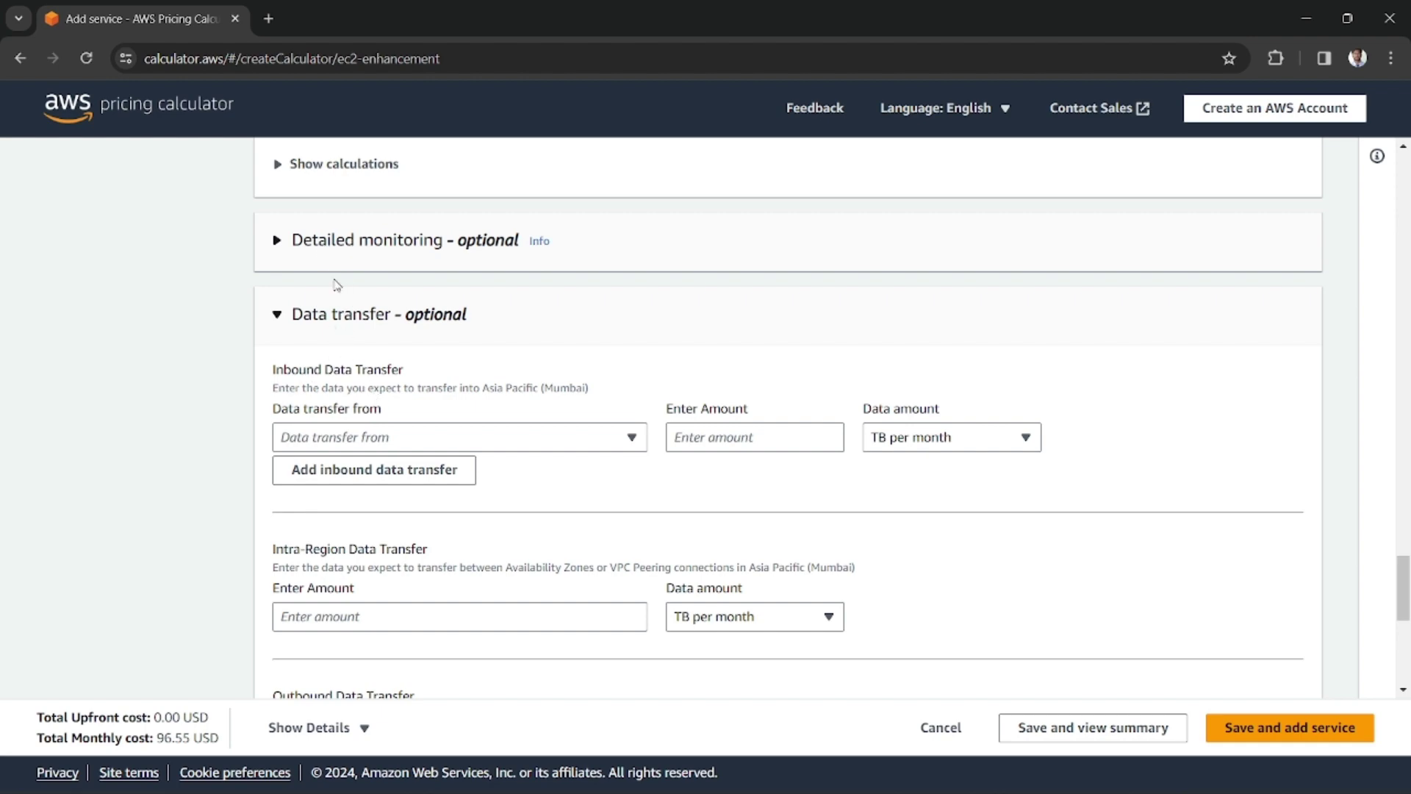
scroll(343, 353, down, 1)
scroll(340, 353, up, 2)
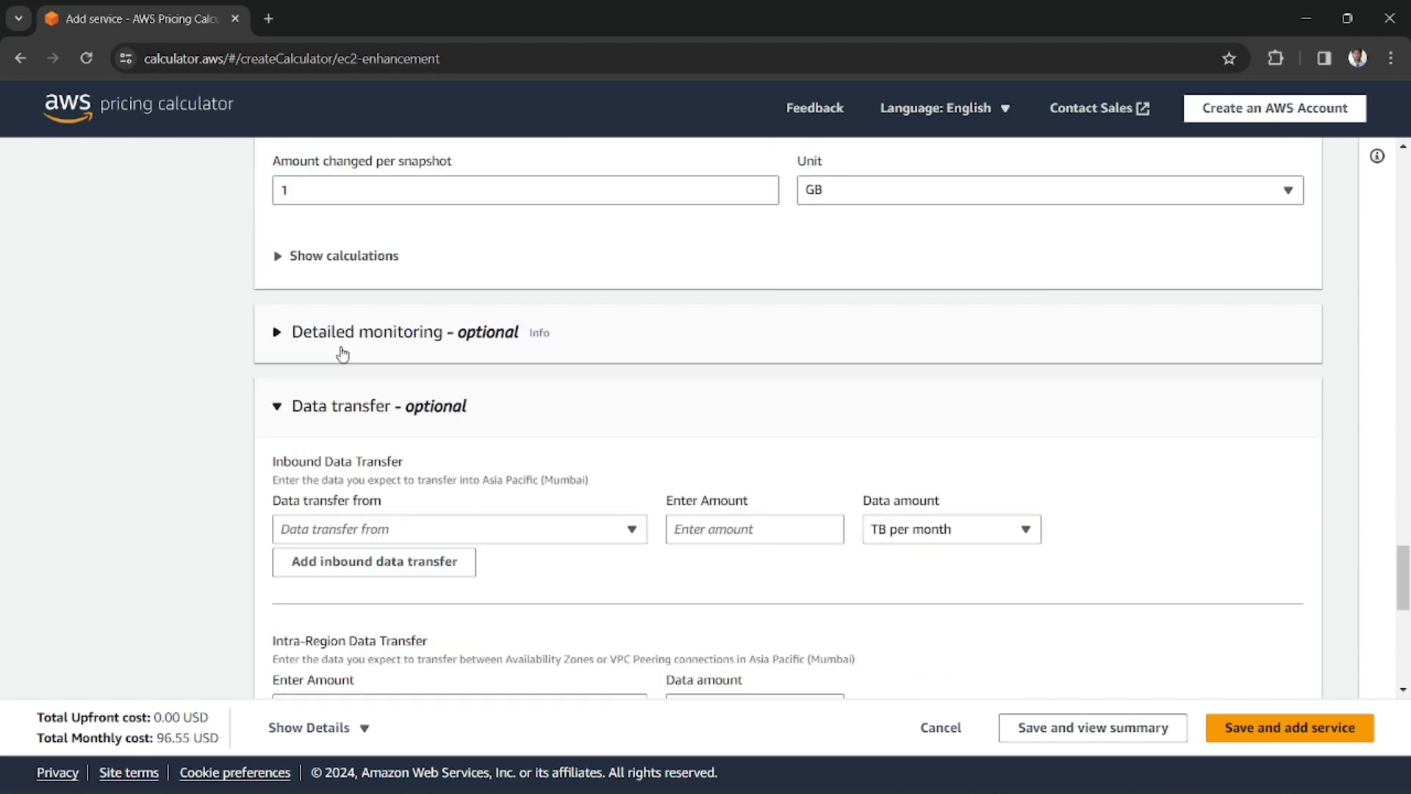
Set the inbound data transfer to come from Internet (free) with an amount of 1 TB per month.
scroll(441, 435, down, 3)
scroll(439, 438, up, 1)
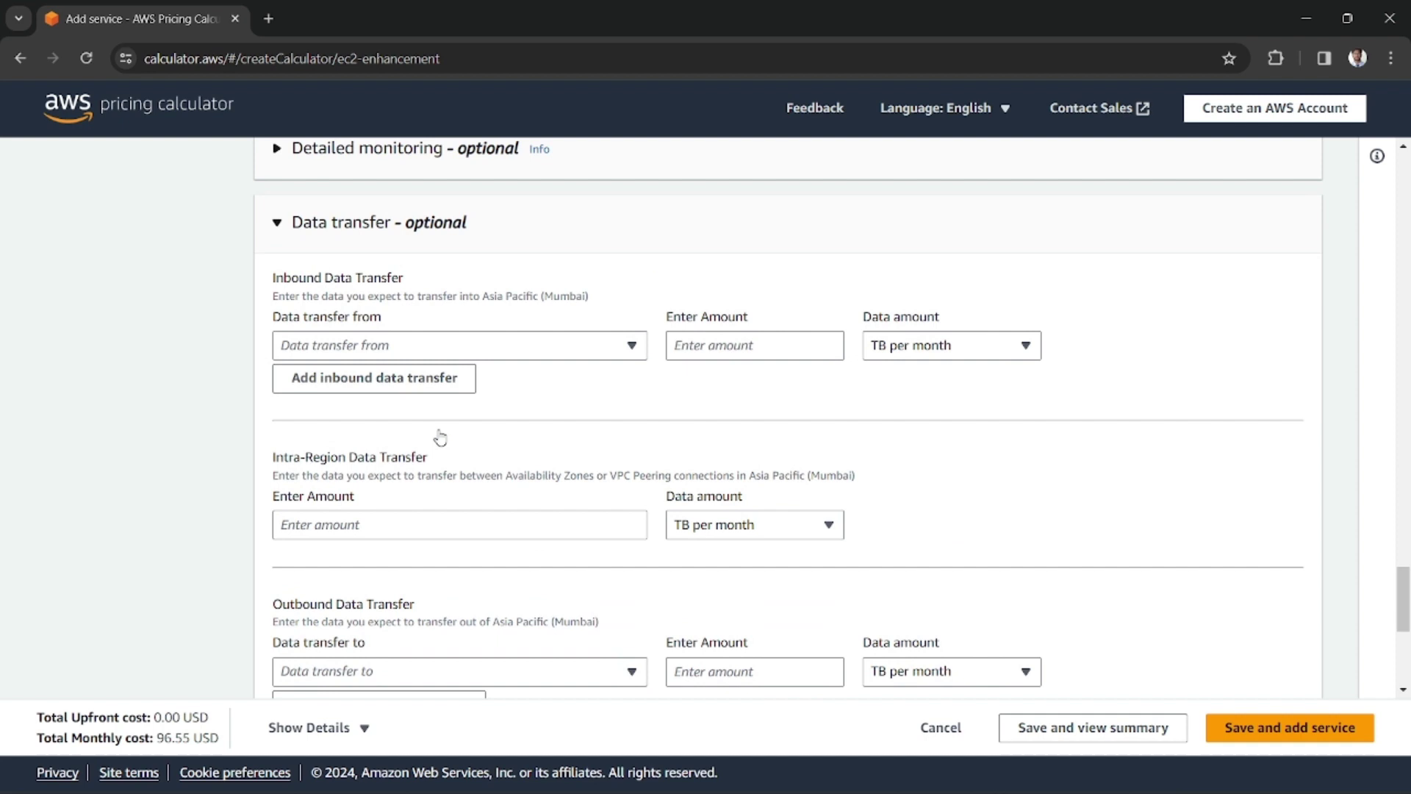
click(512, 346)
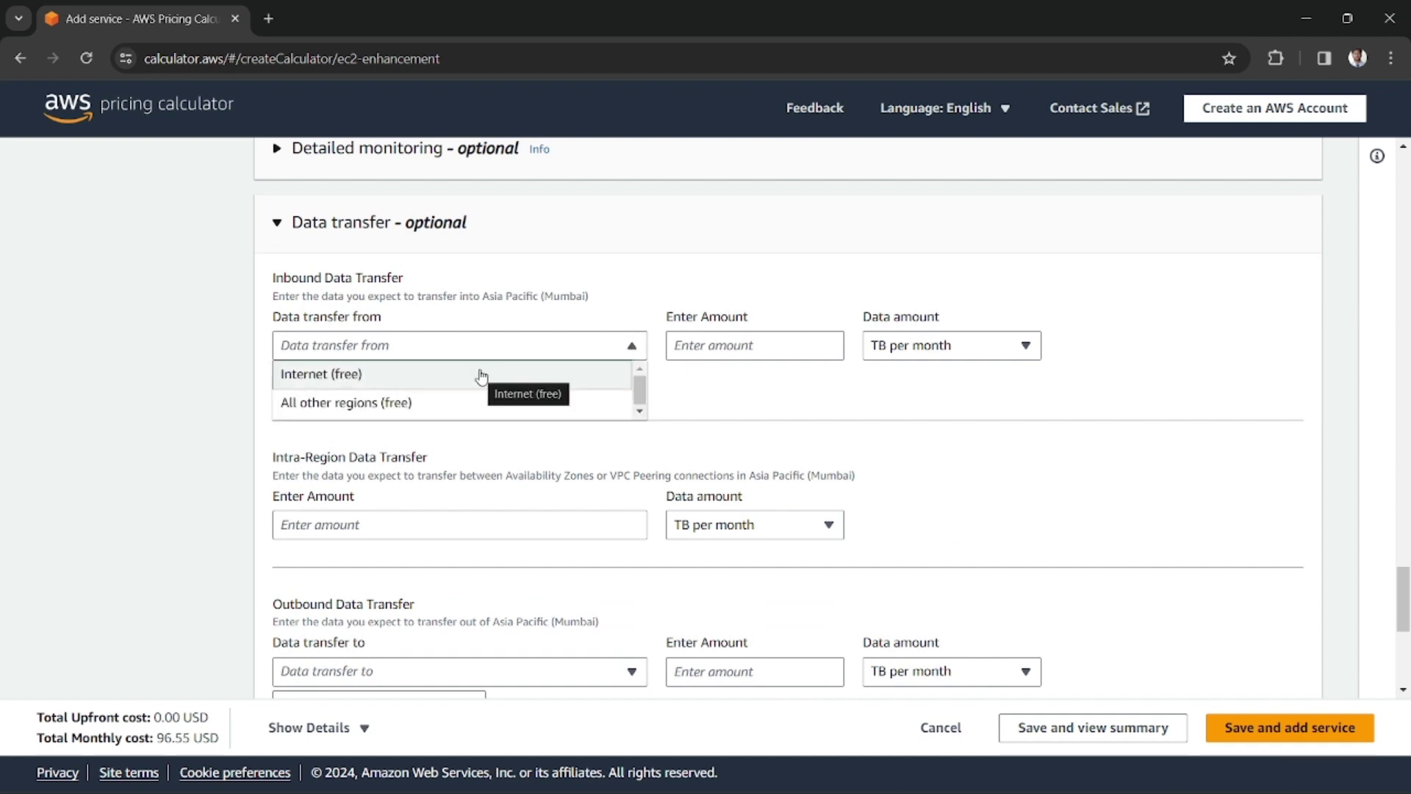
click(482, 376)
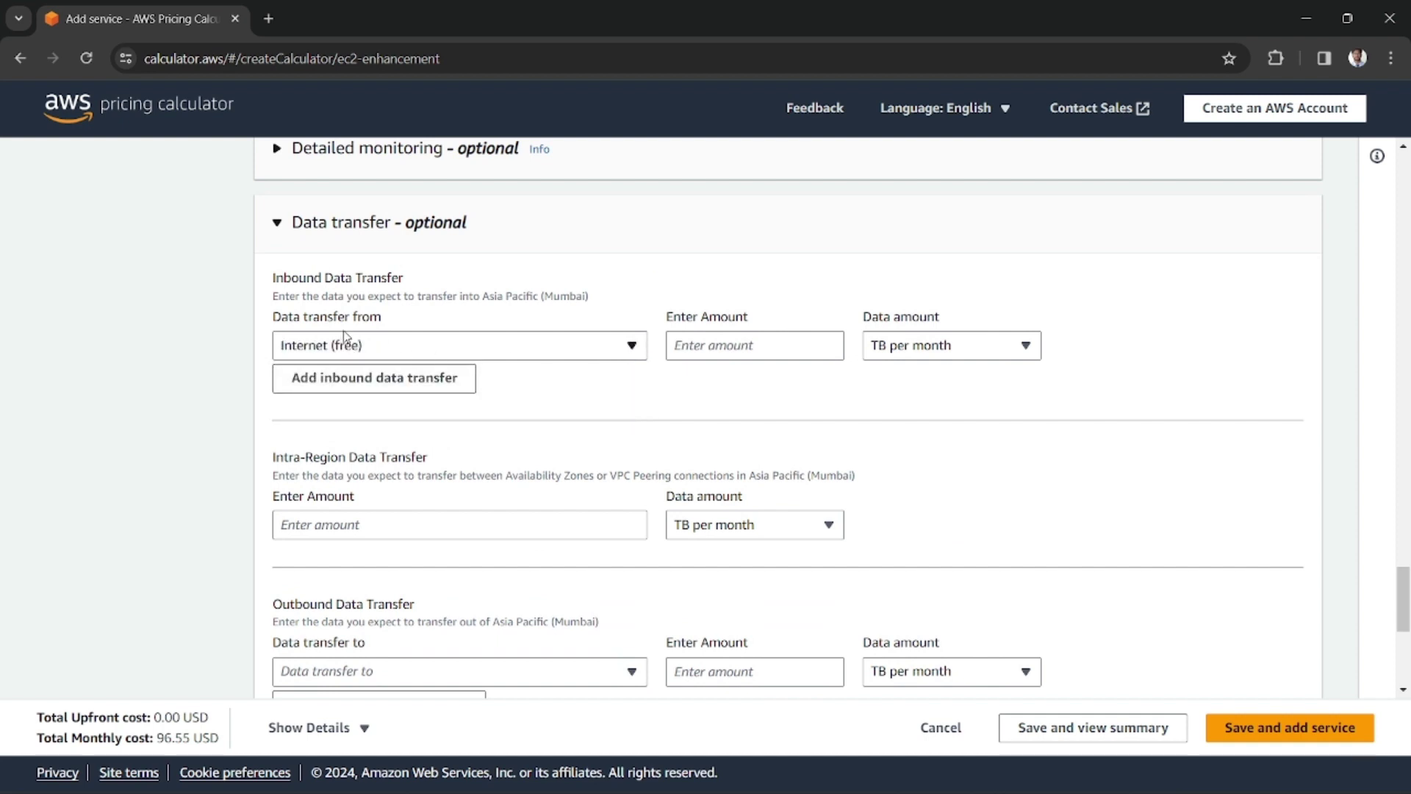
click(746, 349)
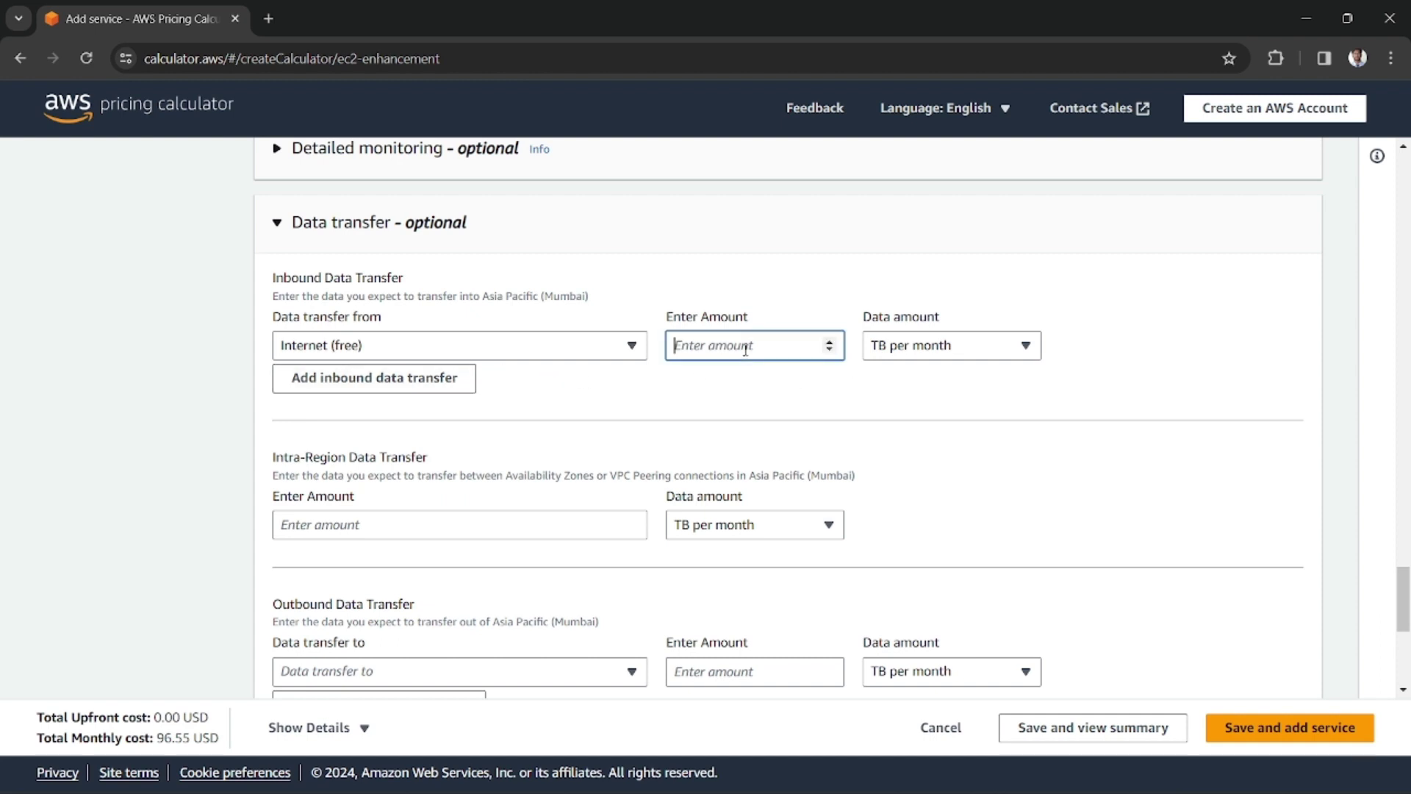
text(1)
Set the outbound data transfer to Internet (0.08 USD - 0.11 USD per GB) with an amount of 100 TB per month.
scroll(508, 436, down, 1)
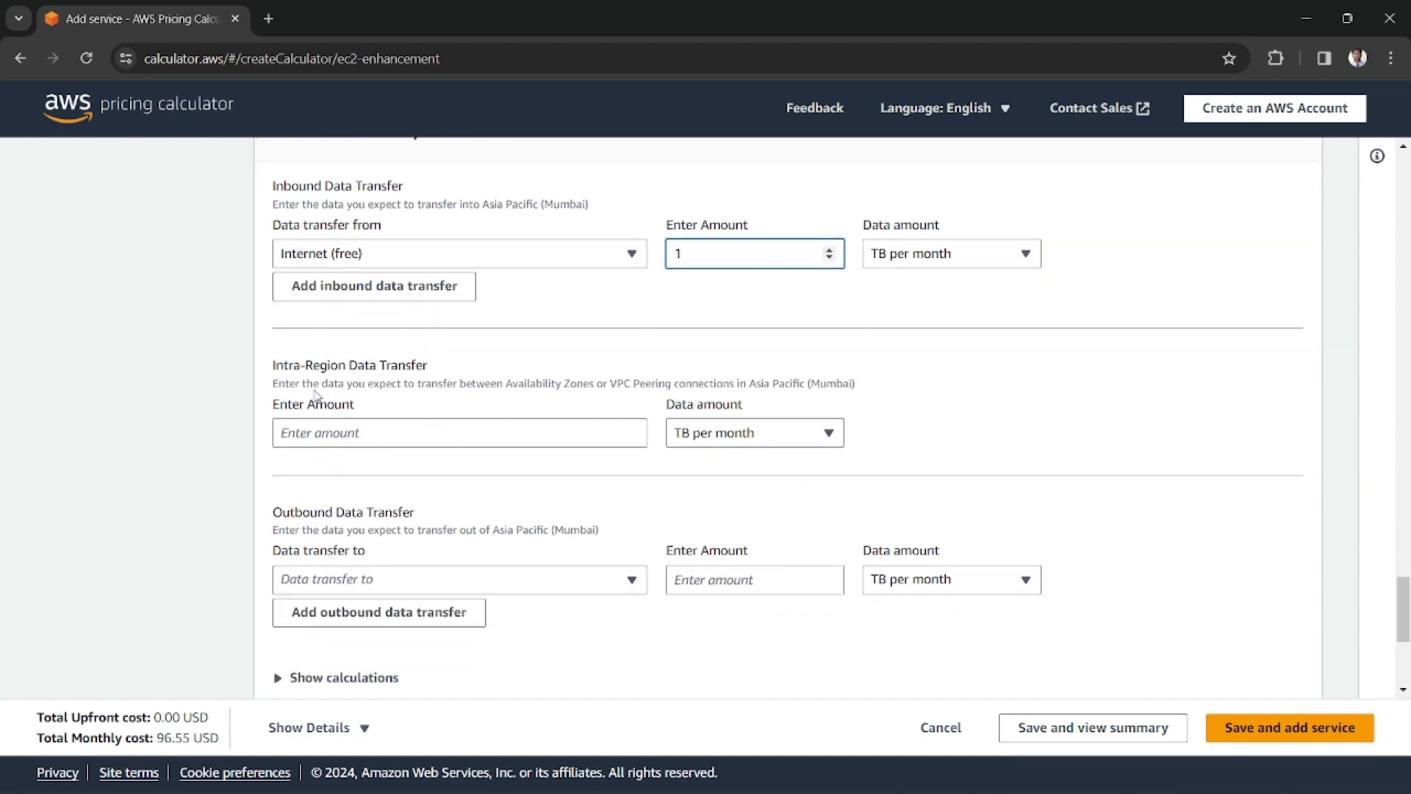
drag(273, 368, 361, 373)
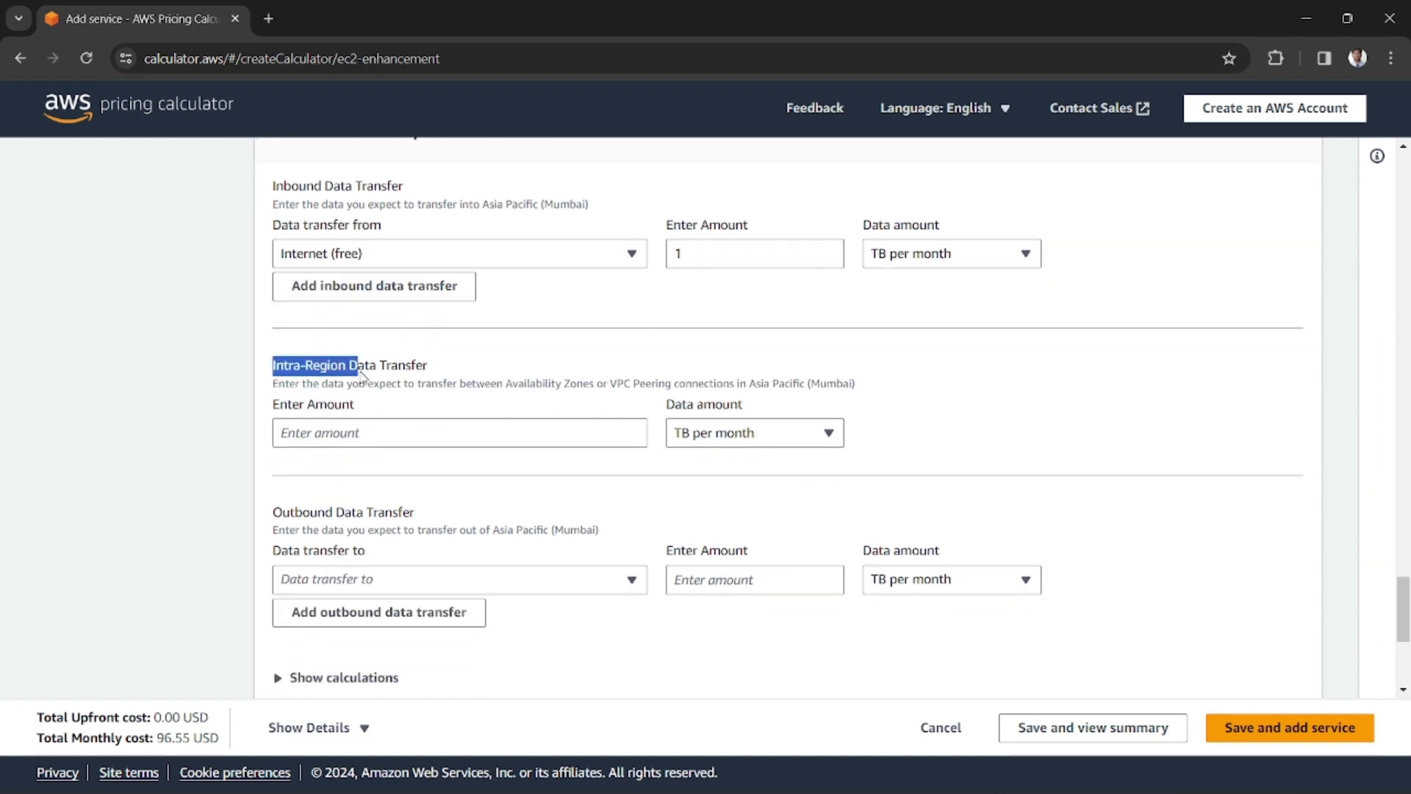
scroll(366, 411, down, 1)
click(392, 487)
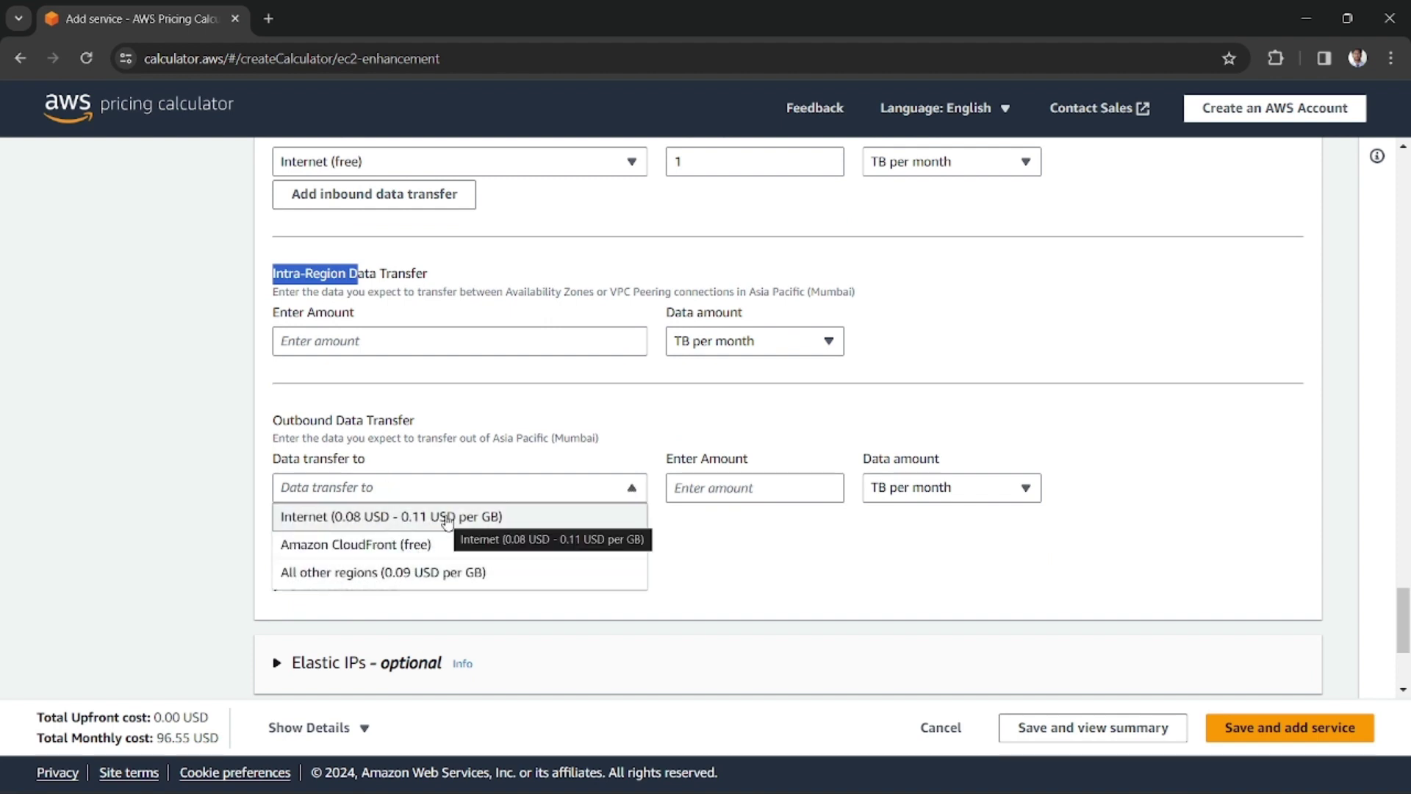
click(444, 516)
click(742, 495)
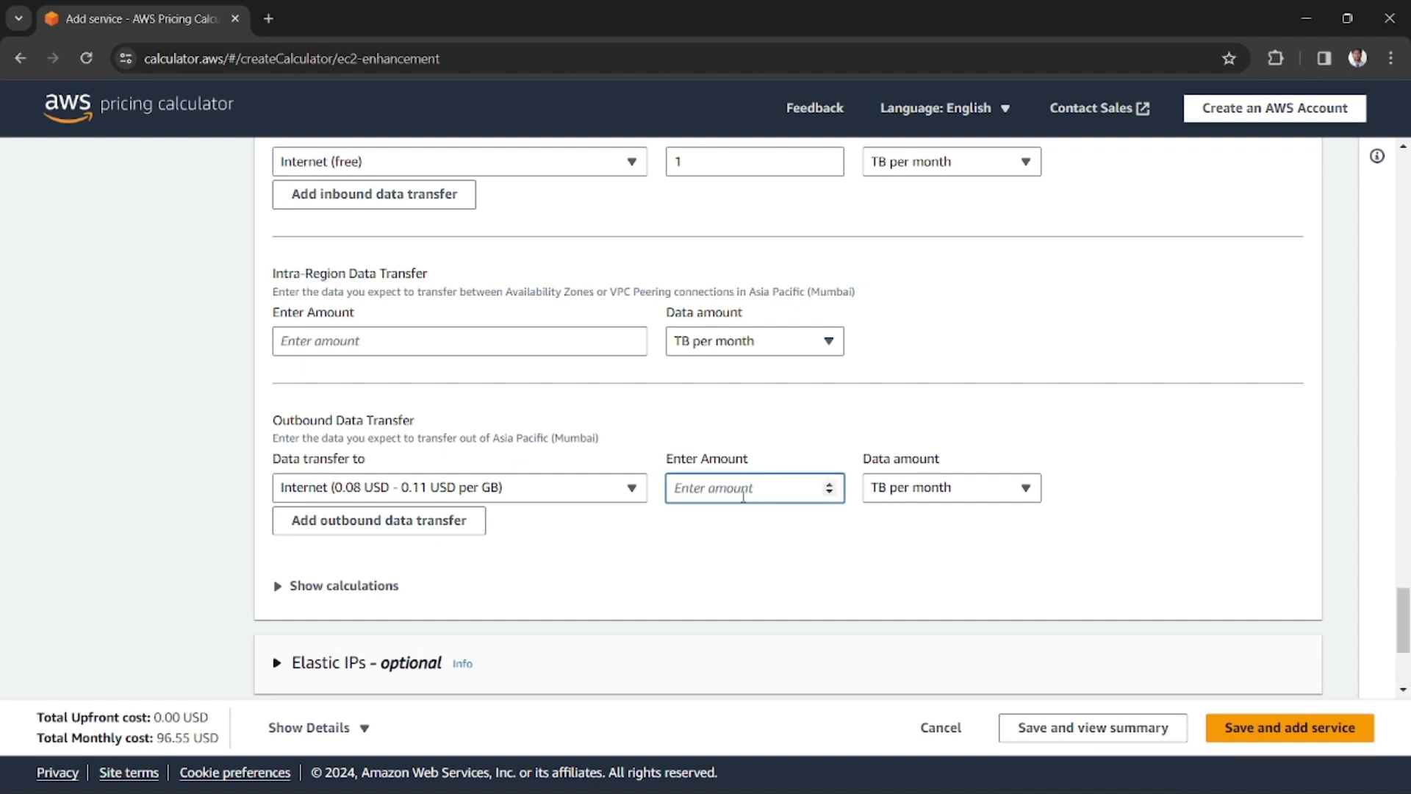
text(100)
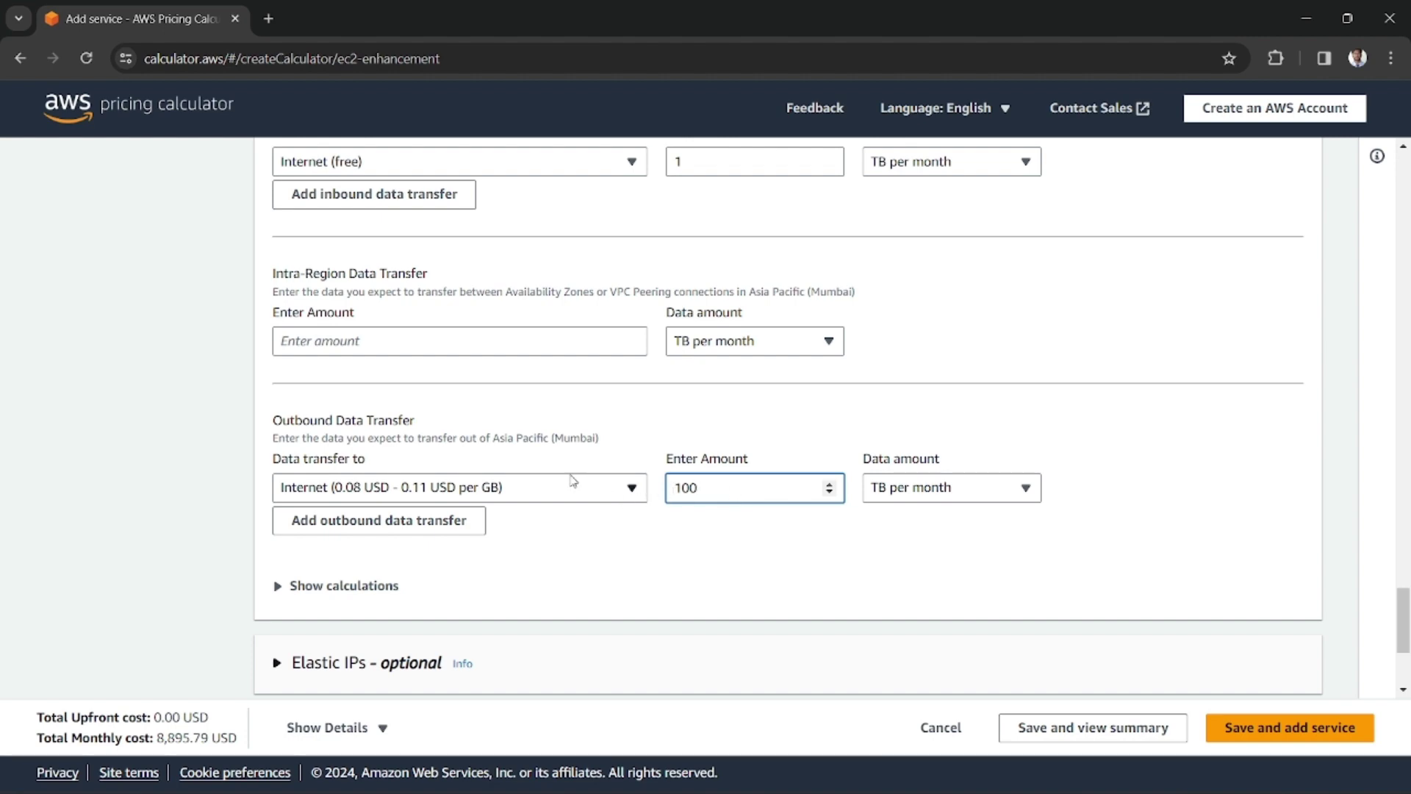
scroll(502, 452, down, 1)
scroll(502, 452, down, 2)
scroll(479, 448, up, 6)
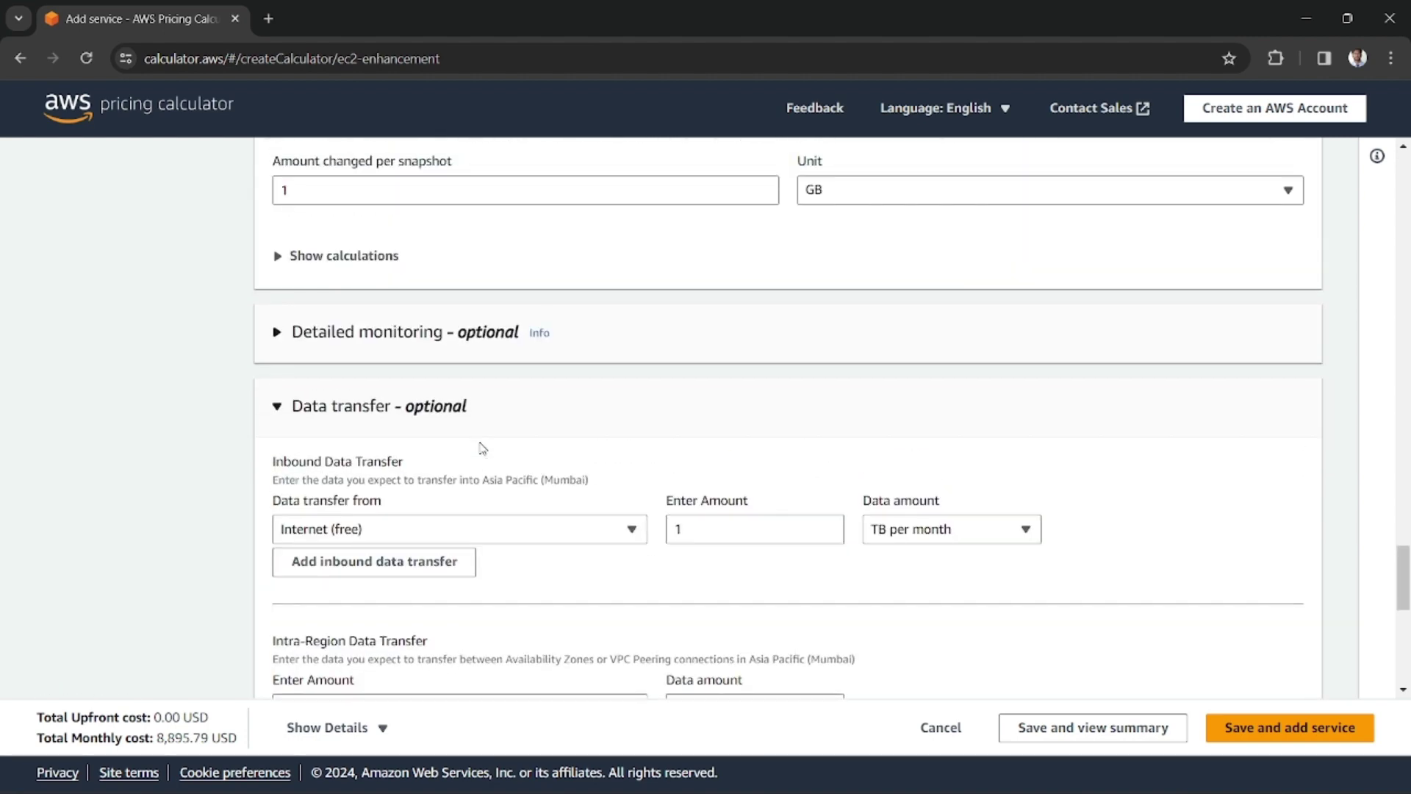
Review the inbound and outbound data transfer settings and show the data transfer calculations, including the unit conversions and tiered pricing.
scroll(482, 446, down, 1)
scroll(481, 447, down, 3)
scroll(482, 445, up, 2)
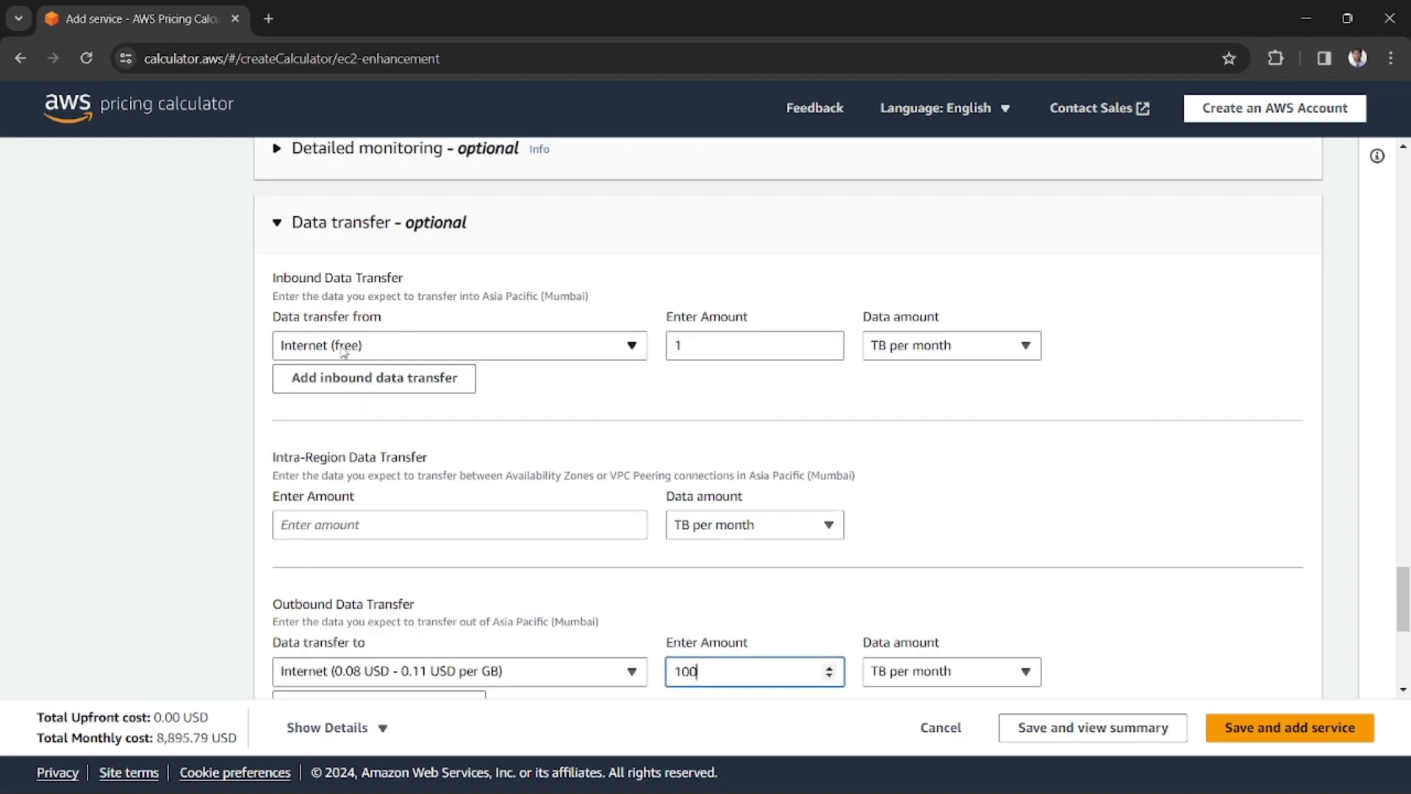
scroll(478, 367, down, 3)
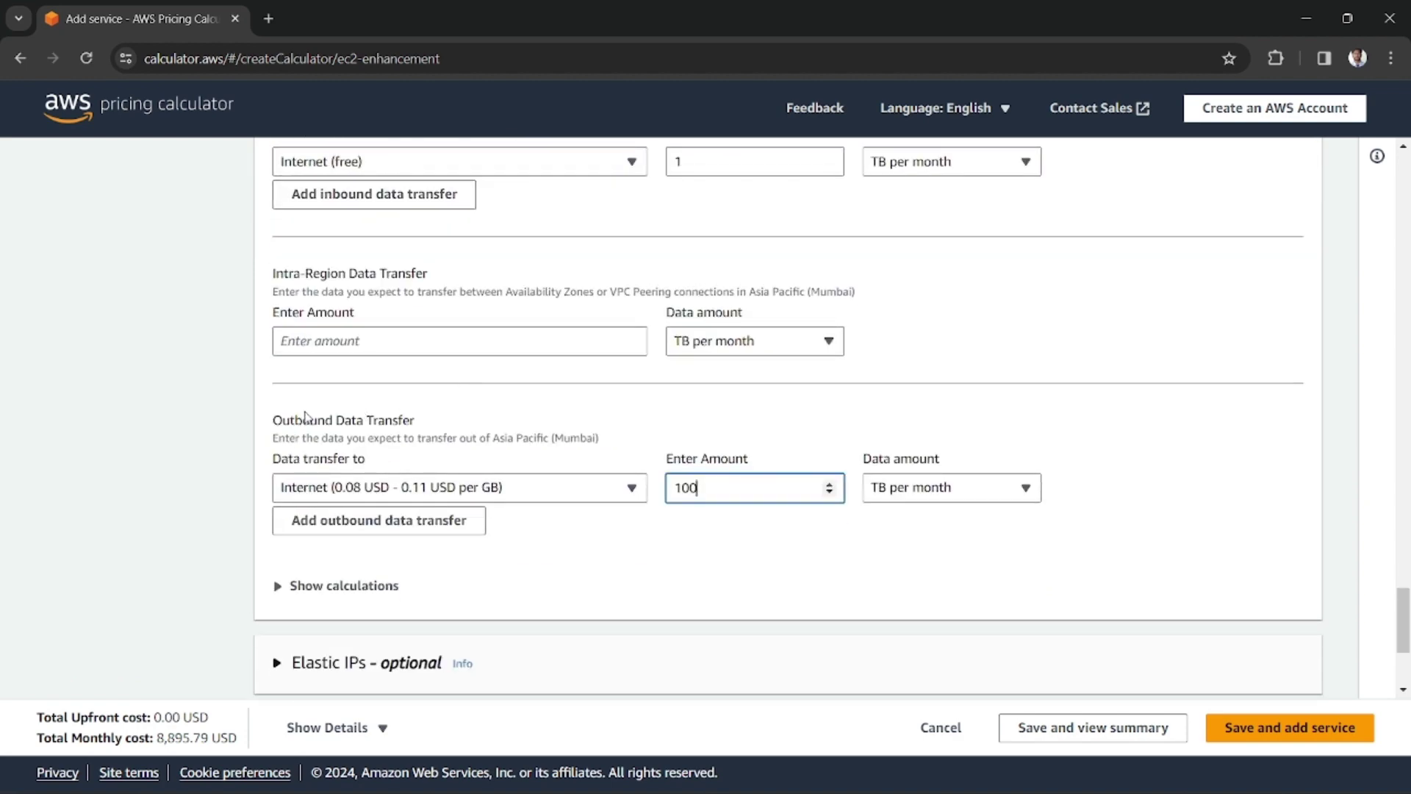
drag(274, 424, 419, 427)
click(413, 434)
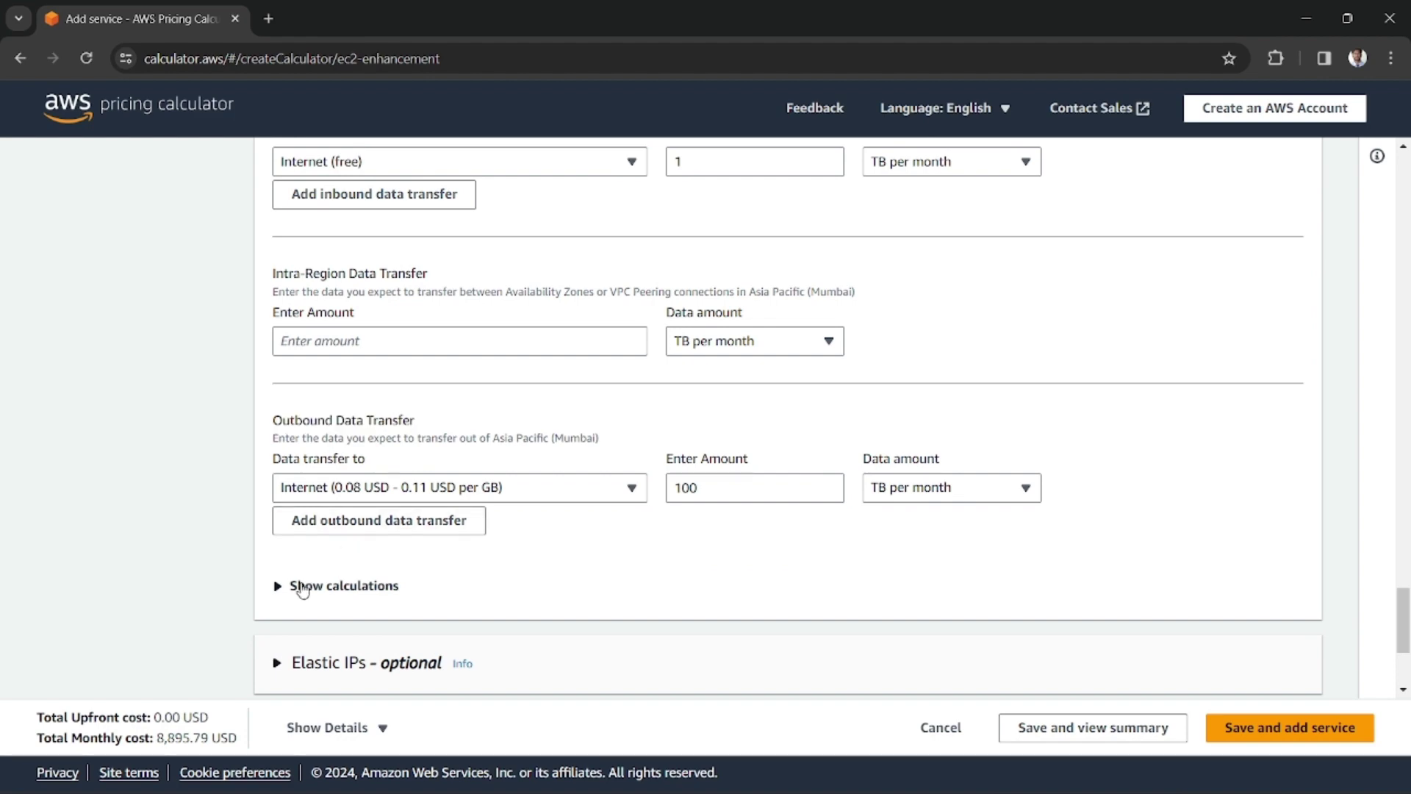
click(285, 585)
scroll(378, 553, down, 3)
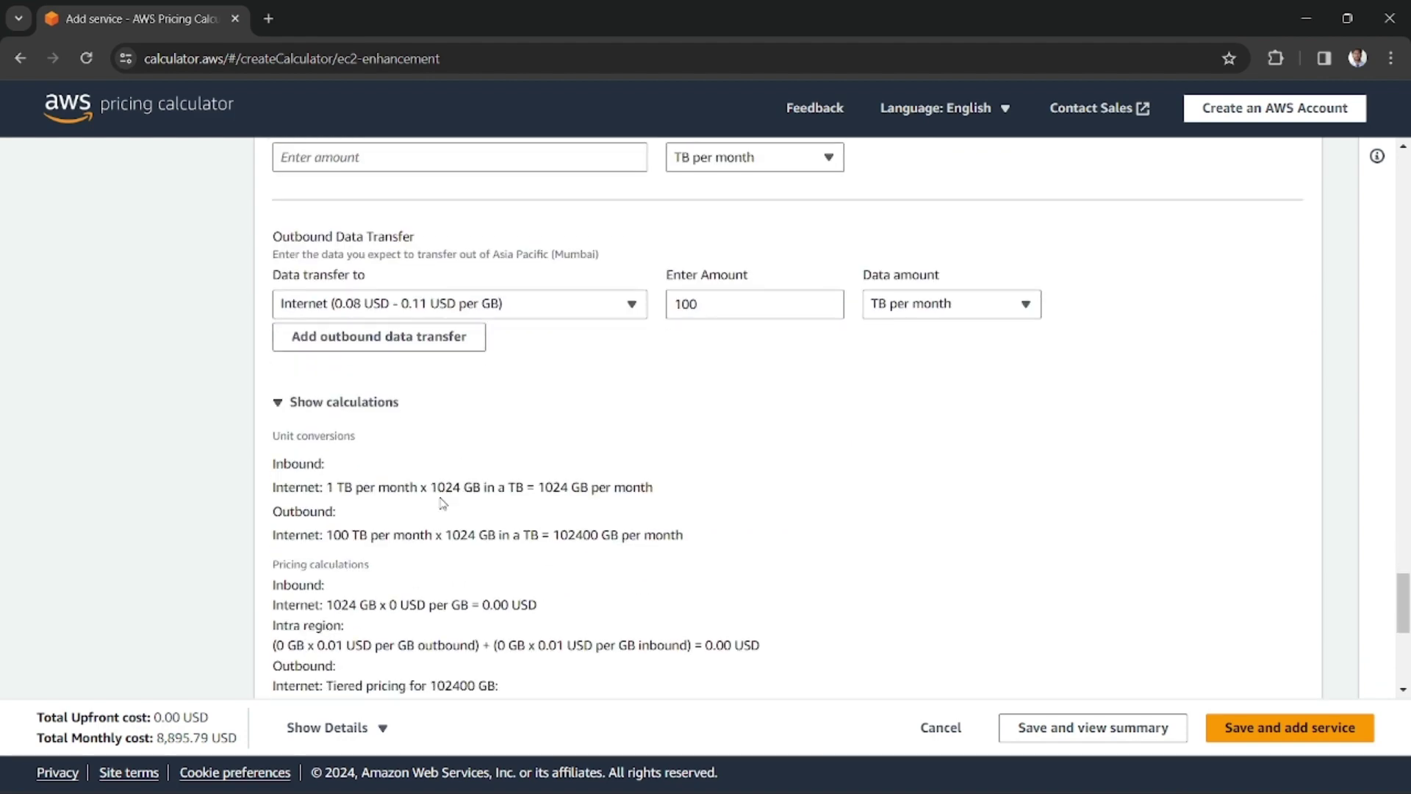
scroll(448, 493, down, 1)
scroll(477, 468, down, 1)
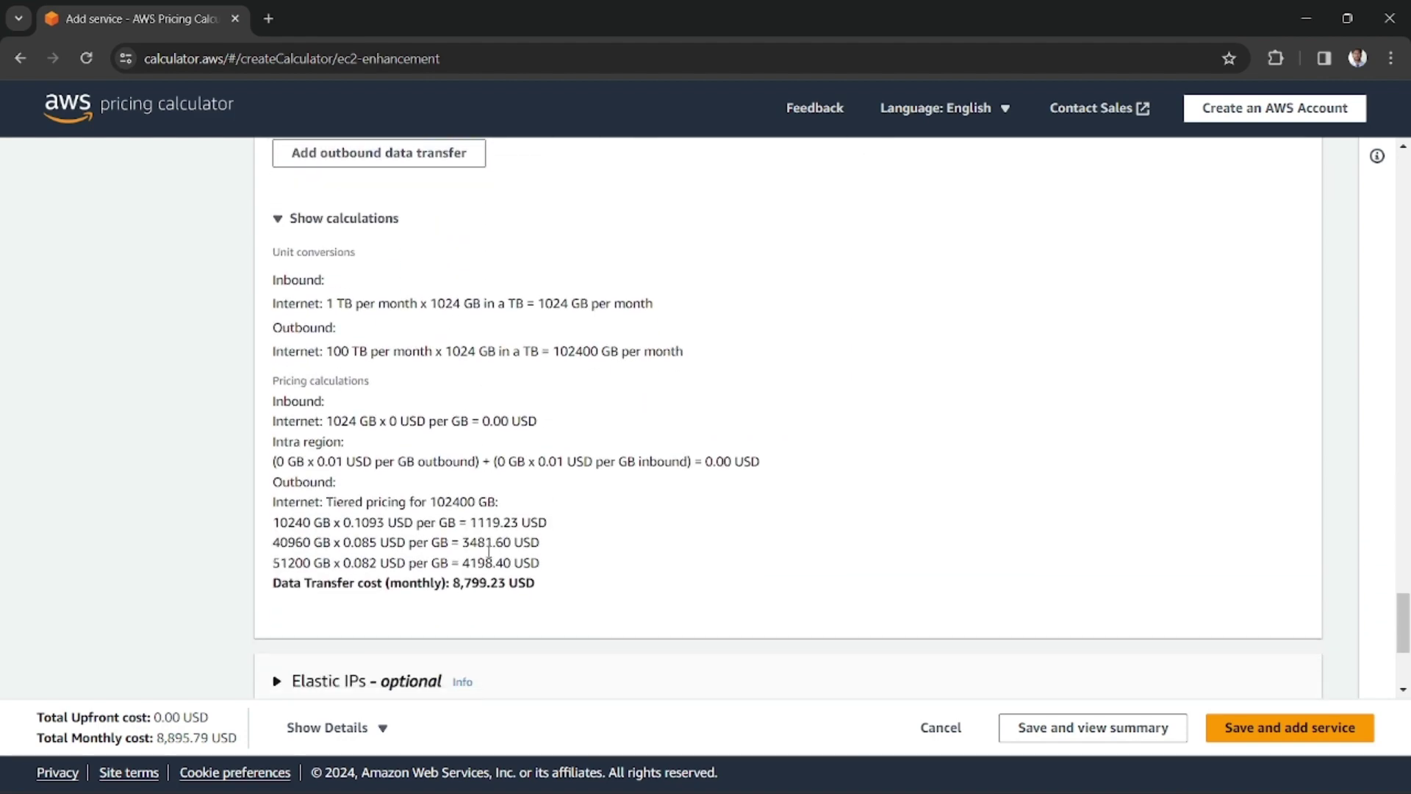
Examine the monthly data transfer cost in the calculations and compare it with the entered inbound and outbound amounts.
drag(288, 581, 409, 582)
double_click(415, 583)
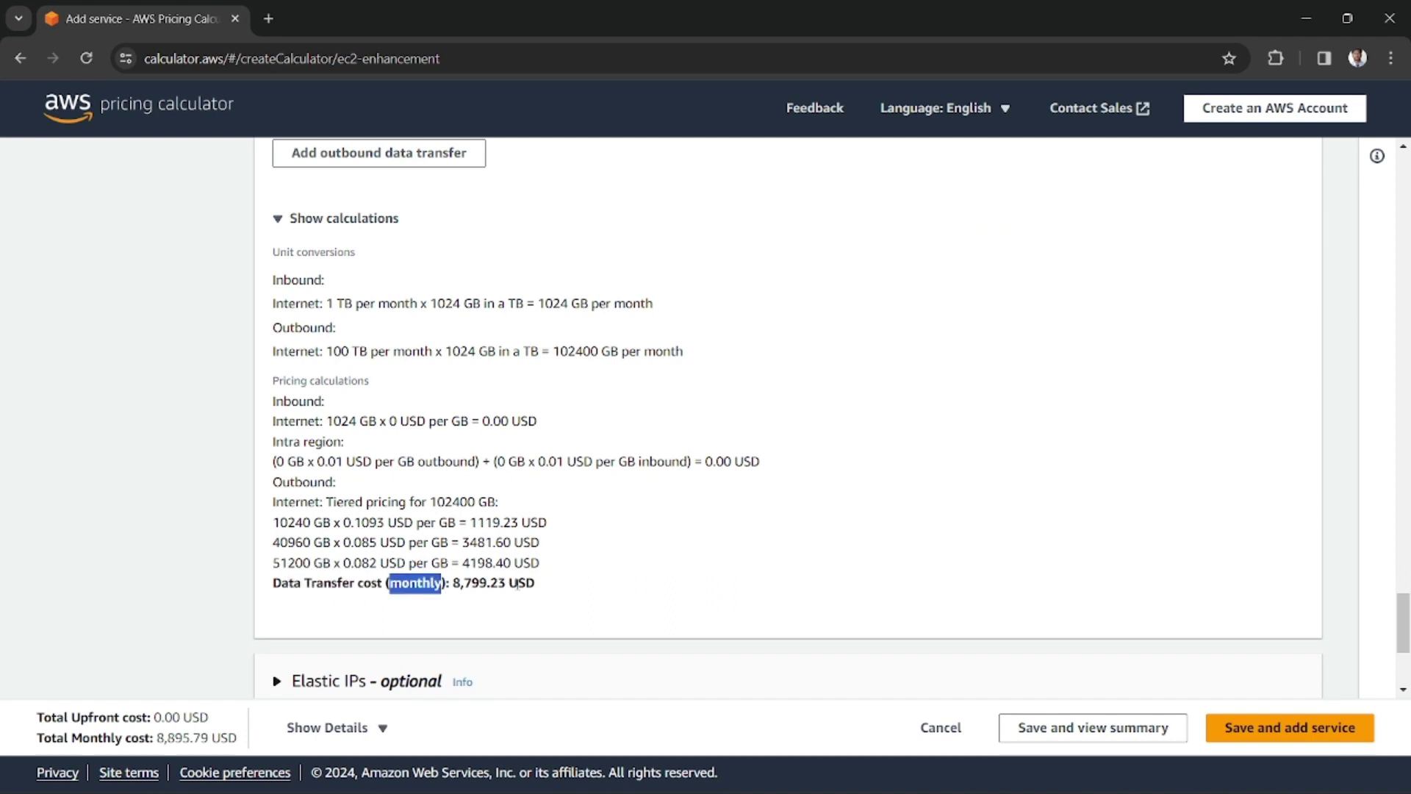
drag(453, 582, 508, 585)
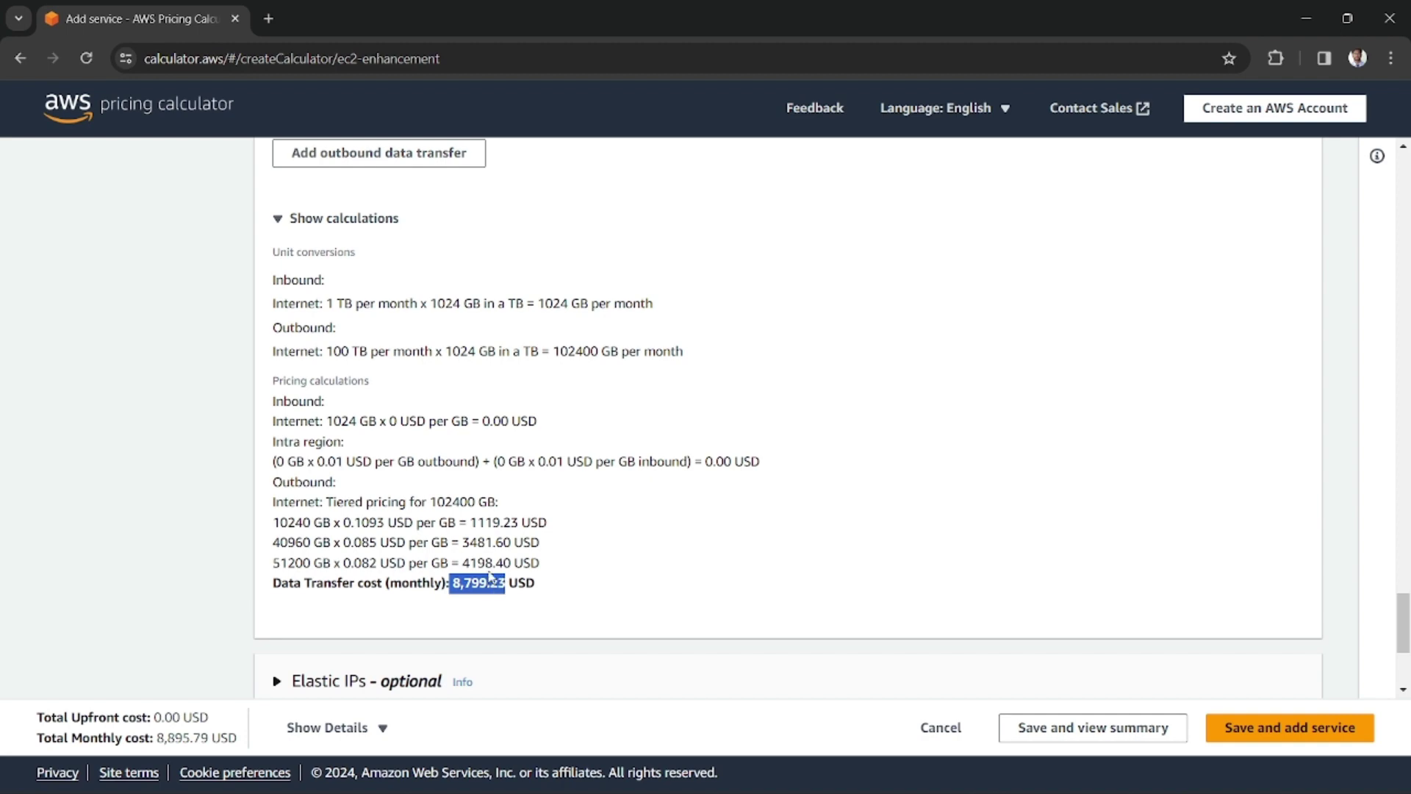
click(489, 580)
double_click(478, 582)
scroll(425, 494, up, 7)
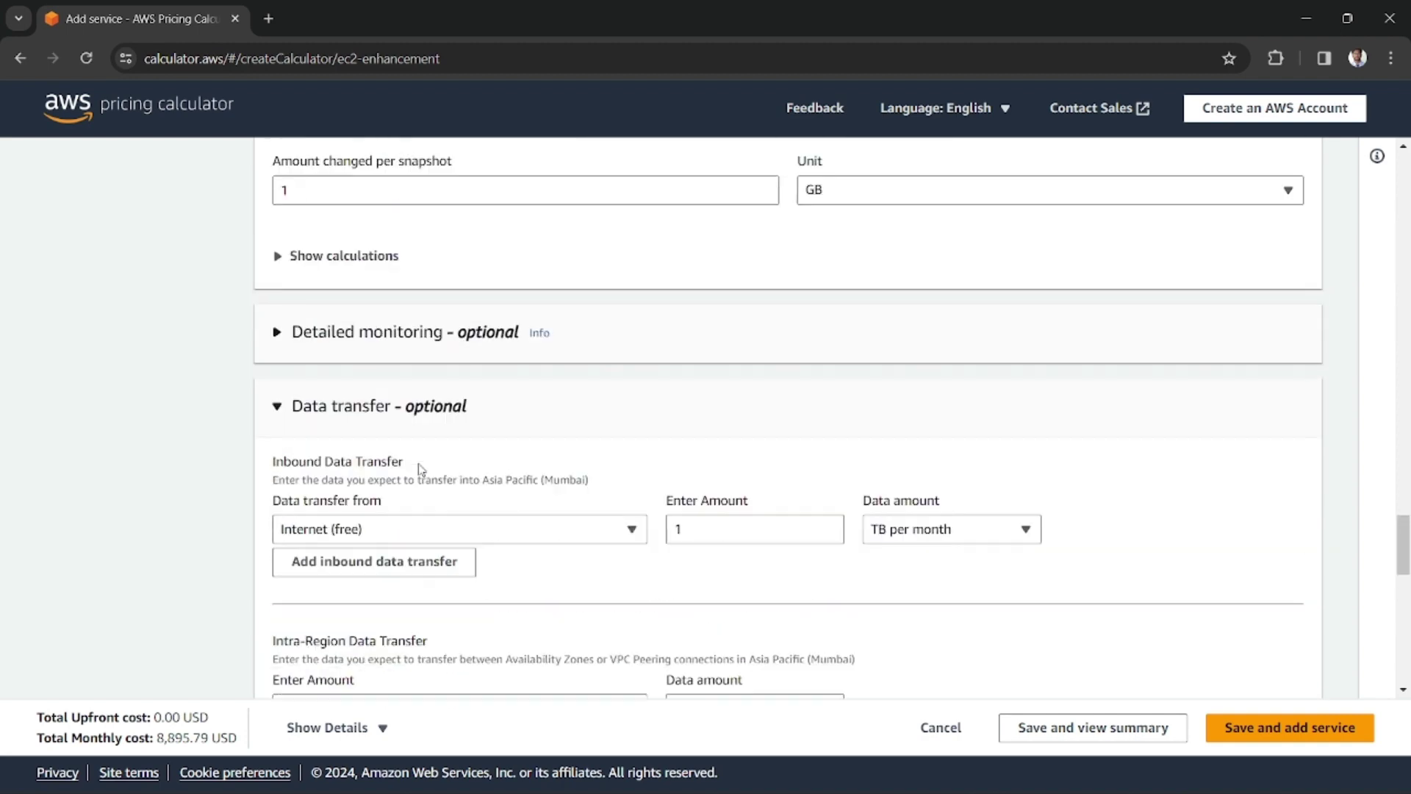
scroll(393, 441, down, 10)
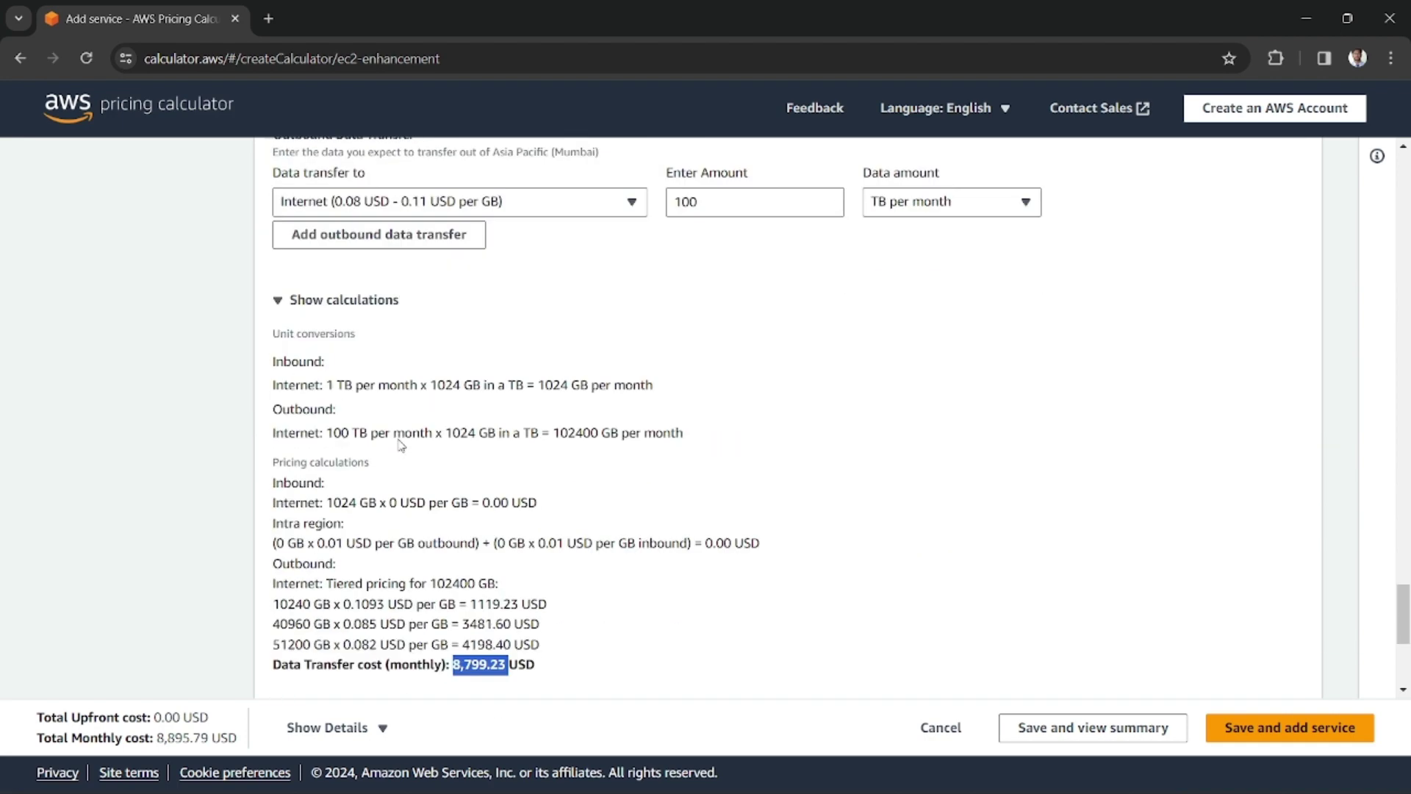
scroll(400, 445, down, 3)
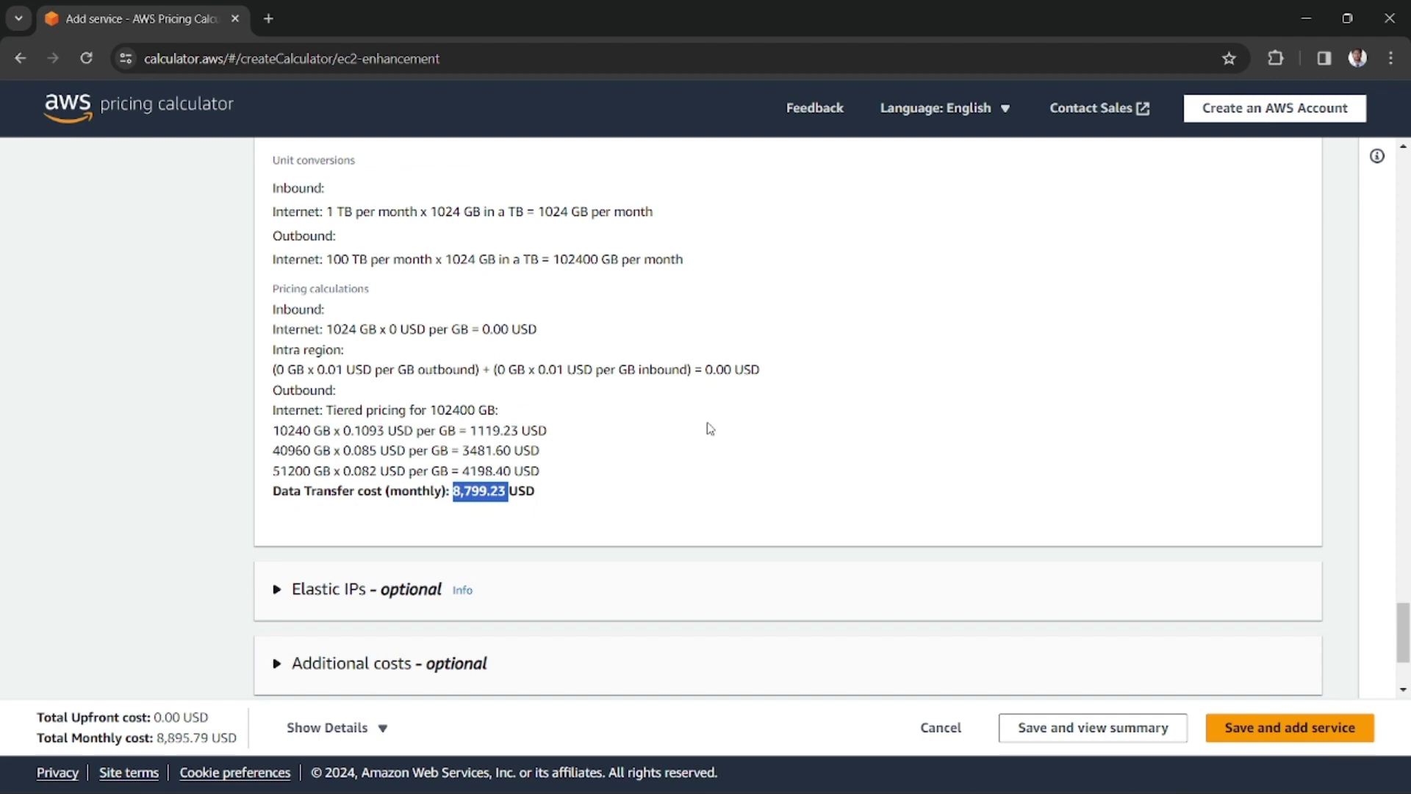
scroll(419, 514, up, 3)
scroll(424, 491, down, 1)
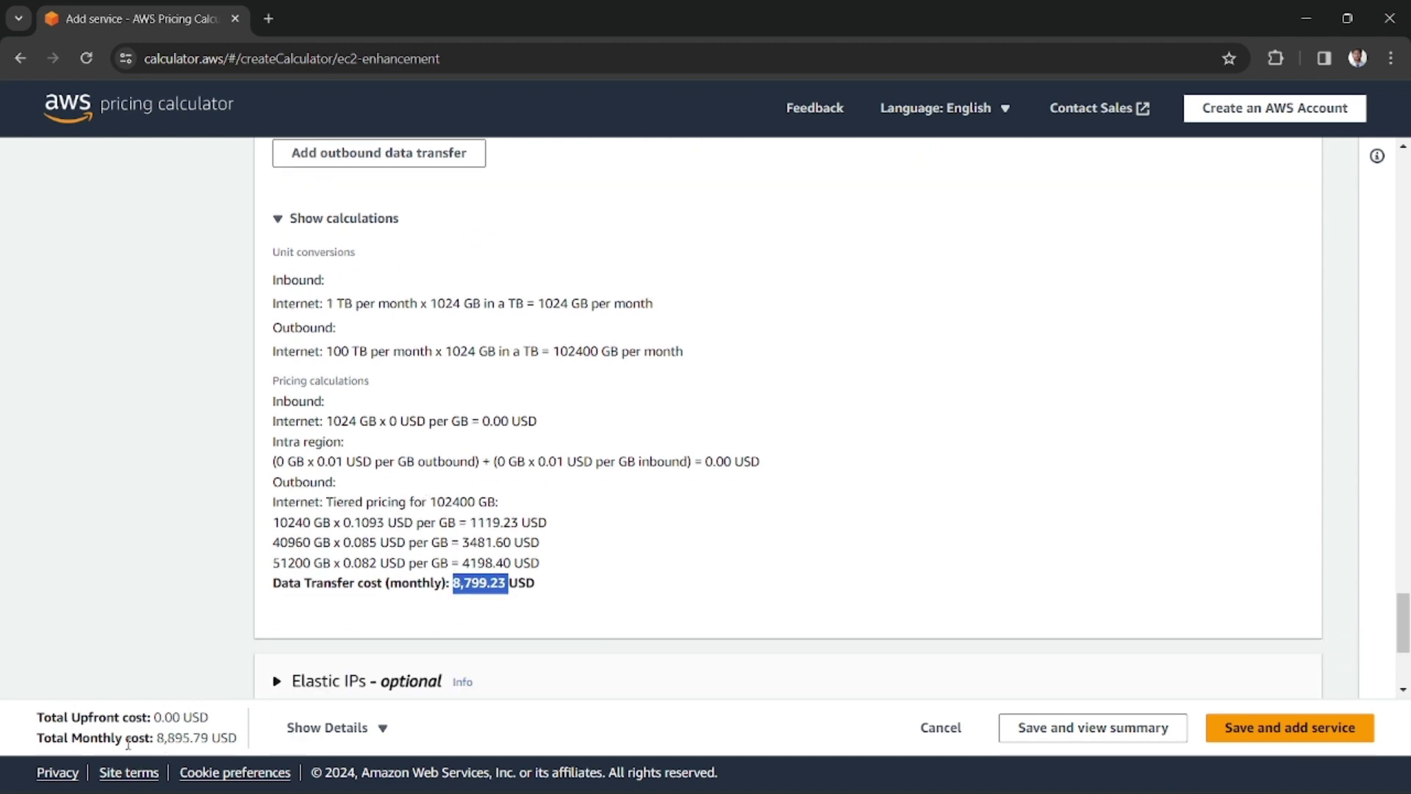
Check the total monthly cost, save the configured EC2 service to the estimate and open the estimate summary.
drag(157, 739, 263, 739)
scroll(444, 606, down, 3)
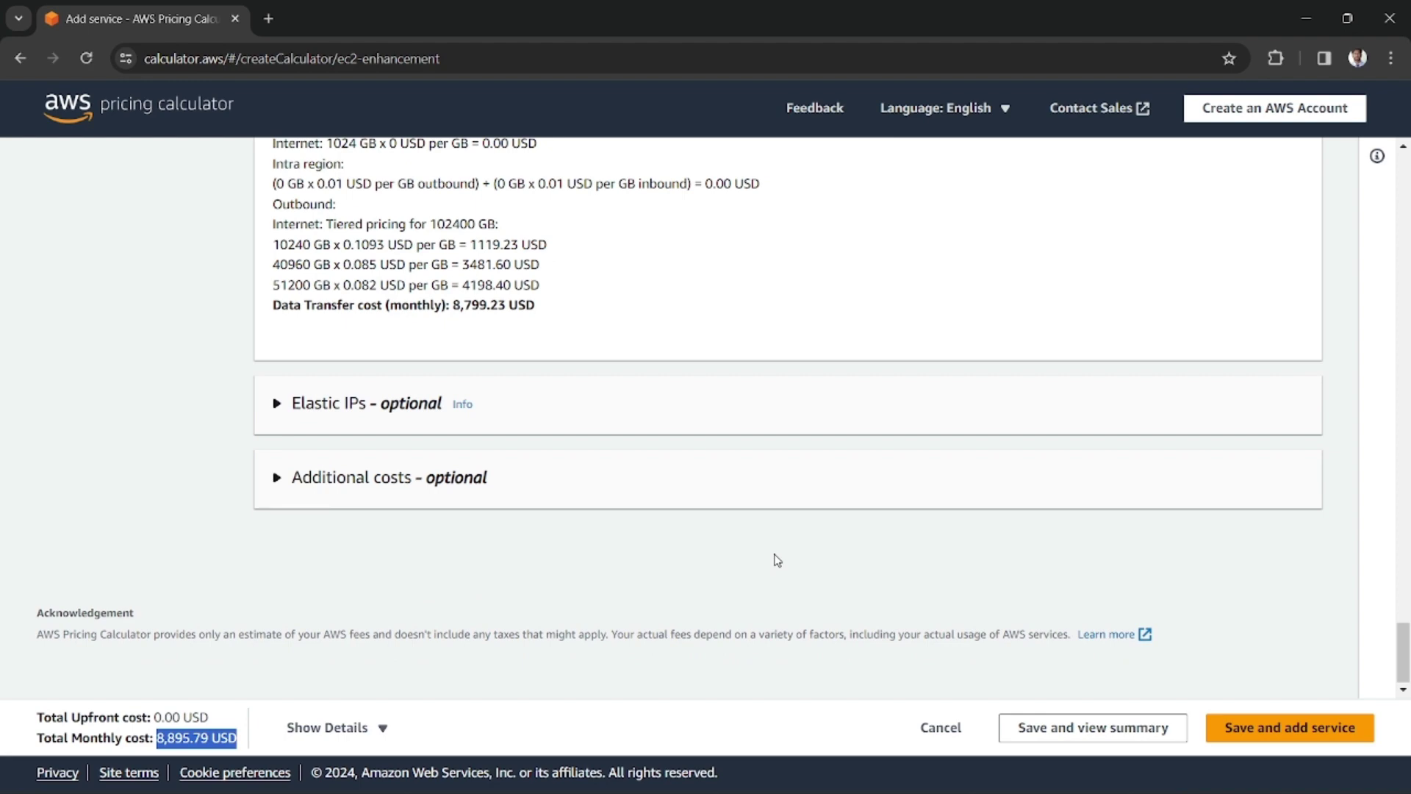
scroll(522, 378, up, 4)
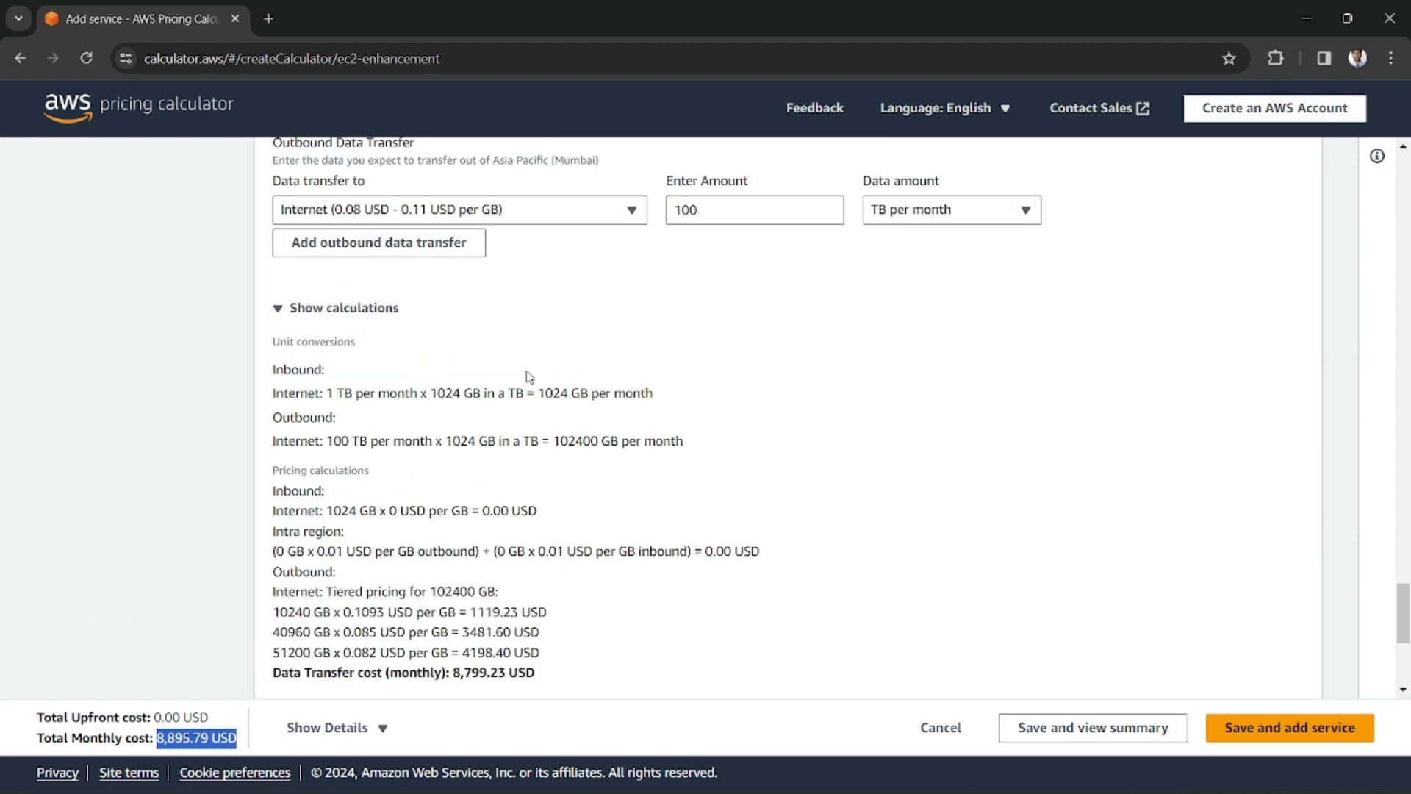
scroll(528, 378, down, 4)
scroll(440, 461, up, 1)
scroll(540, 474, down, 1)
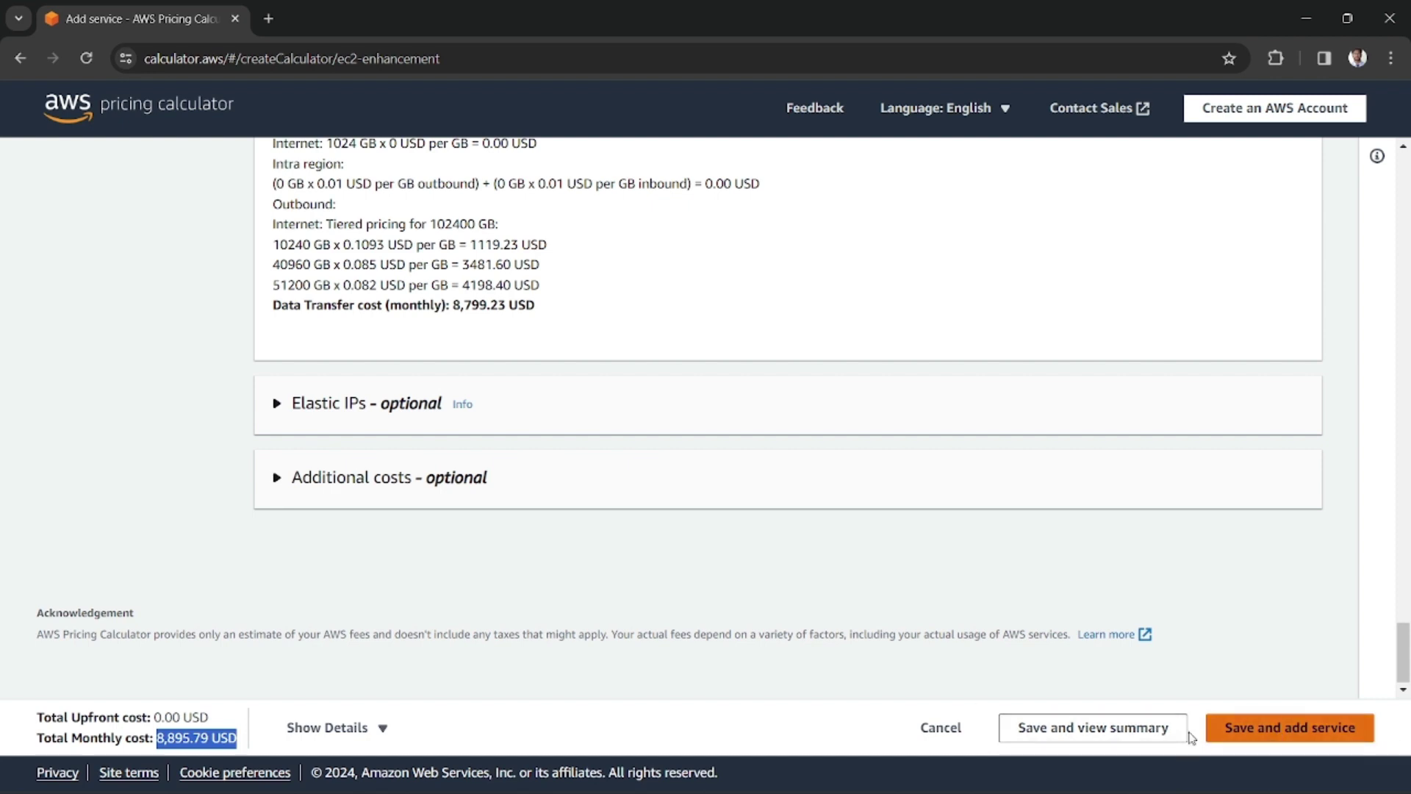
click(1285, 730)
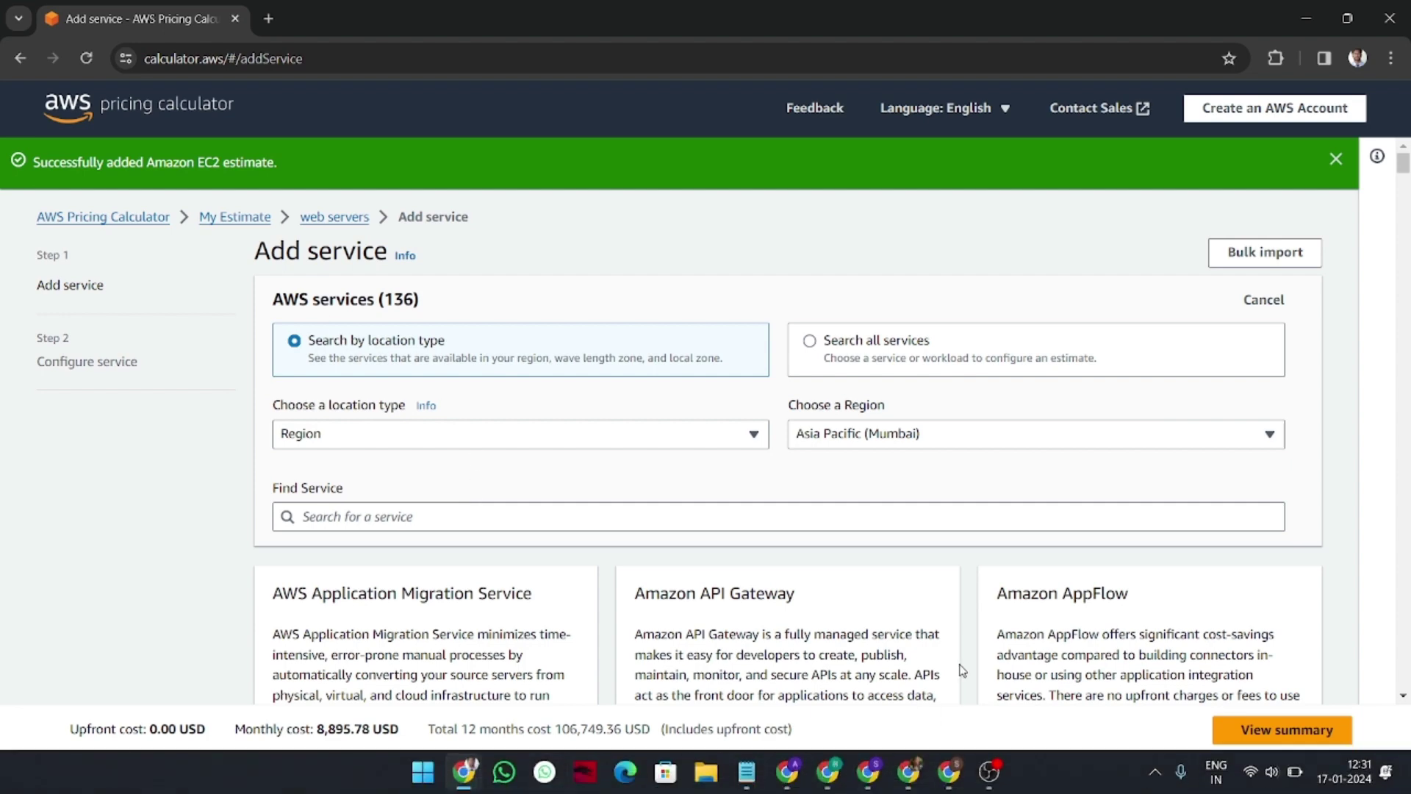
click(1305, 730)
scroll(695, 514, down, 2)
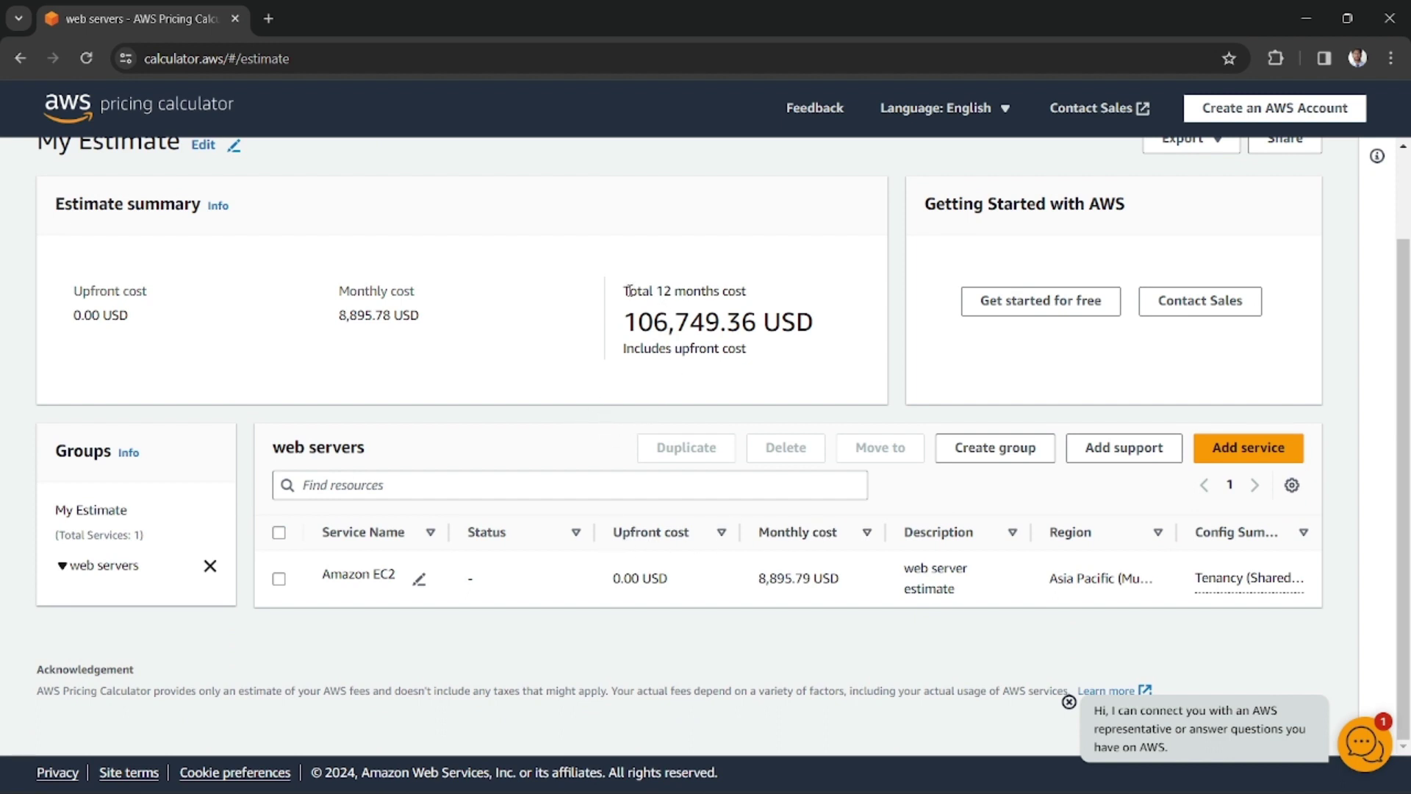
Examine the total 12 months cost and the Amazon EC2 row, narrowing the Region column to show more of the config summary.
drag(630, 292, 758, 296)
click(695, 311)
drag(626, 336, 763, 314)
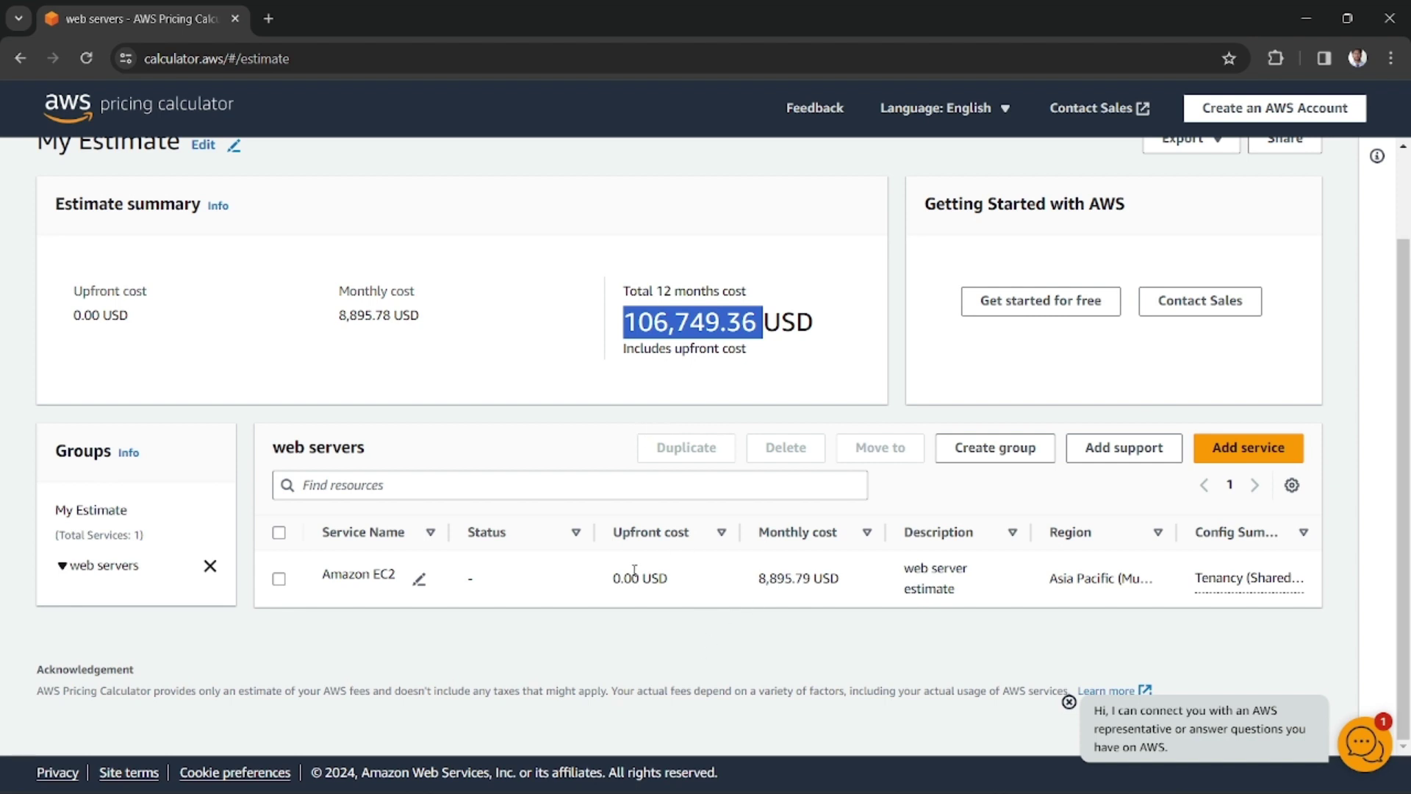
drag(763, 579, 967, 594)
click(906, 601)
click(1035, 596)
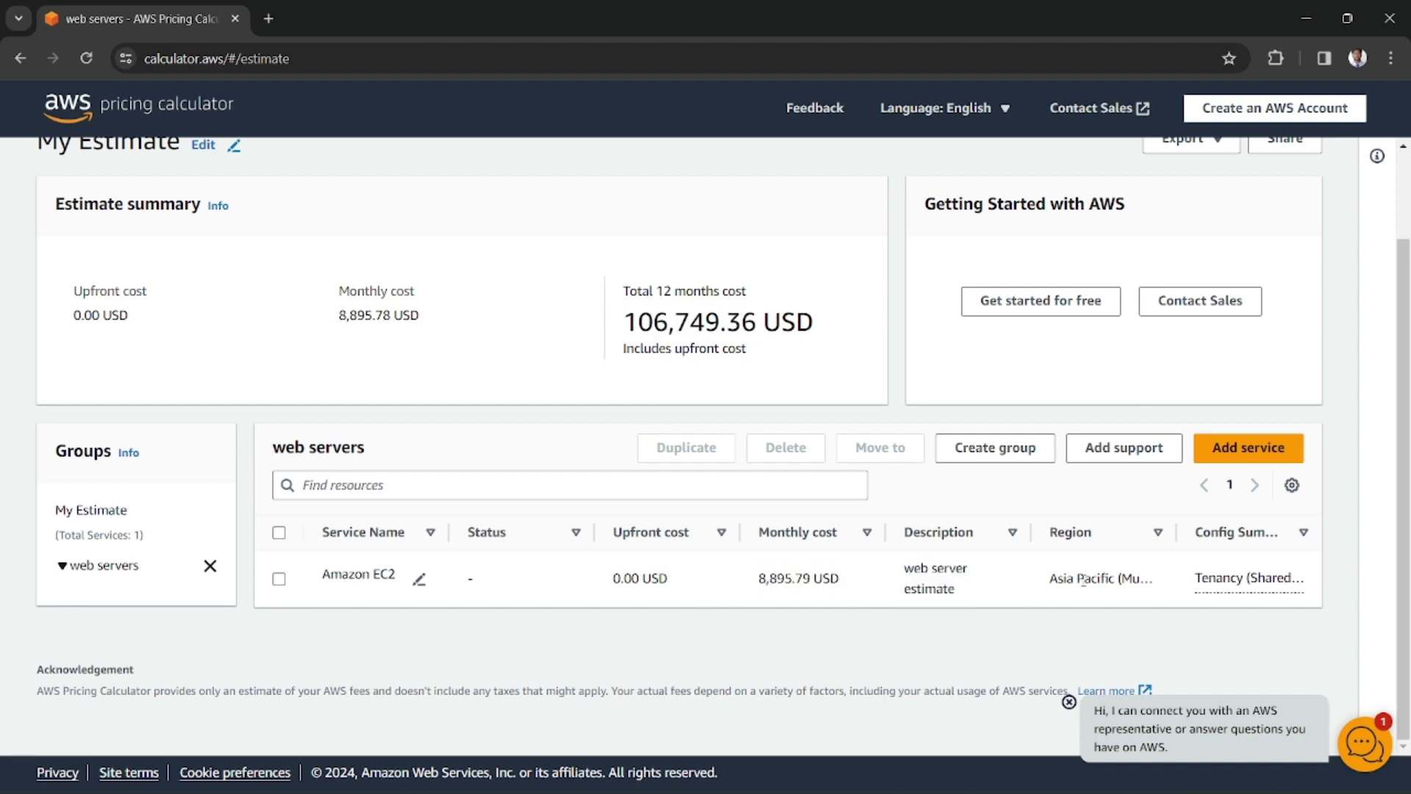
drag(1181, 536, 1196, 535)
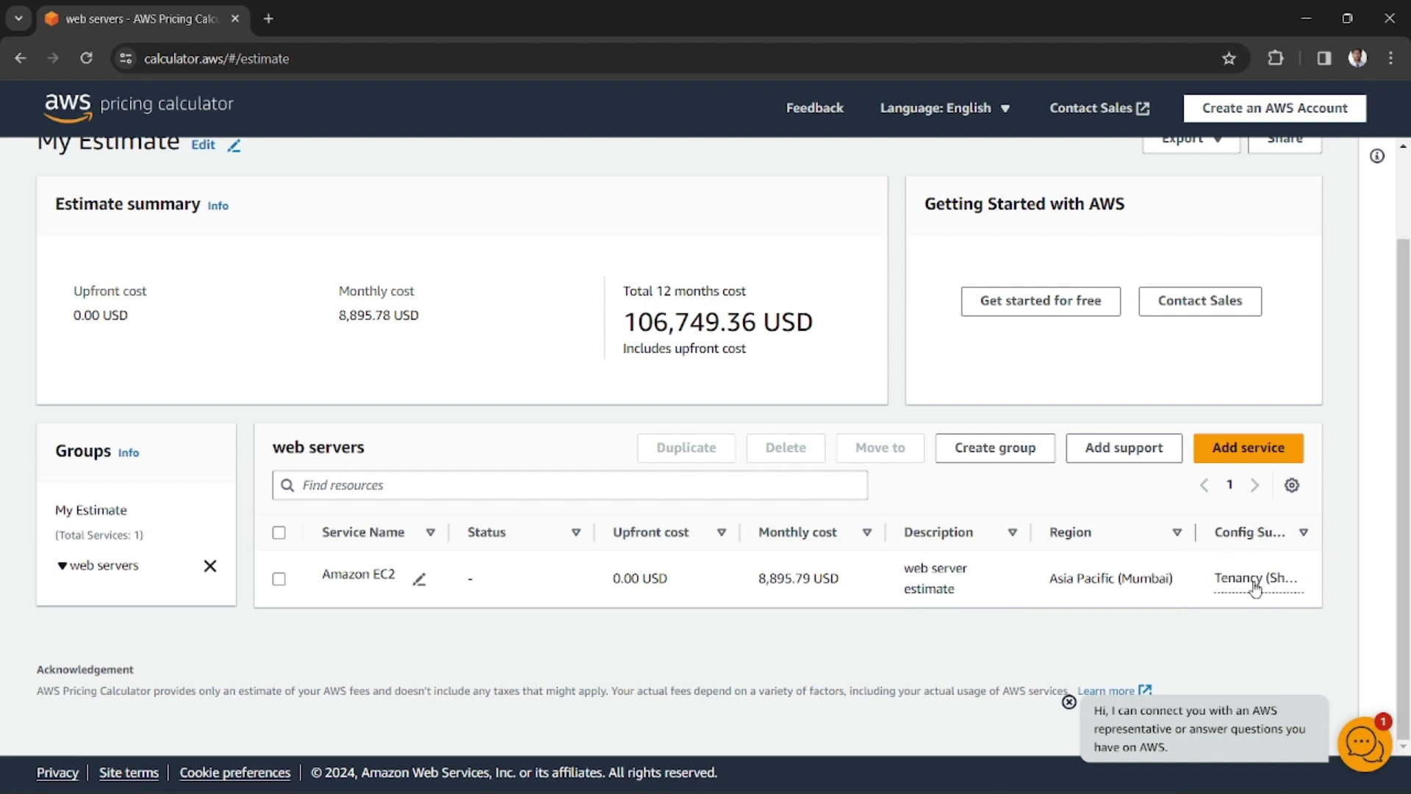
drag(1196, 536, 1005, 547)
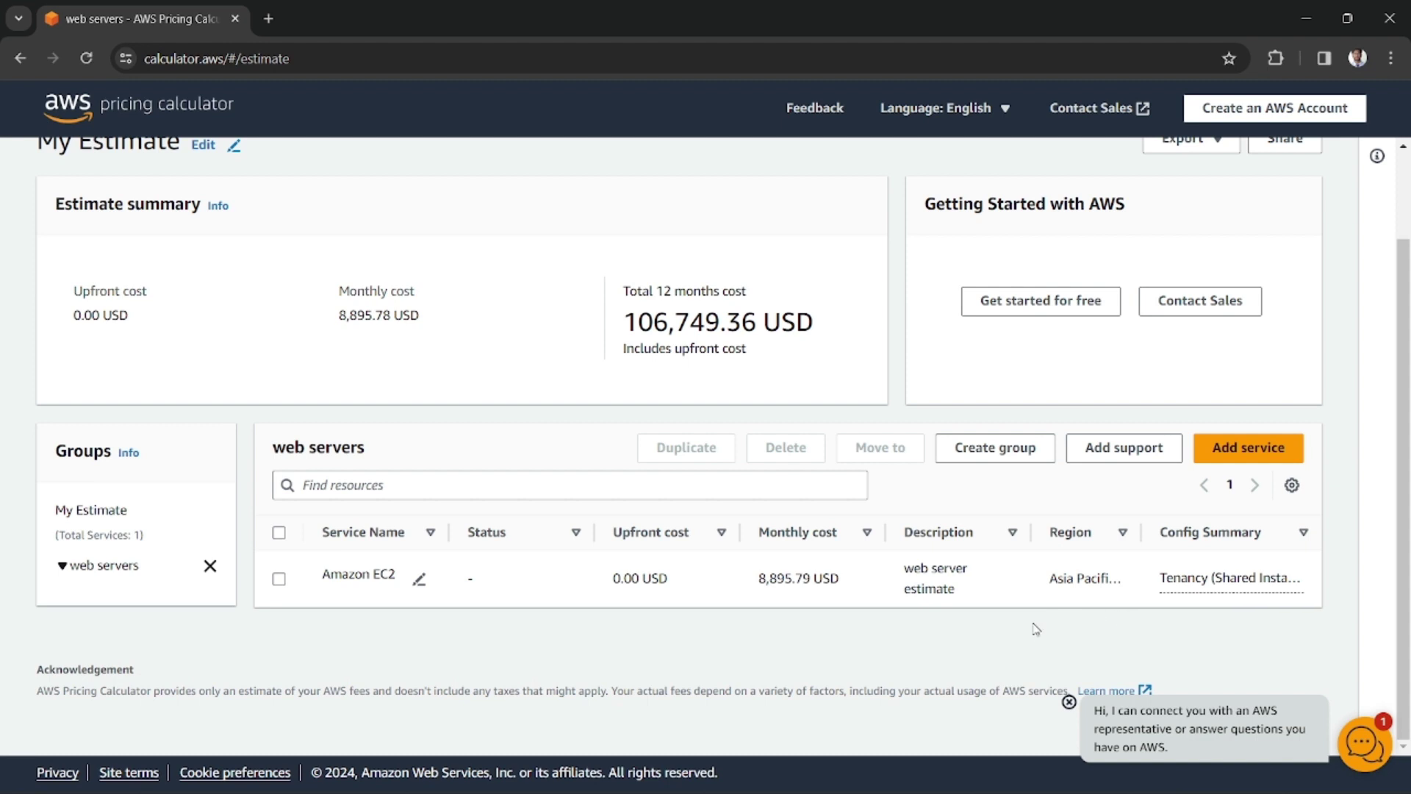
Share the estimate, agree to the public server acknowledgment and copy the public share link.
scroll(1029, 635, up, 2)
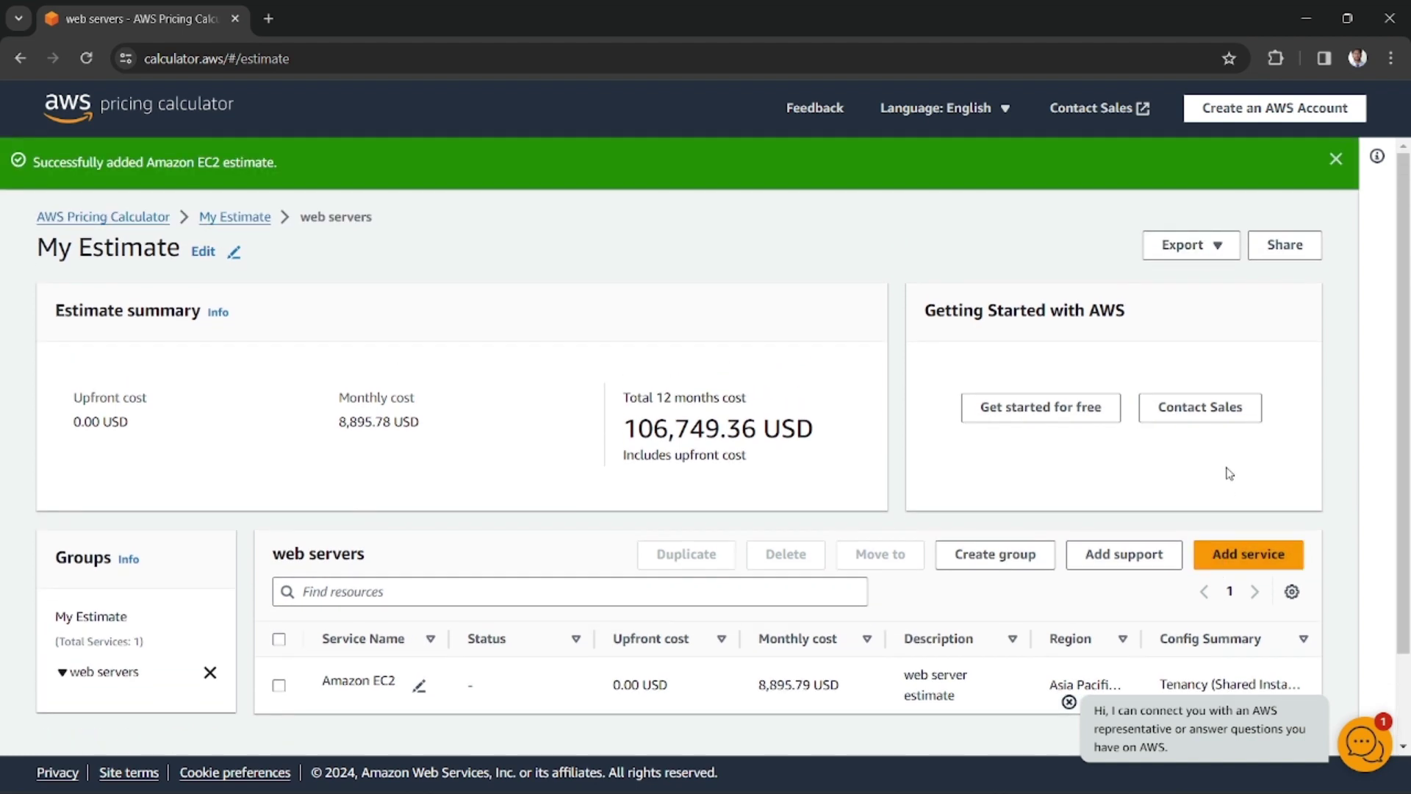
click(1282, 250)
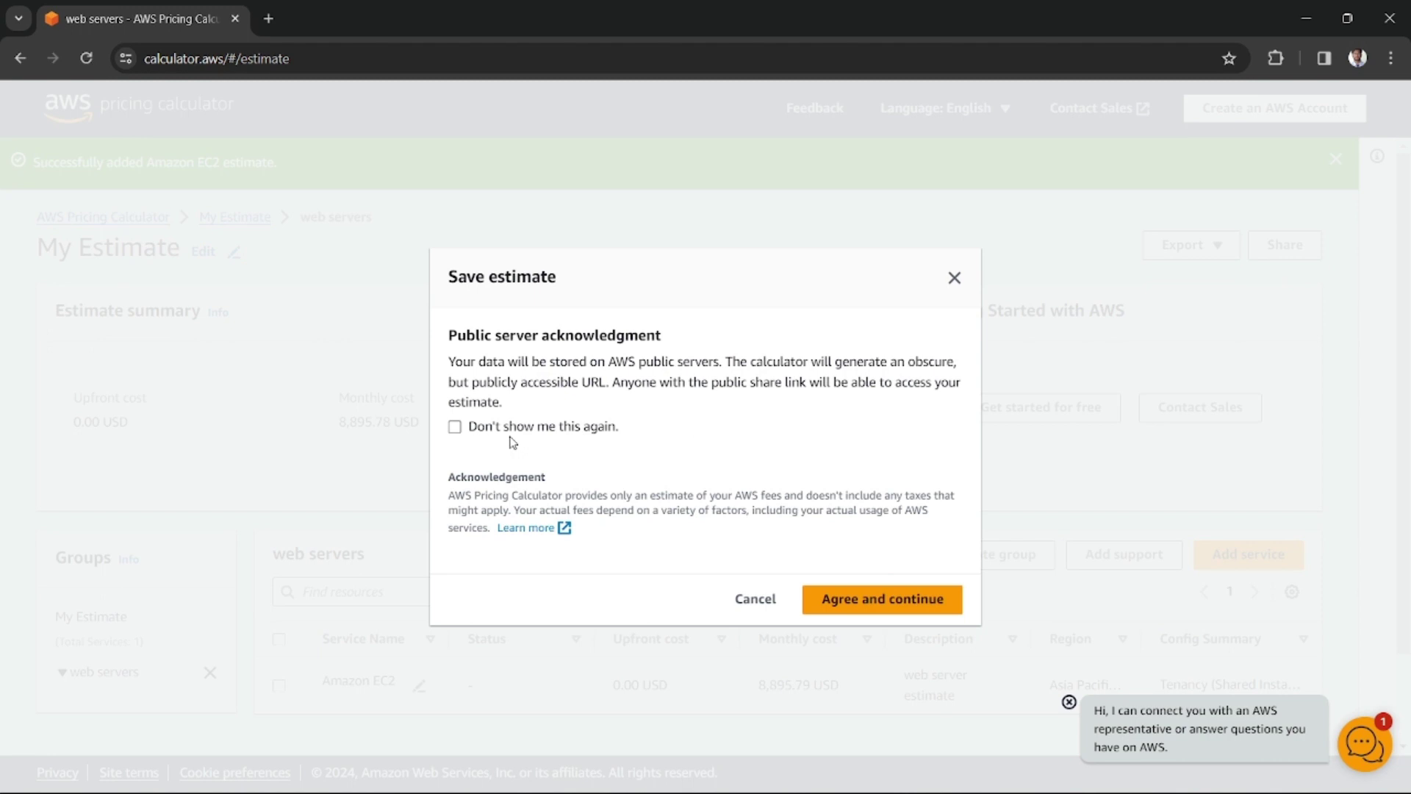
click(894, 617)
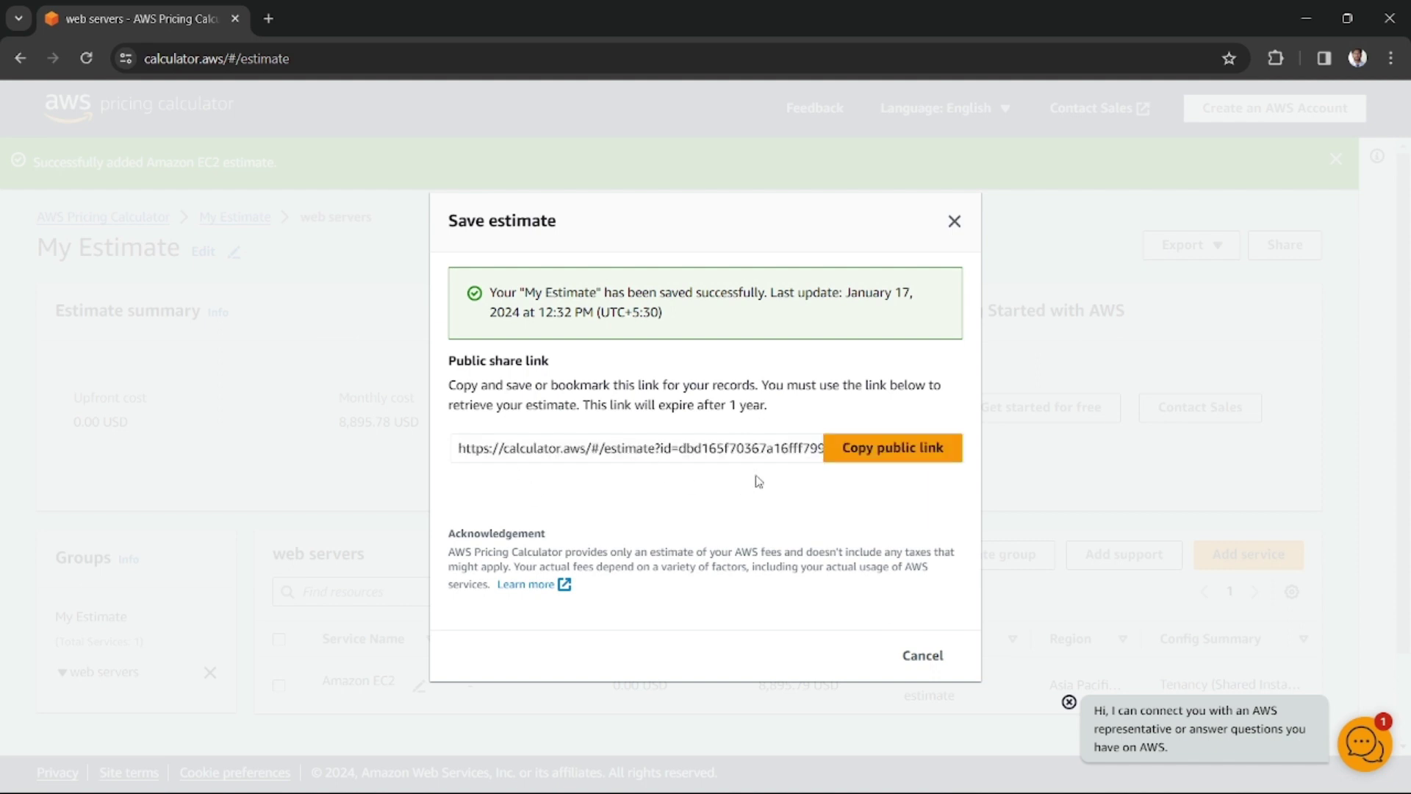
click(882, 460)
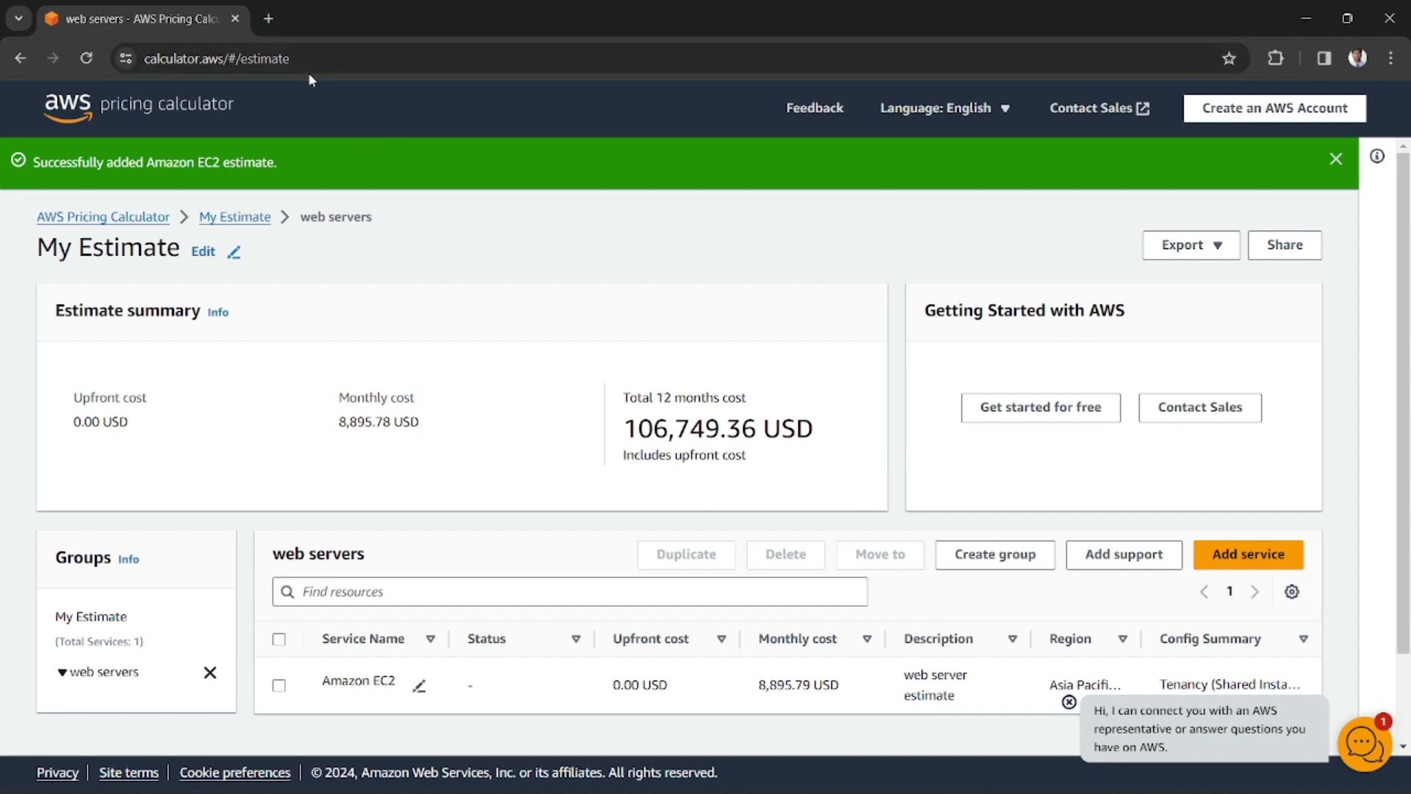
Open the copied public share link in a new incognito window and review the read-only estimate and its web servers group.
key(ctrl+shift+n)
text(https://calculator.aws/#/estimate?id=dbd165f70367a16fff799aea2b3541dcacbe740e)
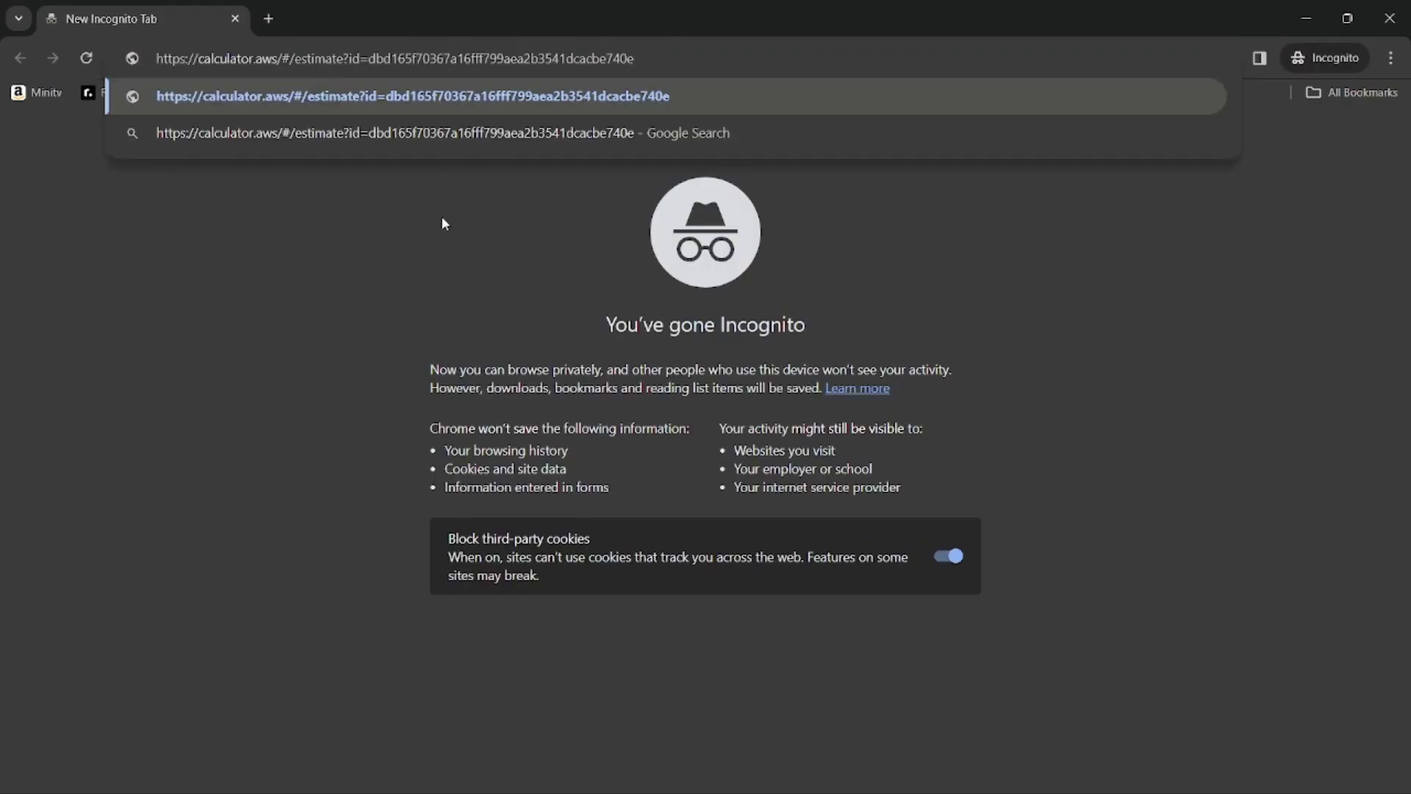
key(Return)
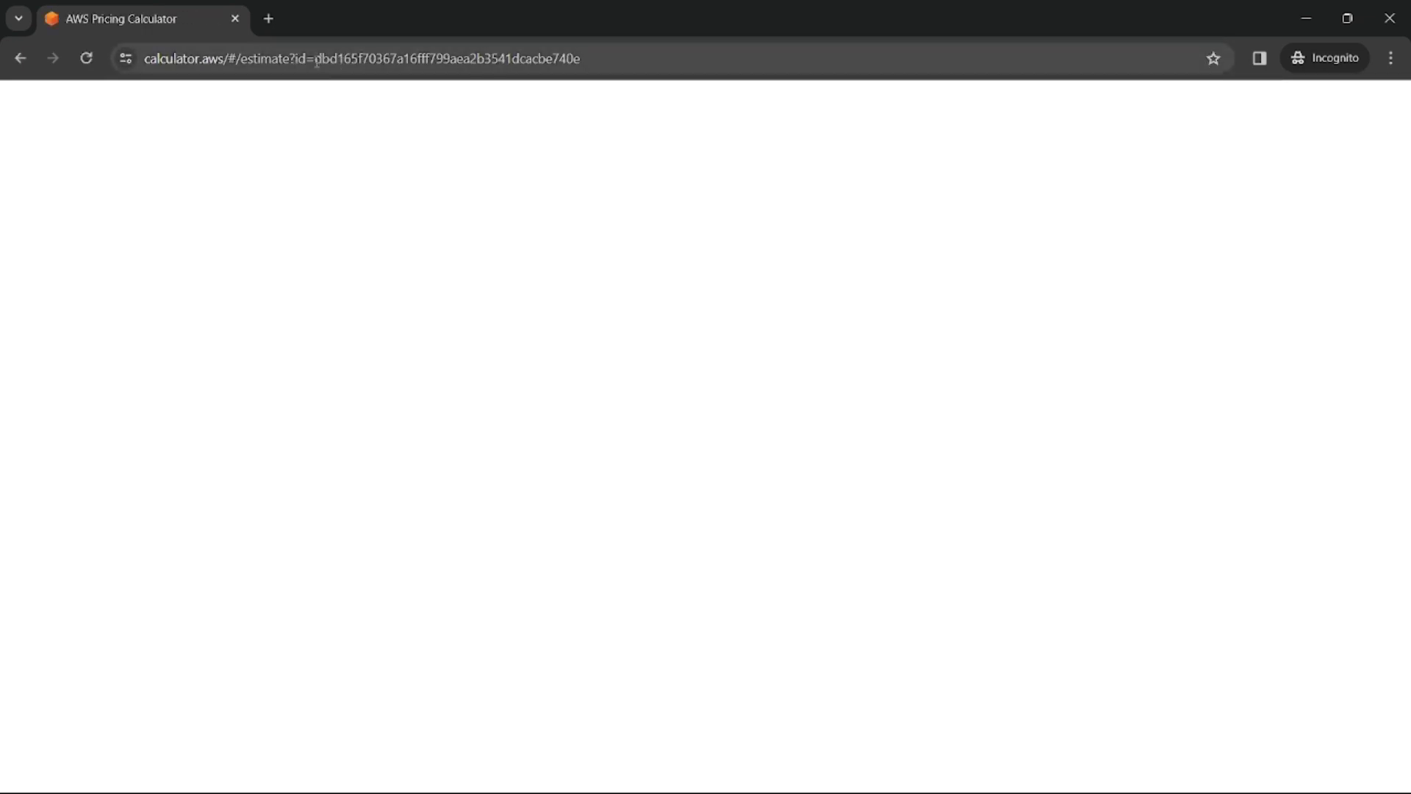
drag(253, 59, 640, 56)
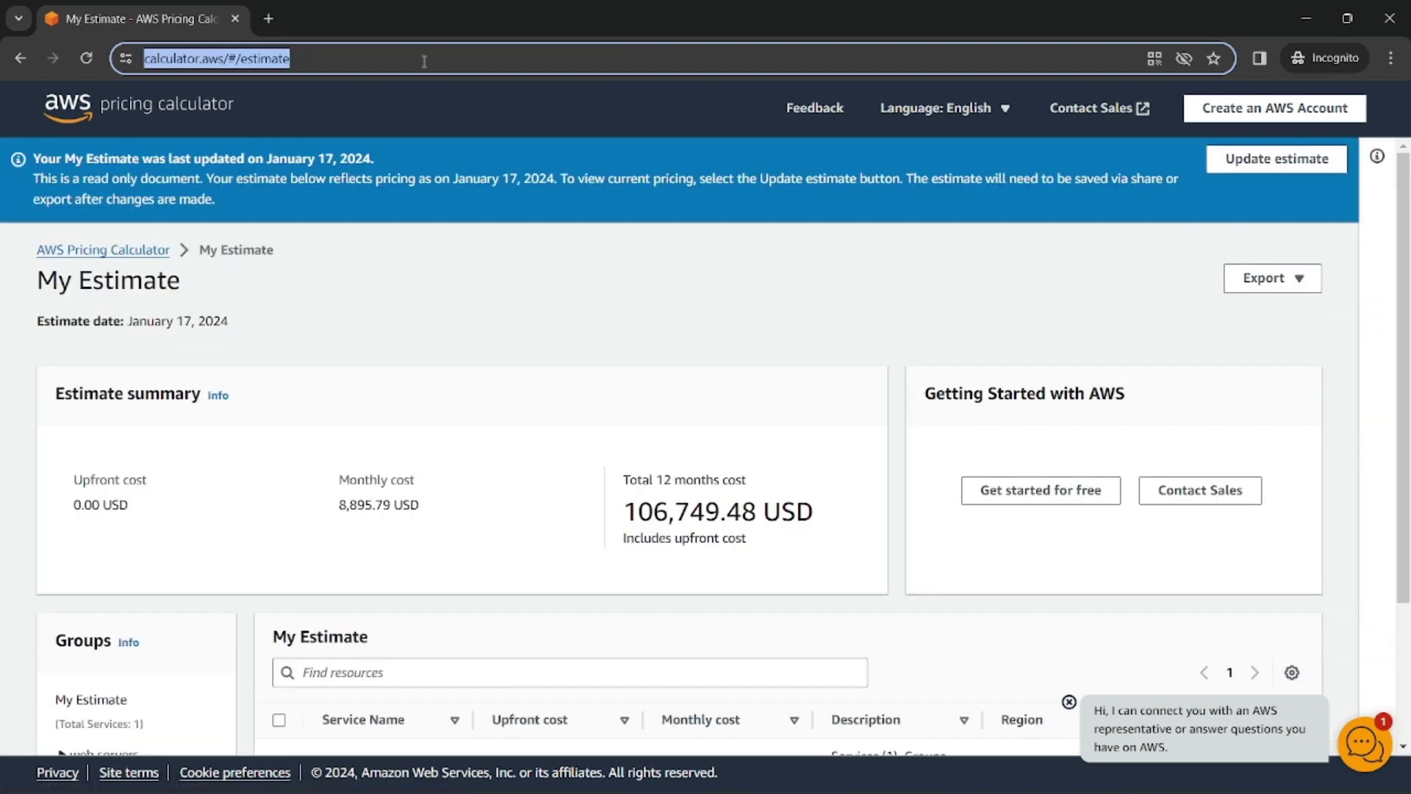
click(643, 303)
scroll(513, 371, down, 3)
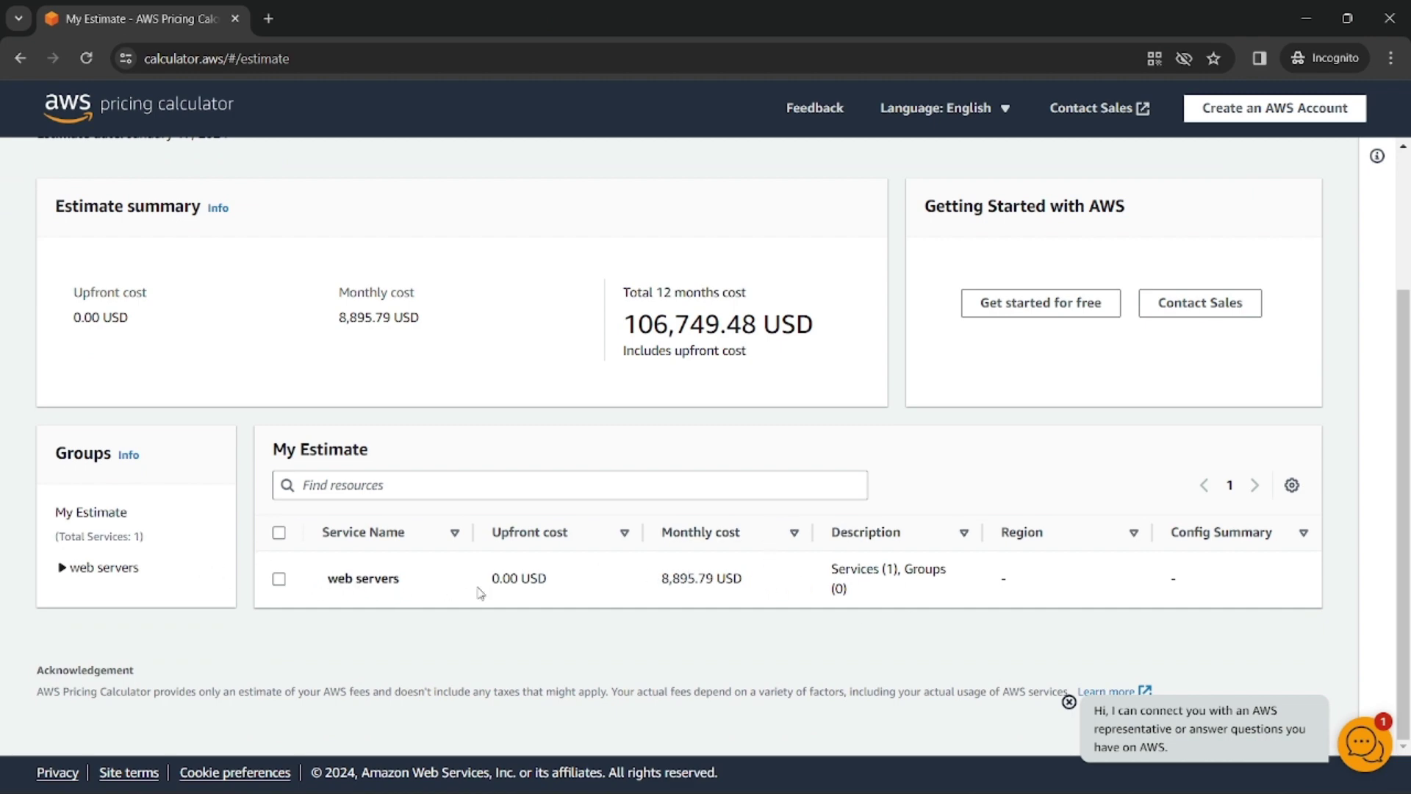
scroll(419, 485, up, 3)
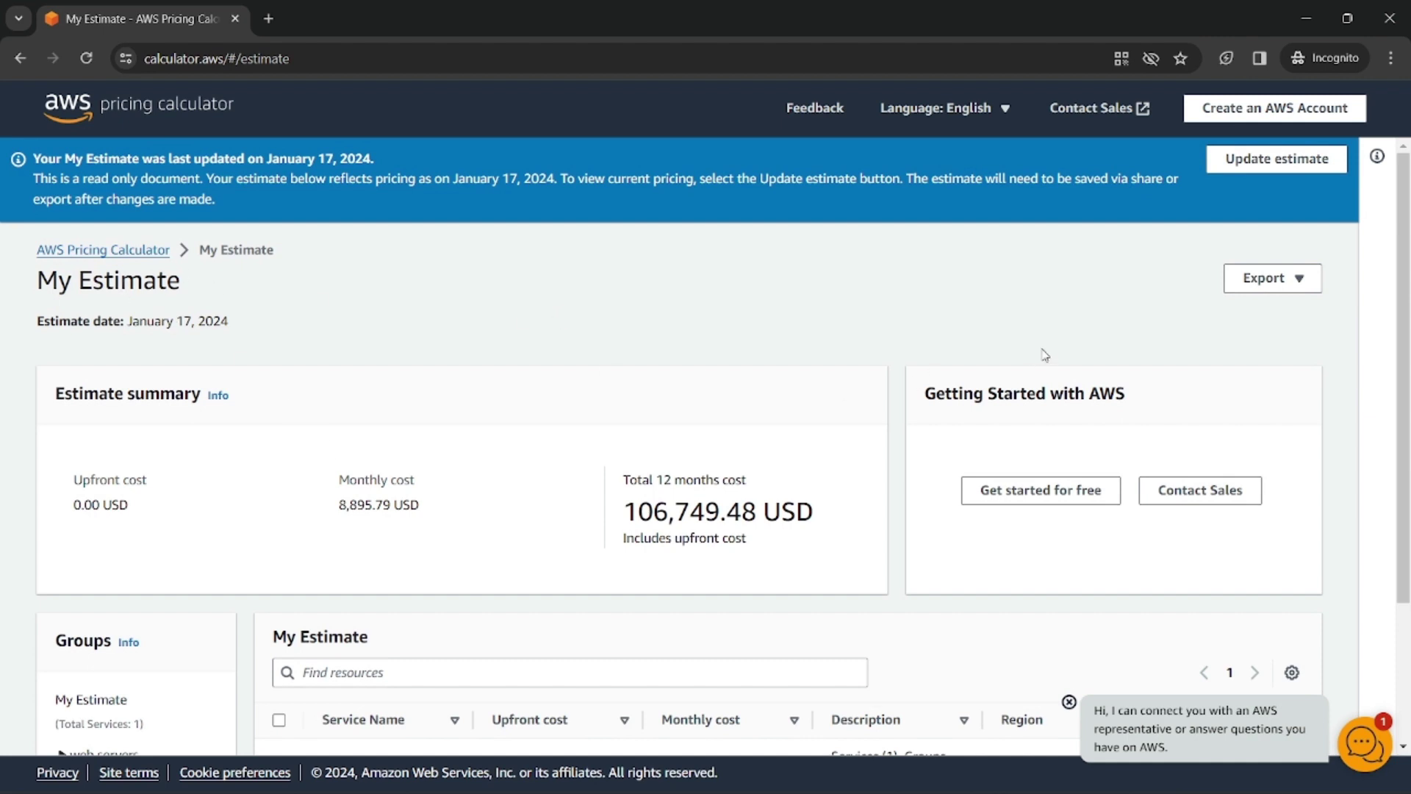
Switch back to the original estimate window and open the Amazon EC2 service in the web servers group for editing.
key(alt)
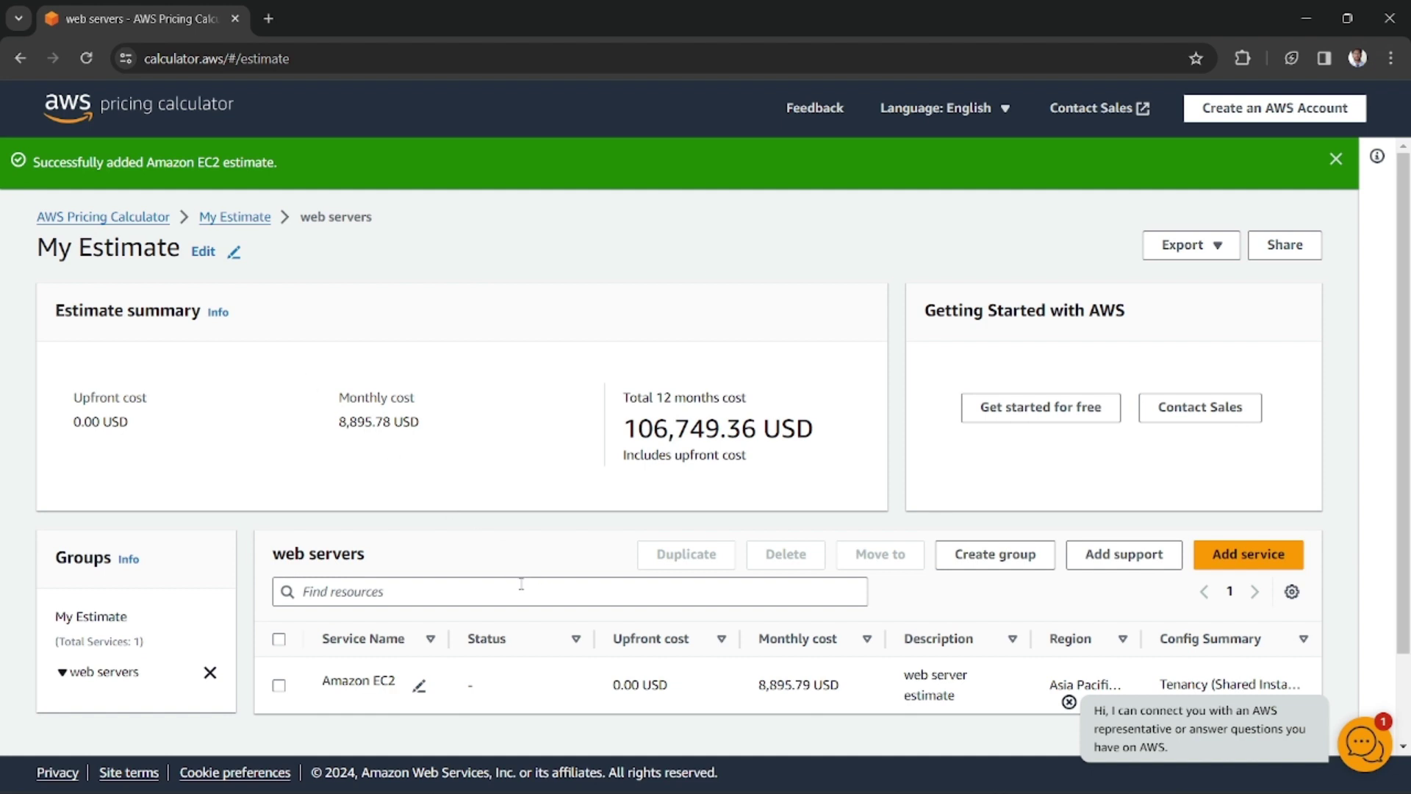
scroll(517, 586, down, 2)
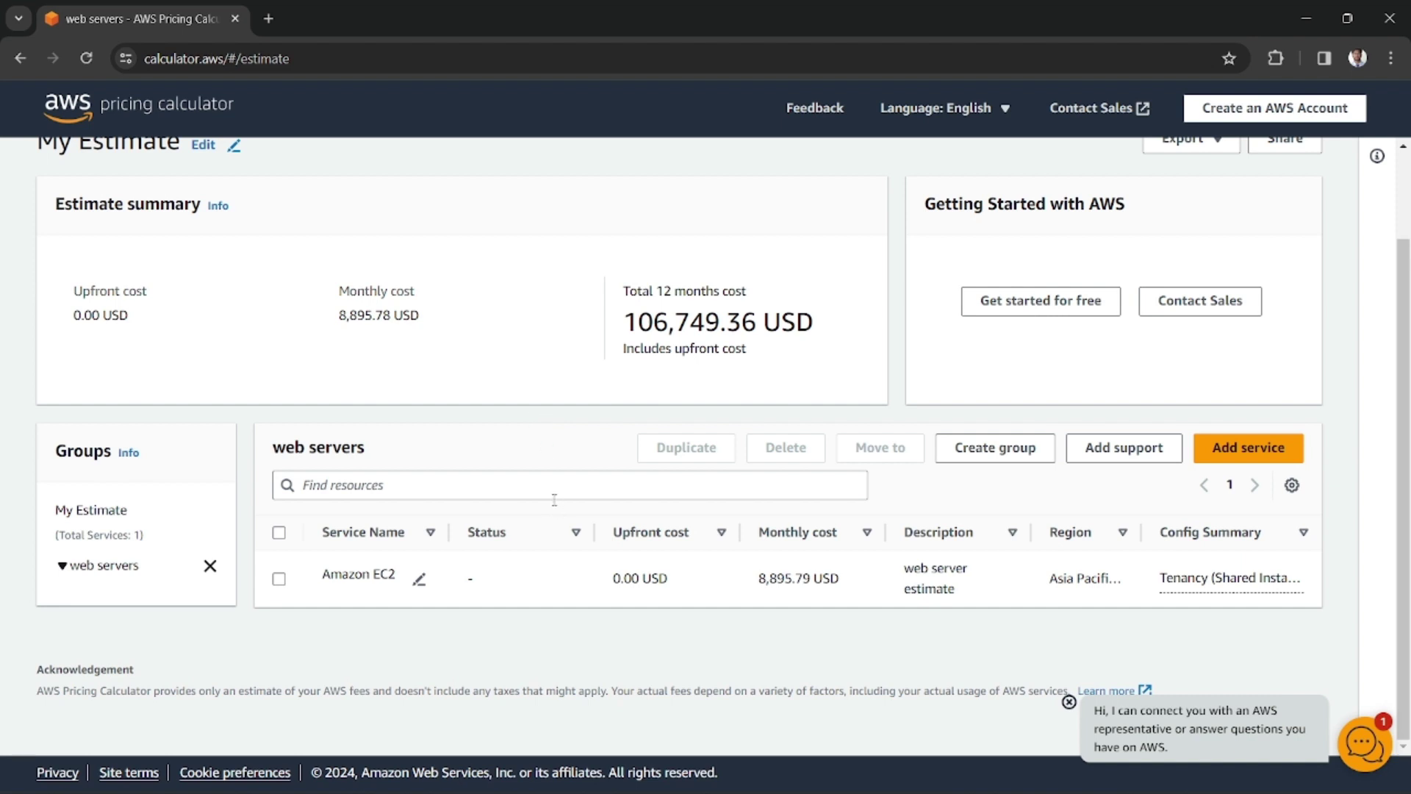
click(417, 582)
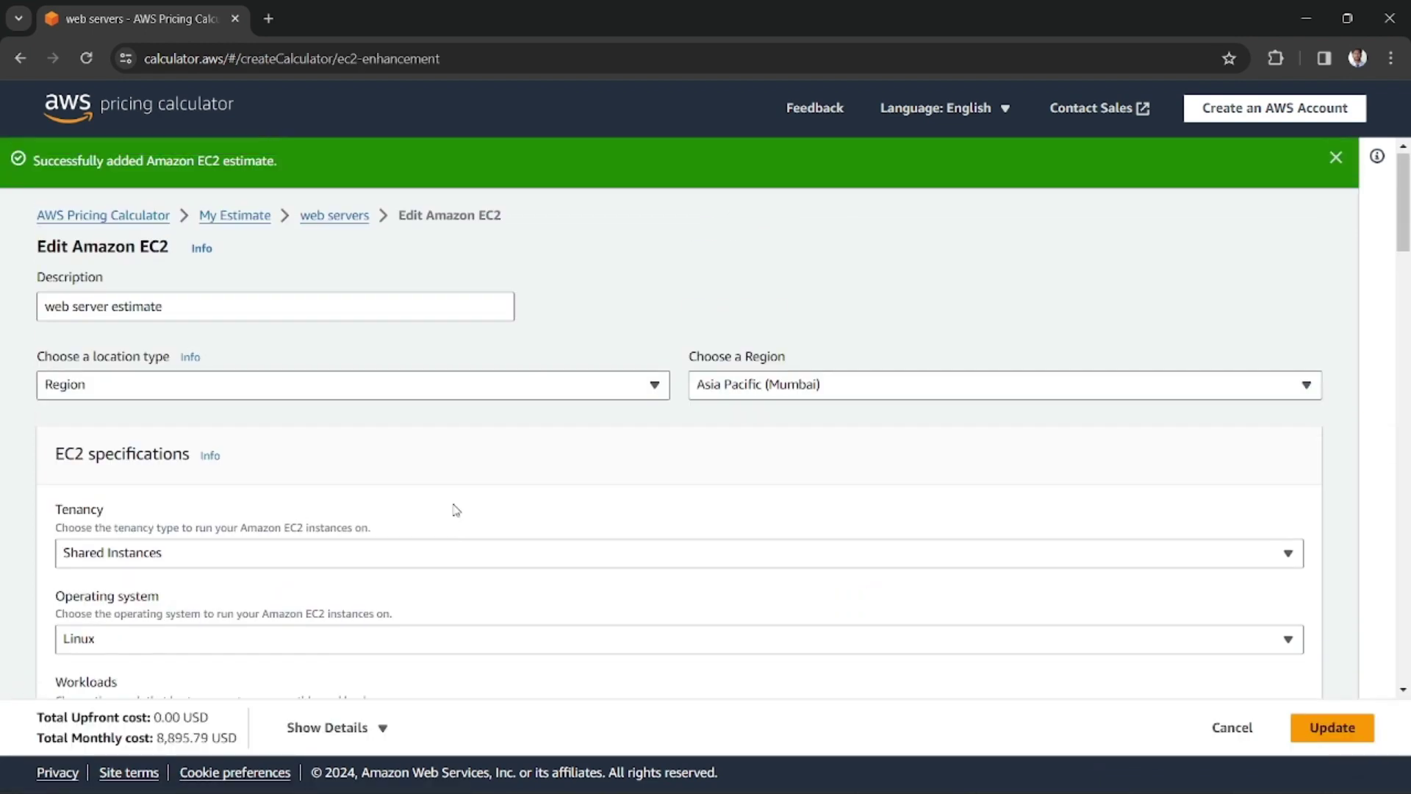
click(354, 216)
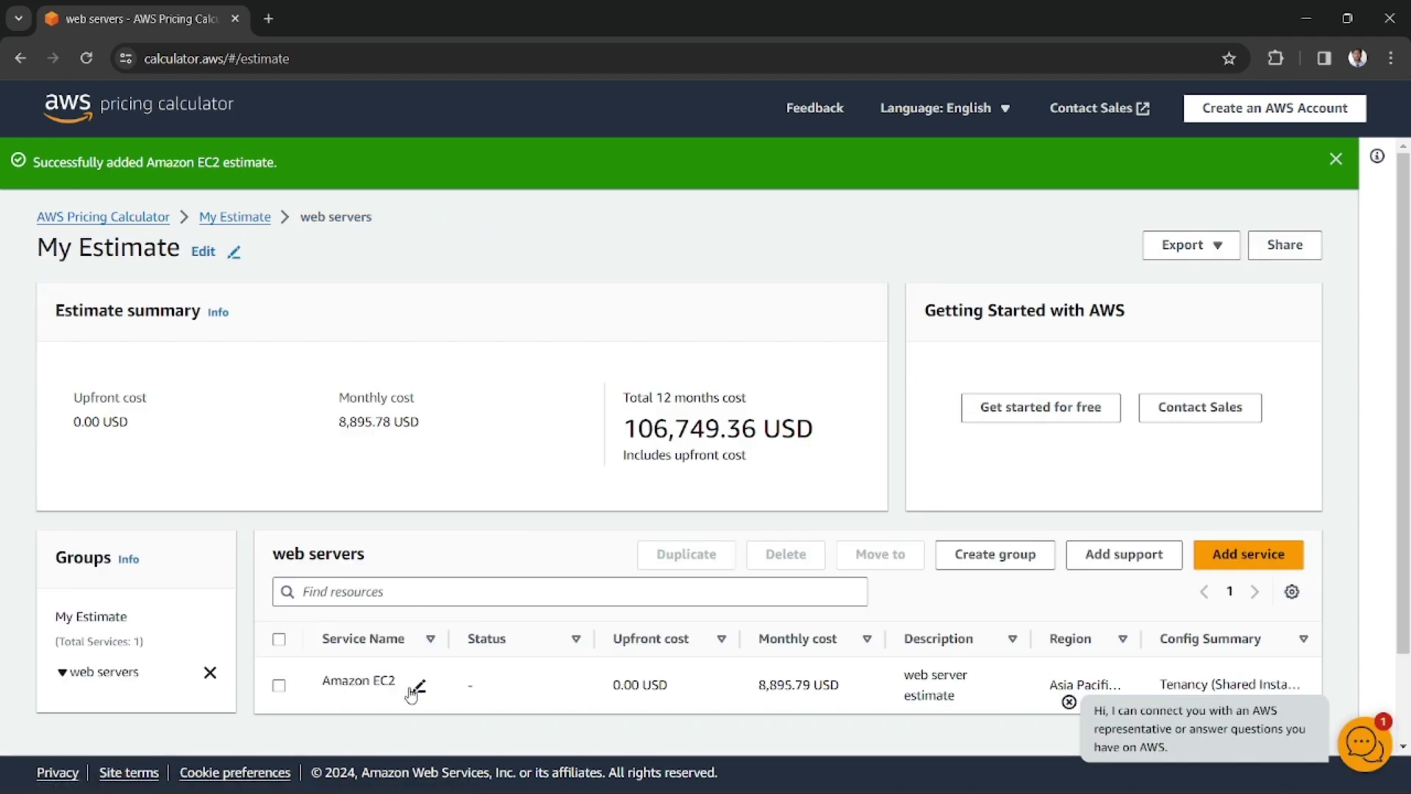
click(419, 685)
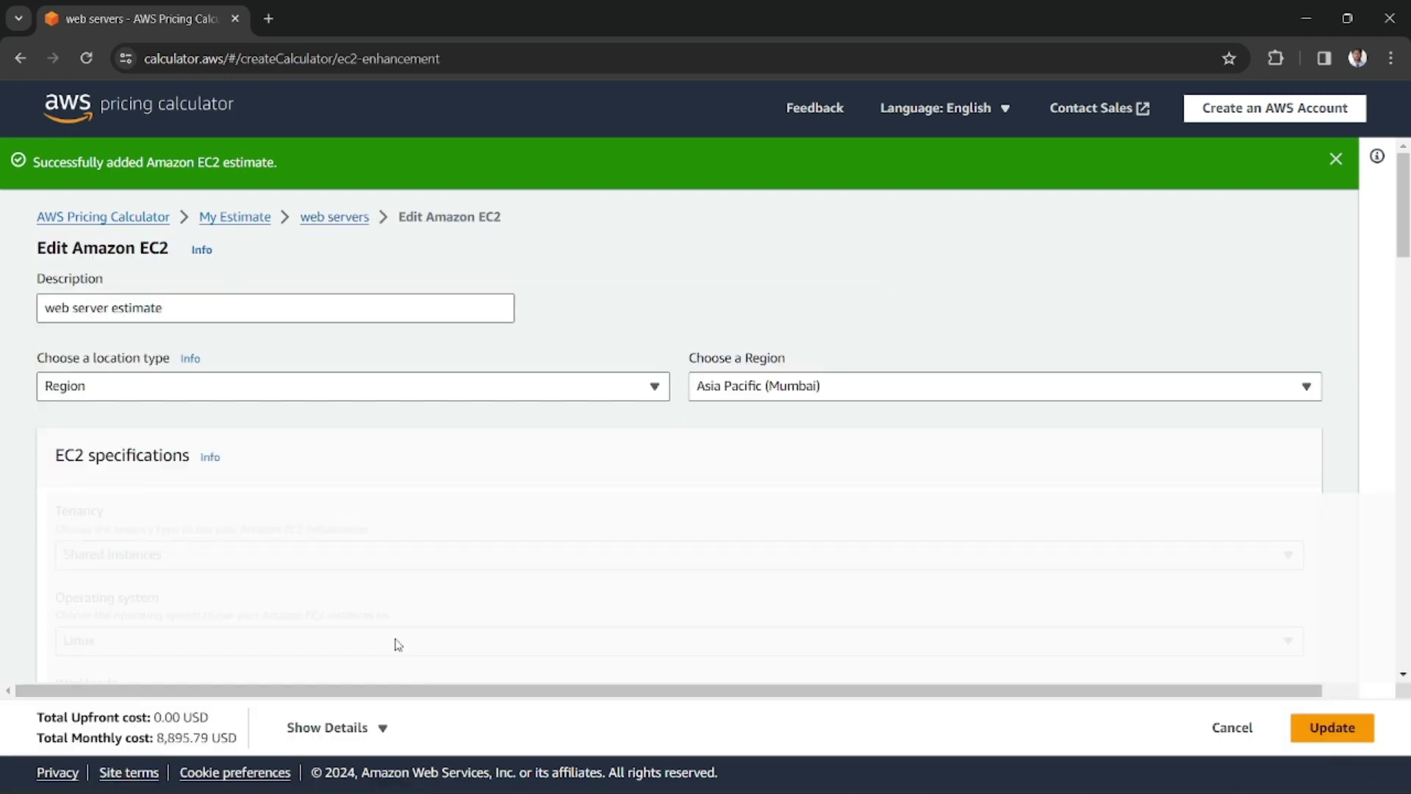
scroll(307, 531, down, 10)
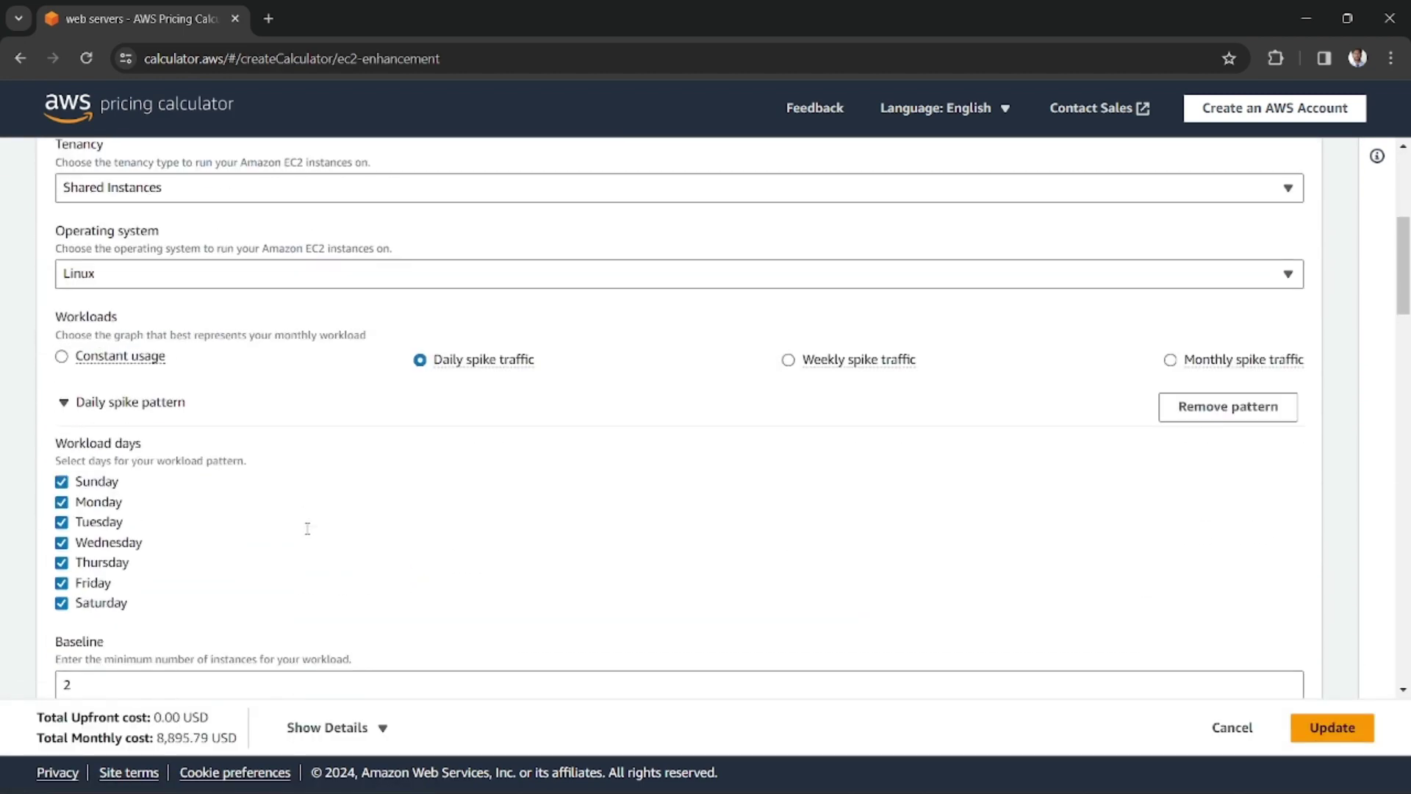
Search the EC2 instances for "t2.mi", choose t2.micro as the instance type and update the web servers estimate.
scroll(307, 531, down, 5)
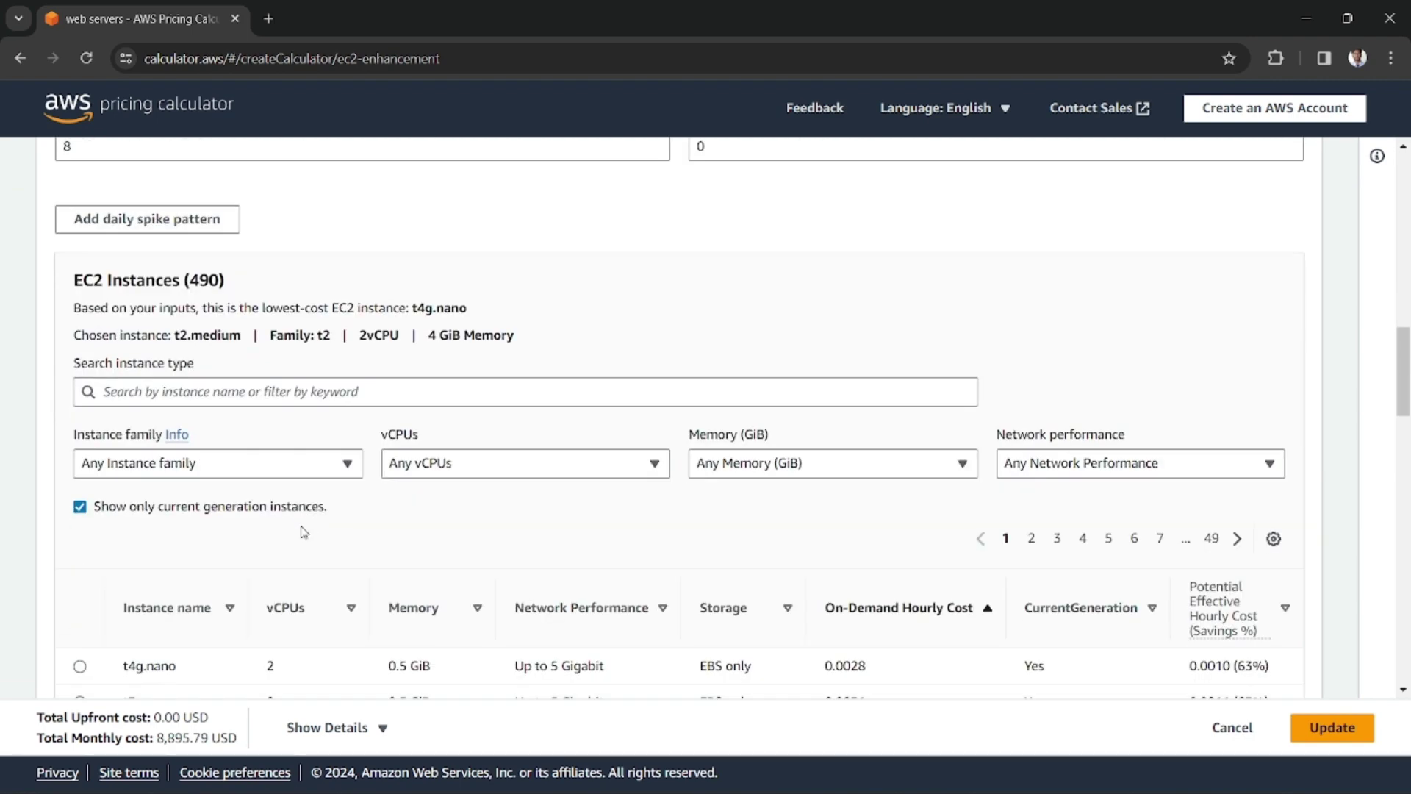
scroll(147, 548, down, 3)
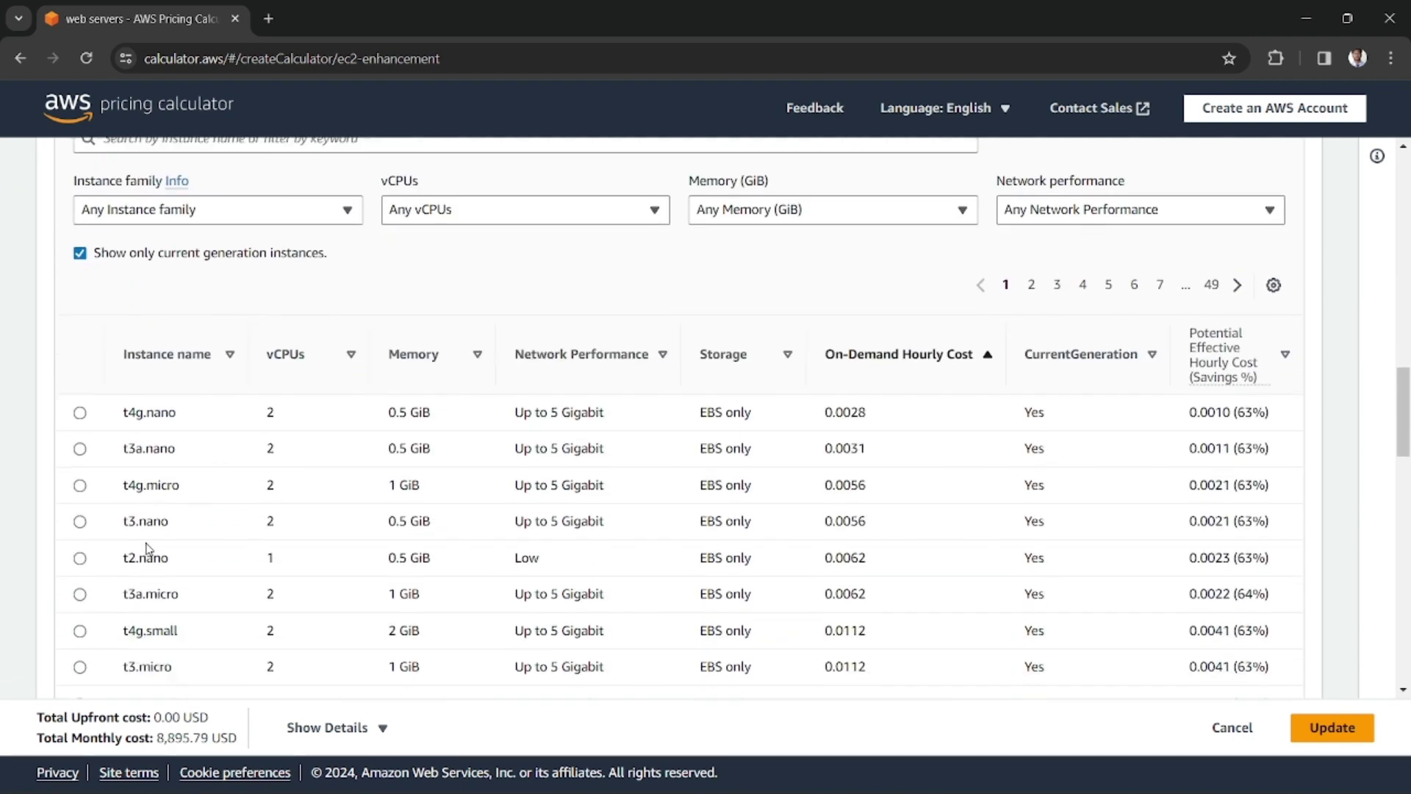
scroll(148, 548, up, 3)
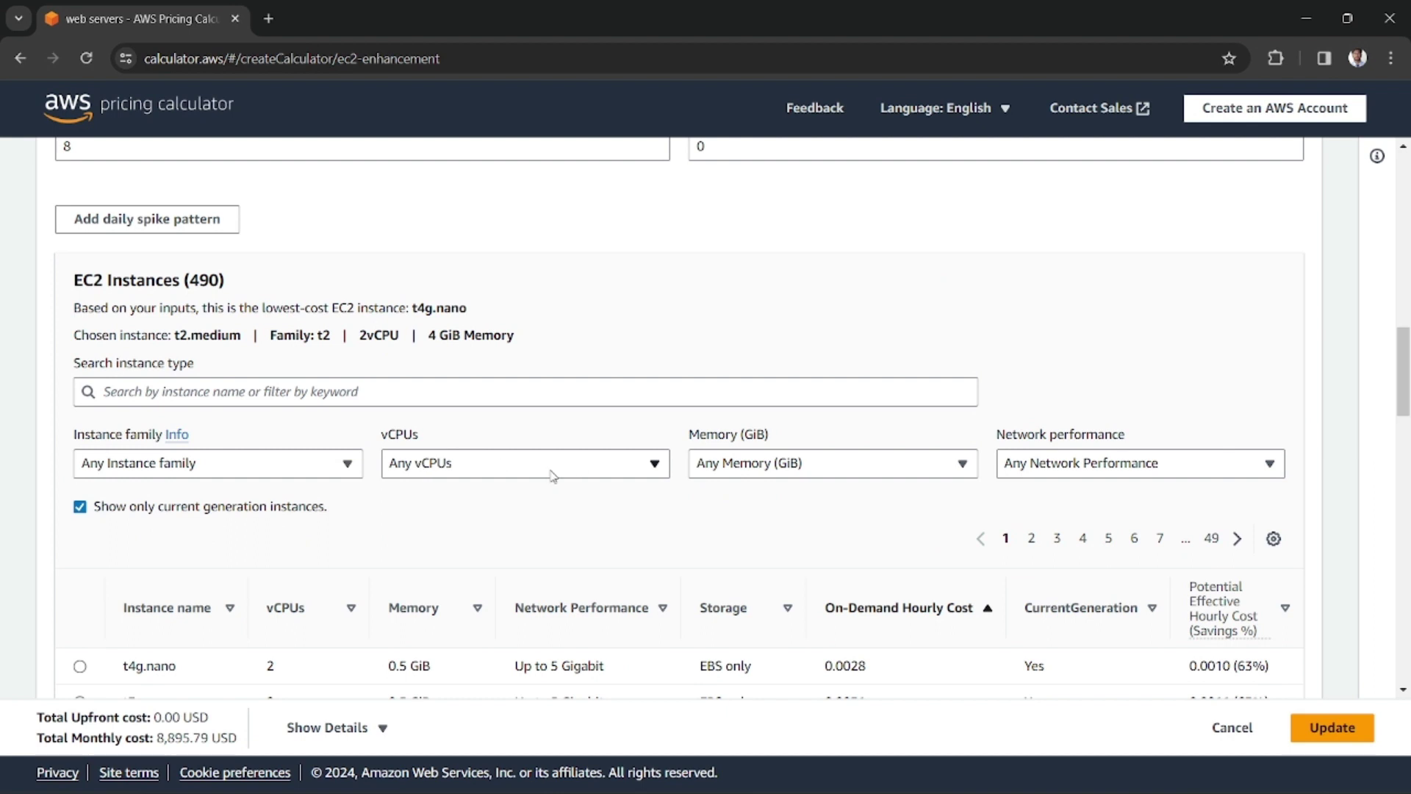
scroll(548, 472, down, 1)
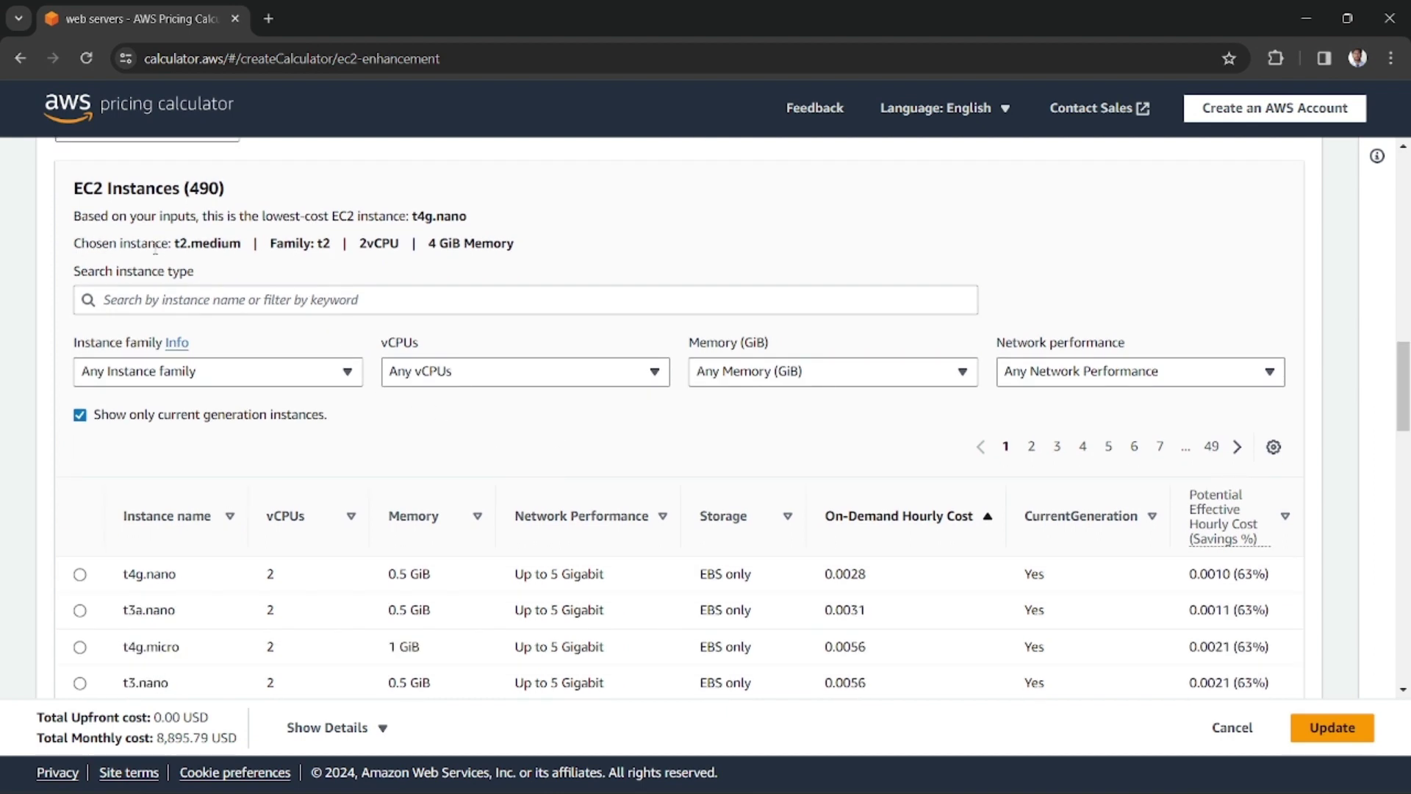
drag(170, 244, 258, 296)
click(255, 295)
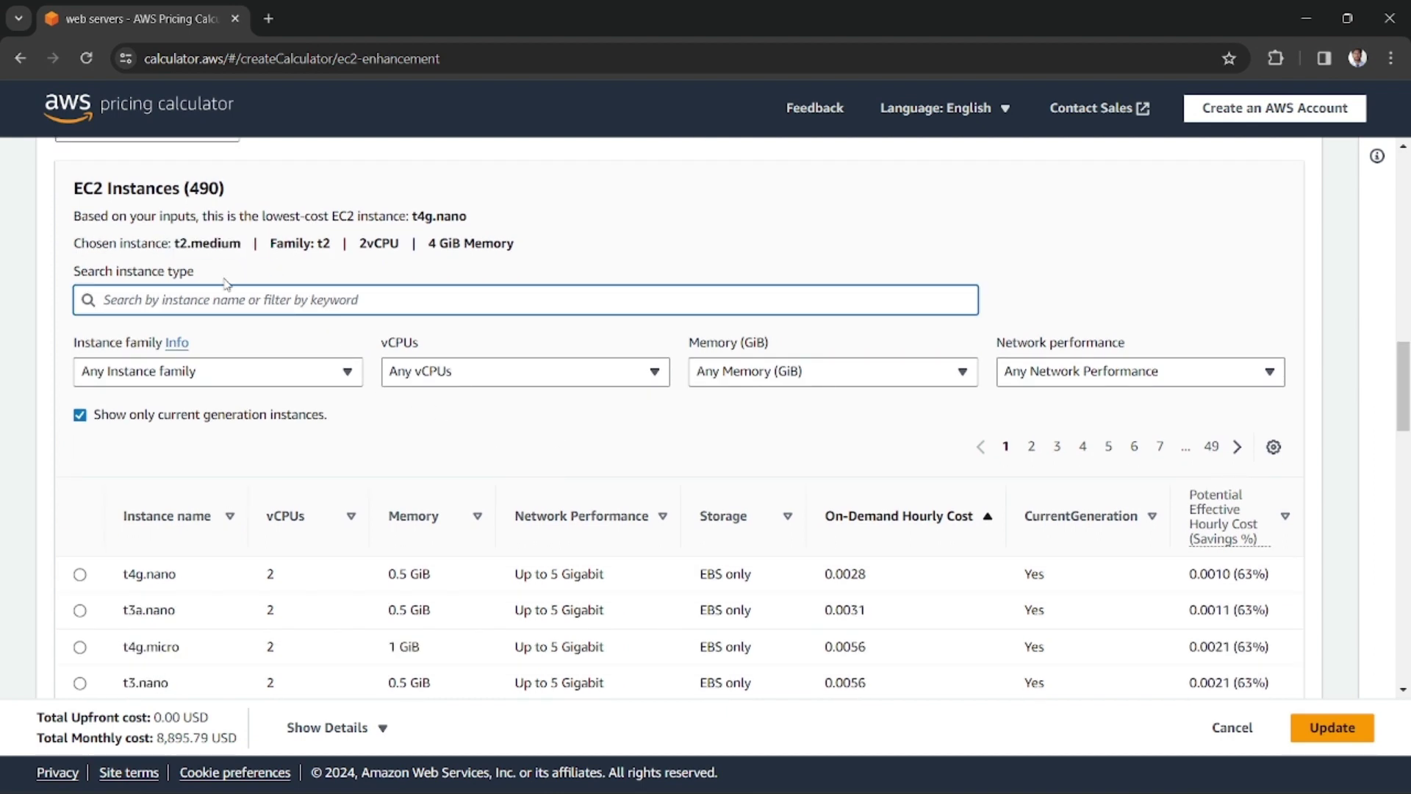
text(t2.)
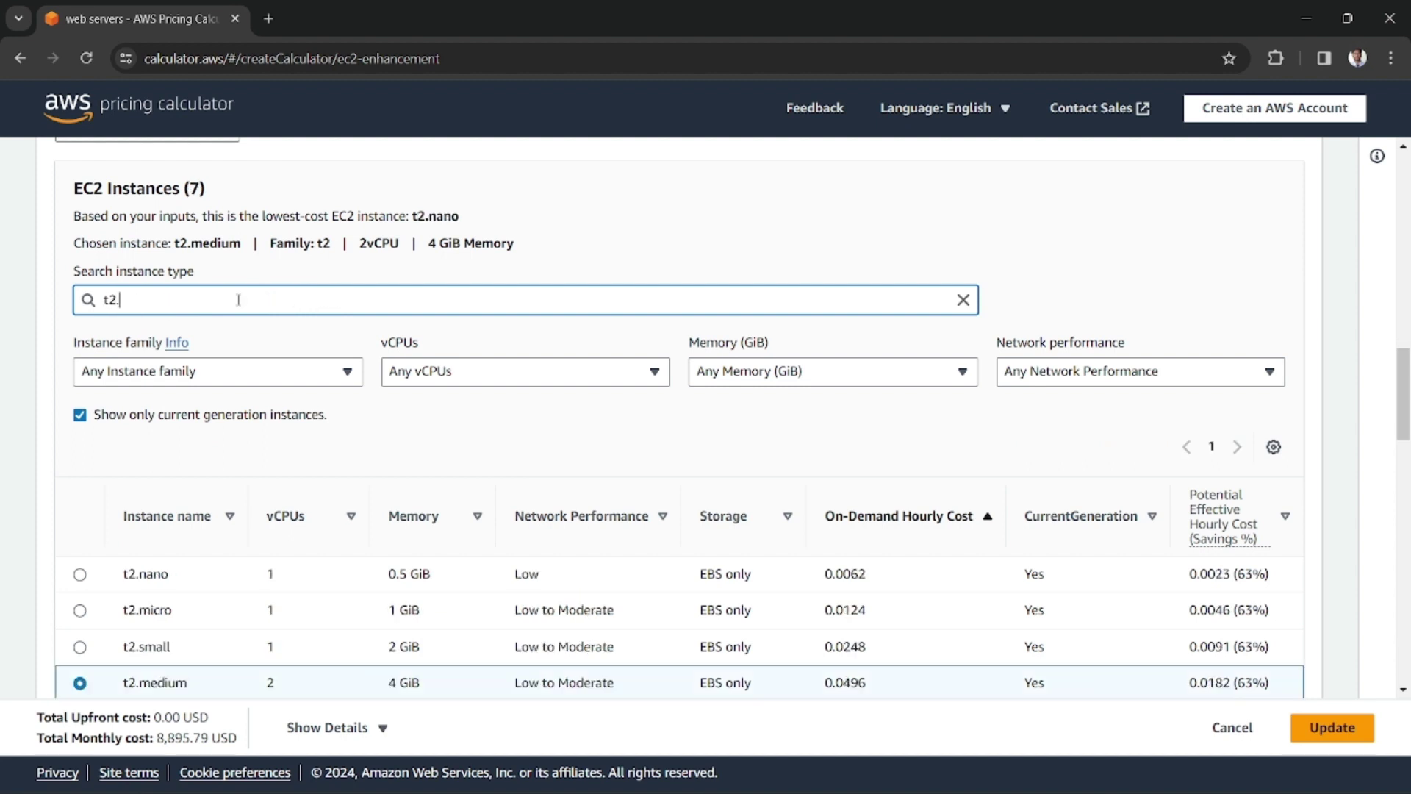
text(mi)
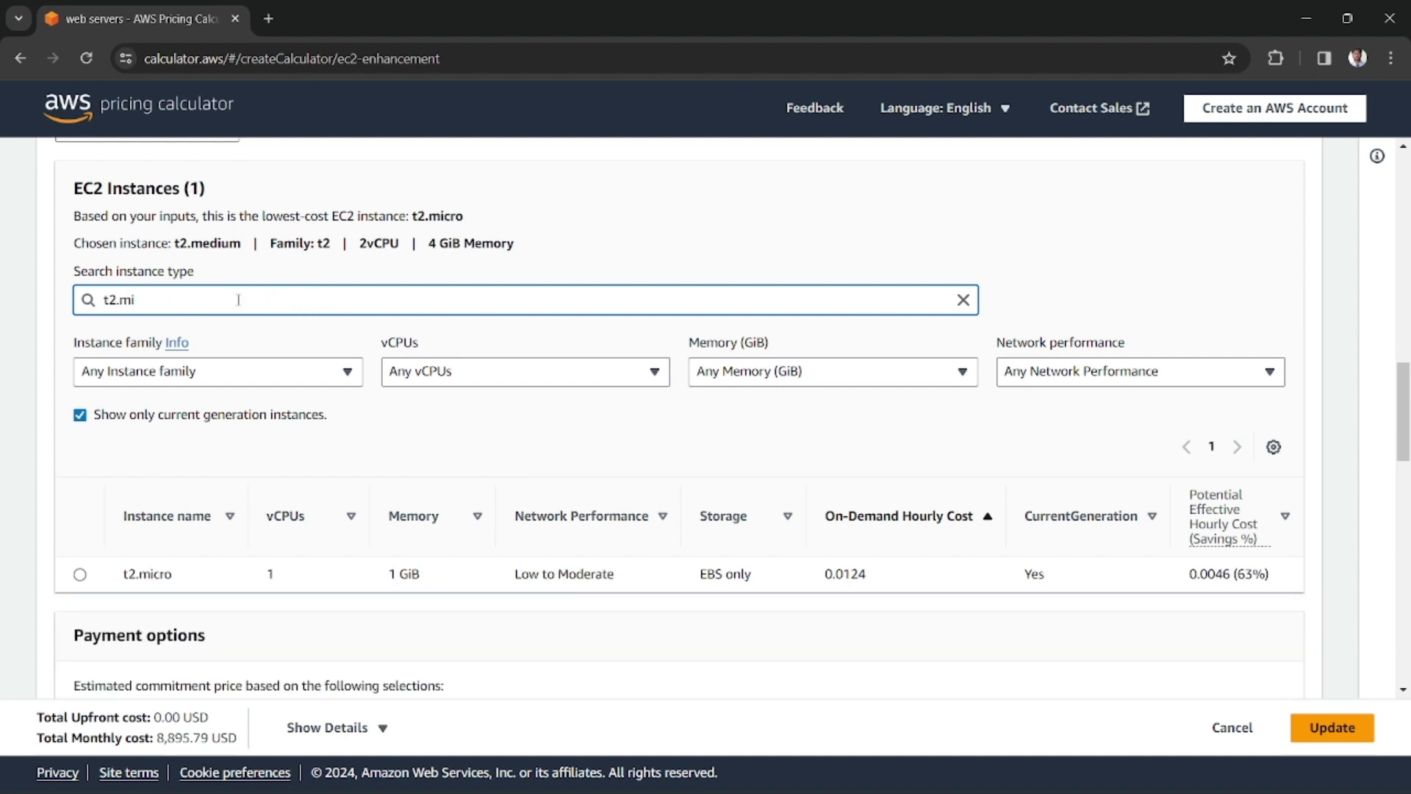
click(80, 574)
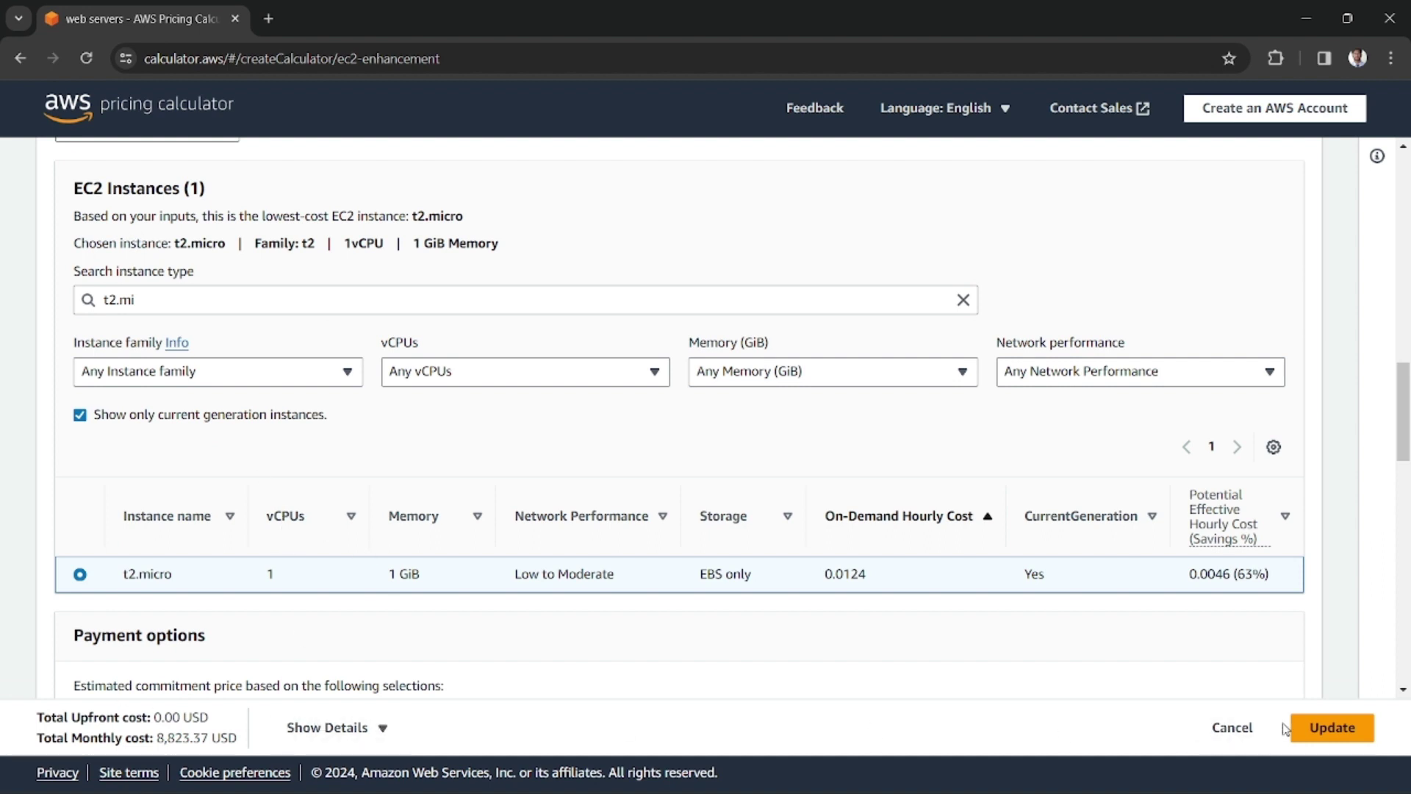
click(1321, 734)
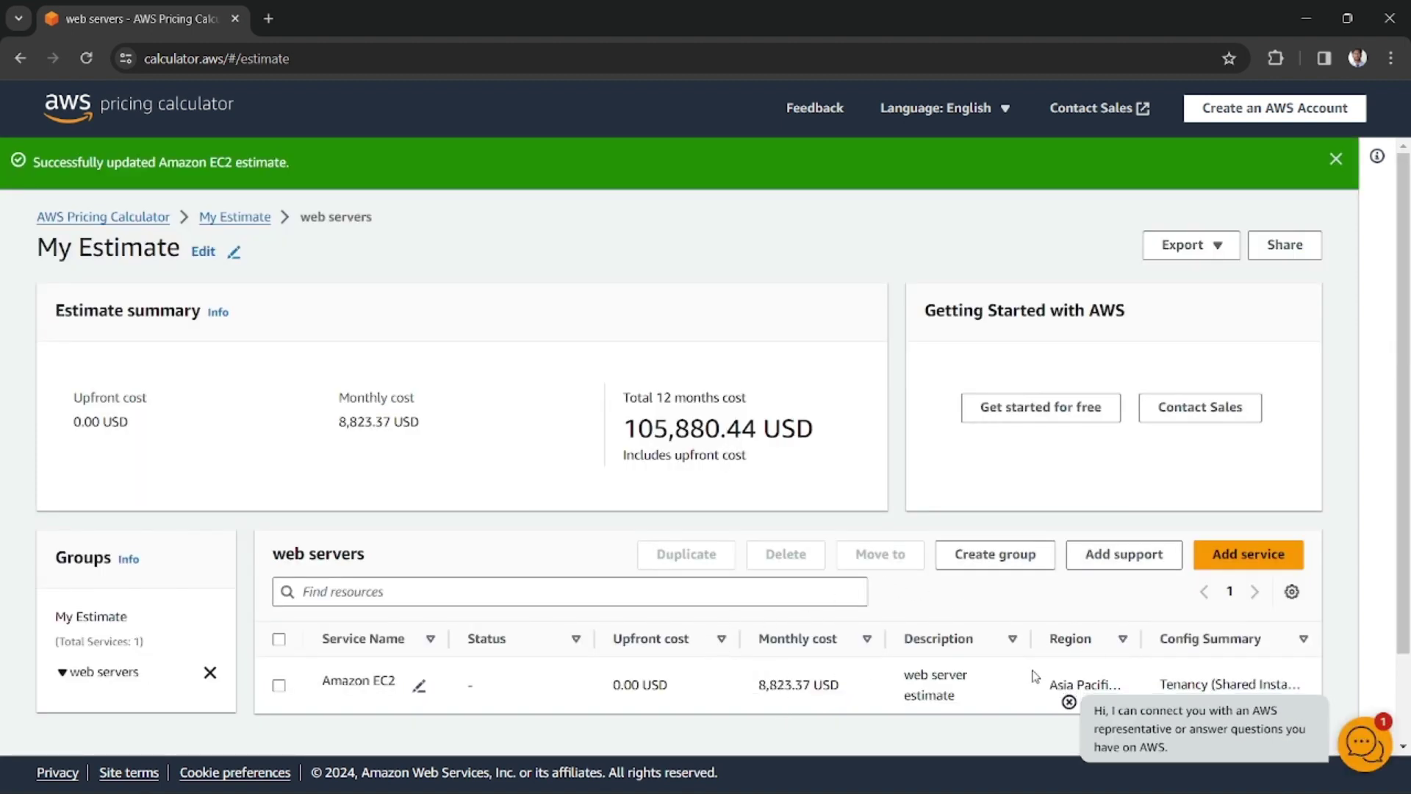
Compare the updated estimate's monthly and total 12 months costs with those in the previously shared read-only copy in the incognito window.
drag(758, 684, 833, 685)
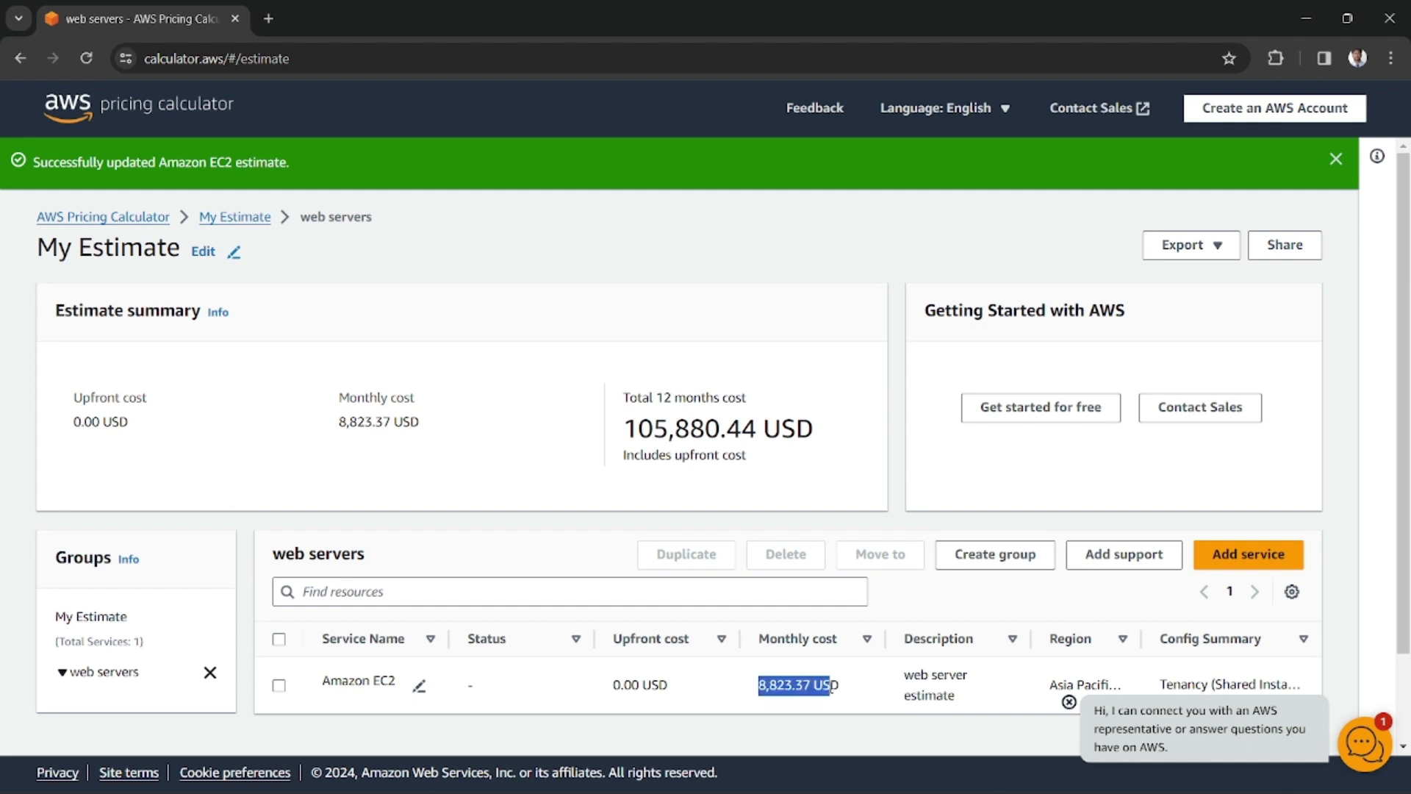
drag(770, 428, 797, 428)
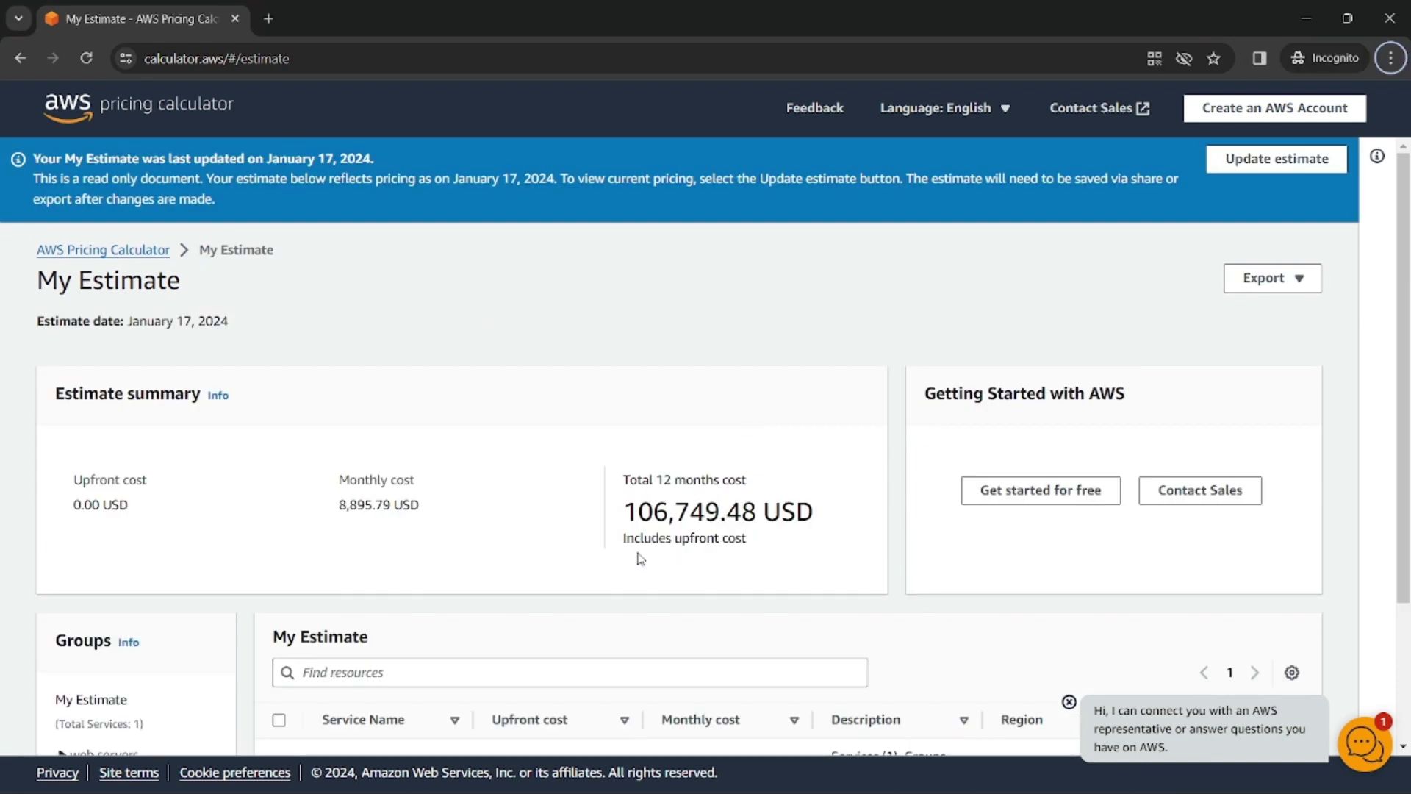
drag(626, 512, 814, 511)
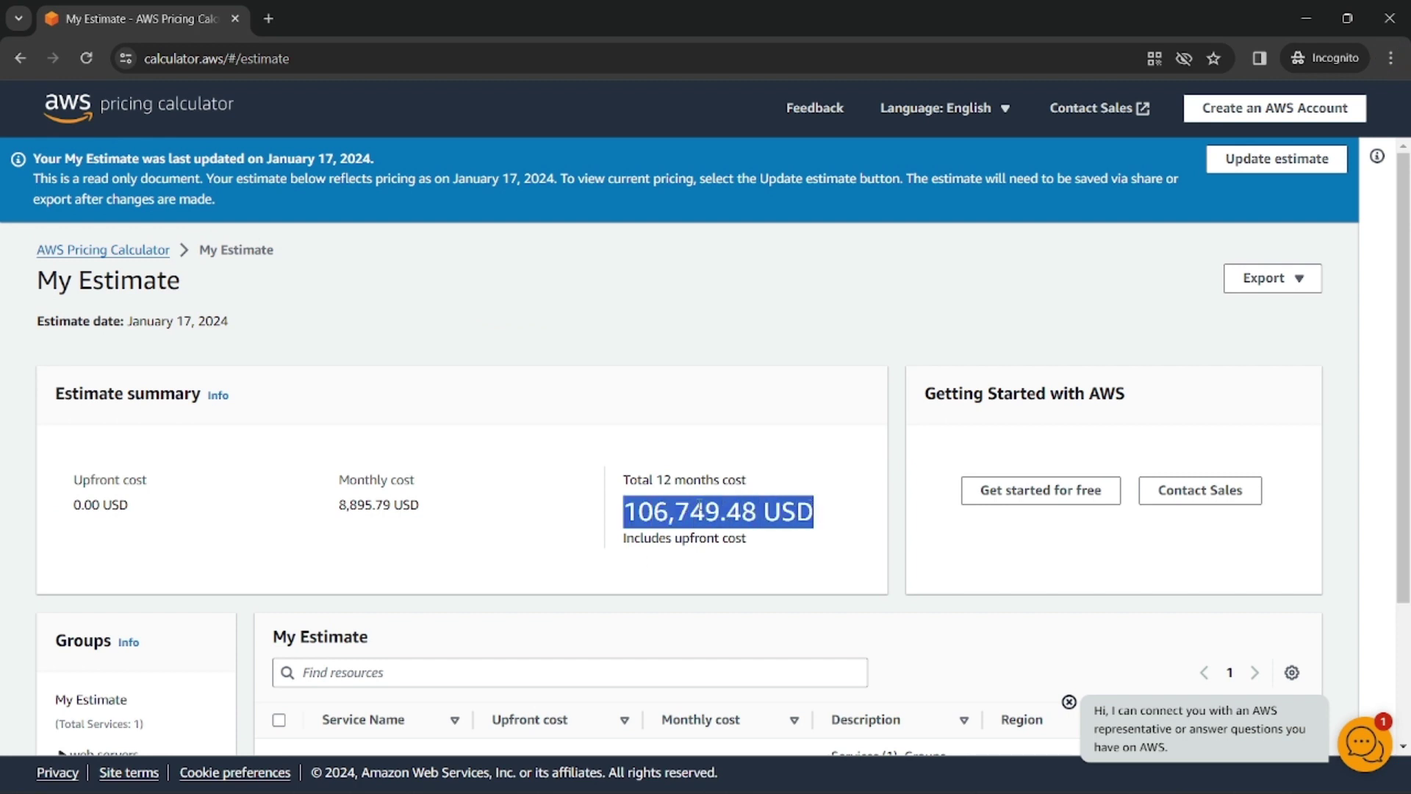
drag(625, 512, 803, 509)
drag(625, 513, 815, 511)
click(727, 520)
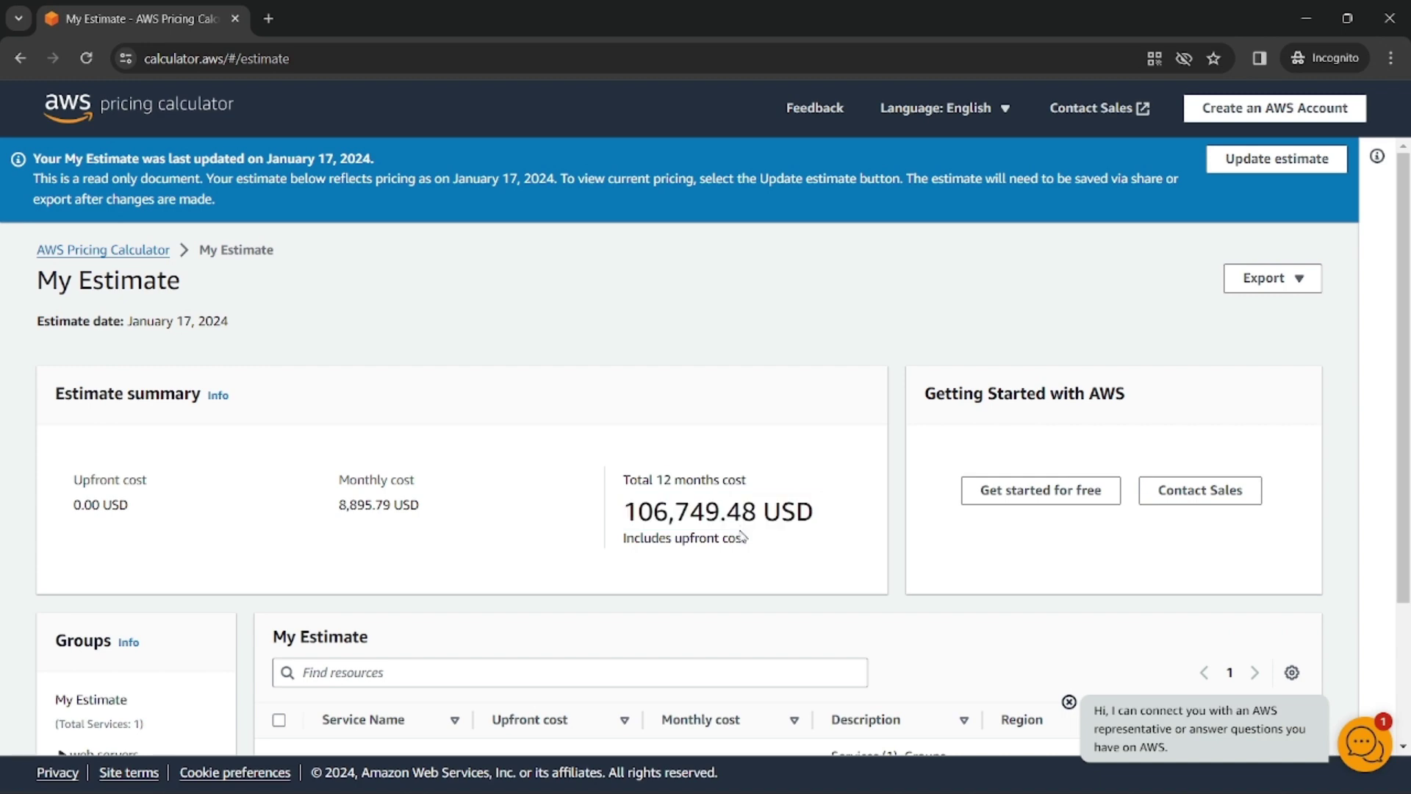
triple_click(727, 520)
scroll(705, 441, down, 3)
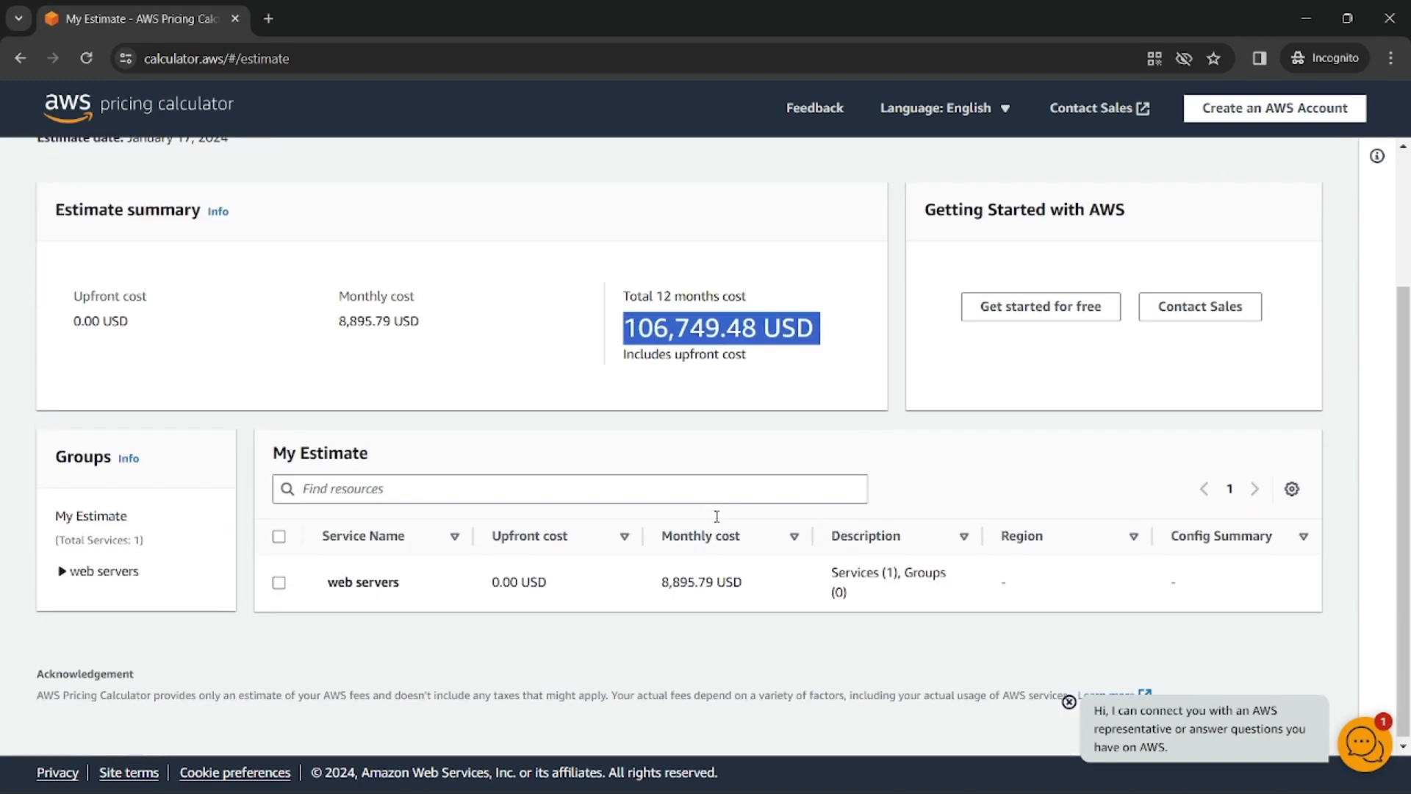
scroll(706, 441, up, 3)
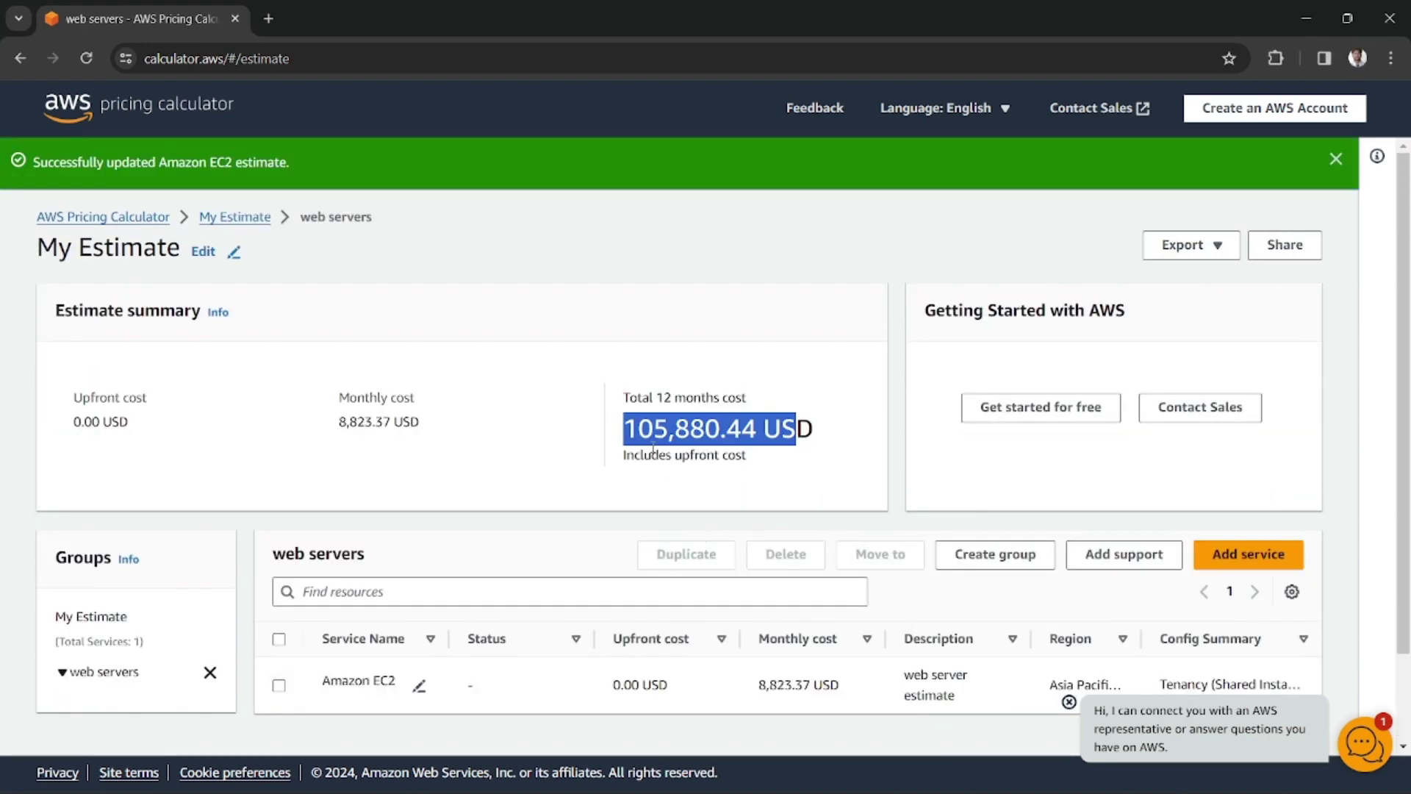
click(653, 450)
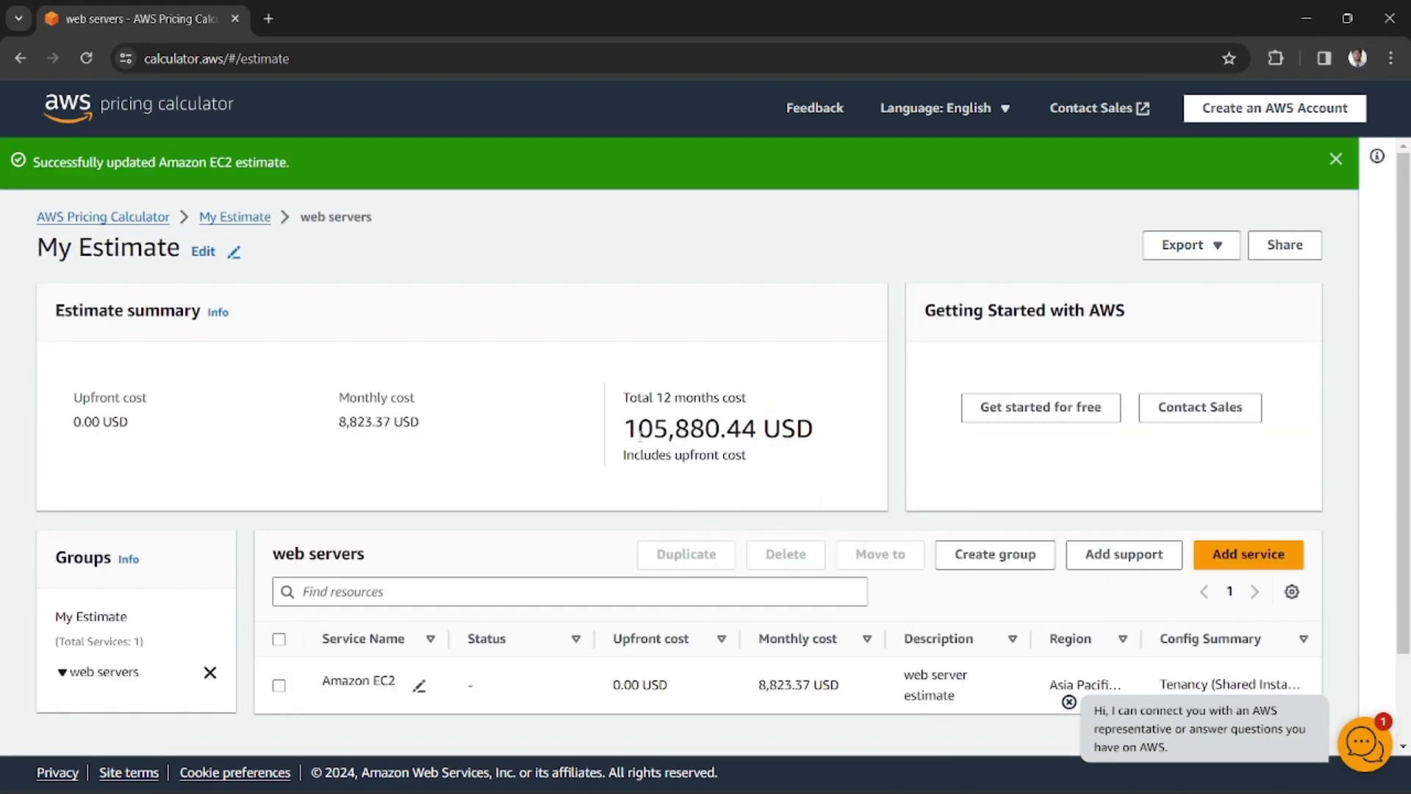
drag(632, 432, 743, 431)
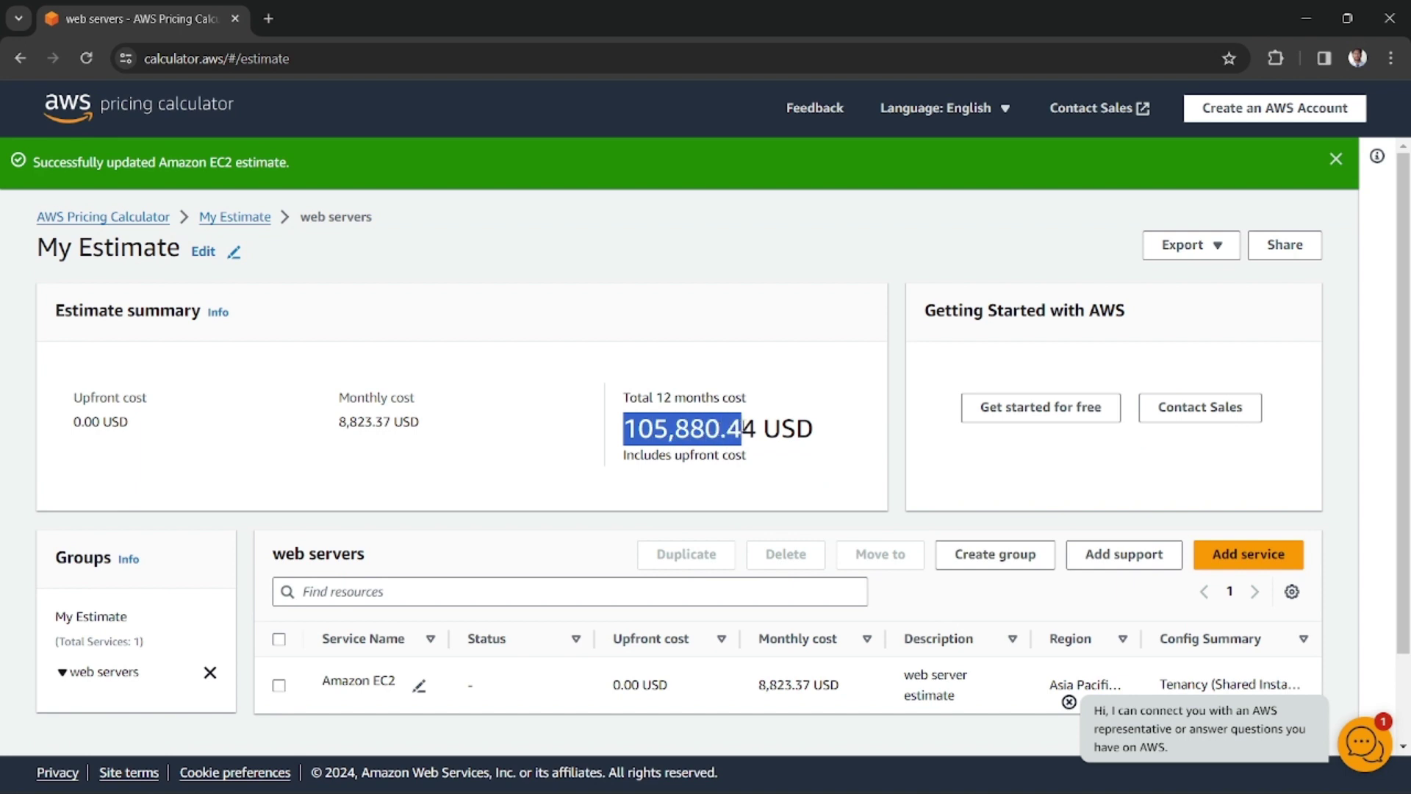
click(691, 429)
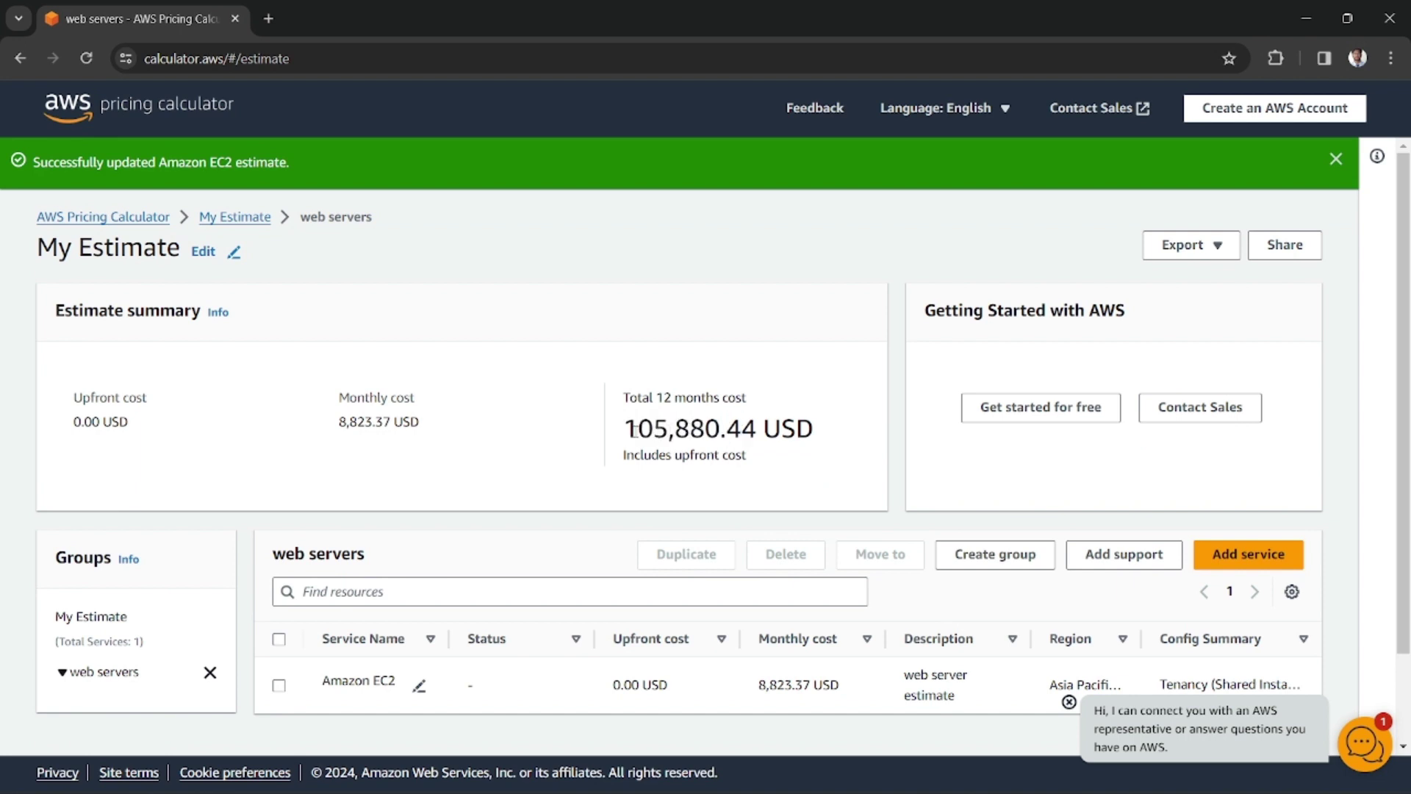
drag(629, 430, 710, 431)
click(682, 431)
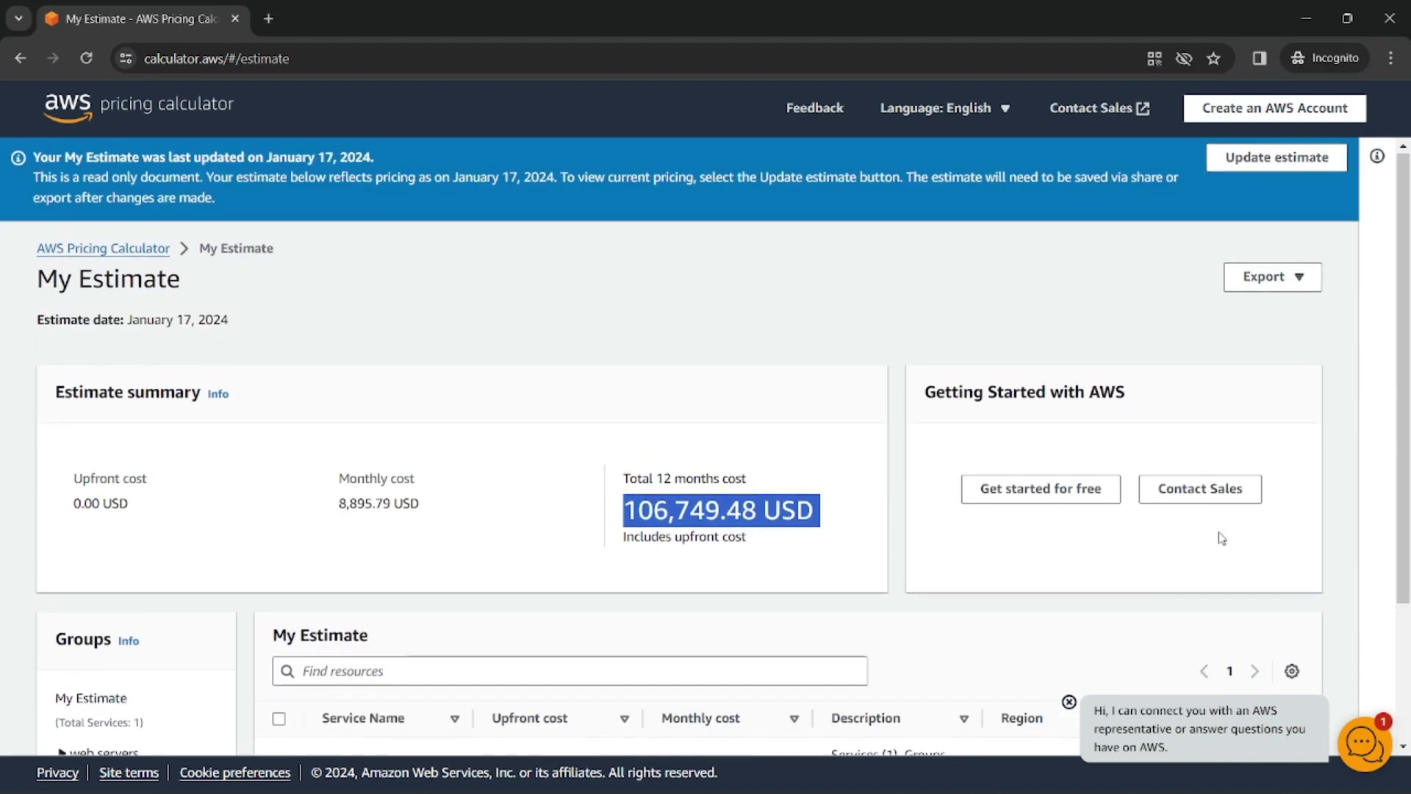
scroll(1222, 539, down, 3)
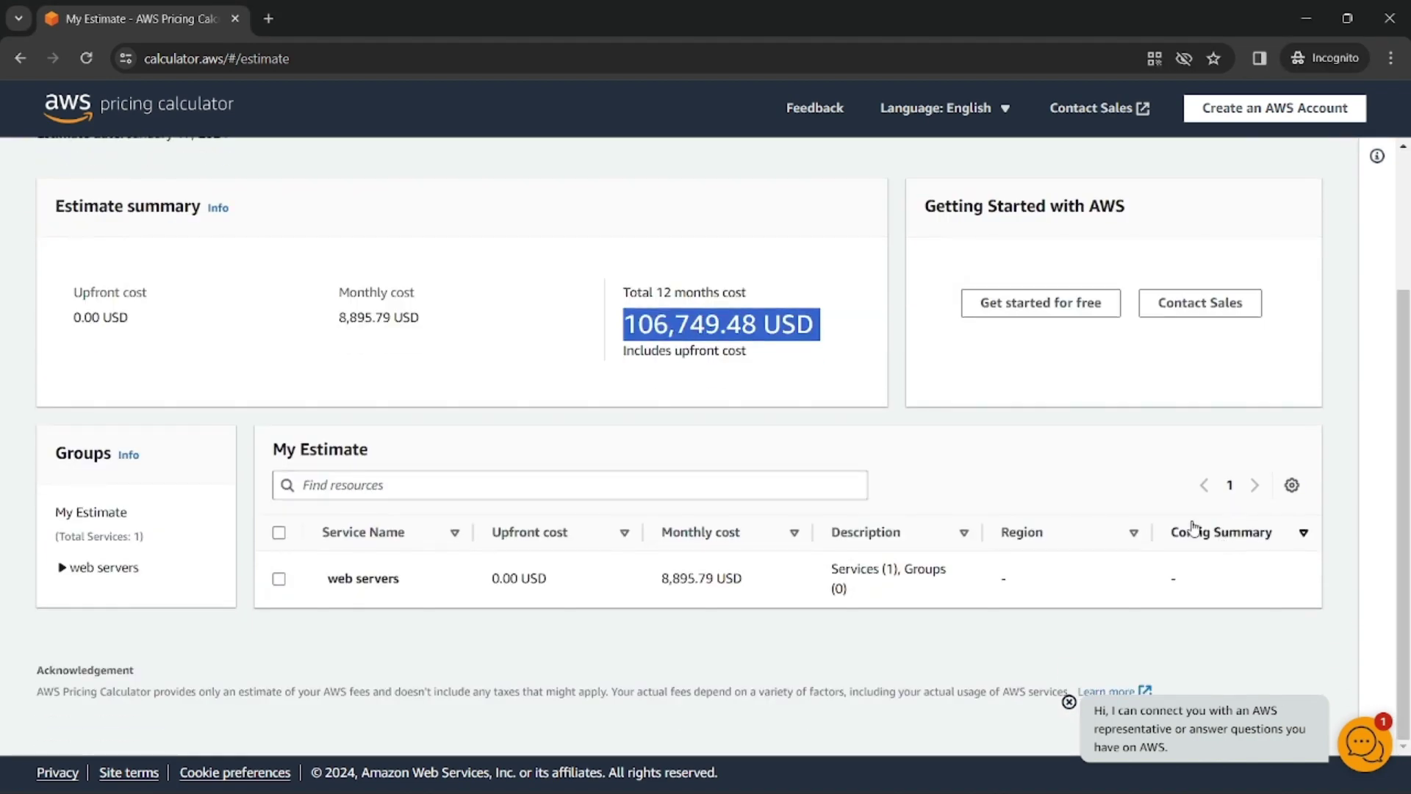
scroll(1193, 529, up, 3)
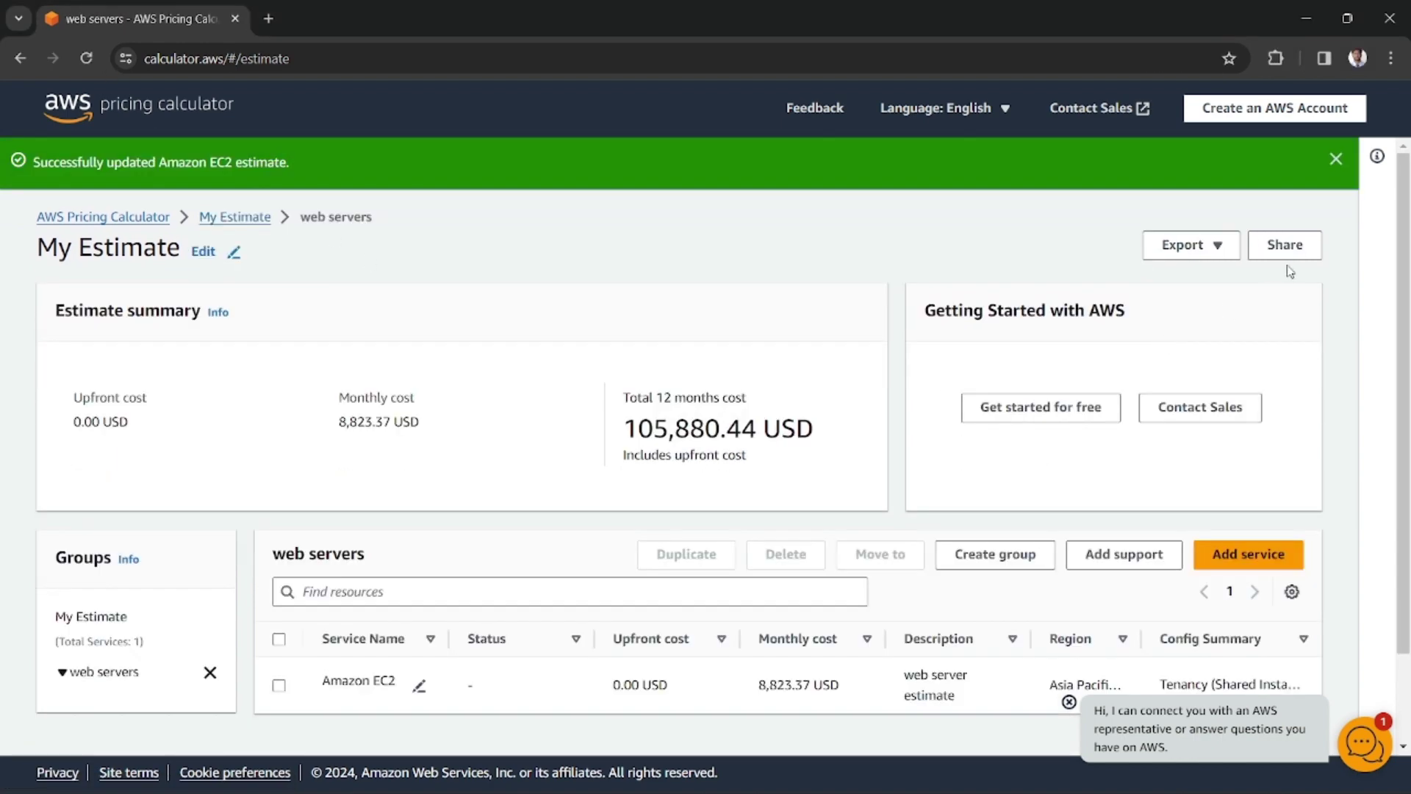
Share the updated estimate from the original window, agree to the public server acknowledgment and copy its new public link.
click(1287, 254)
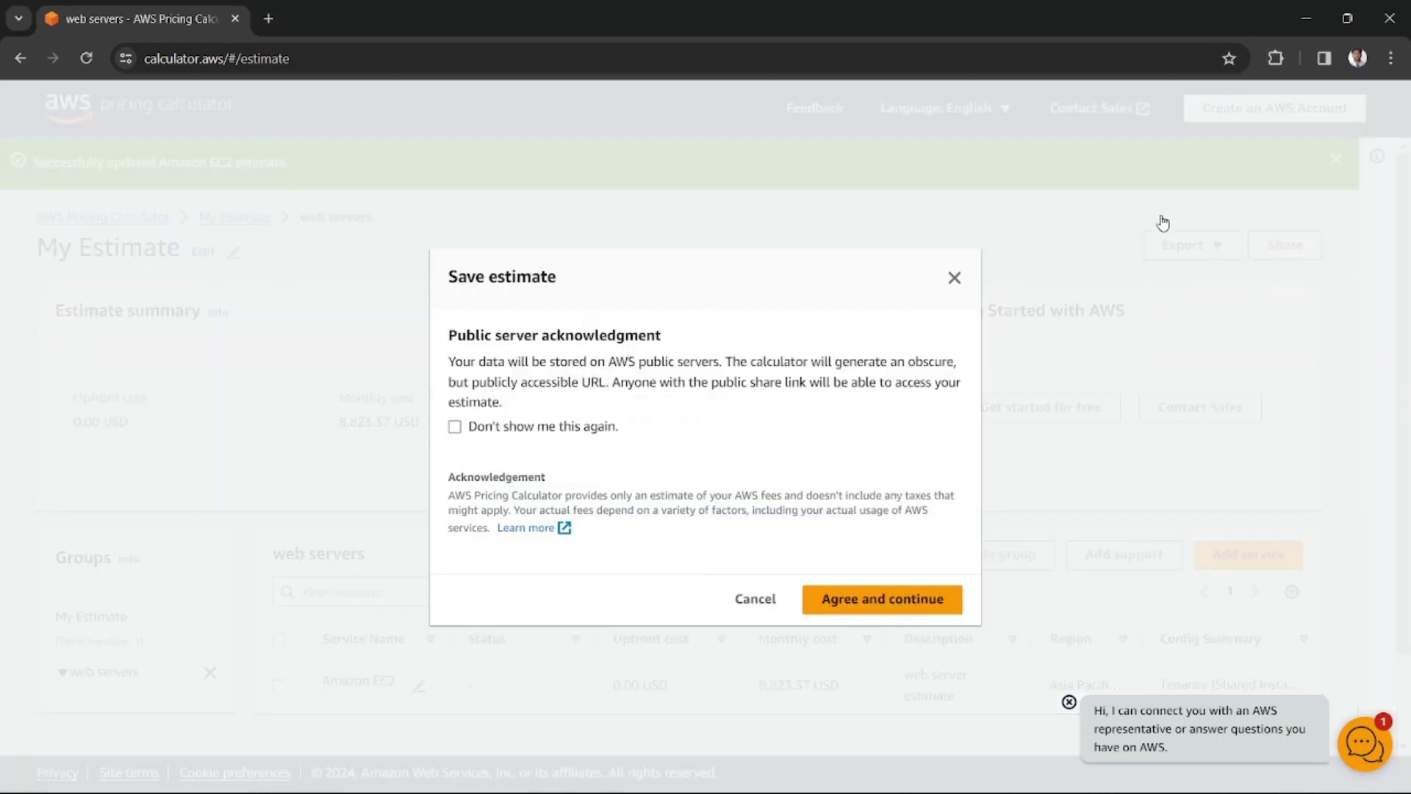
click(909, 609)
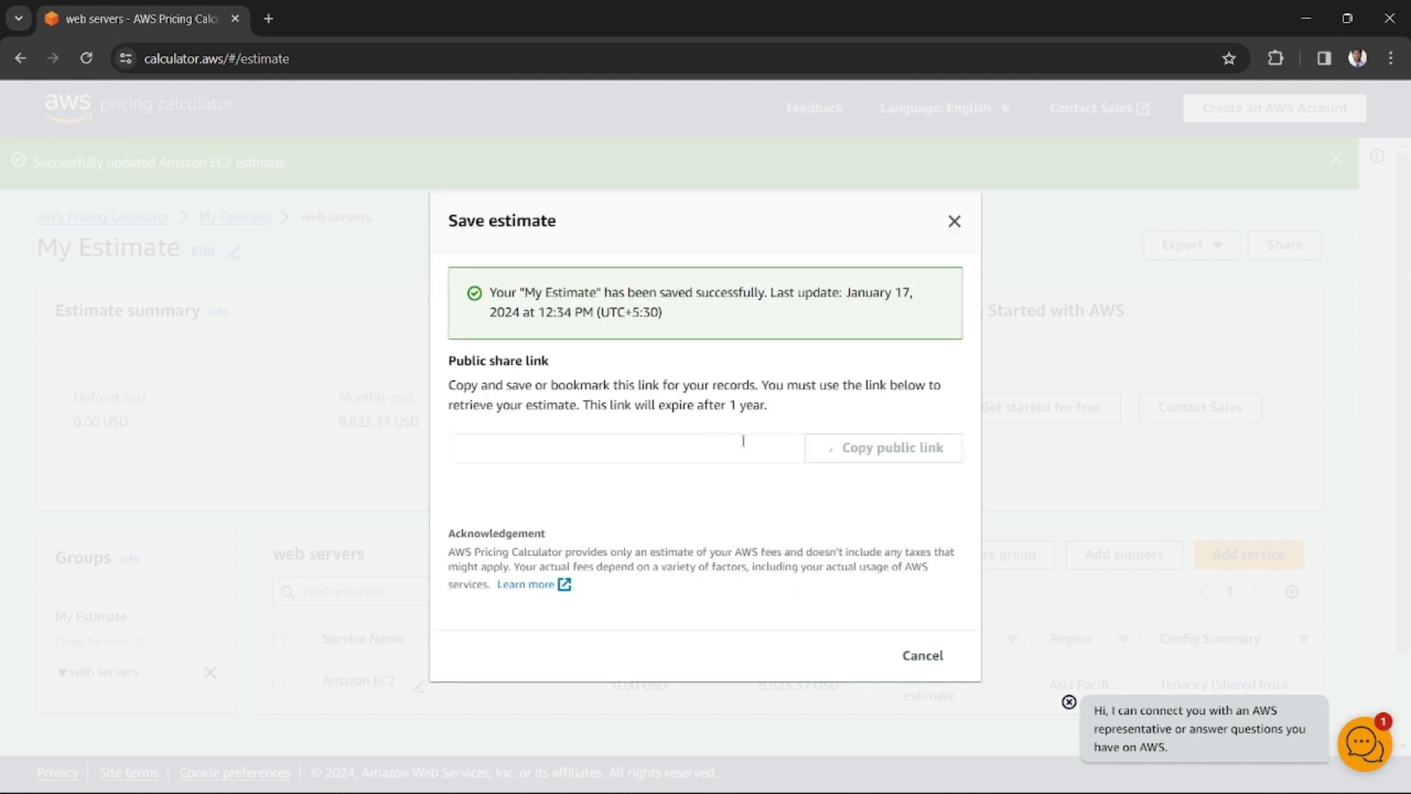
click(878, 452)
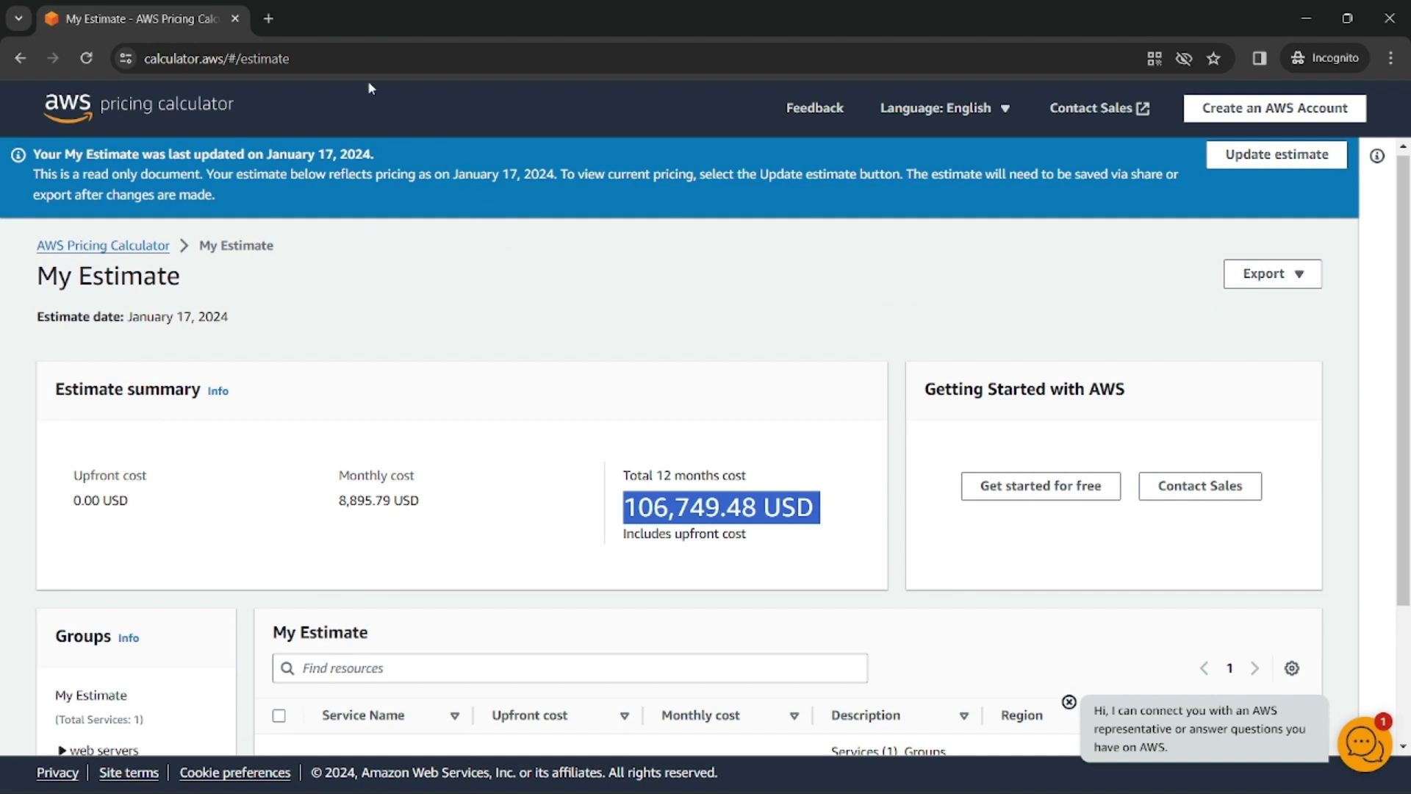
Load the newly copied public share link in the incognito window and check the total 12 months cost.
click(377, 59)
text(https://calculator.aws/#/estimate?id=eba7ecb68c12d338aed4ea79639337b42d1dcb4b)
key(Return)
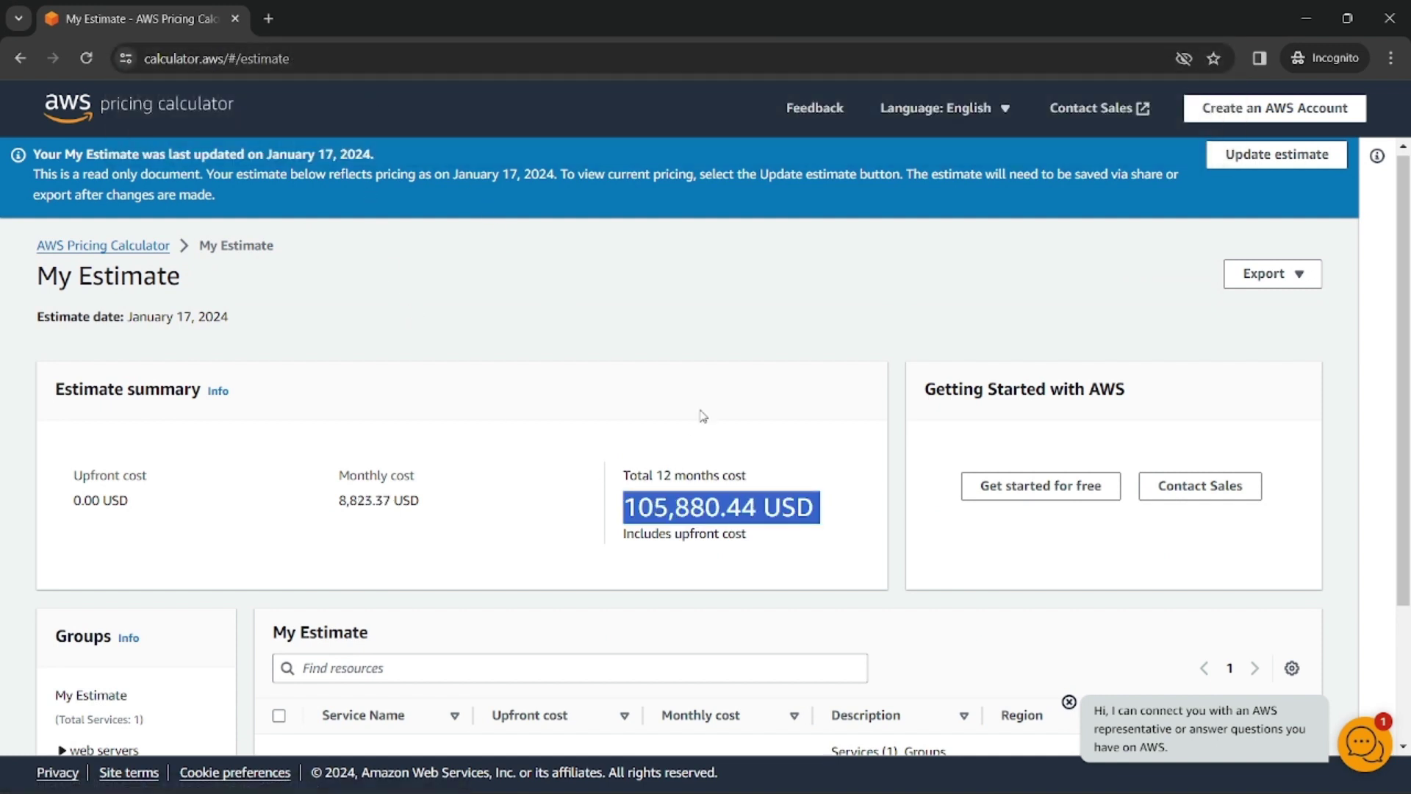
click(691, 327)
drag(623, 507, 819, 514)
click(747, 512)
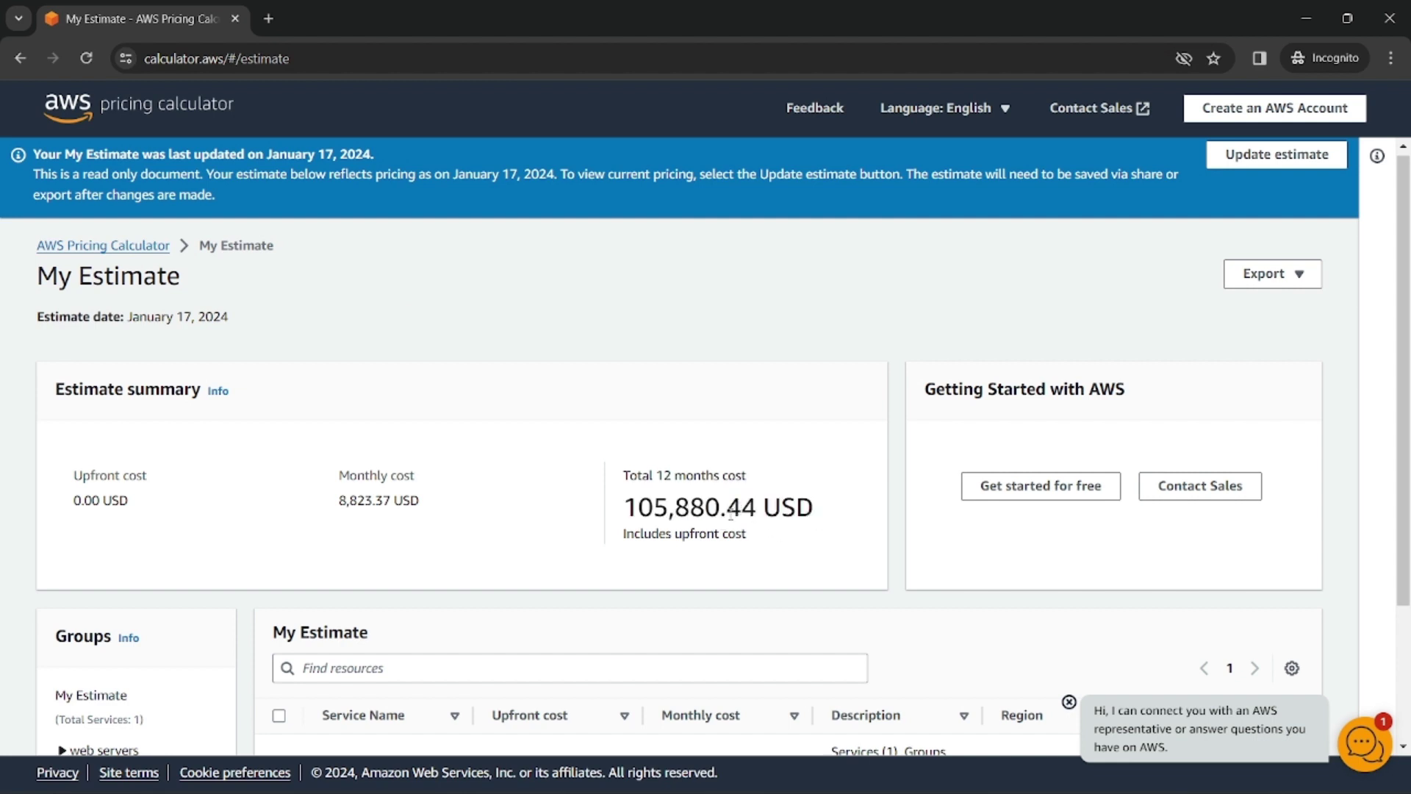